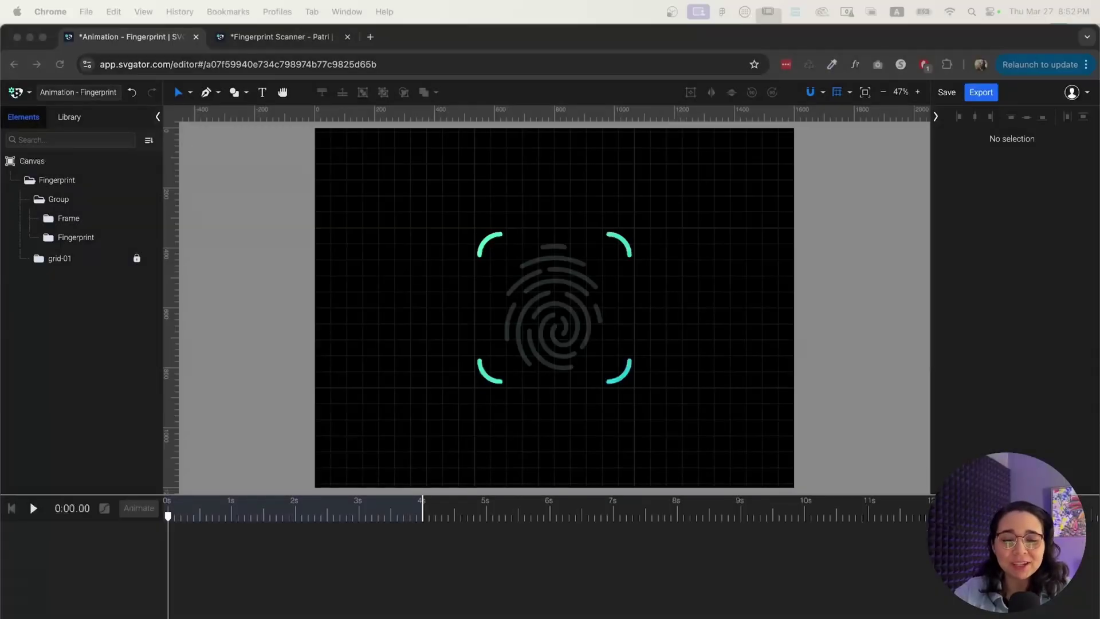
# Step: Inspect the grid-01, Group and Frame layers, and expand the inner Fingerprint group to reach its Pink, Green and Opaque subgroups
pyautogui.click(262, 231)
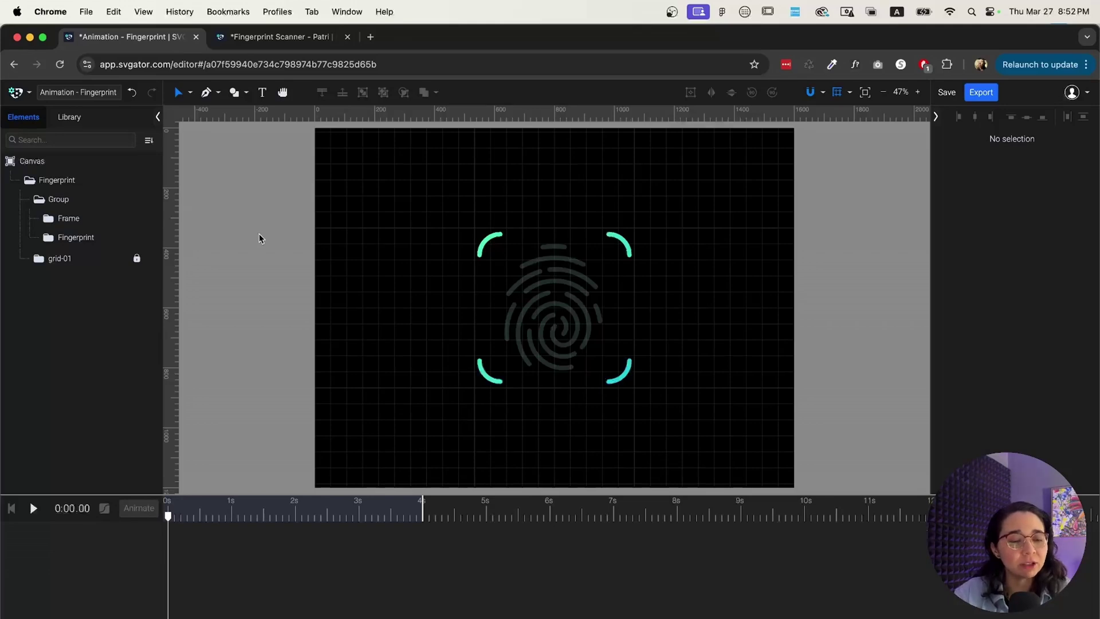
pyautogui.click(103, 237)
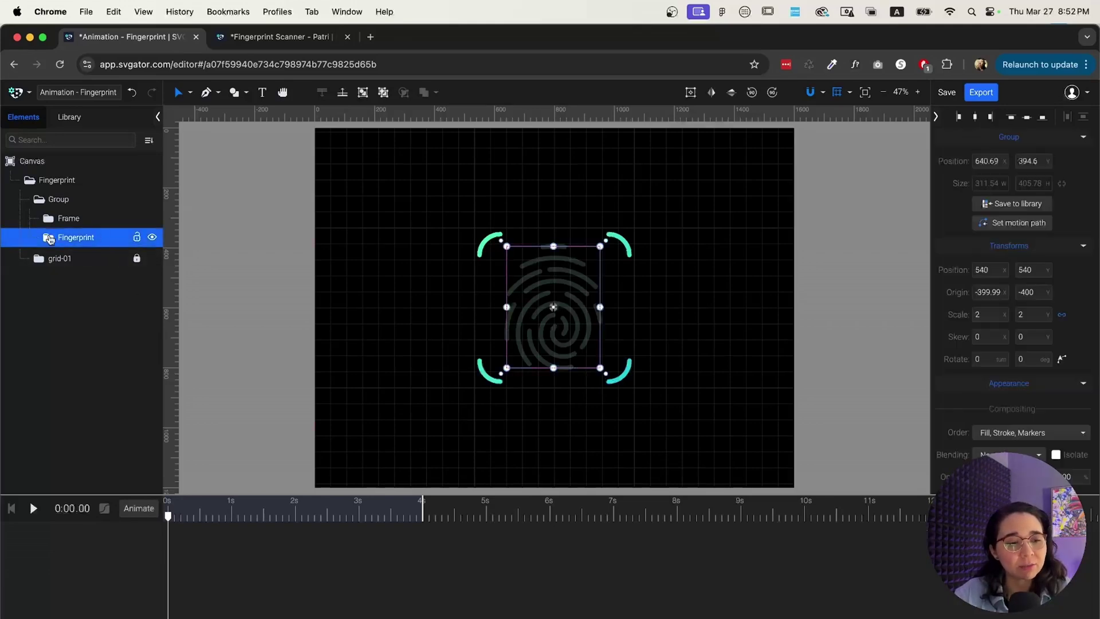
pyautogui.click(92, 261)
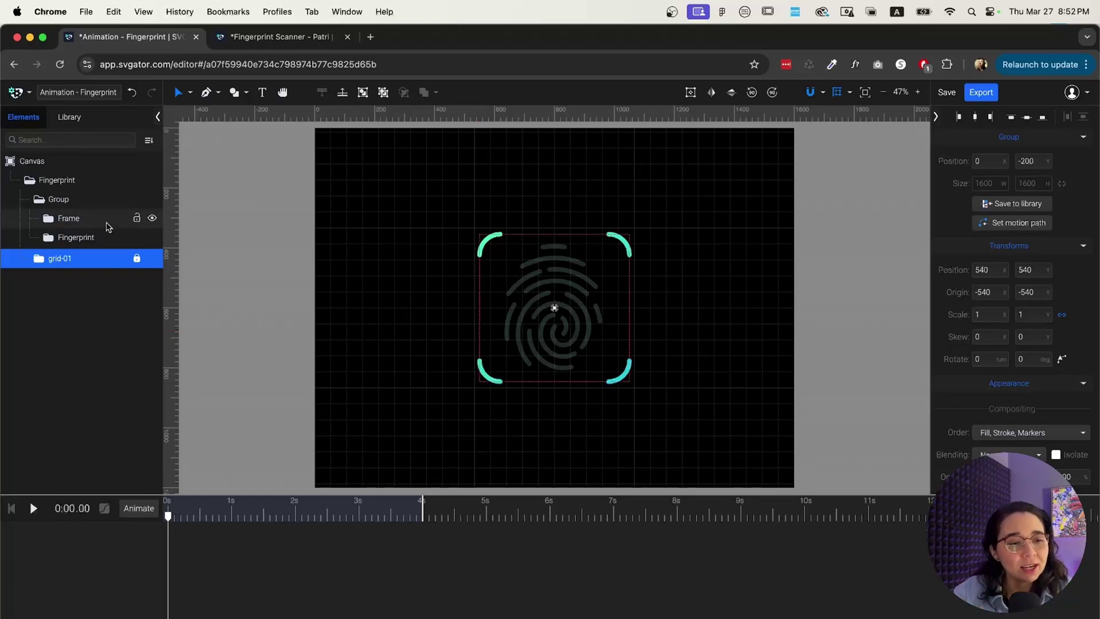
pyautogui.click(89, 204)
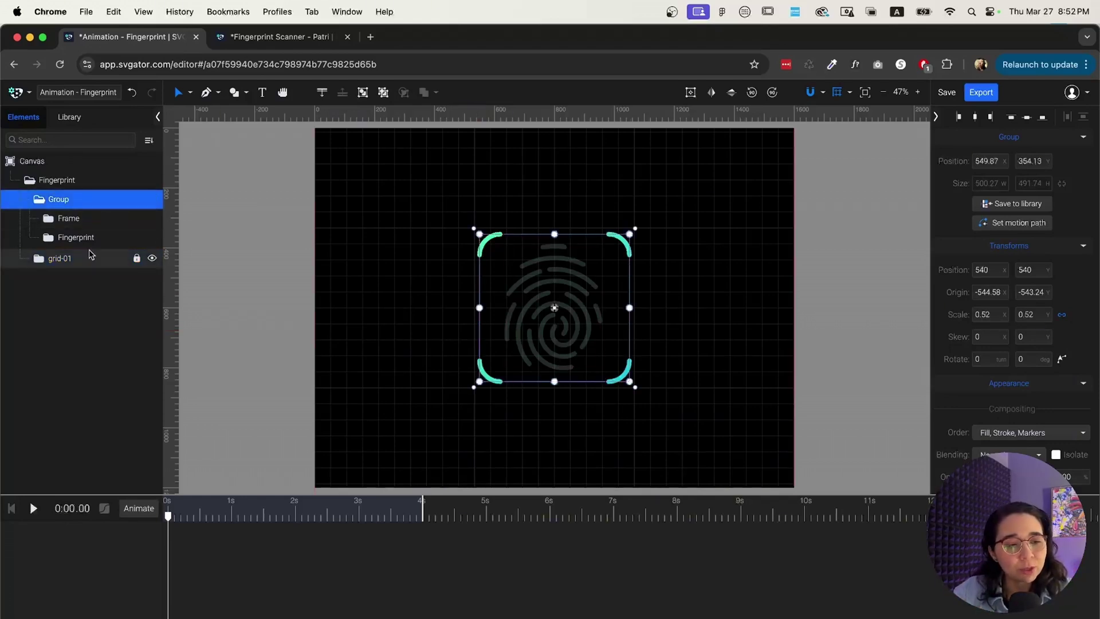
pyautogui.click(90, 219)
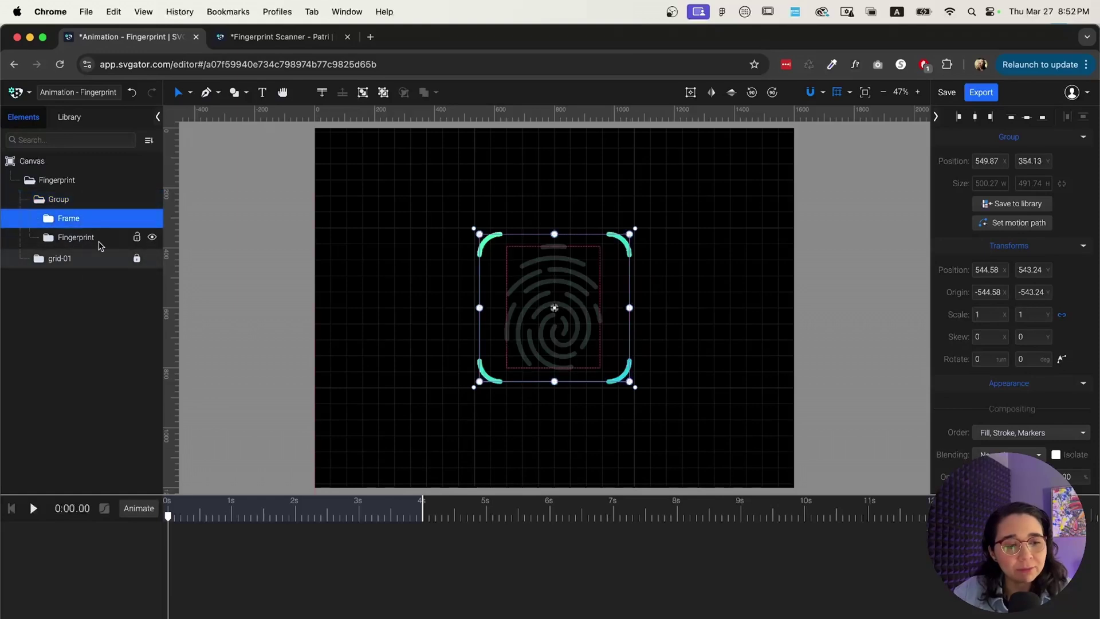
pyautogui.click(80, 237)
pyautogui.click(49, 238)
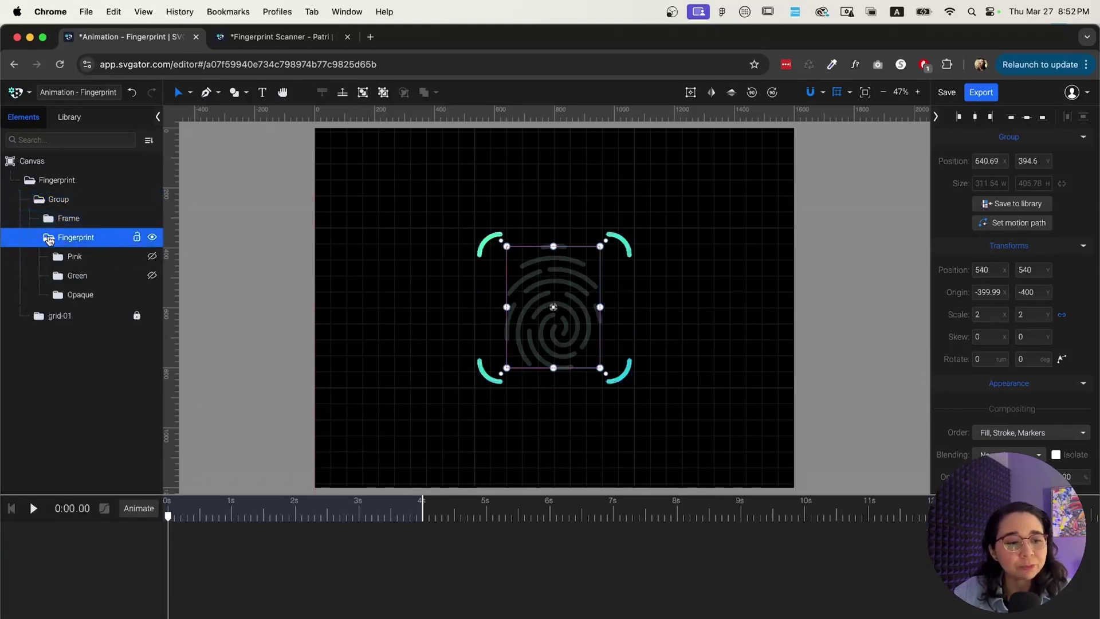
pyautogui.click(95, 295)
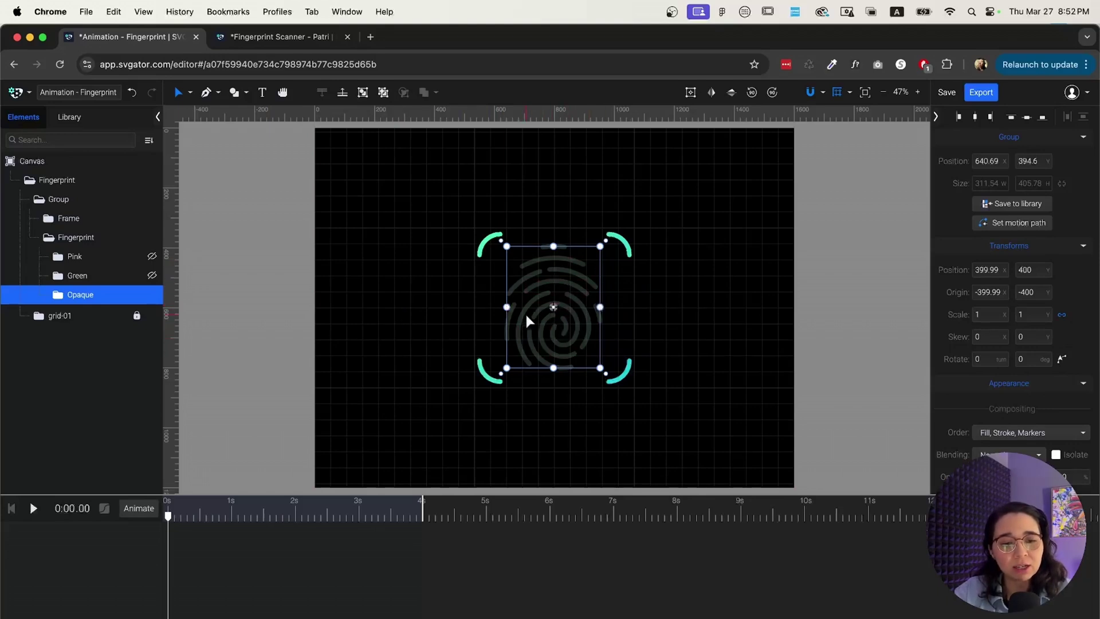
# Step: Preview the Green and Pink fingerprint groups by switching each one's visibility on and off again
pyautogui.scroll(5, 556, 316)
pyautogui.click(92, 282)
pyautogui.click(152, 276)
pyautogui.click(151, 275)
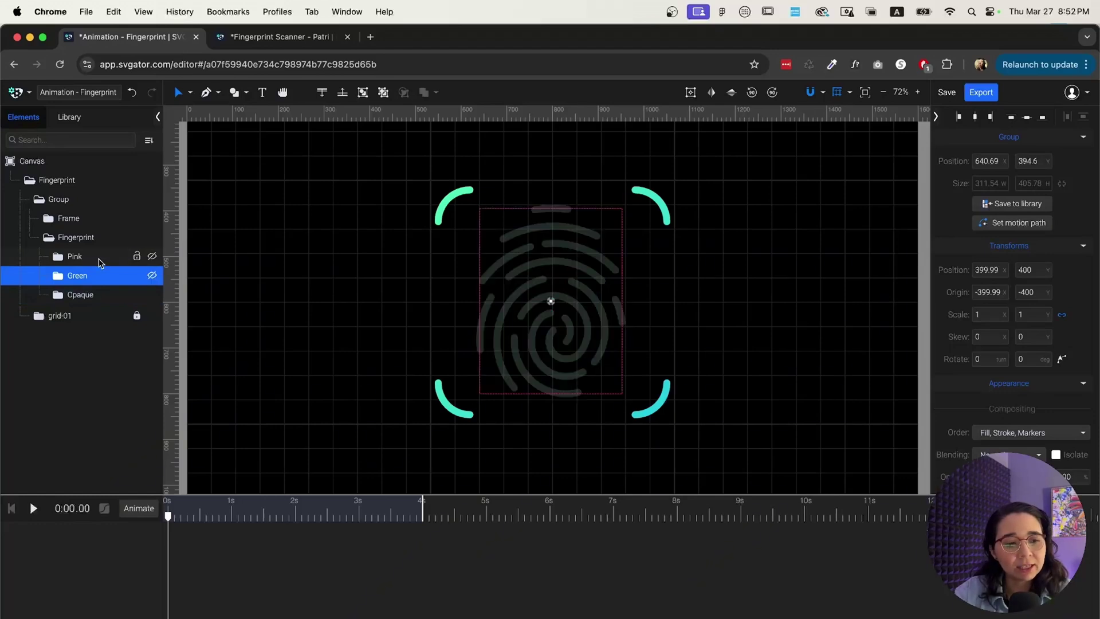
pyautogui.click(151, 257)
pyautogui.click(152, 257)
# Step: Switch to the Fingerprint file in Figma and examine the first two storyboard images, the dimmed and the green fingerprint
pyautogui.press('super+Tab')
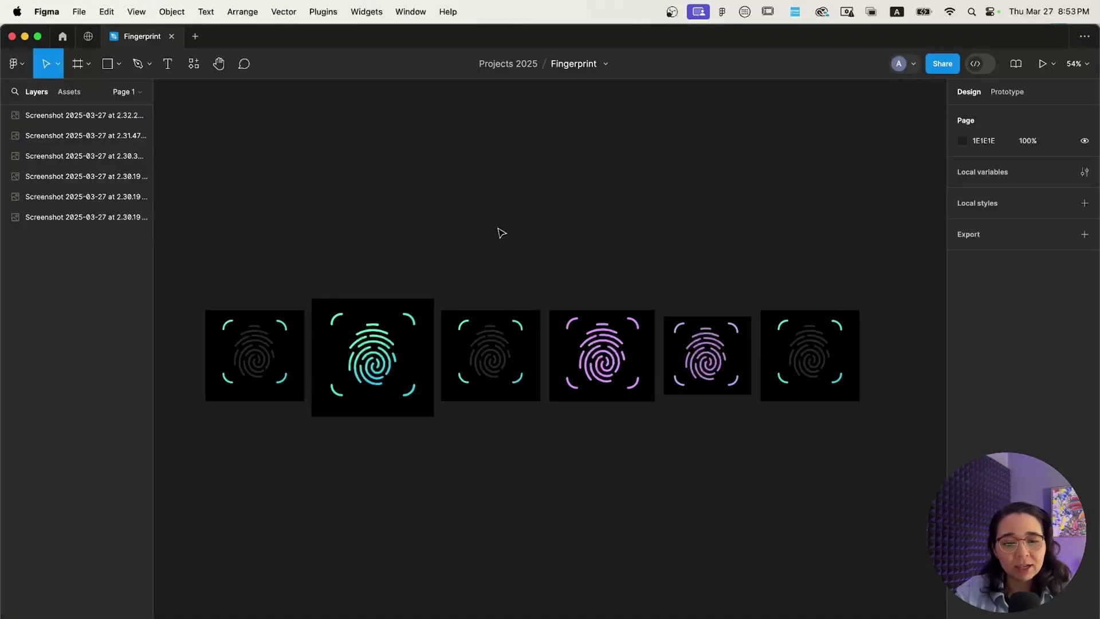
pyautogui.hscroll(-3, 499, 233)
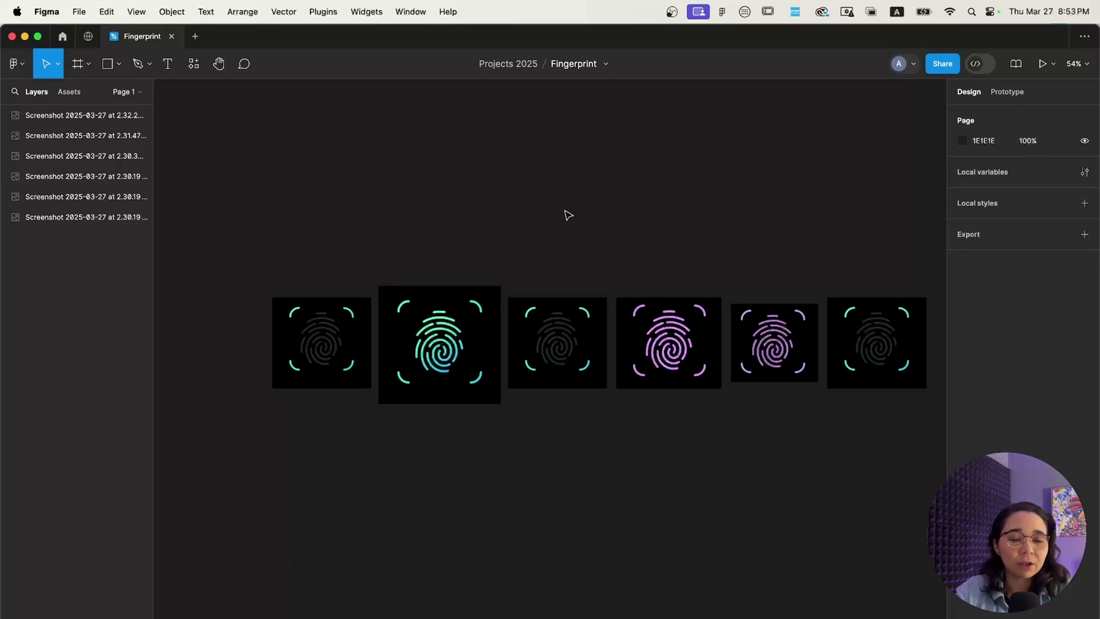
pyautogui.hscroll(-3, 453, 487)
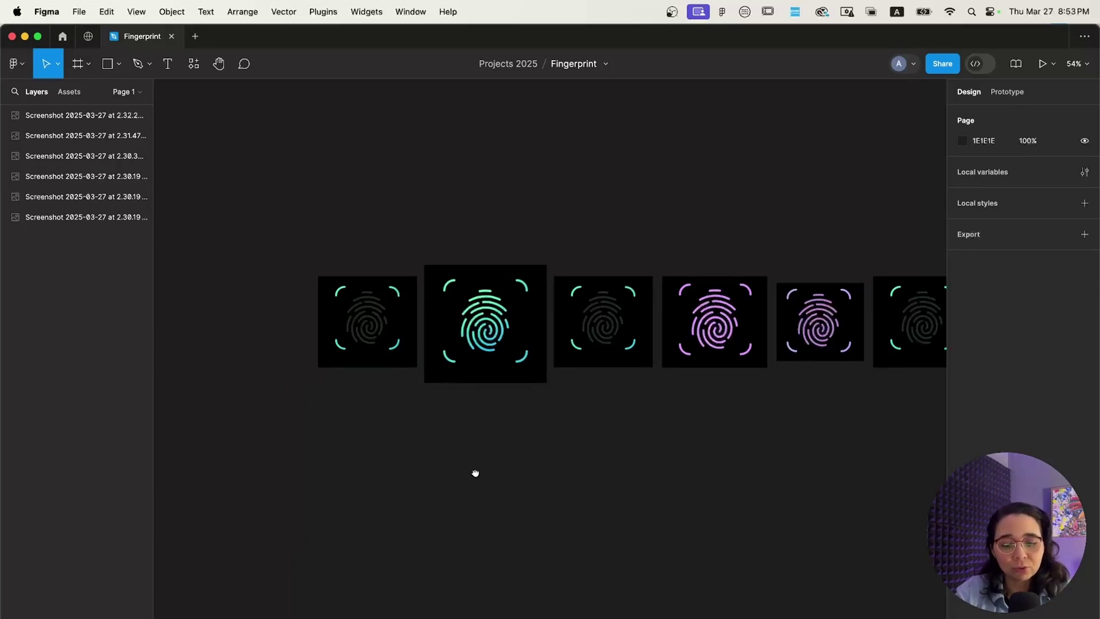
pyautogui.scroll(2, 459, 430)
pyautogui.scroll(5, 283, 295)
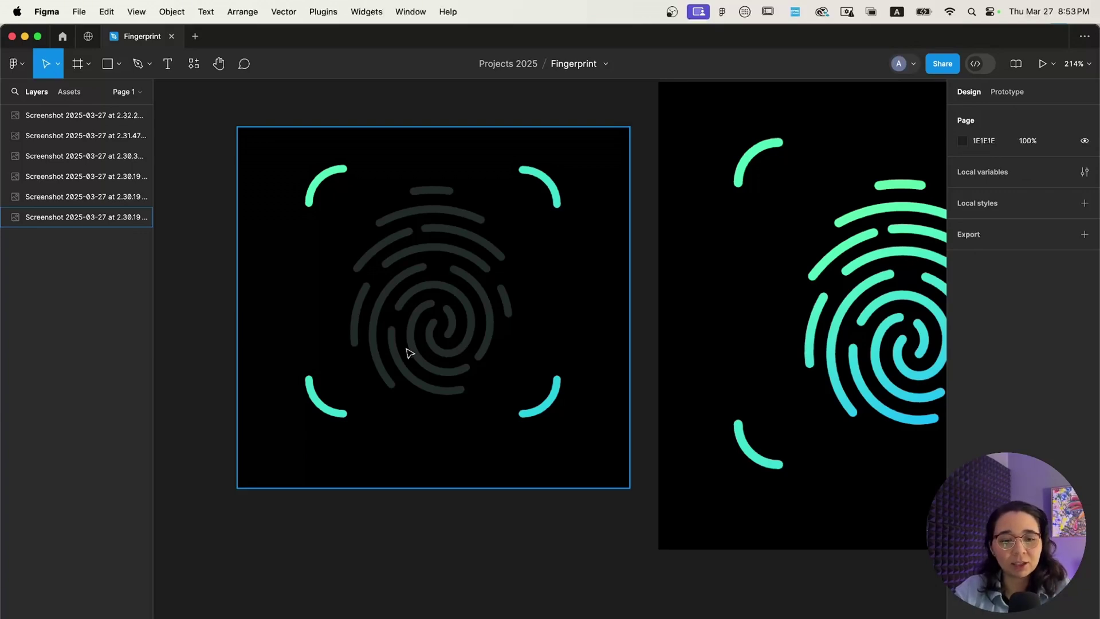
pyautogui.scroll(-3, 371, 346)
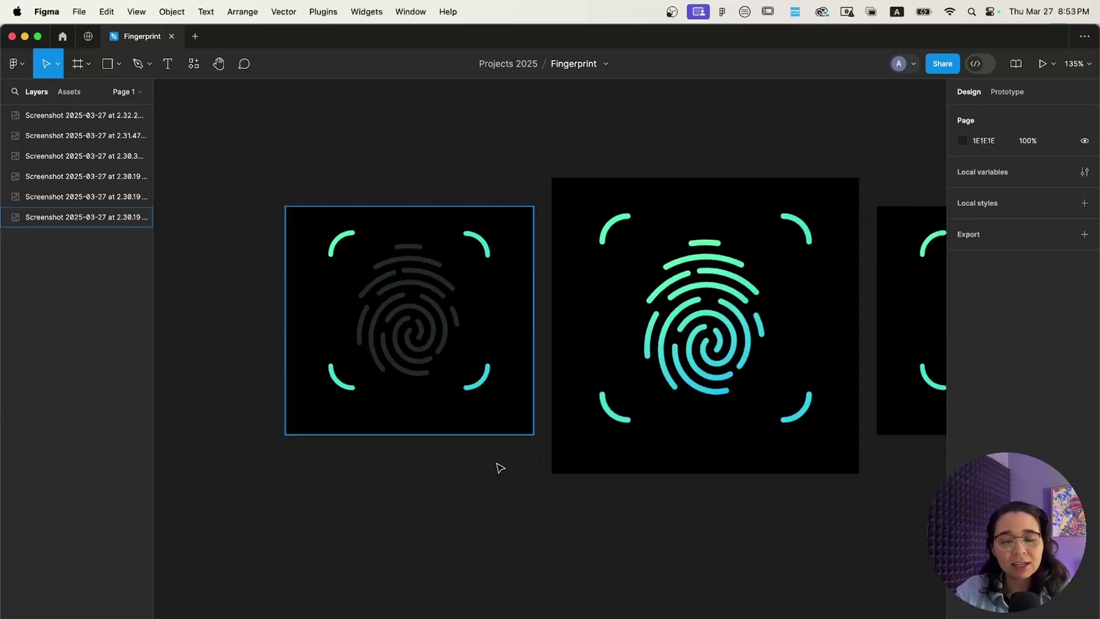
pyautogui.hscroll(5, 408, 394)
pyautogui.scroll(3, 489, 528)
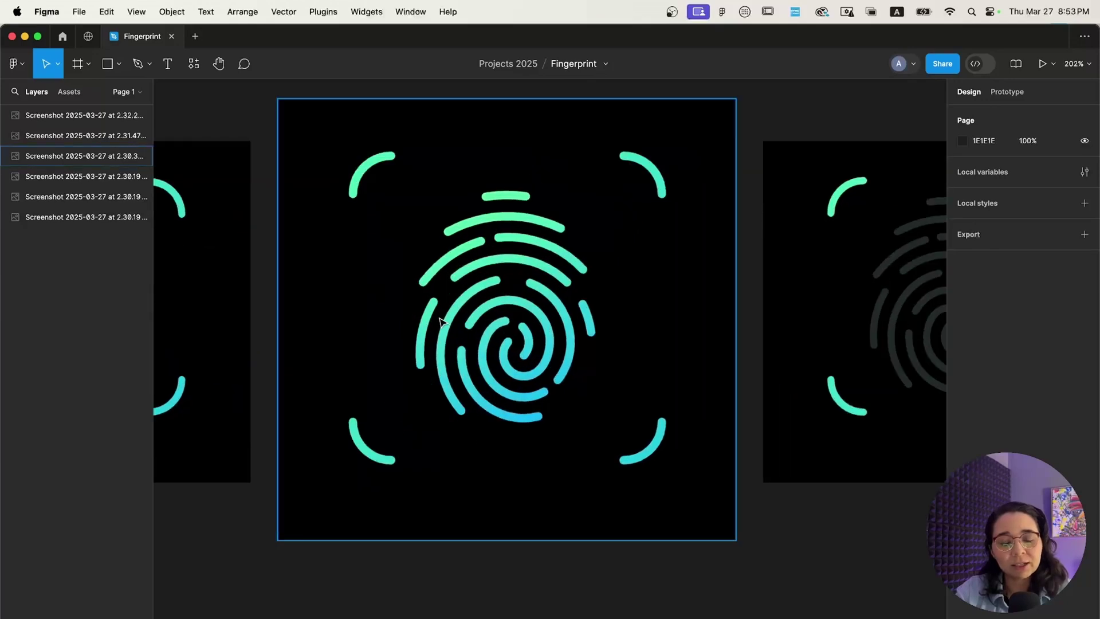
pyautogui.hscroll(-2, 482, 326)
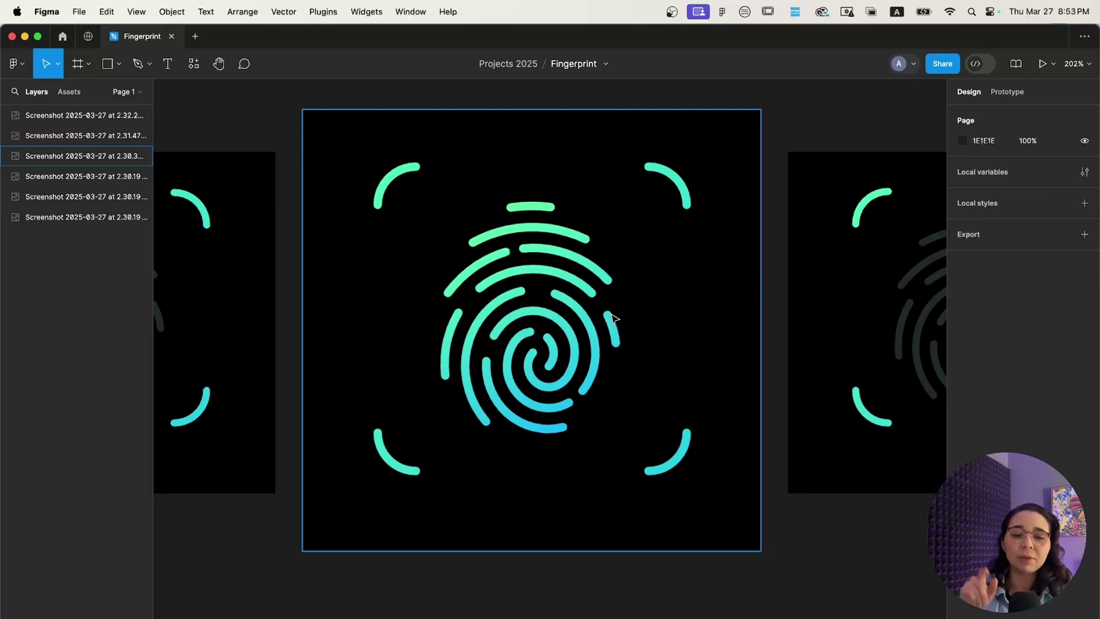
# Step: Examine the remaining storyboard images from the third frame through the pink states to the last one, and review the whole sequence
pyautogui.hscroll(7, 815, 548)
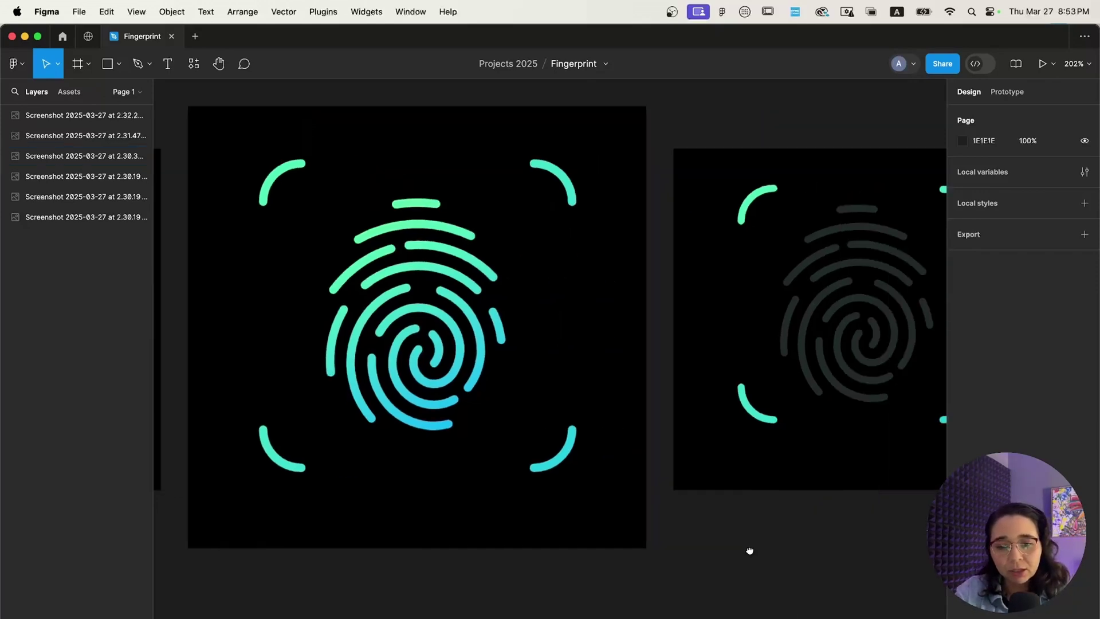
pyautogui.hscroll(1, 589, 550)
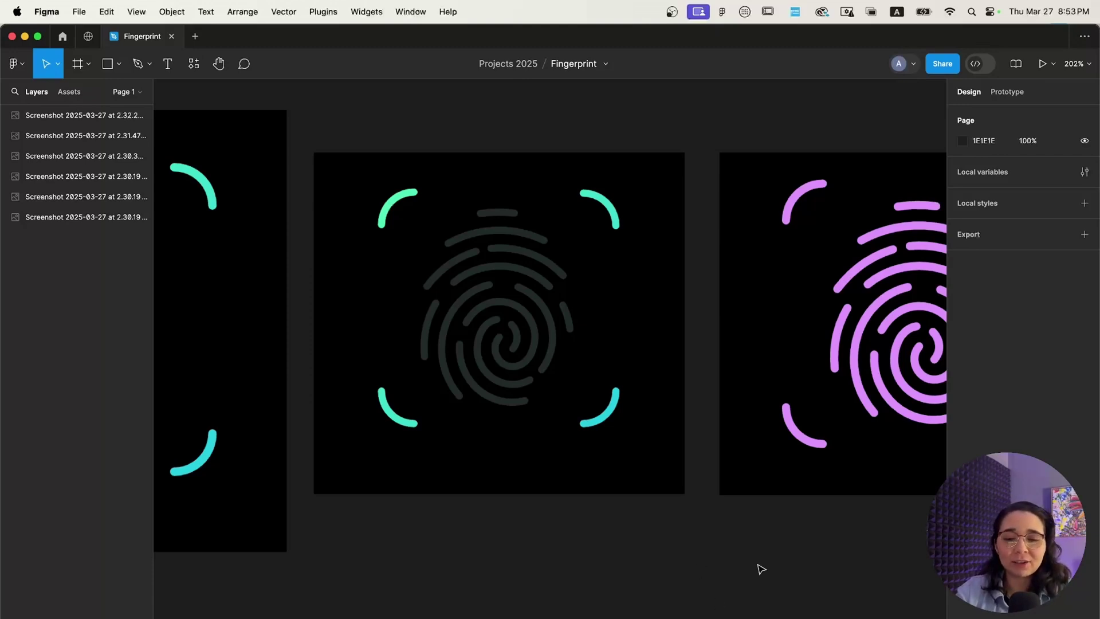
pyautogui.hscroll(6, 590, 543)
pyautogui.hscroll(1, 512, 551)
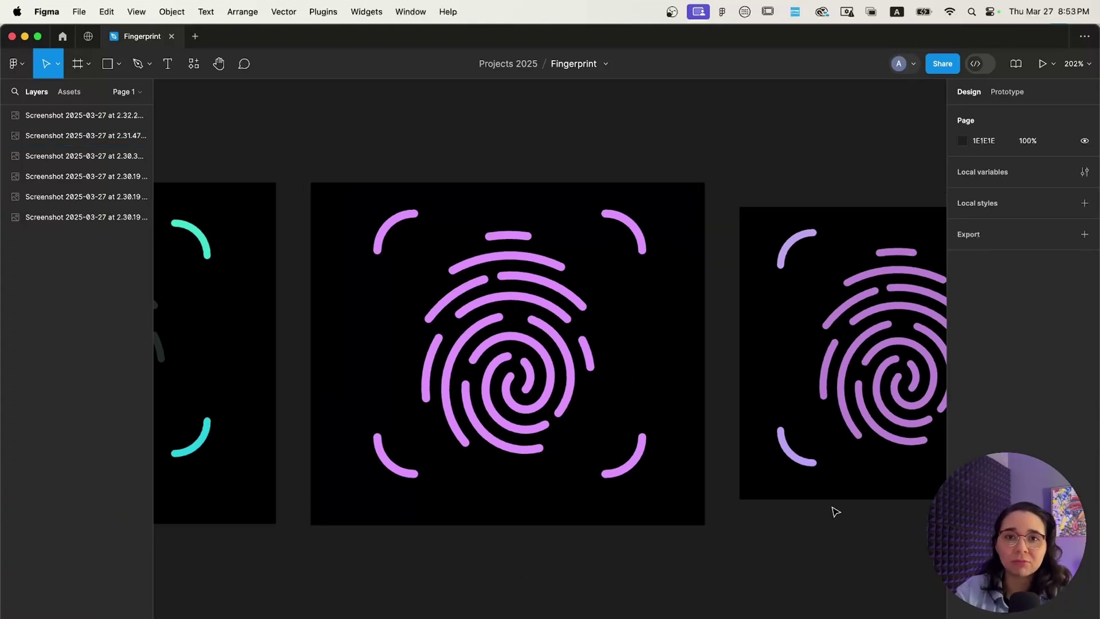
pyautogui.hscroll(5, 836, 512)
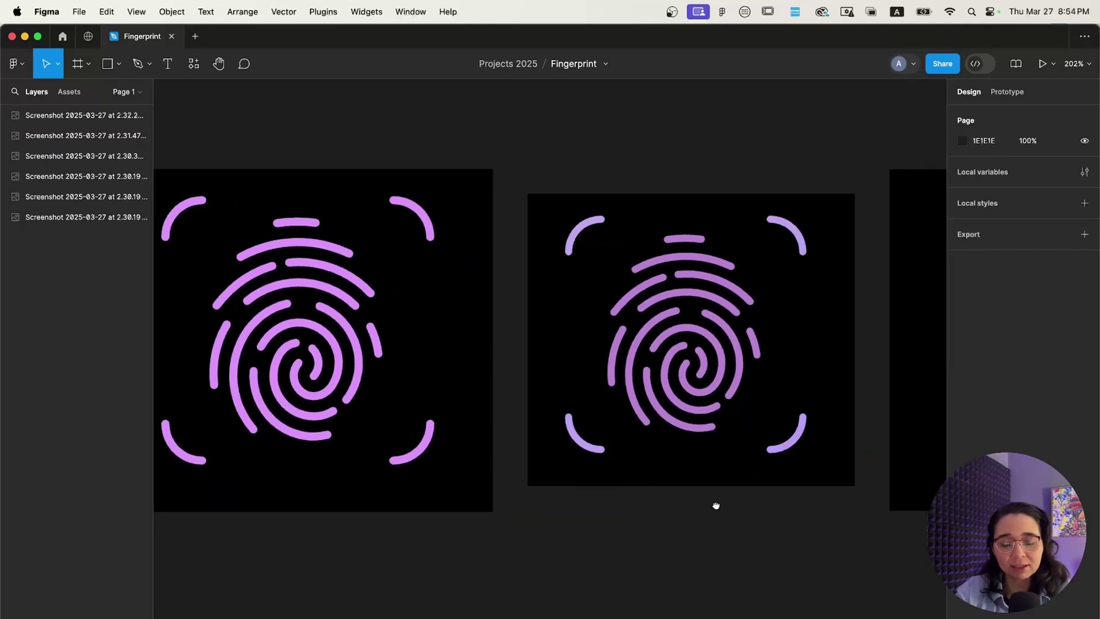
pyautogui.moveTo(765, 509); pyautogui.dragTo(294, 504)
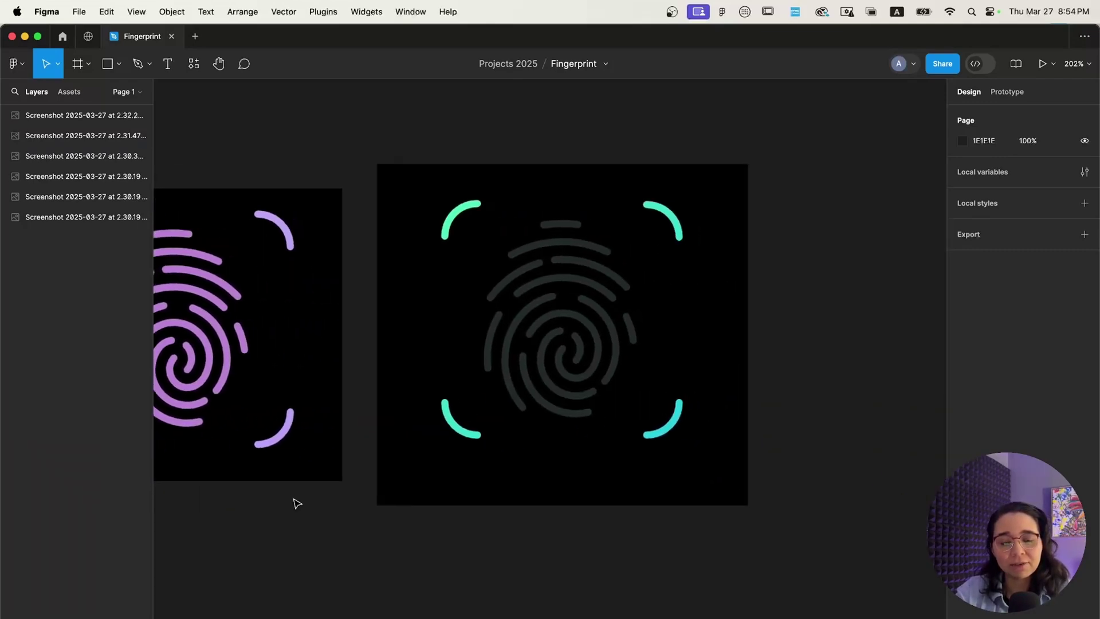
pyautogui.scroll(-5, 857, 357)
pyautogui.scroll(-5, 856, 356)
pyautogui.scroll(1, 854, 367)
pyautogui.scroll(1, 809, 402)
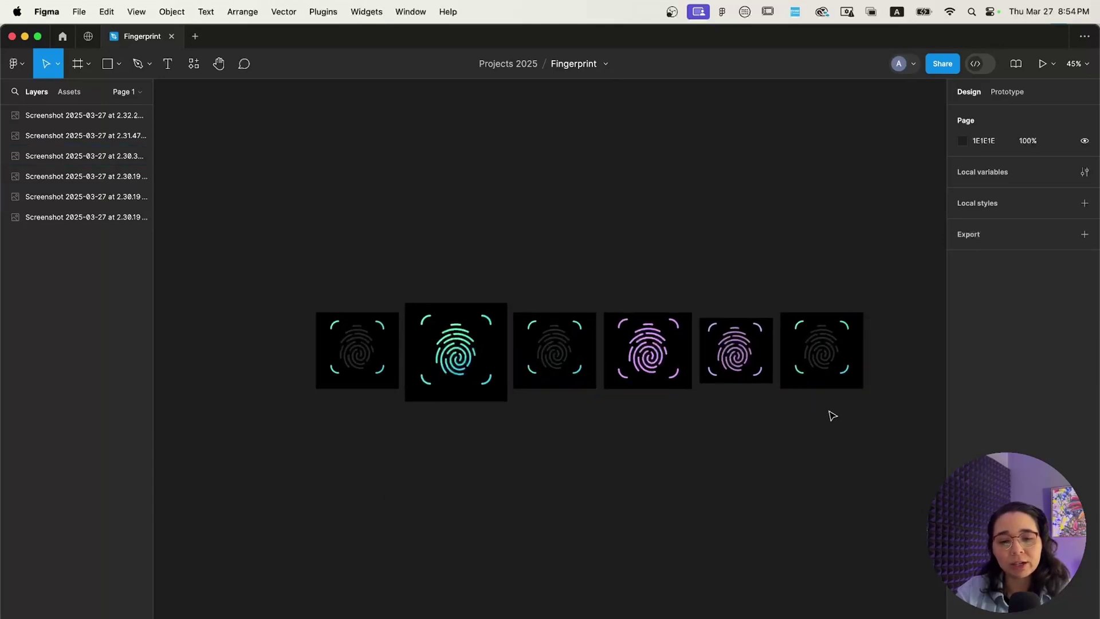
pyautogui.click(825, 372)
pyautogui.moveTo(817, 360); pyautogui.dragTo(869, 485)
pyautogui.press('Escape')
pyautogui.click(565, 235)
pyautogui.press('Delete')
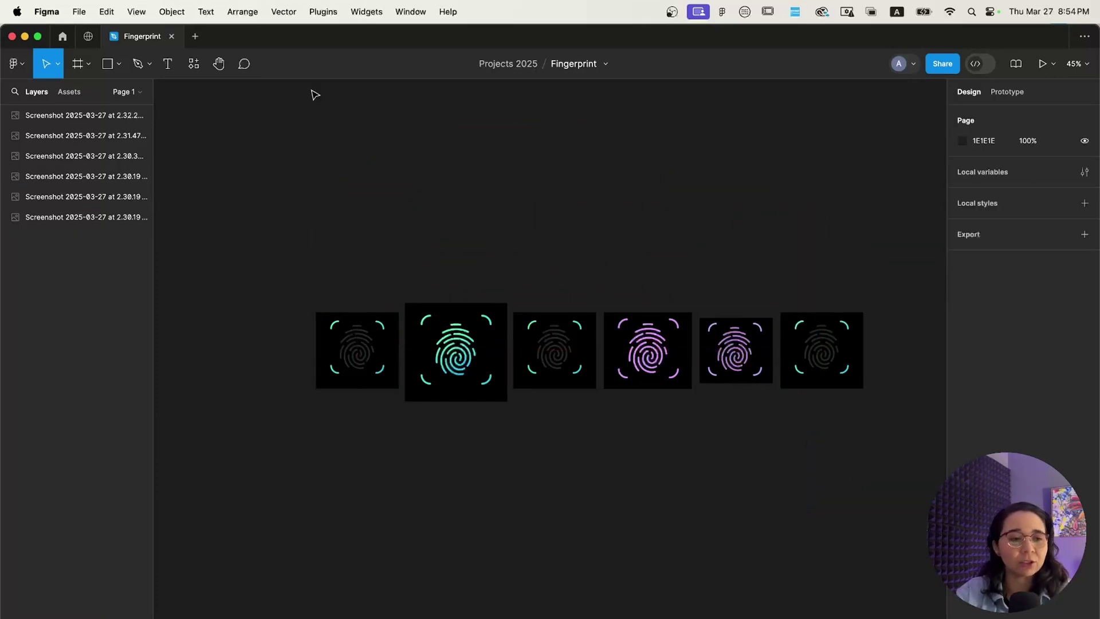
# Step: Switch back to the SVGator editor, collapse the inner Fingerprint group and expand the Frame group to list its four corner paths
pyautogui.click(25, 37)
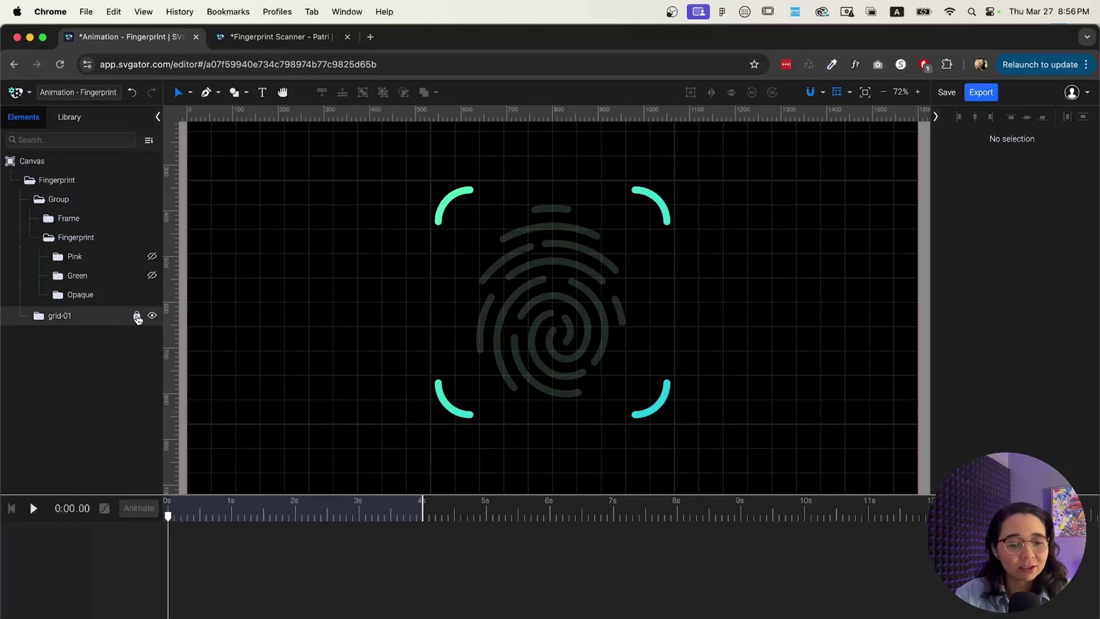
pyautogui.click(137, 317)
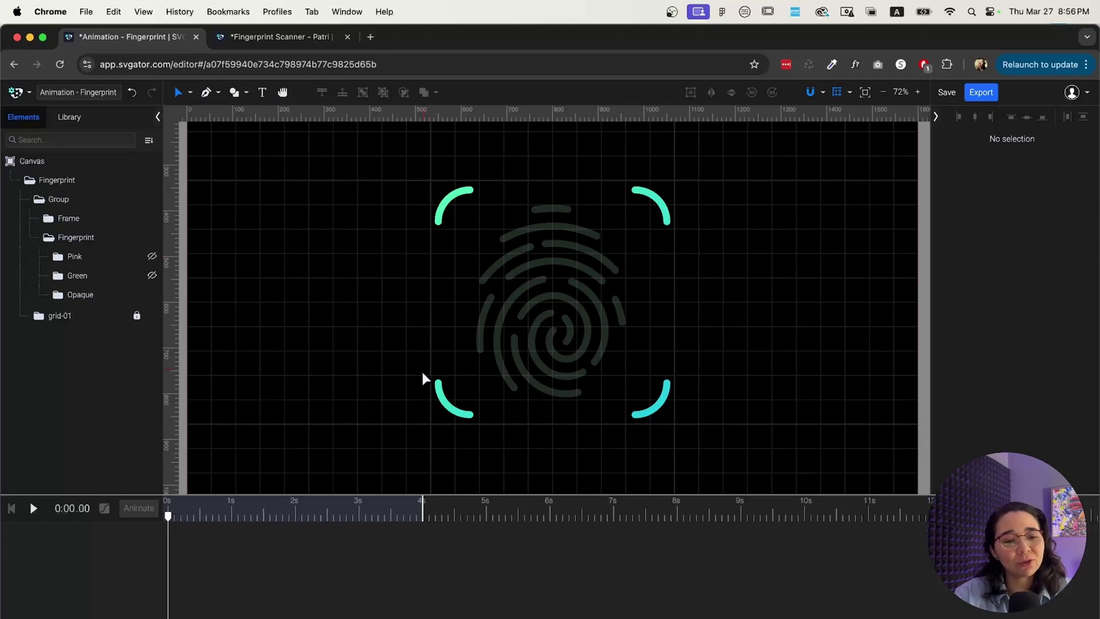
pyautogui.click(49, 238)
pyautogui.click(50, 218)
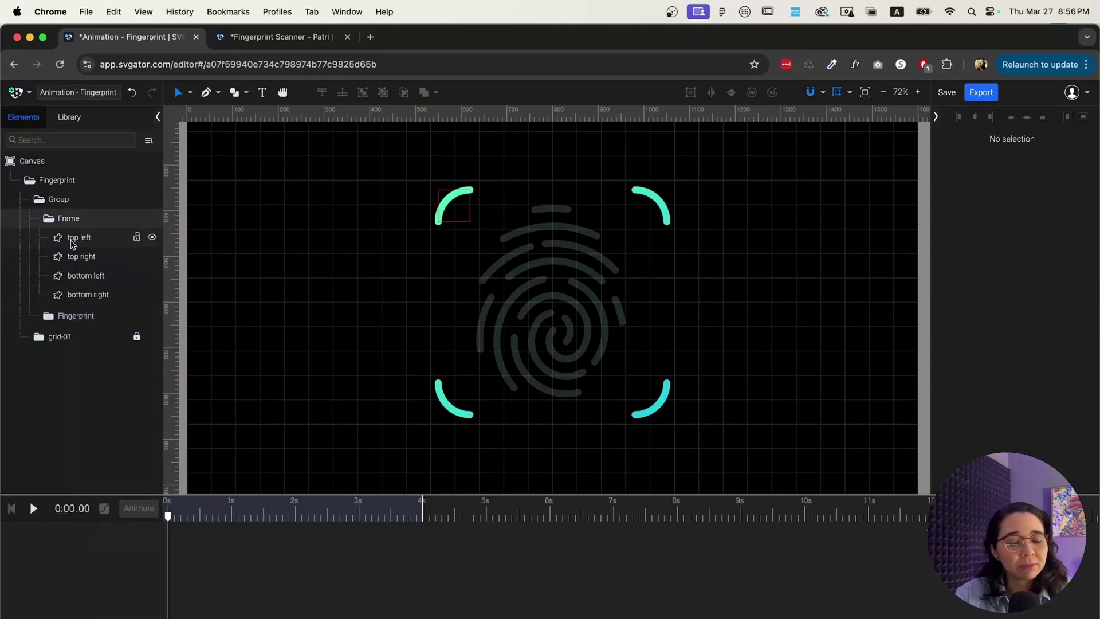
pyautogui.click(85, 241)
pyautogui.press('Escape')
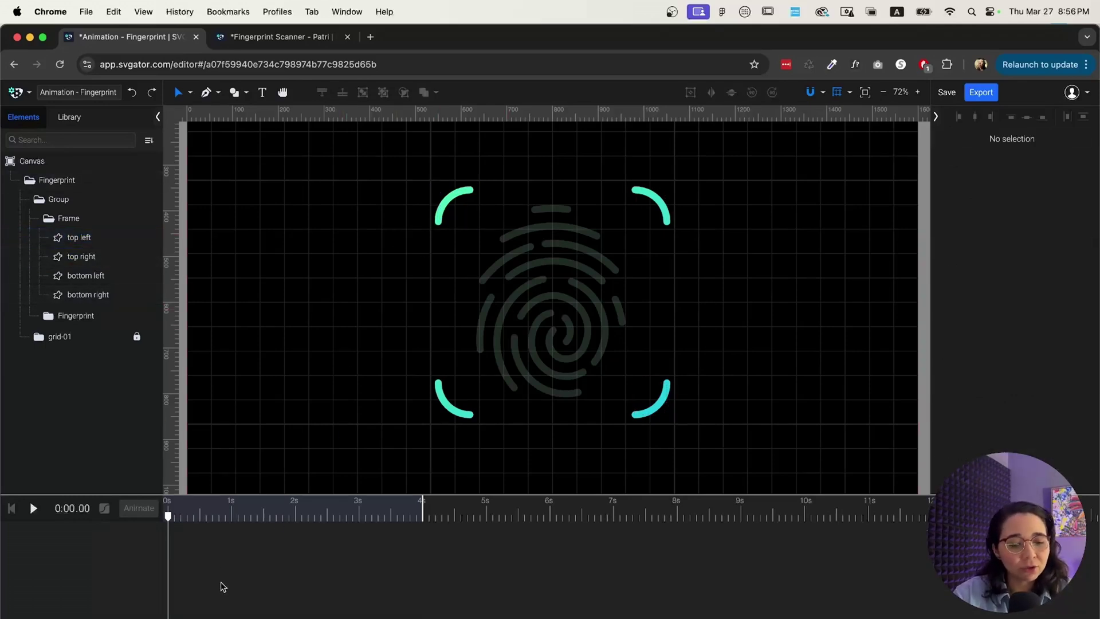
# Step: Add a Position animator at 0 s to the top left corner path of the Frame group
pyautogui.click(452, 198)
pyautogui.doubleClick(452, 198)
pyautogui.doubleClick(452, 199)
pyautogui.doubleClick(452, 199)
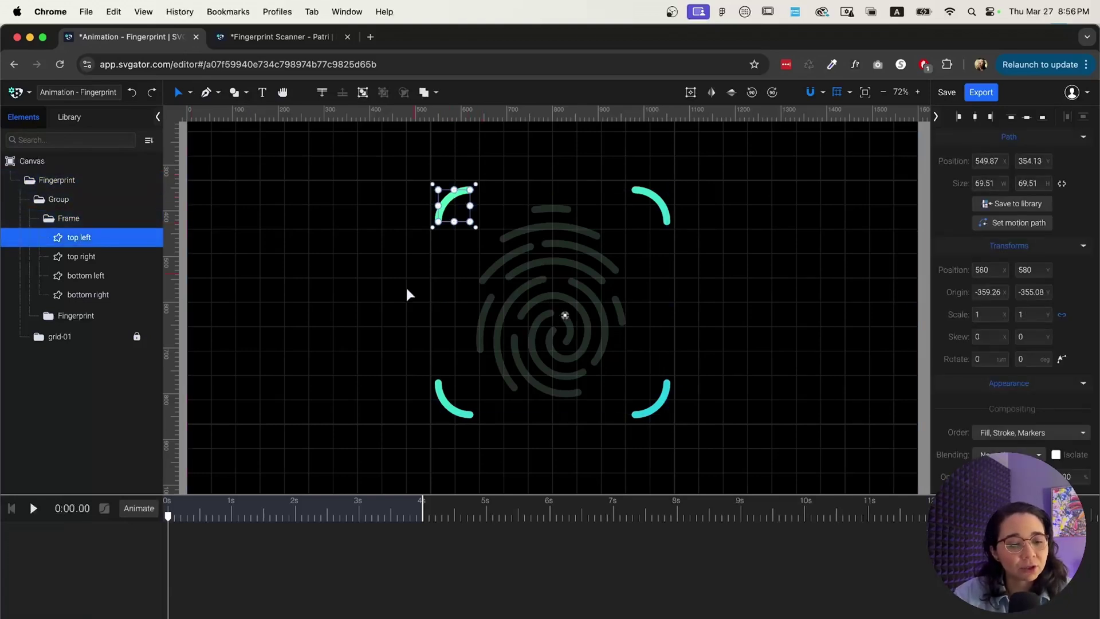
pyautogui.click(138, 509)
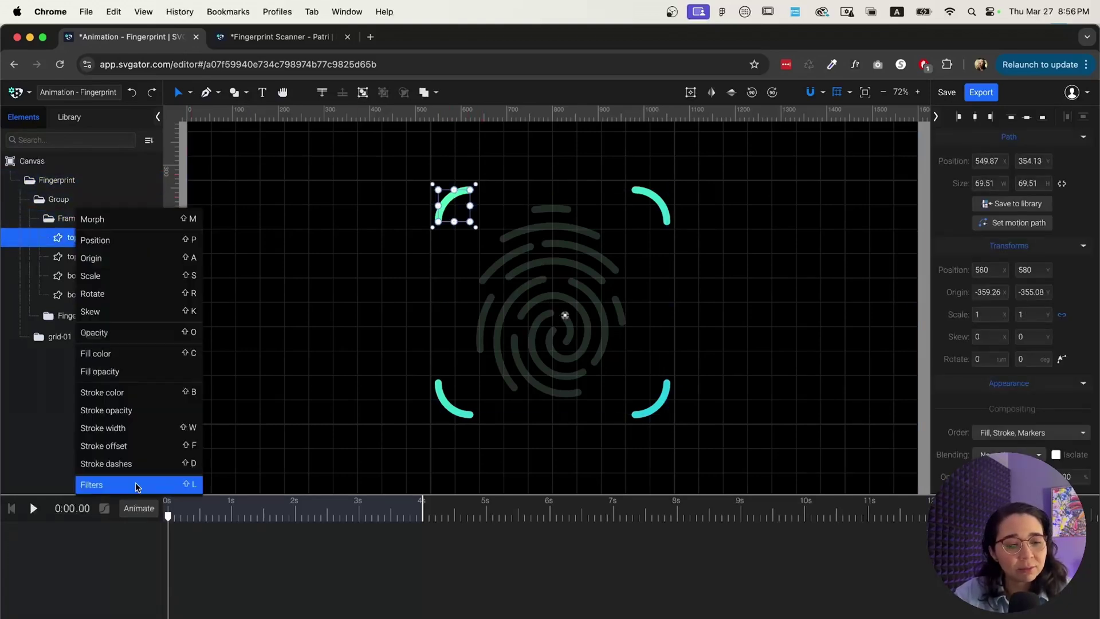
pyautogui.click(131, 240)
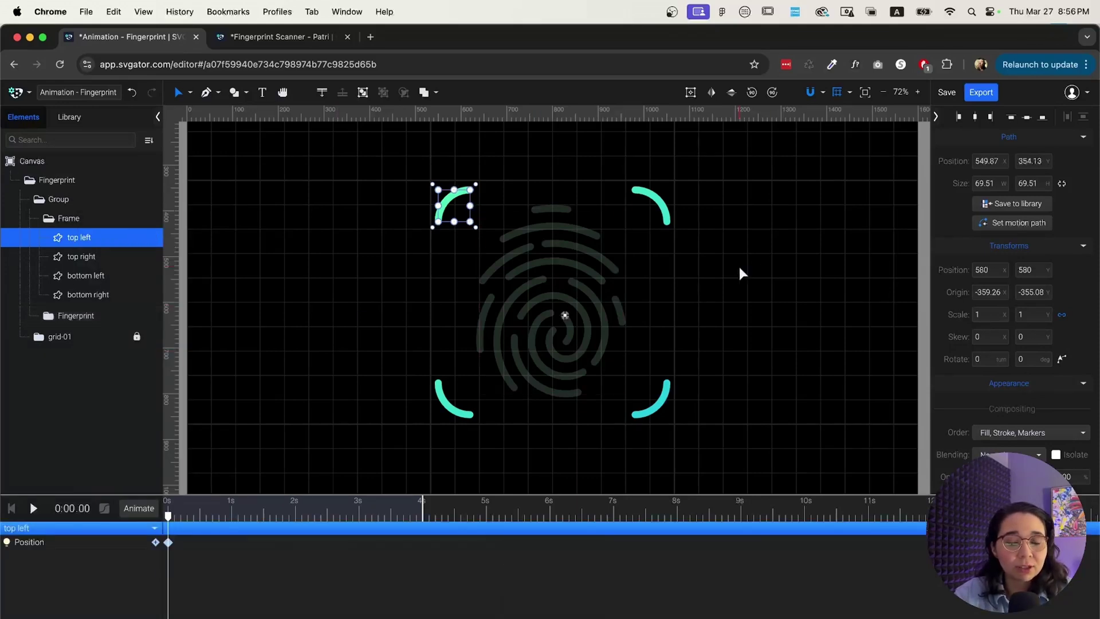
# Step: Move the transform origins of the top left and top right corner paths to the frame's centre, at X 544.58 and Y 543.24
pyautogui.click(690, 92)
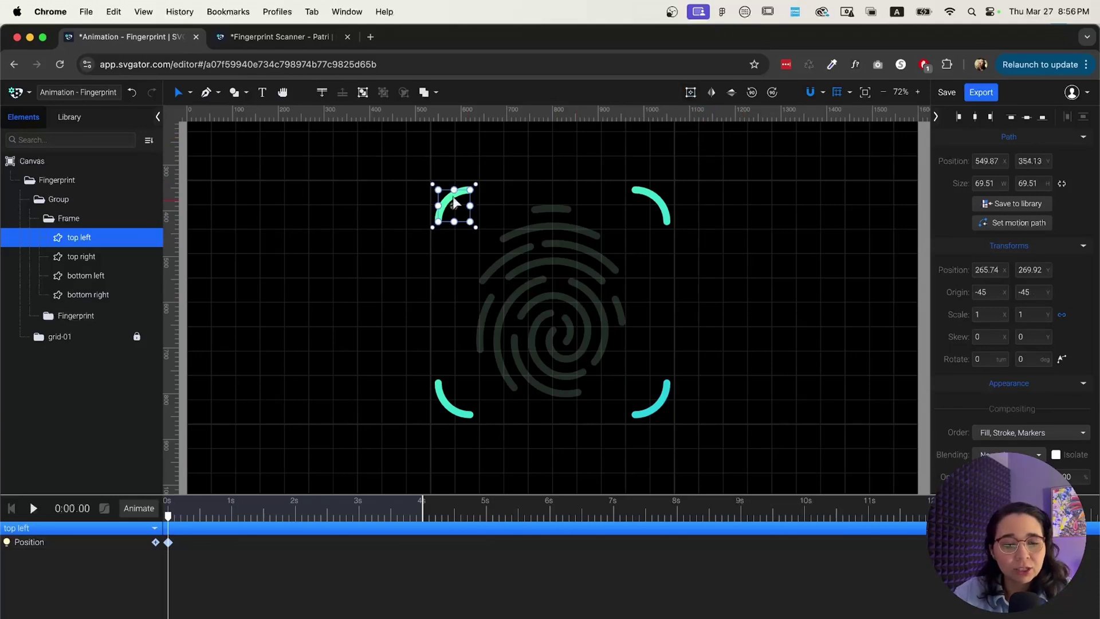
pyautogui.moveTo(454, 206); pyautogui.dragTo(552, 302)
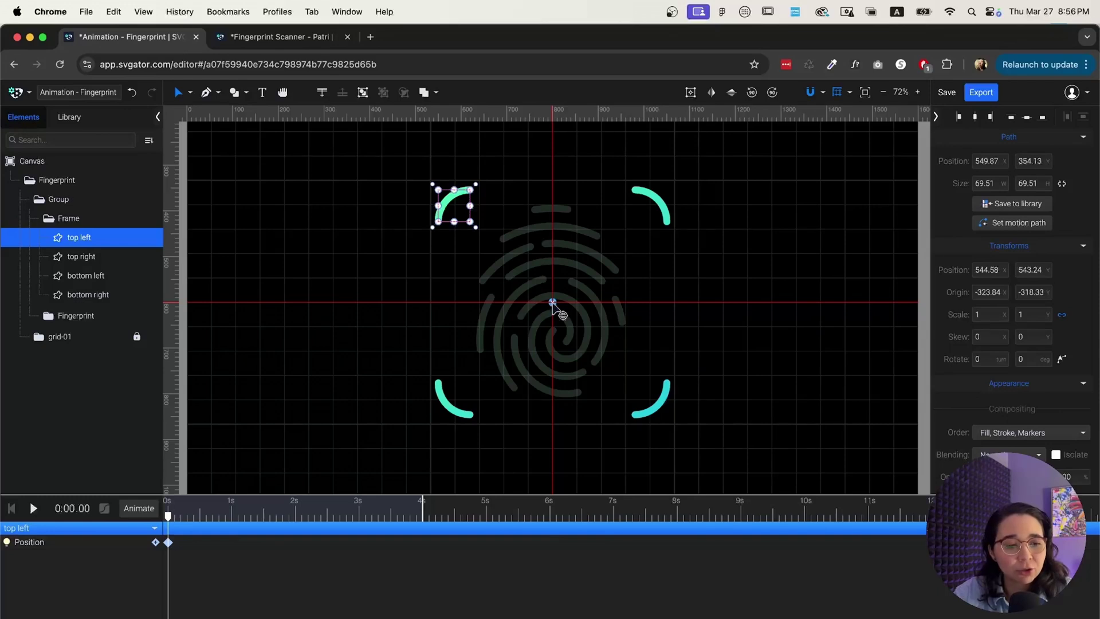
pyautogui.click(73, 261)
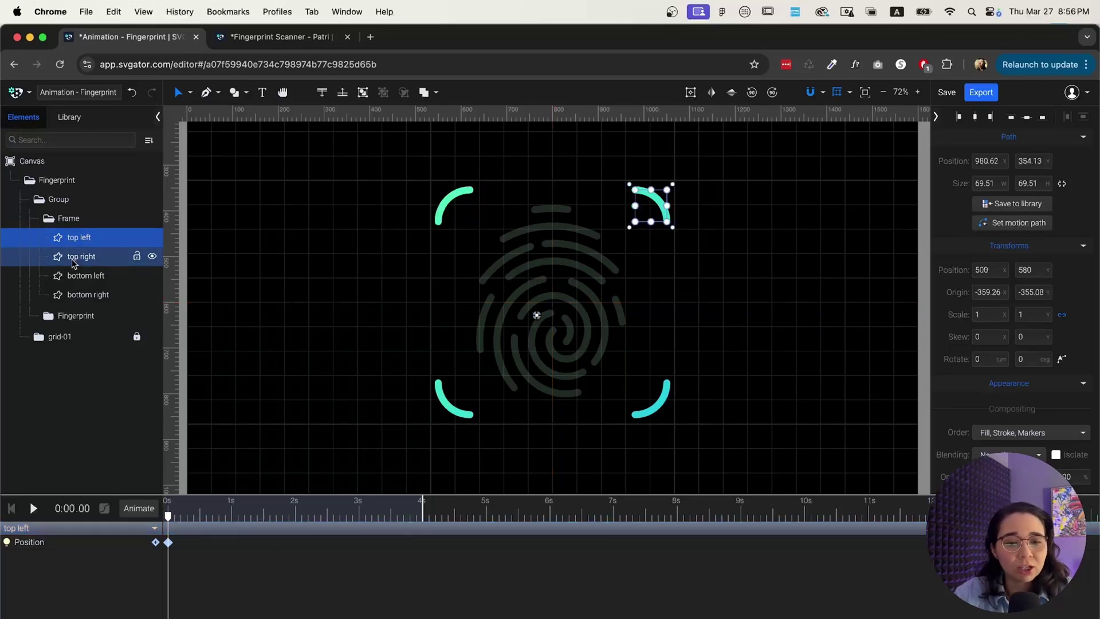
pyautogui.moveTo(652, 205); pyautogui.dragTo(551, 303)
# Step: Move the transform origins of the bottom left and bottom right corner paths to the same frame centre
pyautogui.click(101, 275)
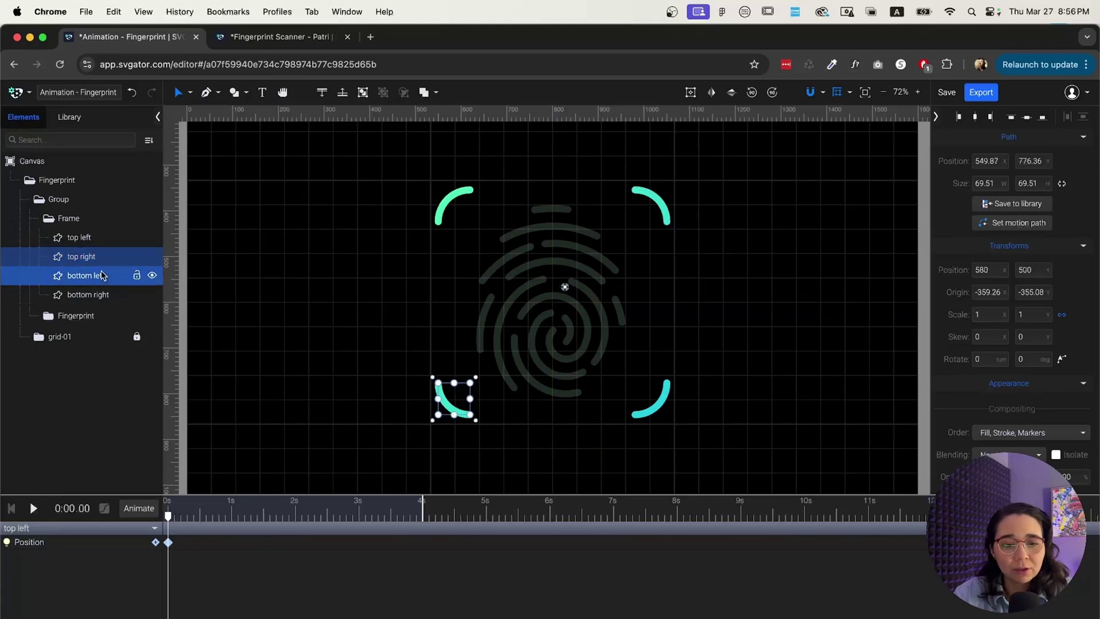
pyautogui.moveTo(563, 291); pyautogui.dragTo(552, 303)
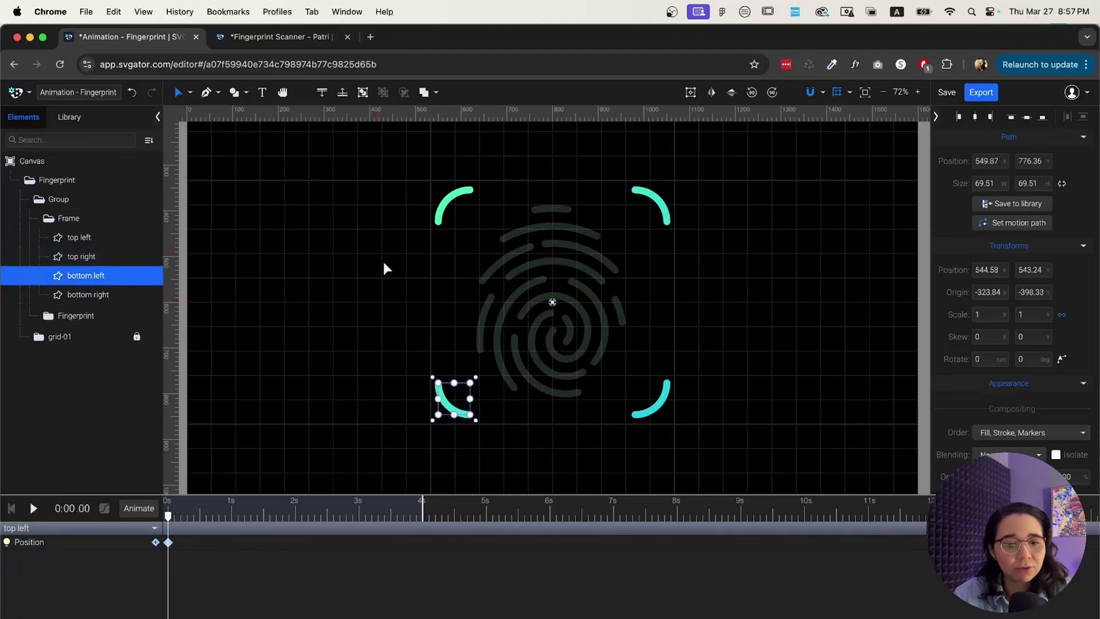
pyautogui.click(189, 93)
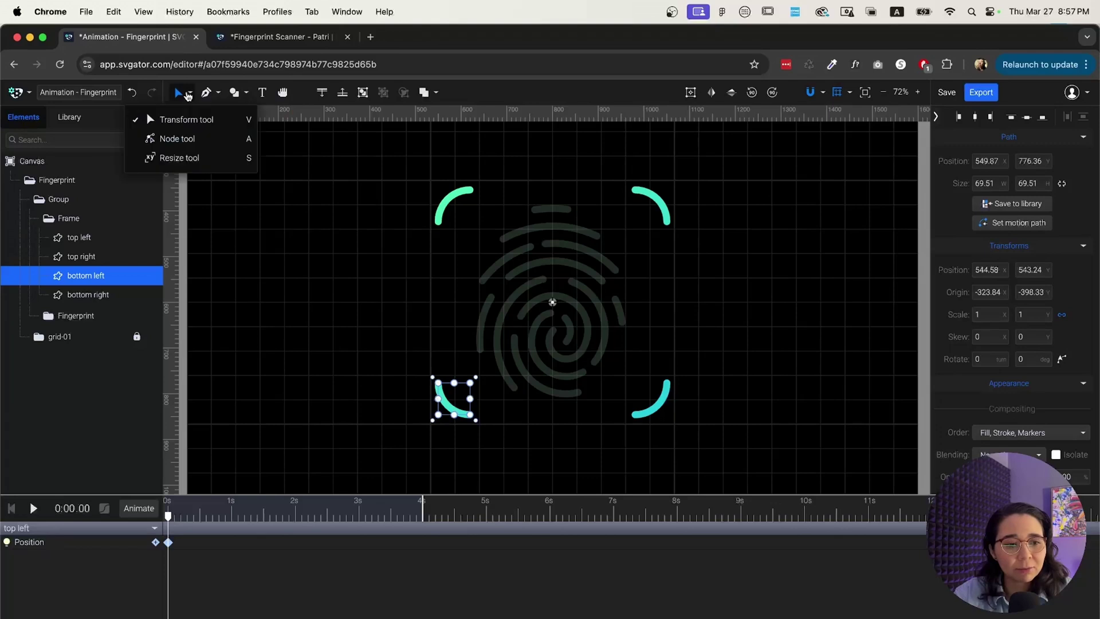
pyautogui.click(200, 122)
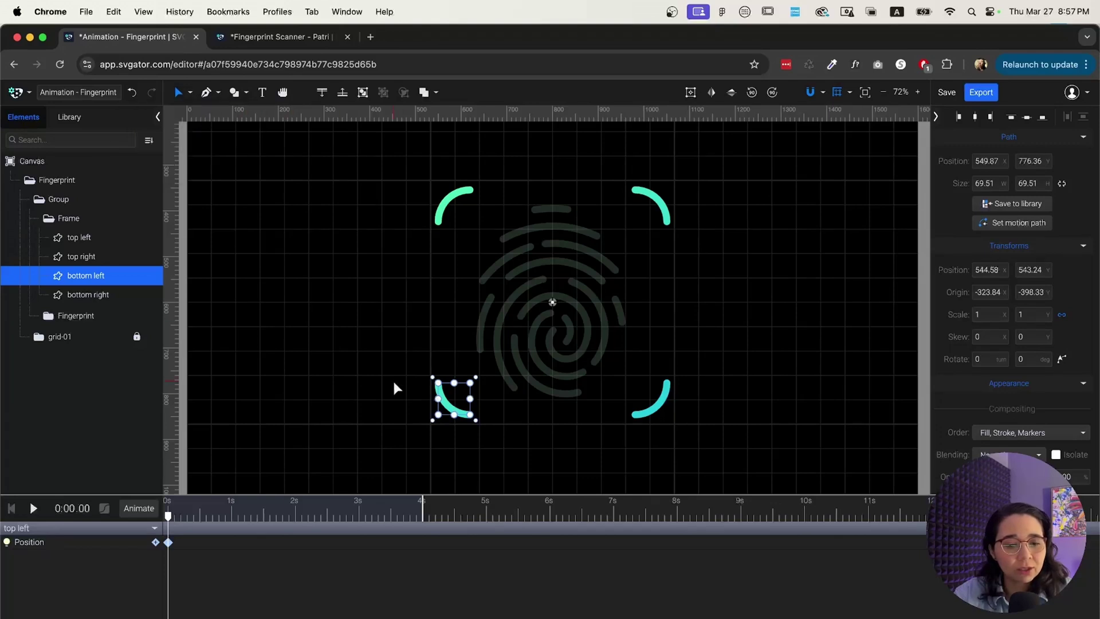
pyautogui.click(141, 294)
pyautogui.moveTo(537, 286); pyautogui.dragTo(553, 303)
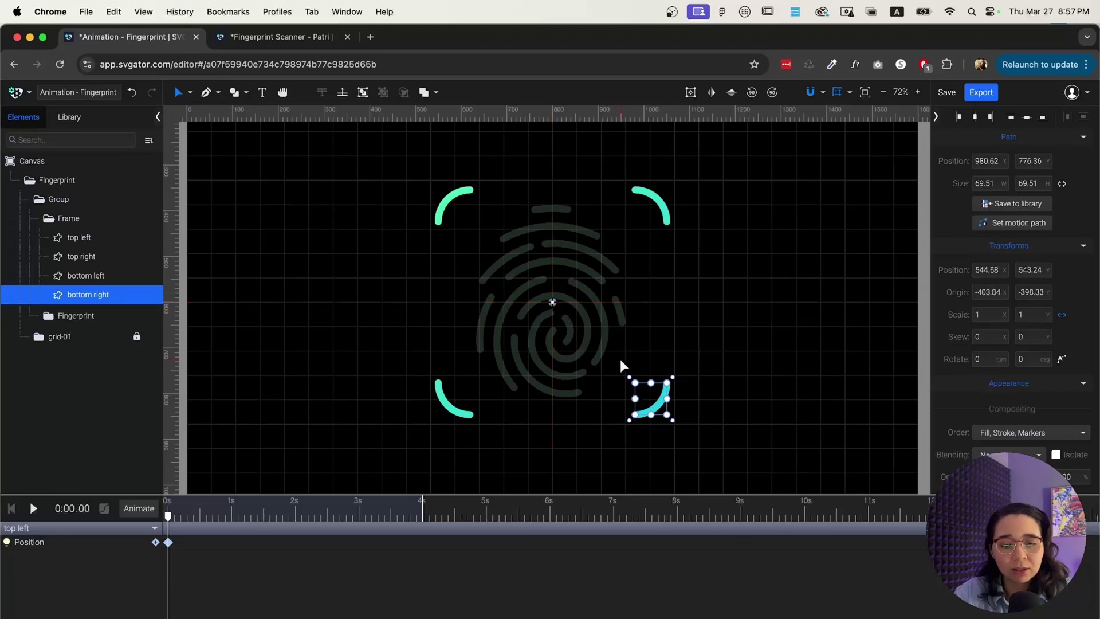
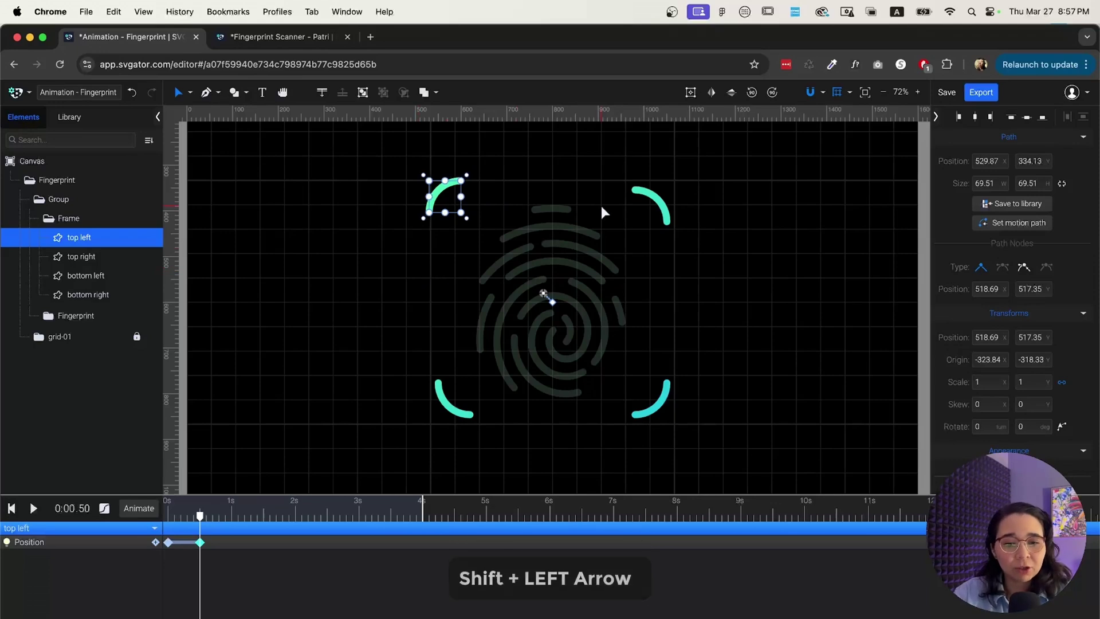
# Step: Add a Position animator at 0 s to the top right corner path
pyautogui.click(658, 206)
pyautogui.click(143, 510)
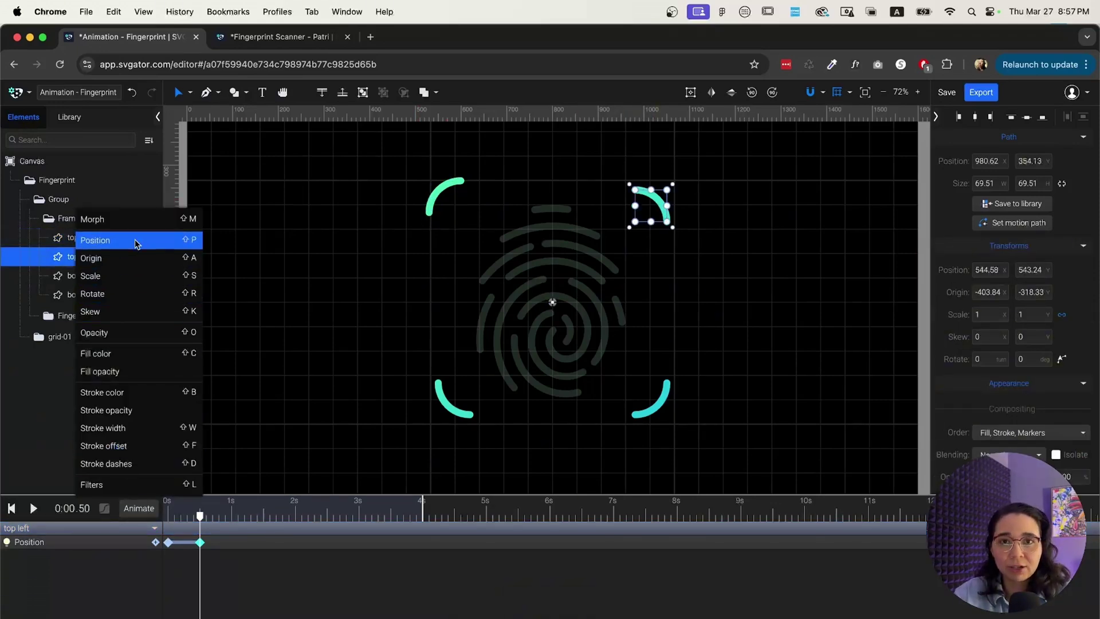
pyautogui.hotkey('shift', 'p')
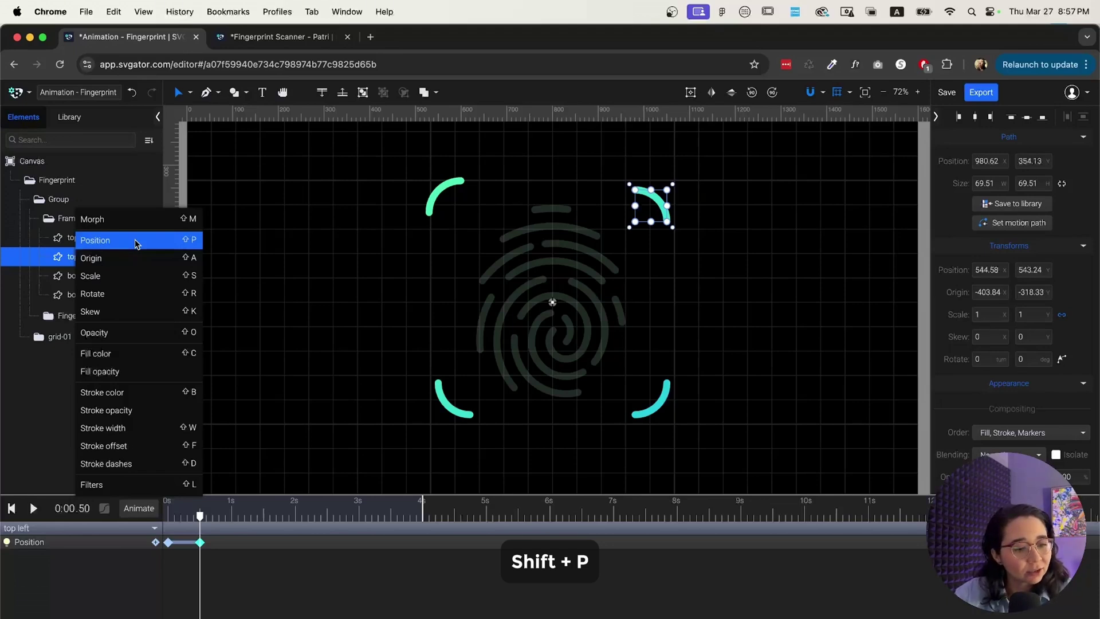
pyautogui.click(135, 239)
pyautogui.moveTo(200, 520); pyautogui.dragTo(168, 517)
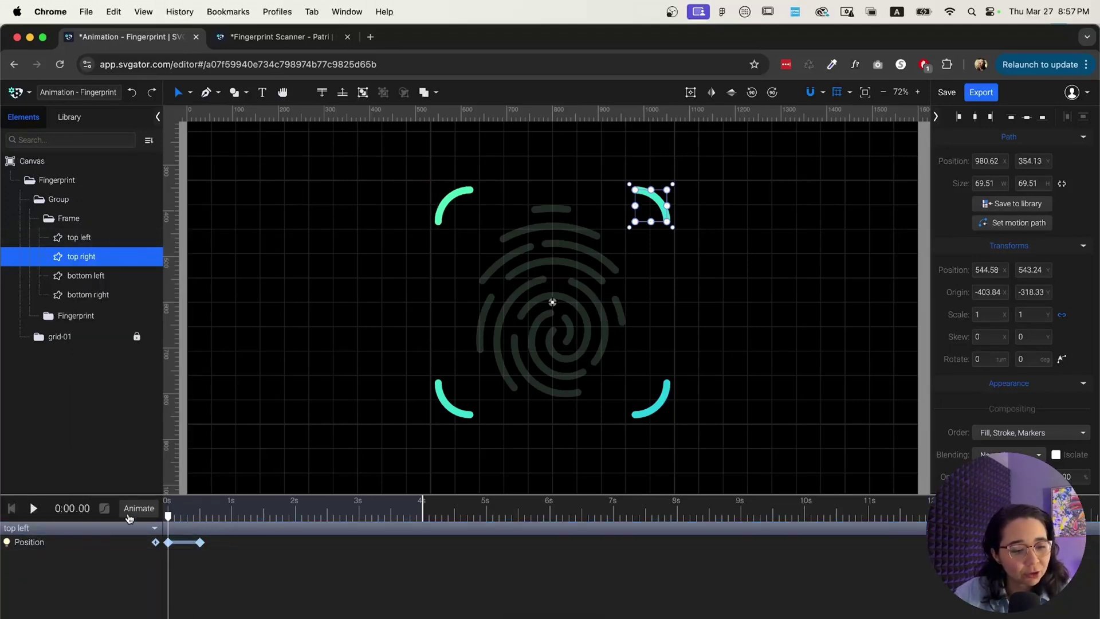
pyautogui.click(139, 509)
pyautogui.click(128, 248)
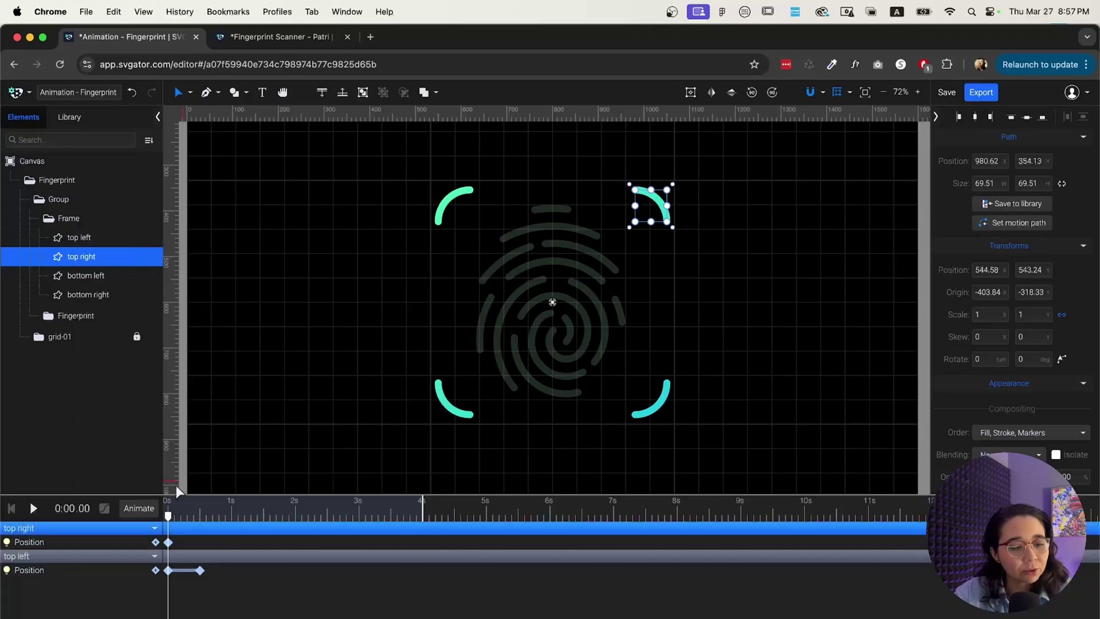
# Step: Keyframe the top right corner at 0.5 s, shifted 20 px up and 20 px right to X 1000.62, Y 334.13
pyautogui.moveTo(168, 516); pyautogui.dragTo(202, 519)
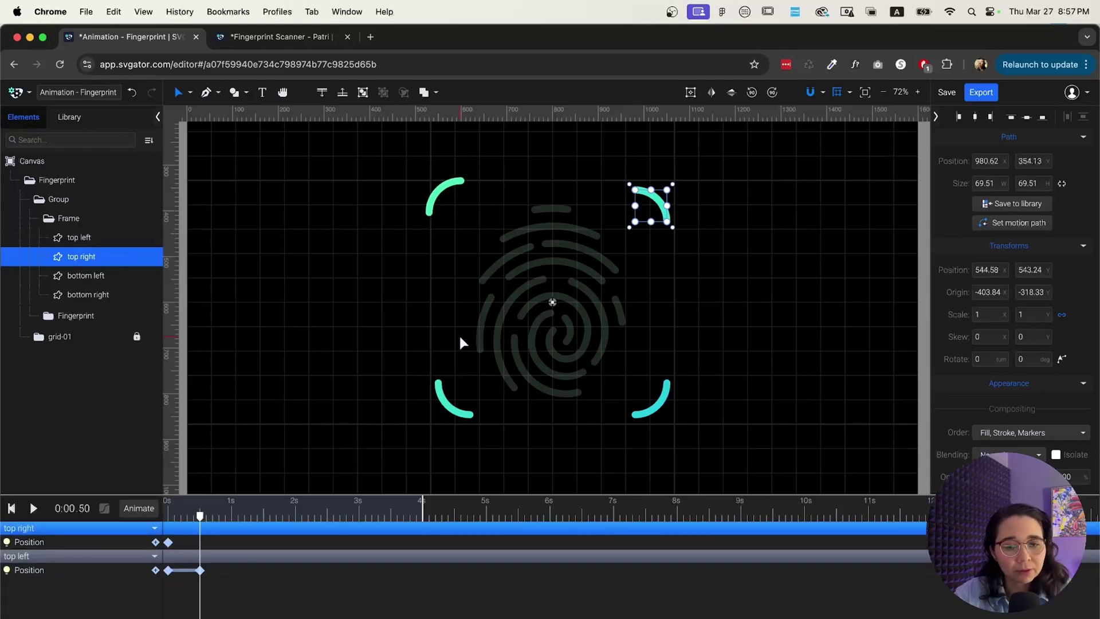
pyautogui.hotkey('shift', 'Up')
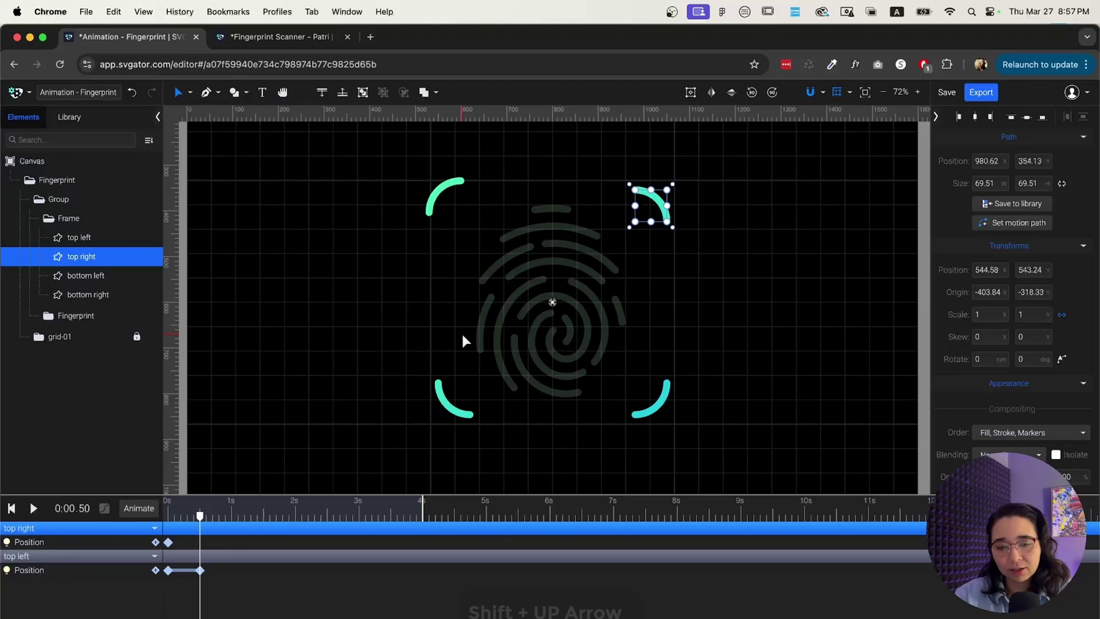
pyautogui.hotkey('shift', 'Up')
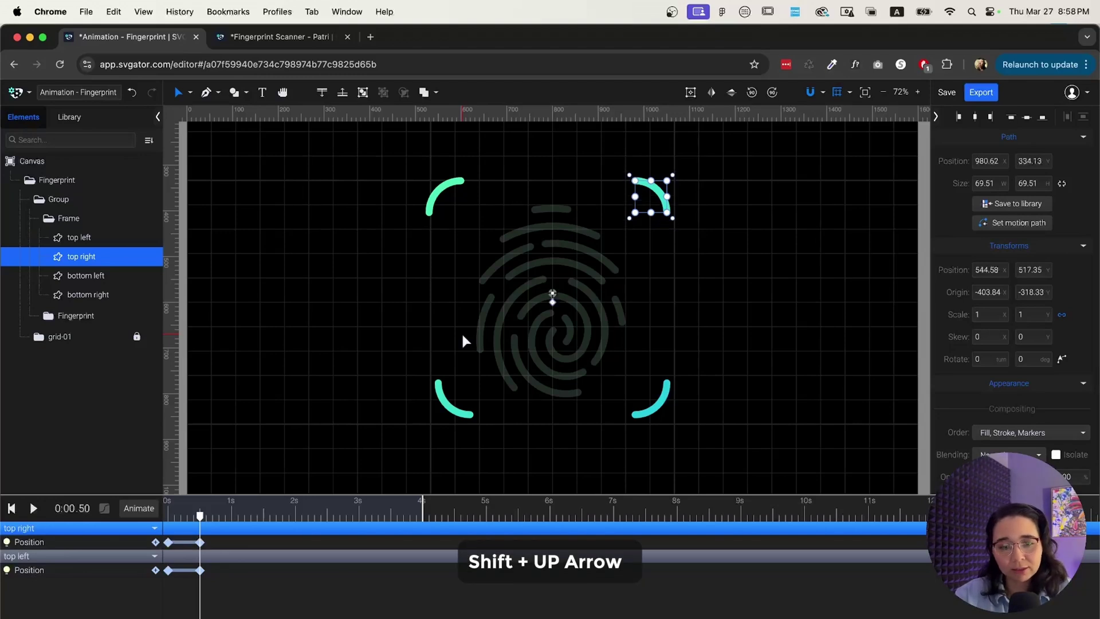
pyautogui.hotkey('shift', 'Right')
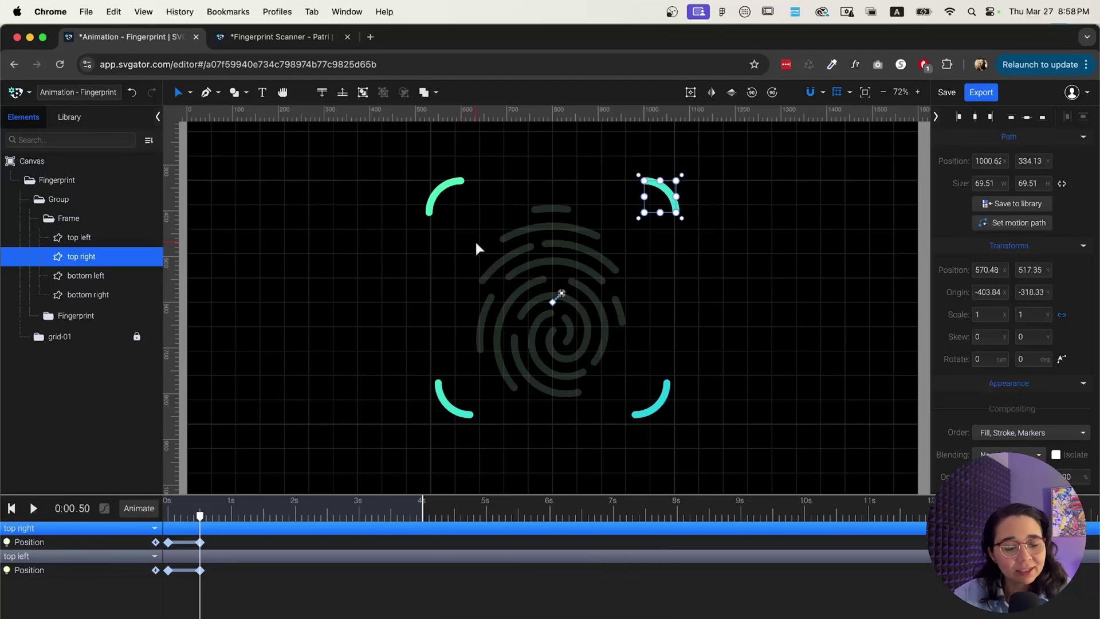
# Step: Add a Position animator to the bottom left corner path with keyframes at 0 s and 0.5 s
pyautogui.click(462, 412)
pyautogui.hotkey('shift', 'p')
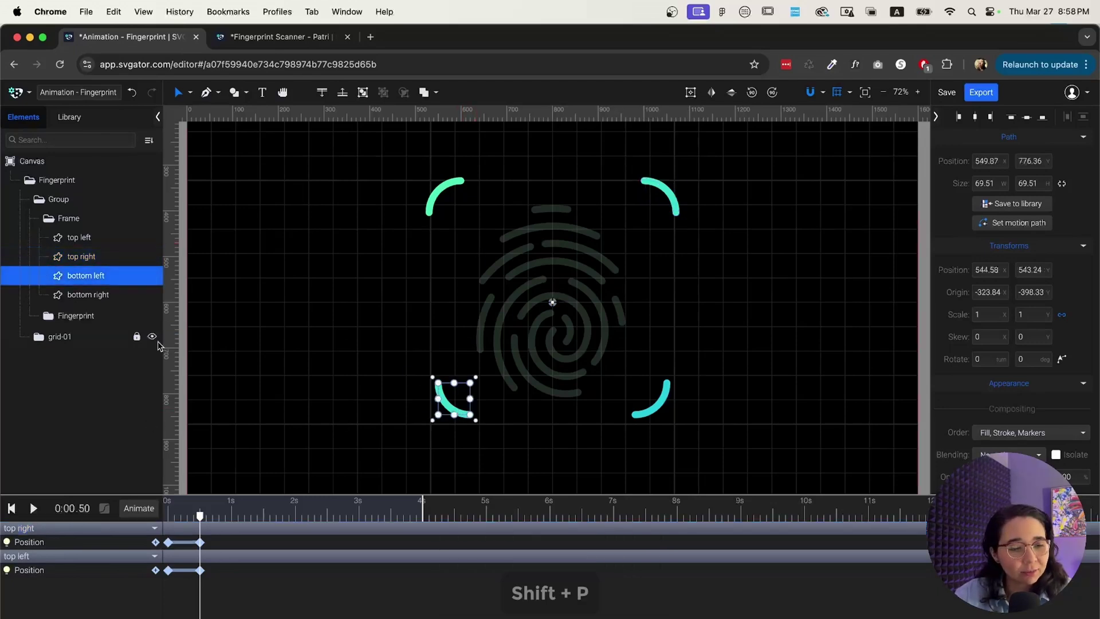
pyautogui.moveTo(169, 530); pyautogui.dragTo(200, 530)
pyautogui.click(156, 542)
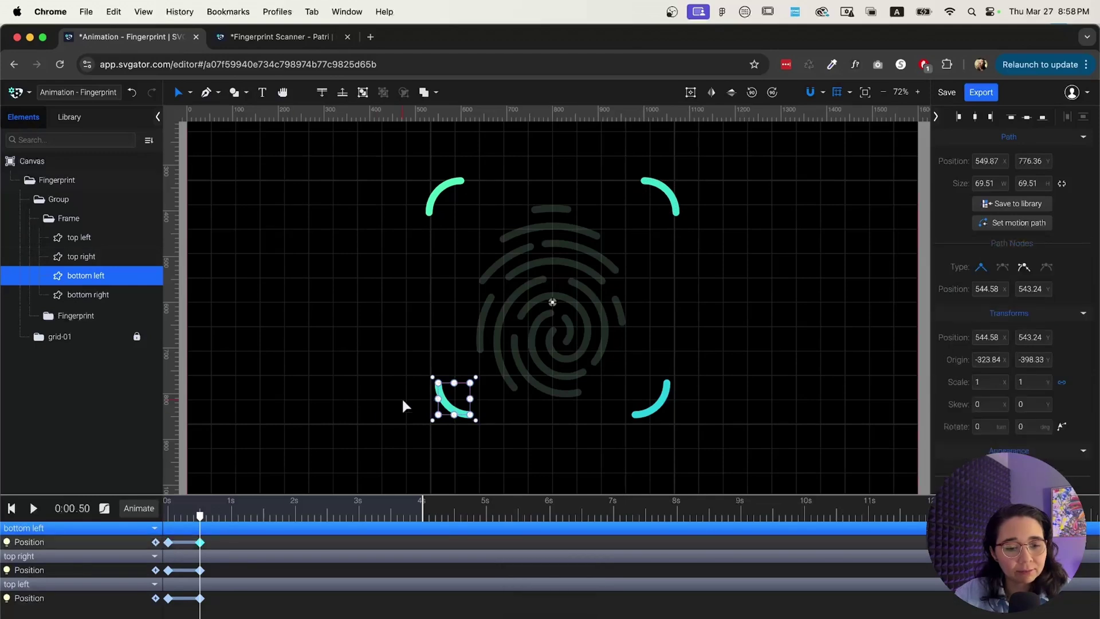
# Step: Shift the bottom left corner at 0.5 s by 20 px left and 20 px down, to X 529.87, Y 796.36
pyautogui.hotkey('shift', 'Left')
pyautogui.hotkey('shift', 'Left')
pyautogui.hotkey('shift', 'Left')
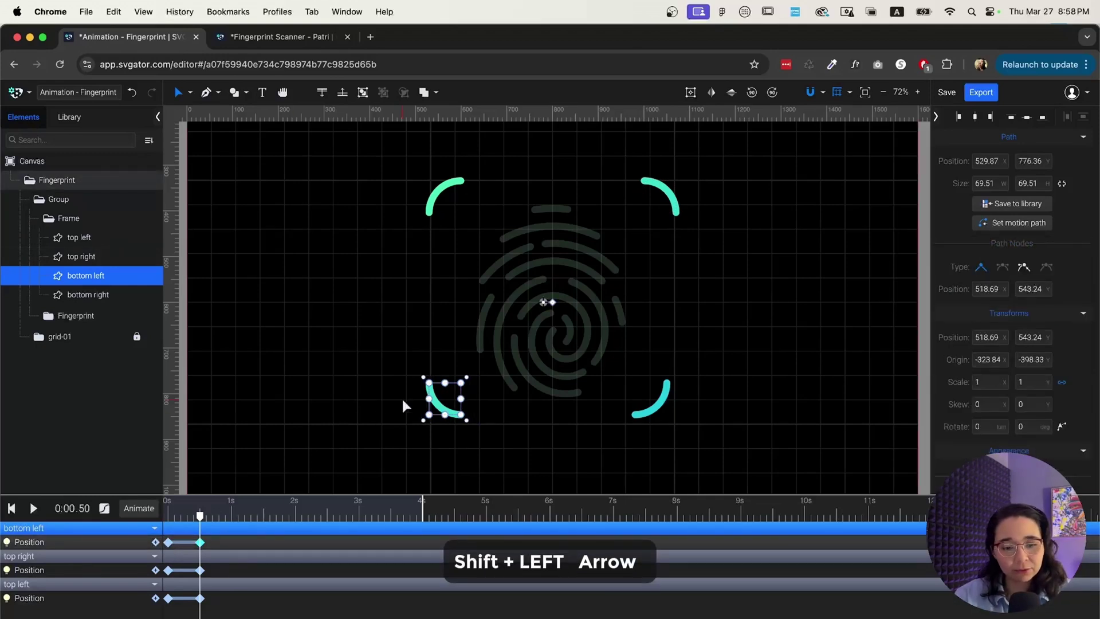
pyautogui.hotkey('shift', 'Down')
pyautogui.hotkey('shift', 'Down')
pyautogui.hotkey('shift', 'Down')
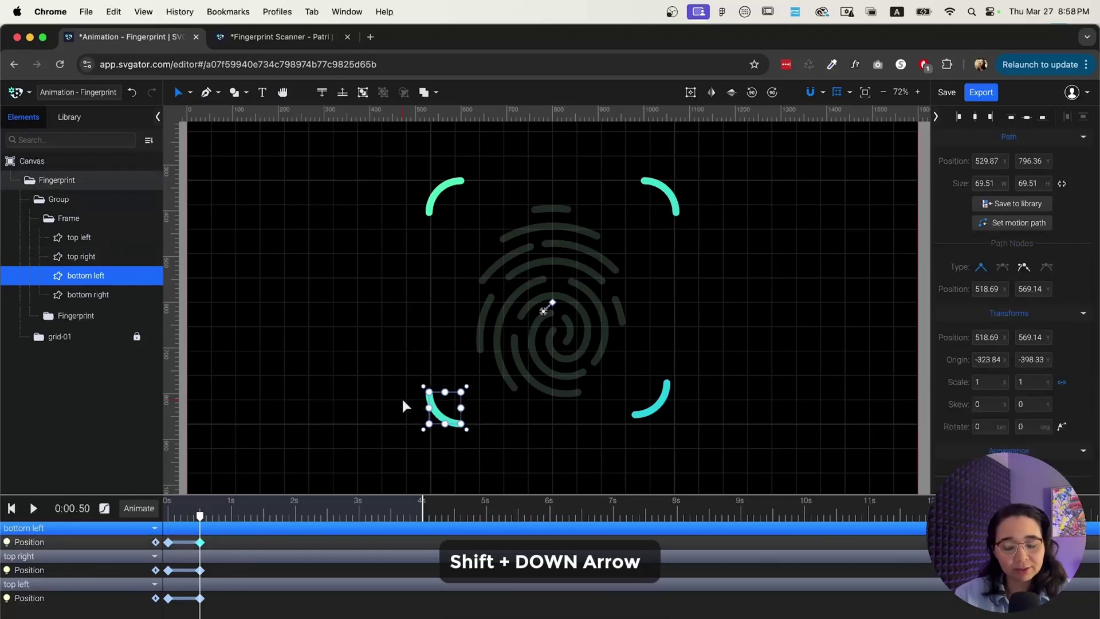
# Step: Return the playhead to 0 s and add a Position animator to the bottom right corner path
pyautogui.click(665, 408)
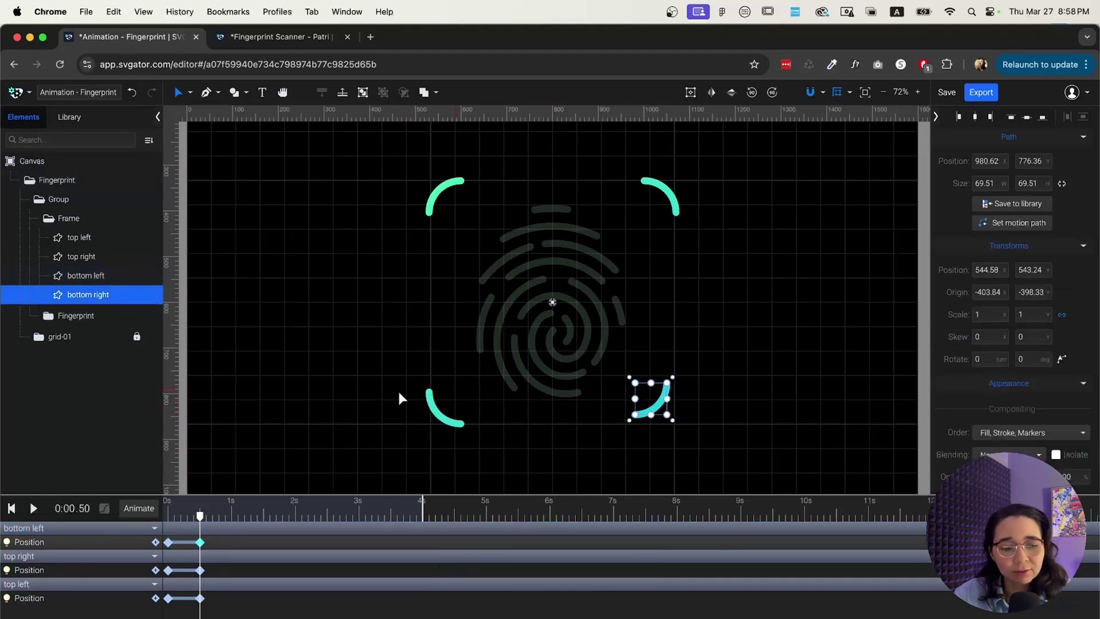
pyautogui.click(141, 511)
pyautogui.click(206, 525)
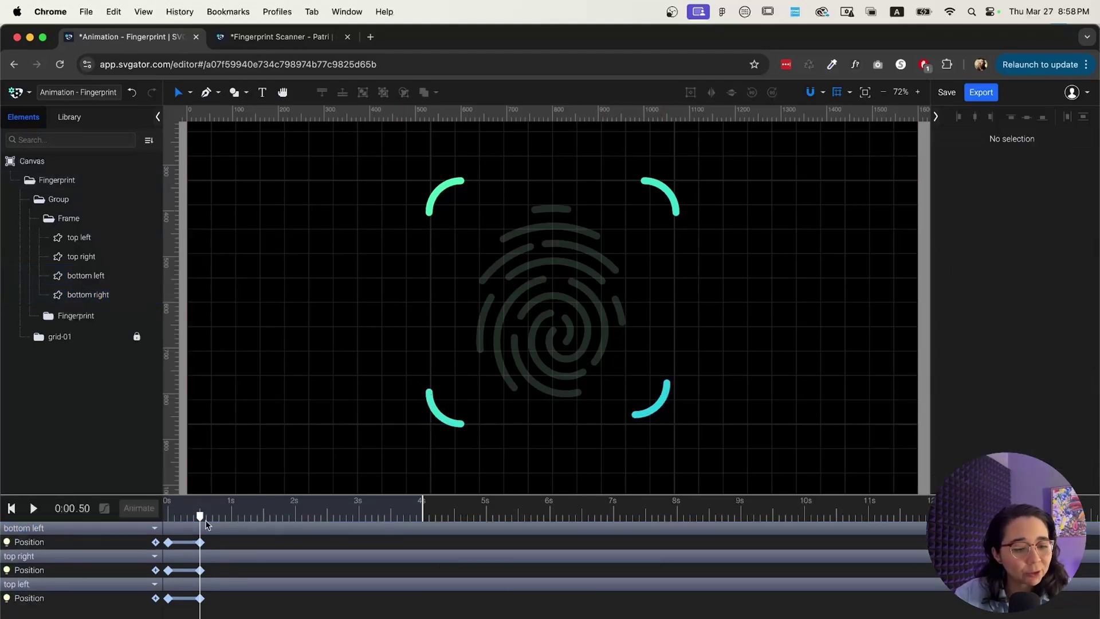
pyautogui.moveTo(200, 515); pyautogui.dragTo(168, 518)
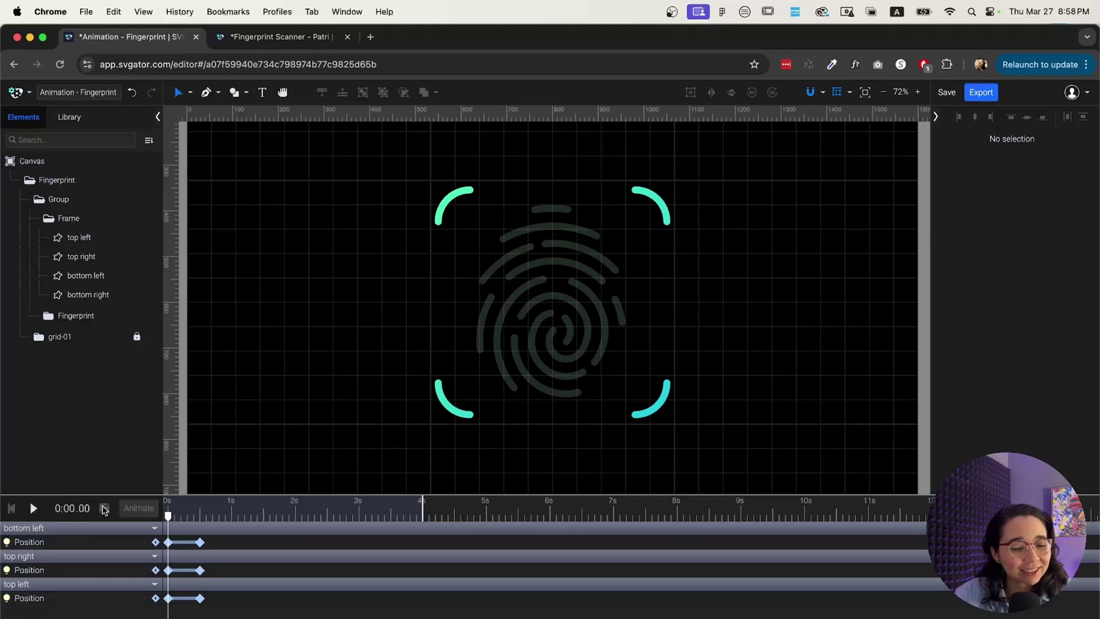
pyautogui.click(664, 409)
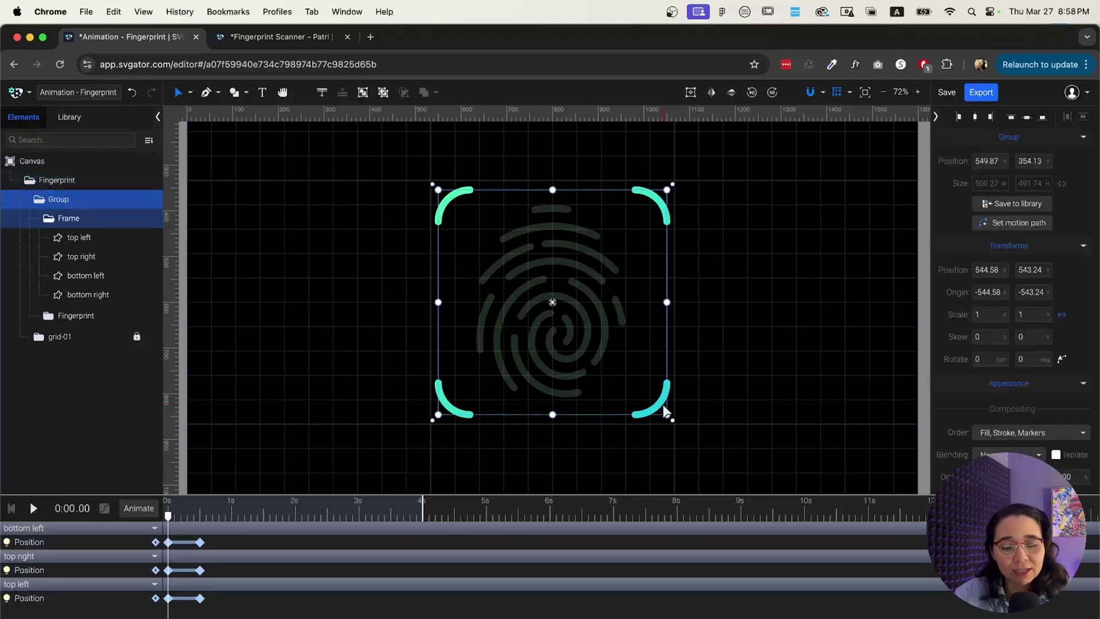
pyautogui.doubleClick(665, 409)
pyautogui.hotkey('shift', 'p')
pyautogui.click(138, 508)
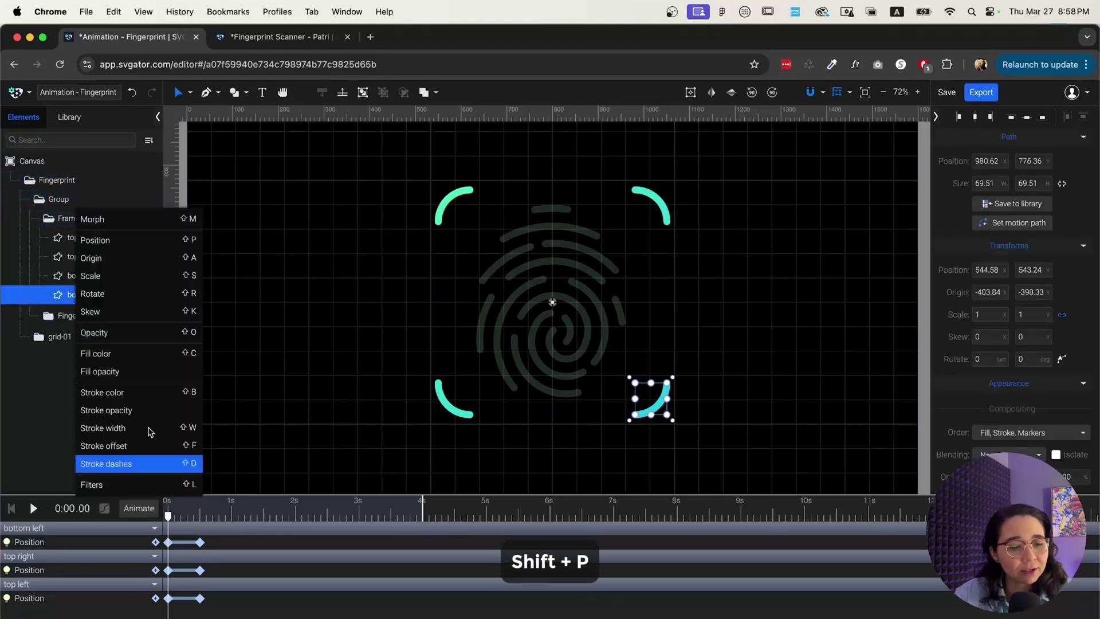
pyautogui.click(120, 244)
# Step: Keyframe the bottom right corner at 0.5 s, shifted 20 px right and 20 px down to X 1000.62, Y 796.36
pyautogui.moveTo(169, 517); pyautogui.dragTo(189, 530)
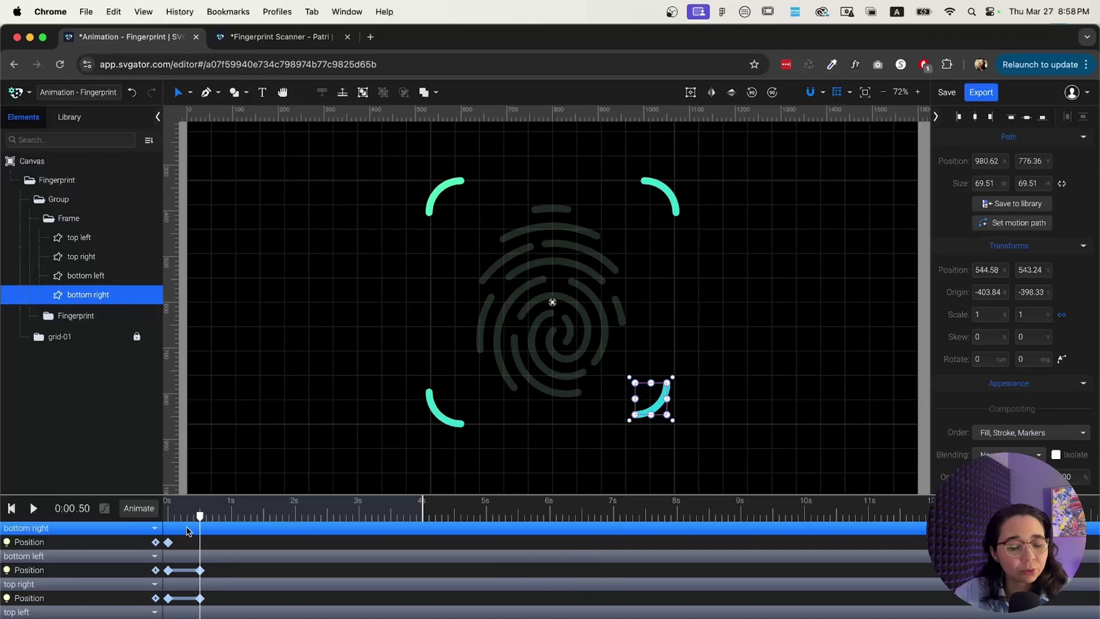
pyautogui.hotkey('shift', 'Right')
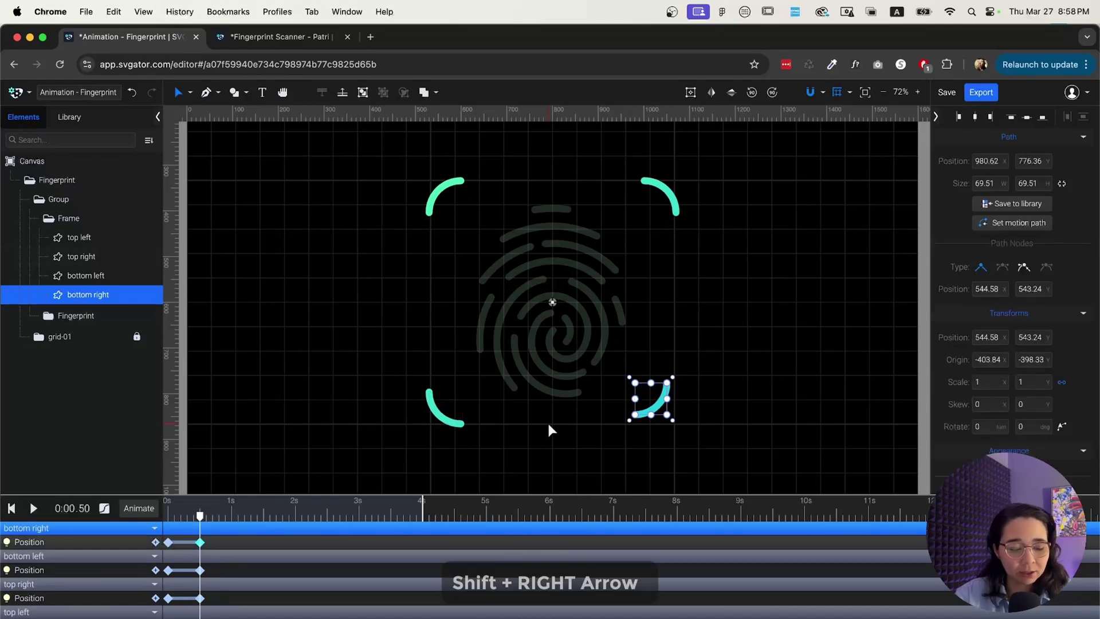
pyautogui.hotkey('shift', 'Right')
pyautogui.hotkey('shift', 'Right')
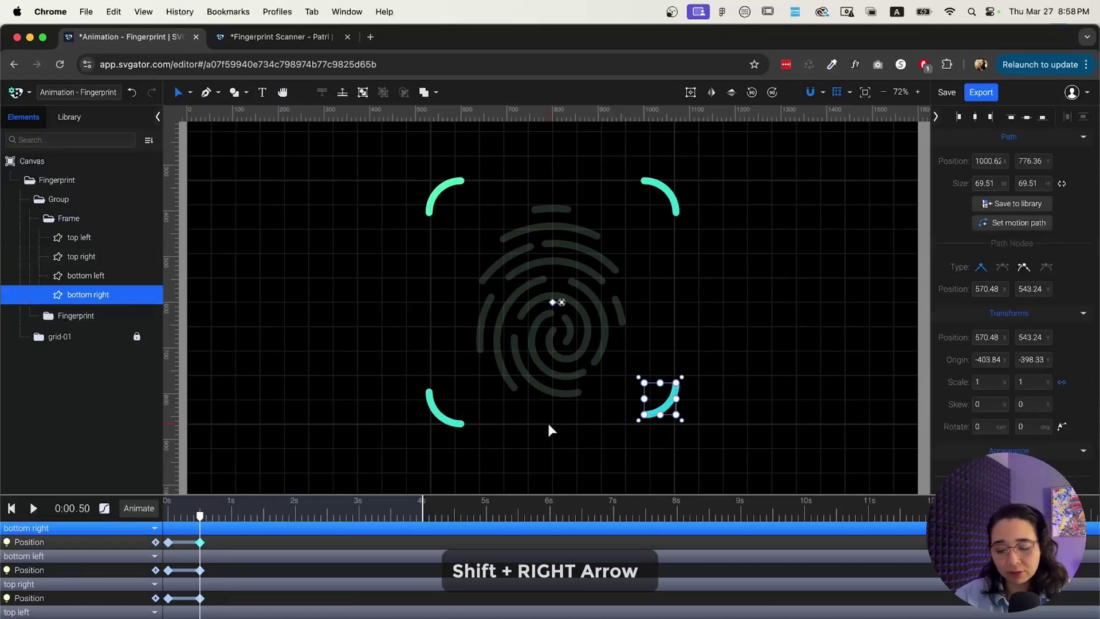
pyautogui.hotkey('shift', 'Down')
pyautogui.hotkey('shift', 'Down')
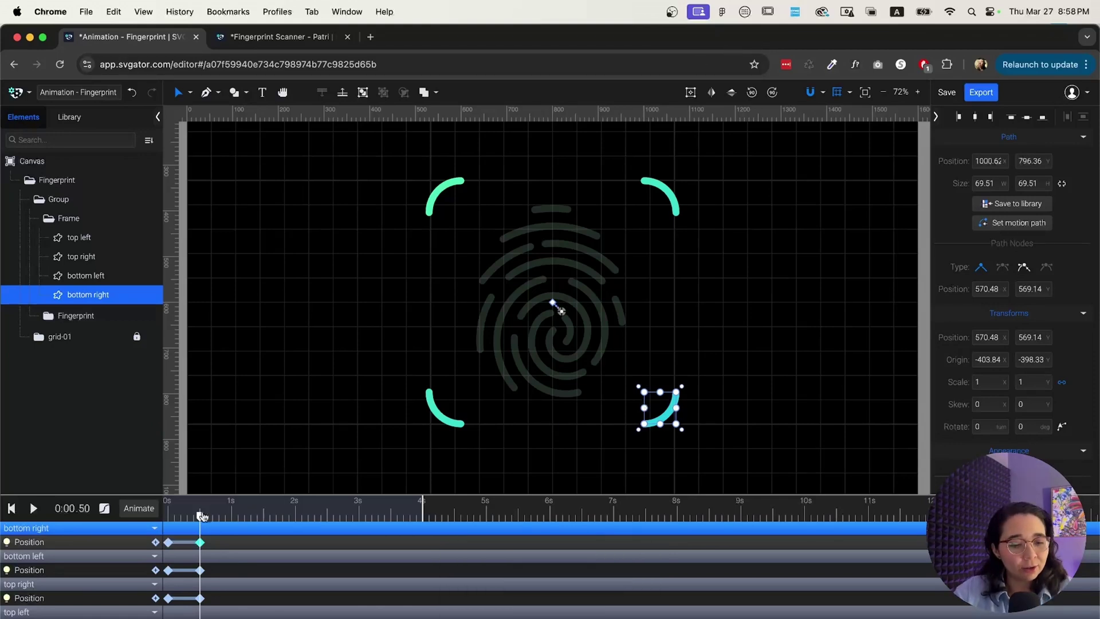
# Step: Preview the frame corners' animation and return the playhead to 0 s
pyautogui.press('space')
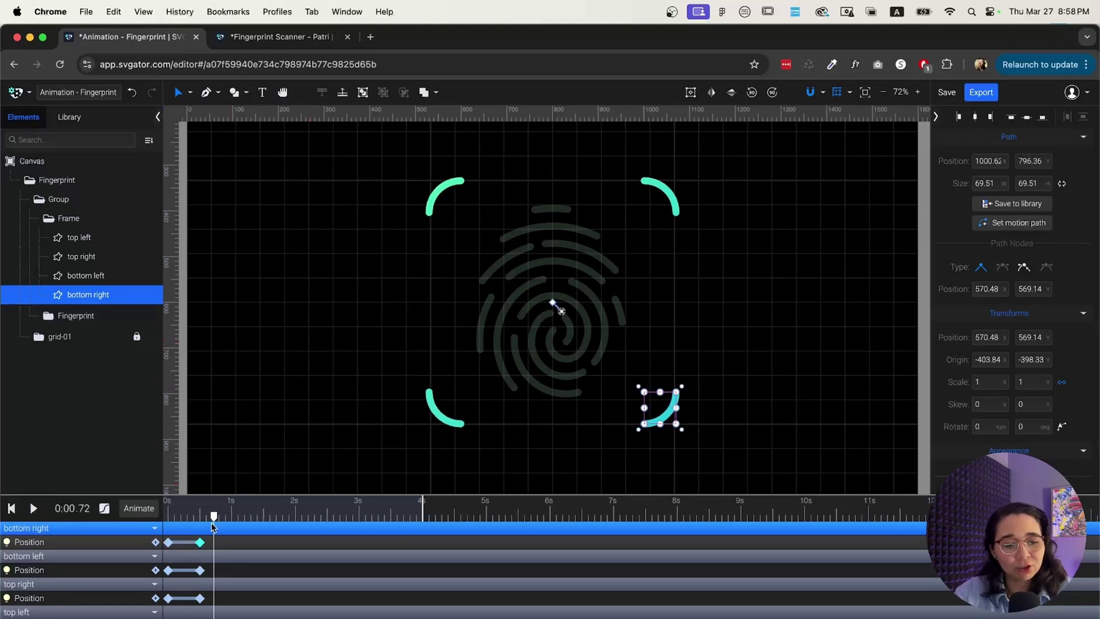
pyautogui.press('space')
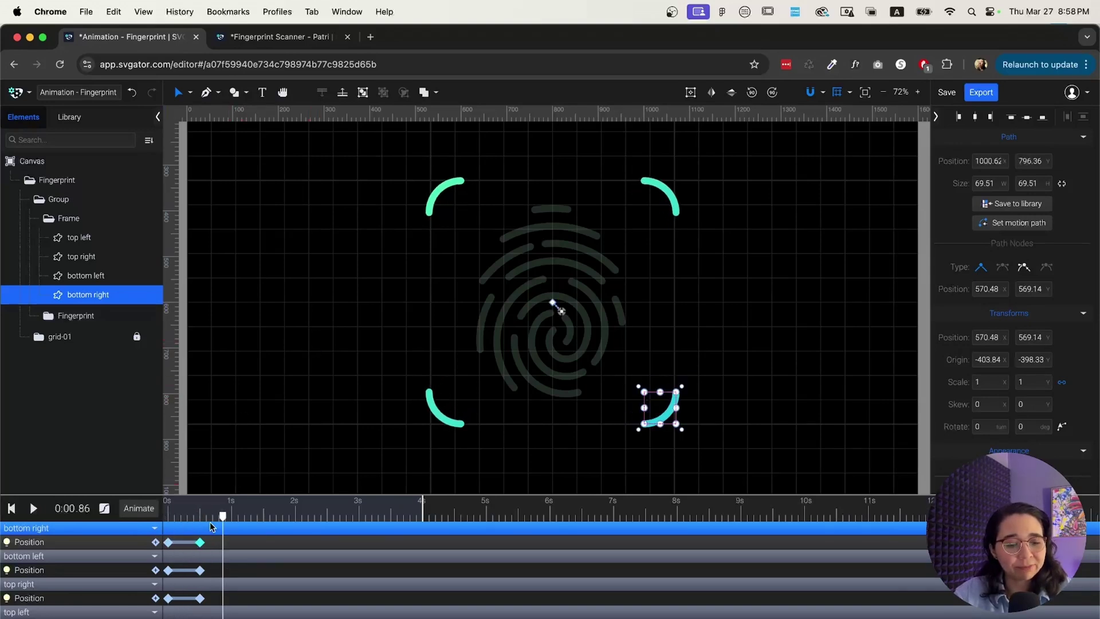
pyautogui.click(166, 512)
# Step: Select all Position keyframes of the four corner paths and apply the Ease Out easing
pyautogui.moveTo(222, 616); pyautogui.dragTo(163, 537)
pyautogui.click(103, 508)
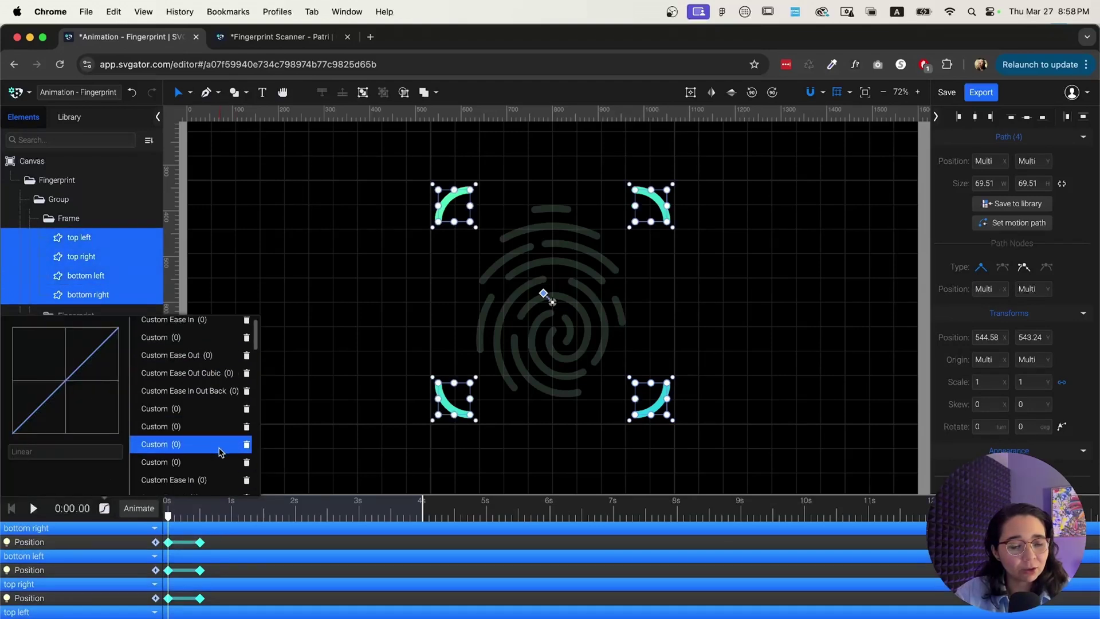
pyautogui.scroll(-10, 216, 414)
pyautogui.scroll(-3, 218, 418)
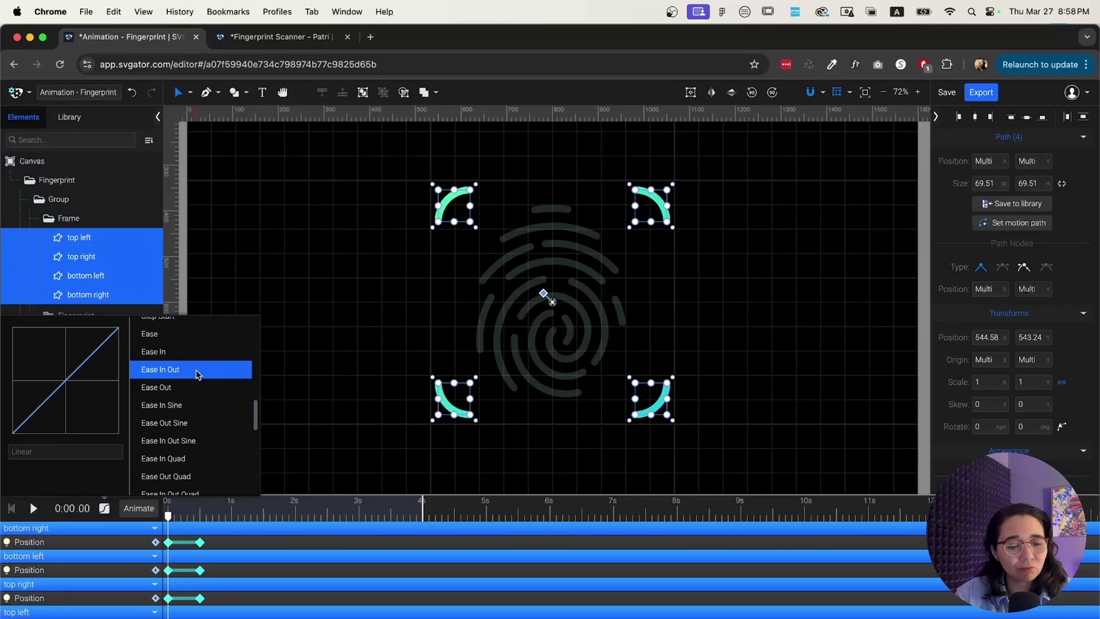
pyautogui.click(196, 380)
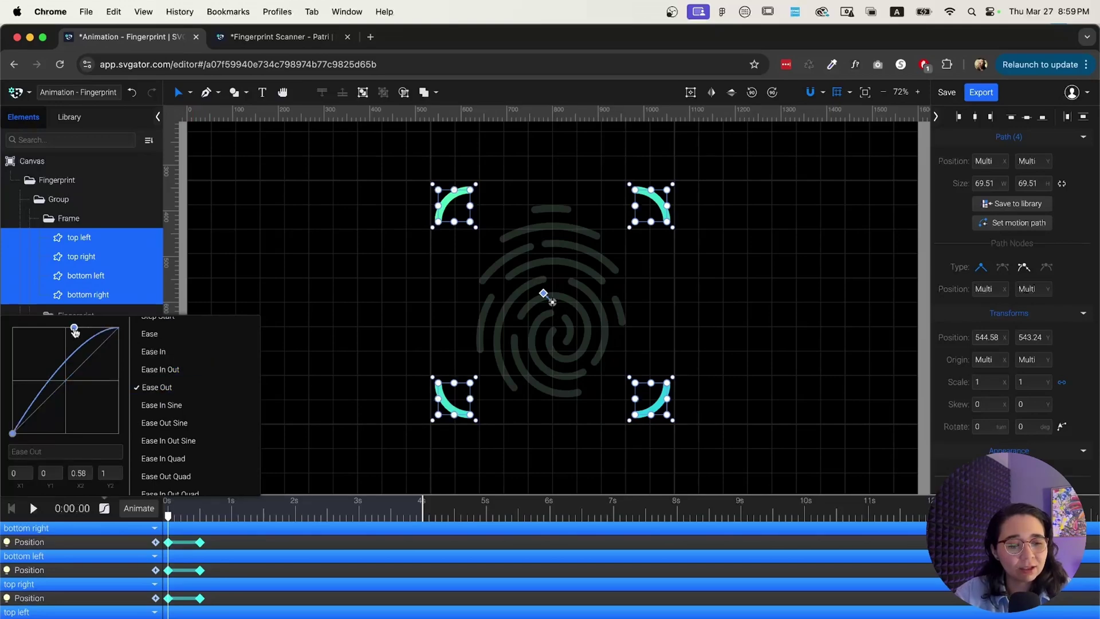
# Step: Sharpen the four corners' Ease Out curve to an X2 of 0.07, then preview it and return the playhead to 0 s
pyautogui.moveTo(73, 328); pyautogui.dragTo(10, 333)
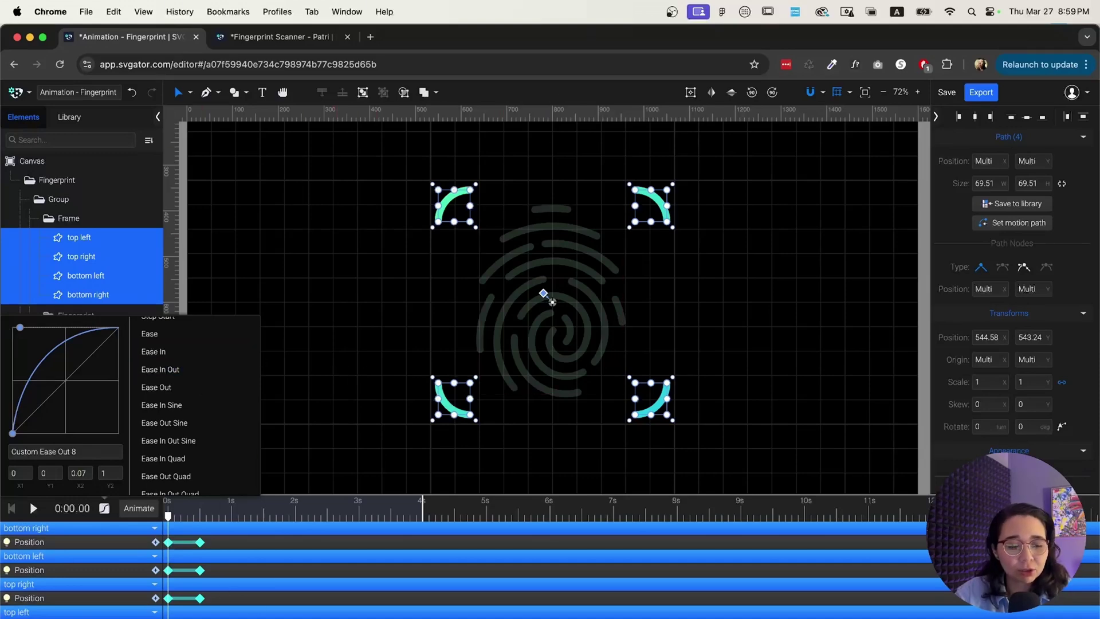
pyautogui.press('Escape')
pyautogui.press('space')
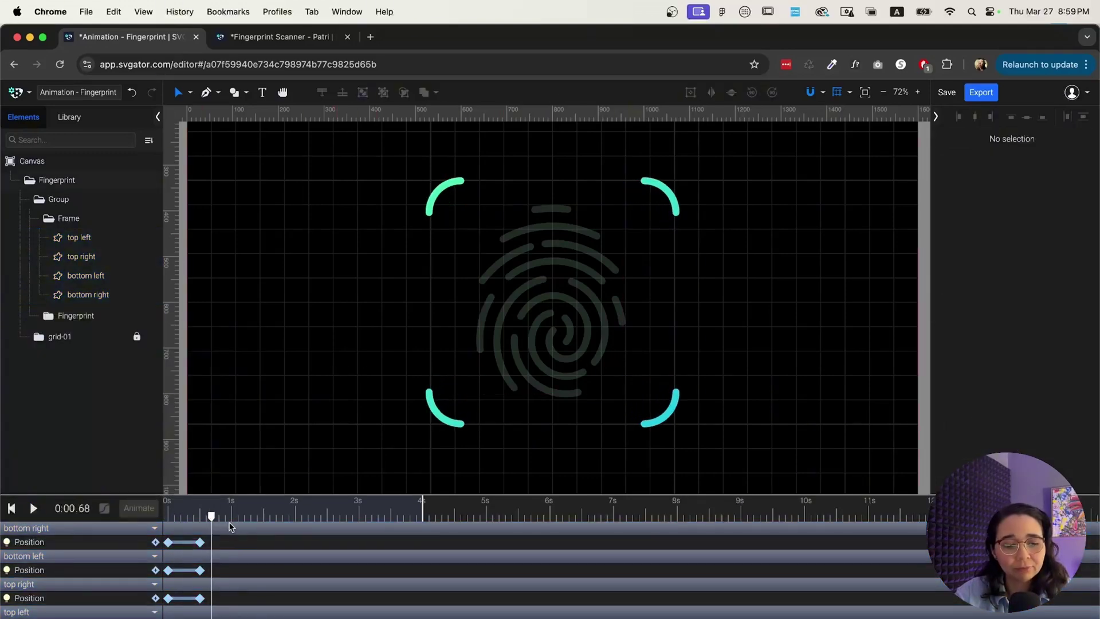
pyautogui.moveTo(211, 518); pyautogui.dragTo(168, 519)
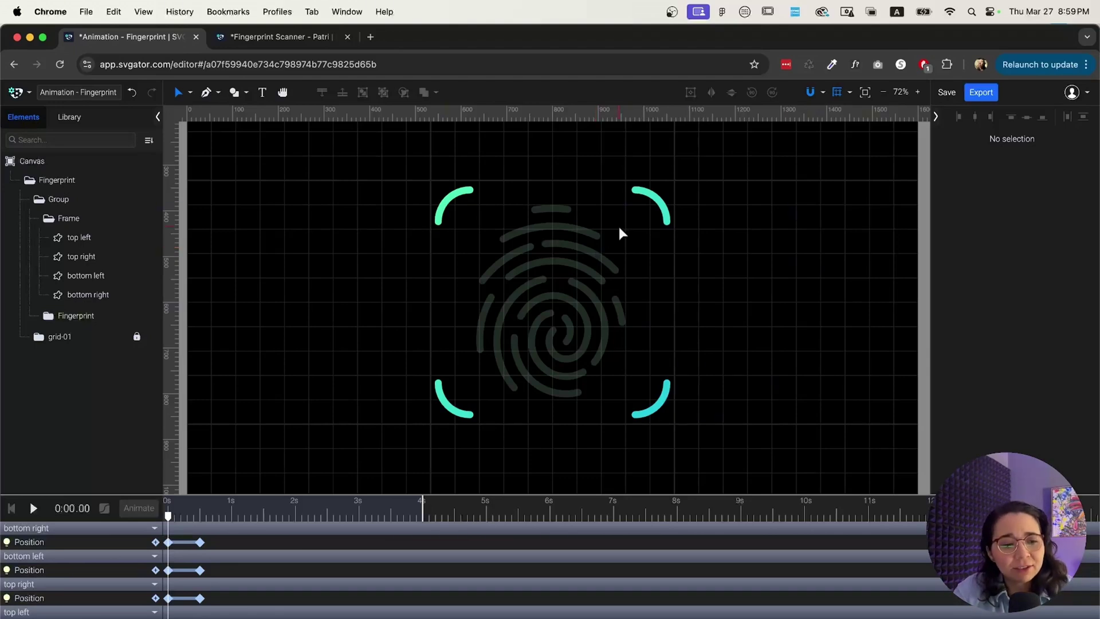
# Step: Collapse the Frame folder and add a Scale animator at 0 s to the group holding the frame and fingerprint
pyautogui.click(47, 218)
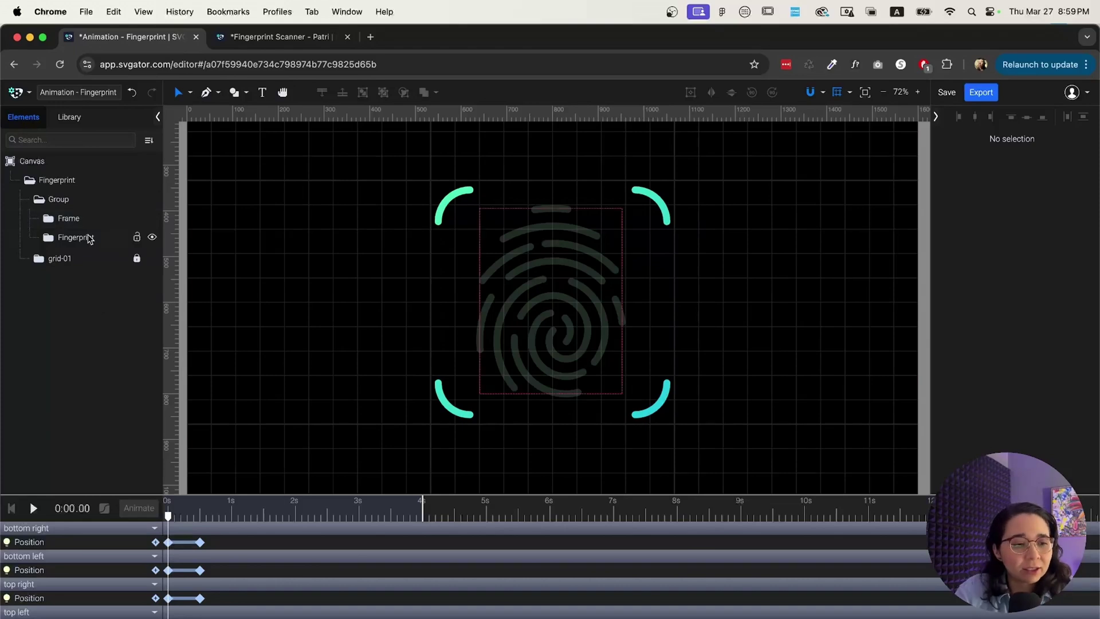
pyautogui.click(62, 199)
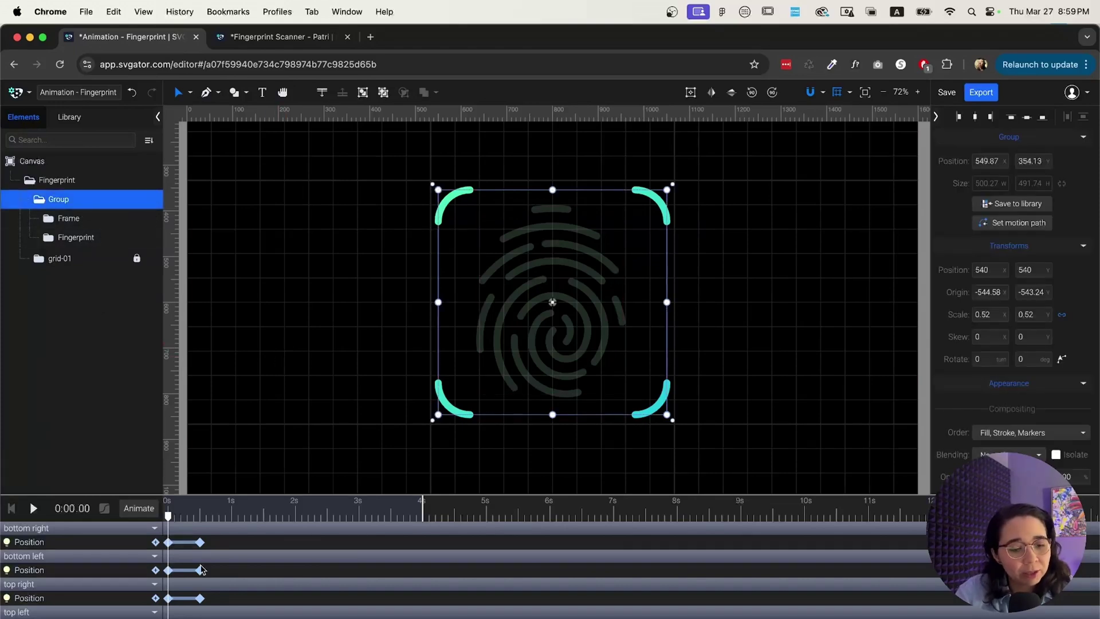
pyautogui.click(139, 510)
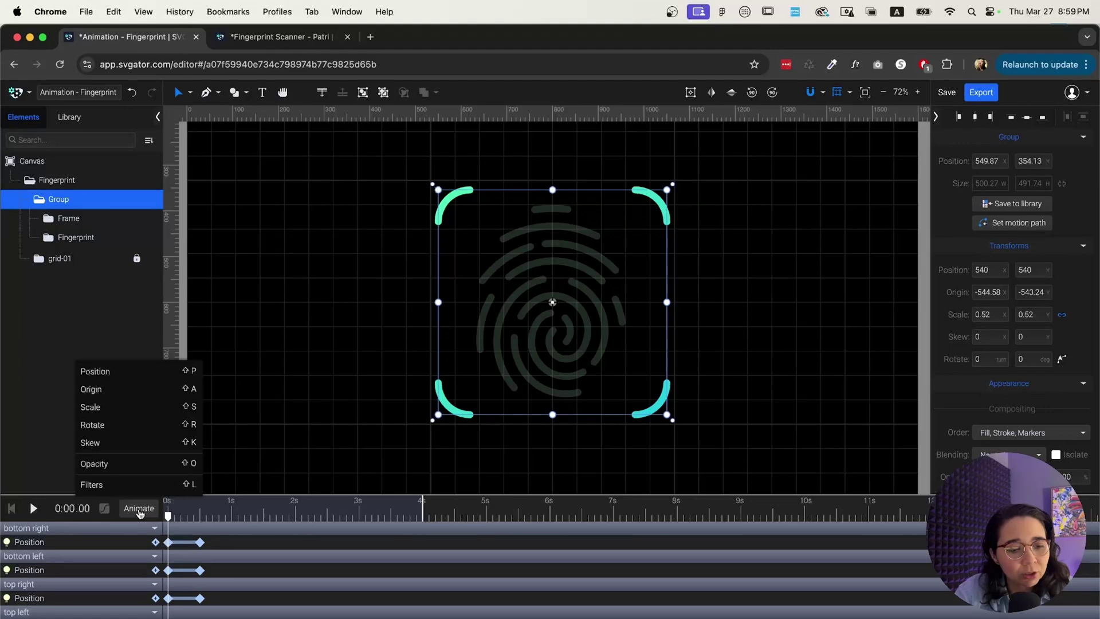
pyautogui.click(126, 408)
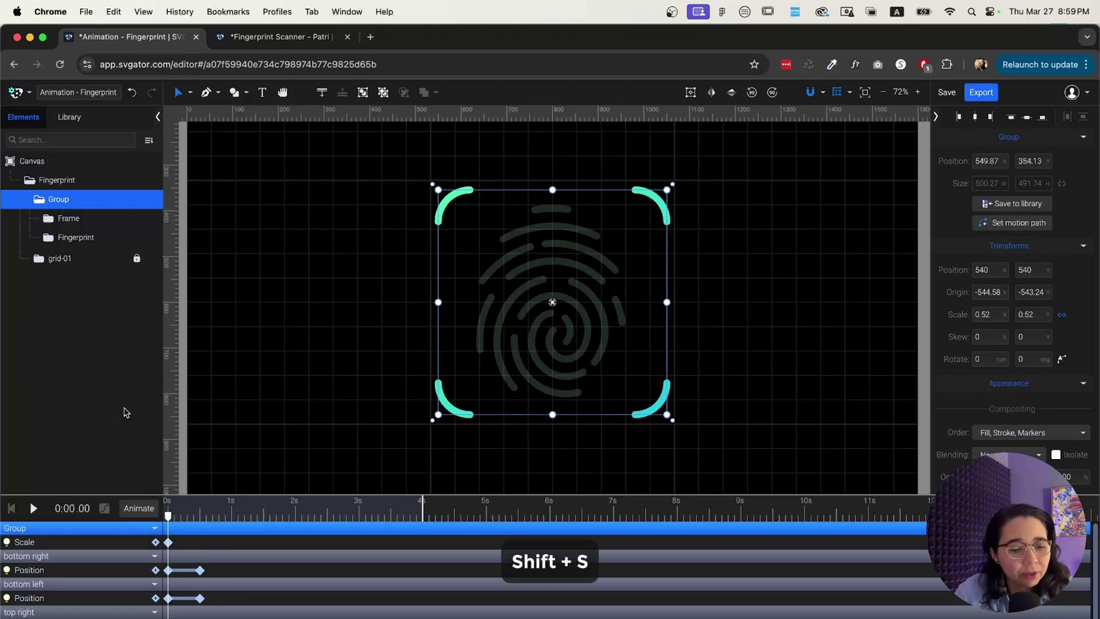
# Step: Add a Scale keyframe for the group at 0.5 s with X and Y scale set to 0.58
pyautogui.moveTo(169, 517); pyautogui.dragTo(204, 529)
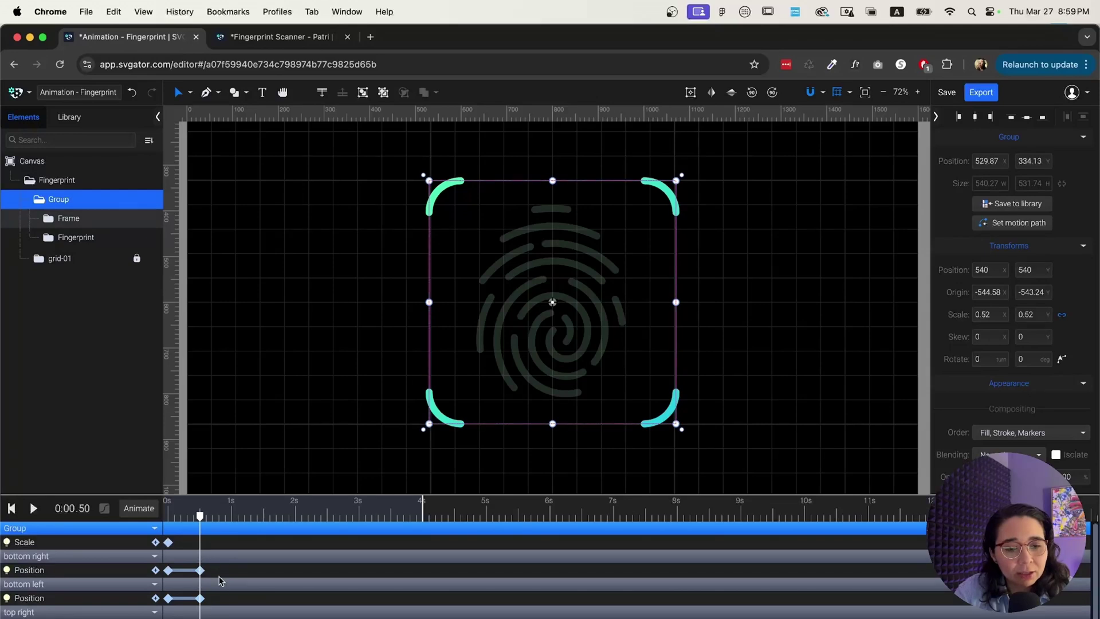
pyautogui.click(156, 543)
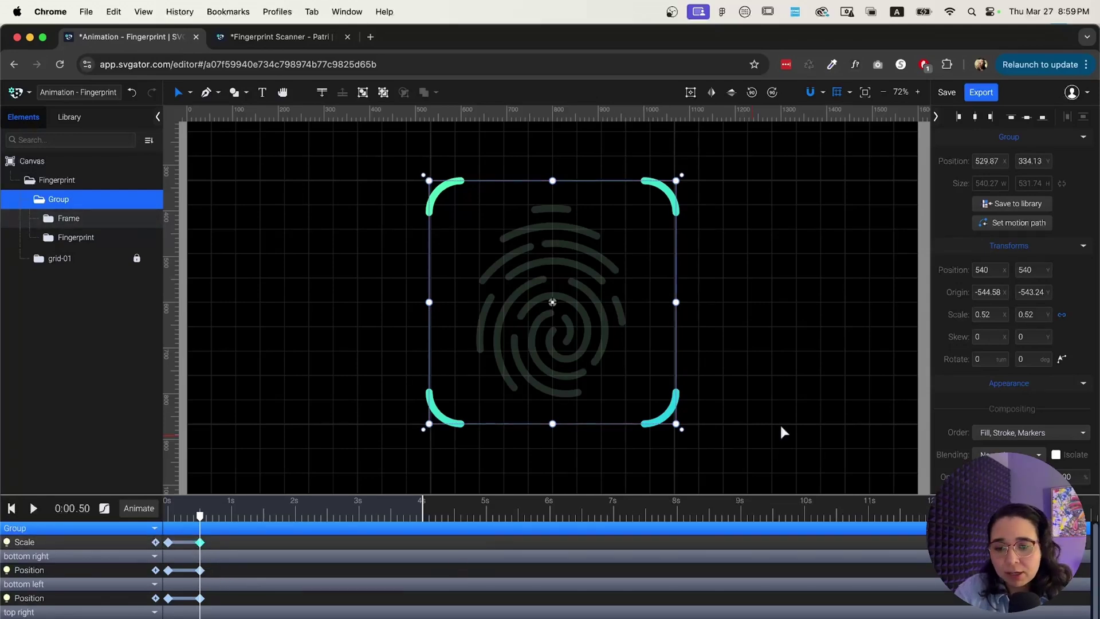
pyautogui.click(990, 314)
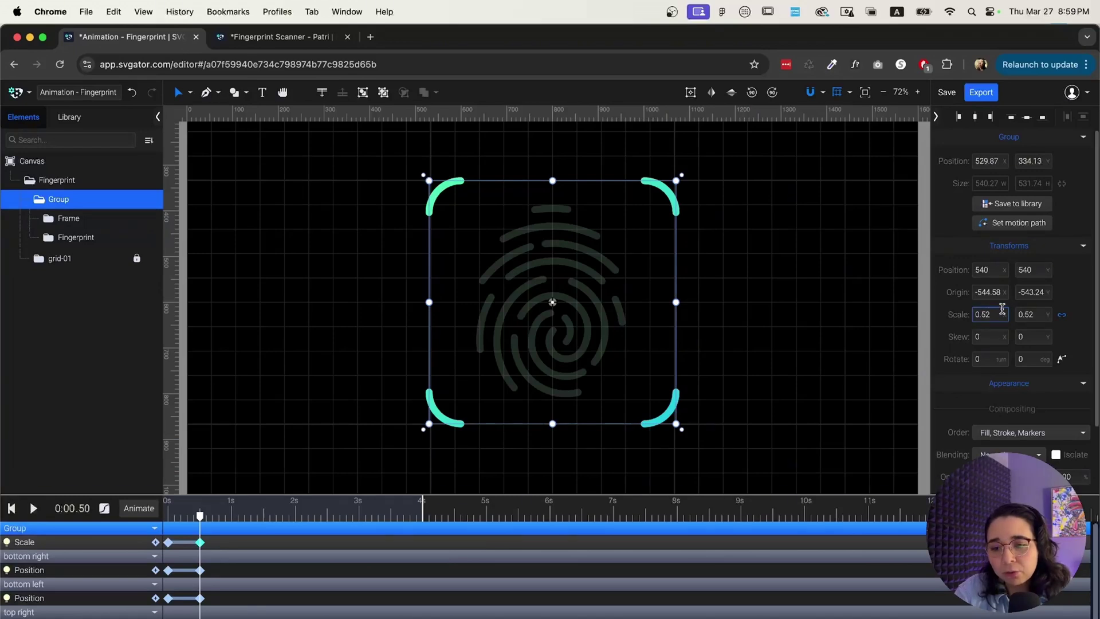
pyautogui.click(1084, 136)
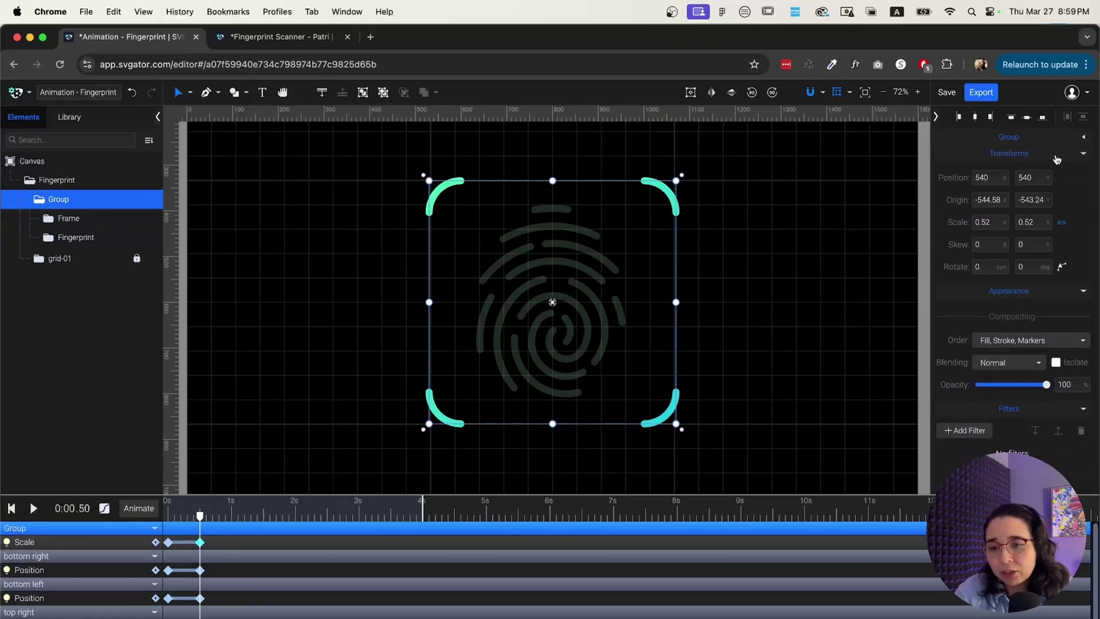
pyautogui.click(1031, 297)
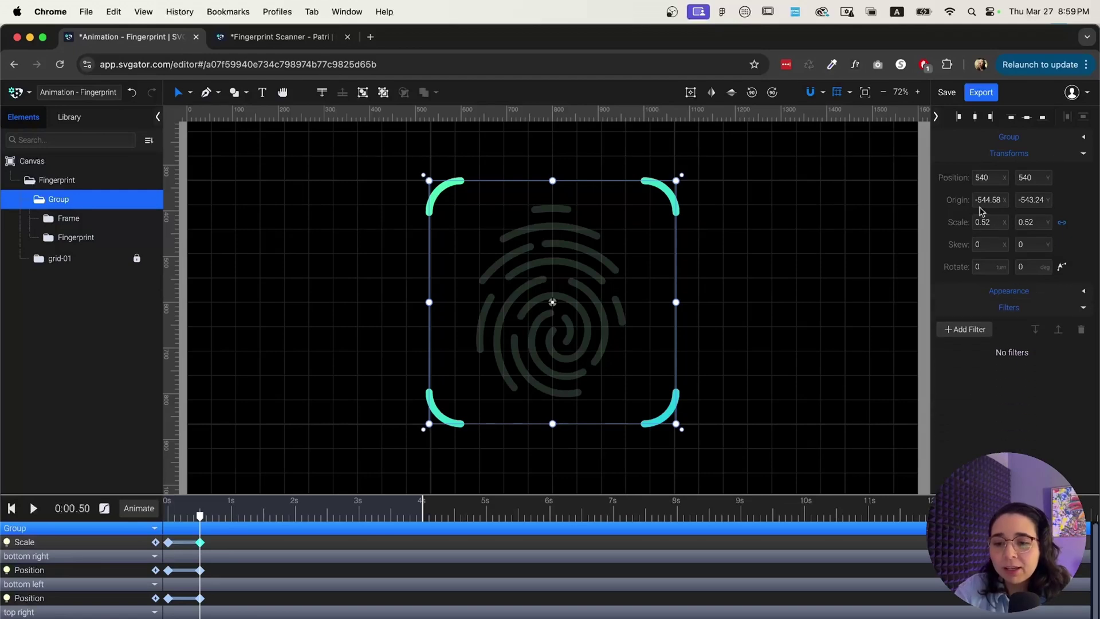
pyautogui.click(994, 224)
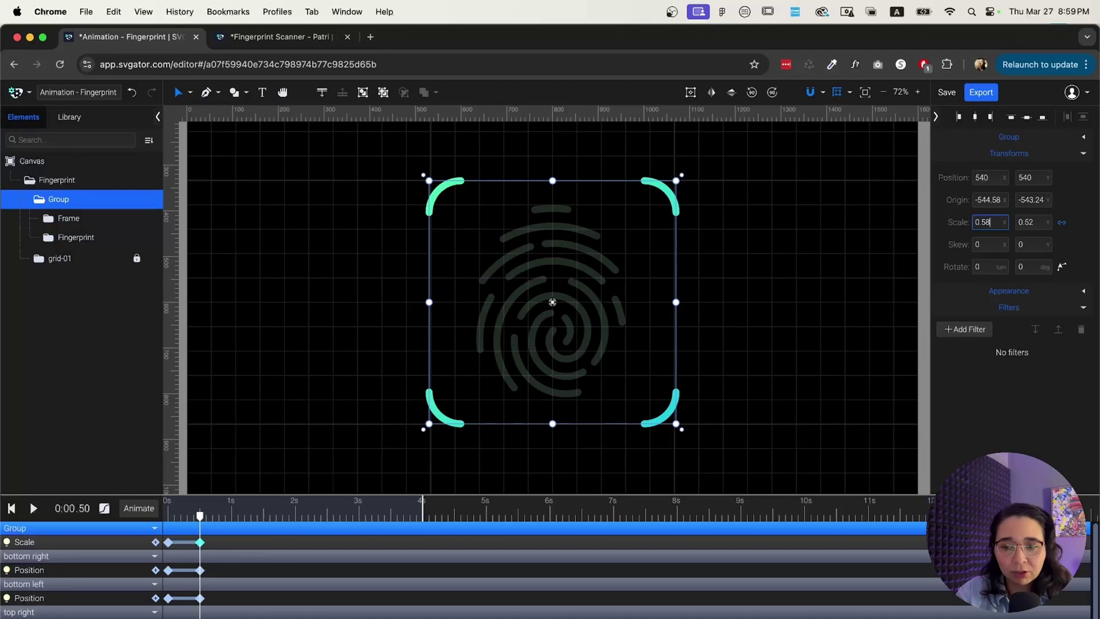
pyautogui.press('Return')
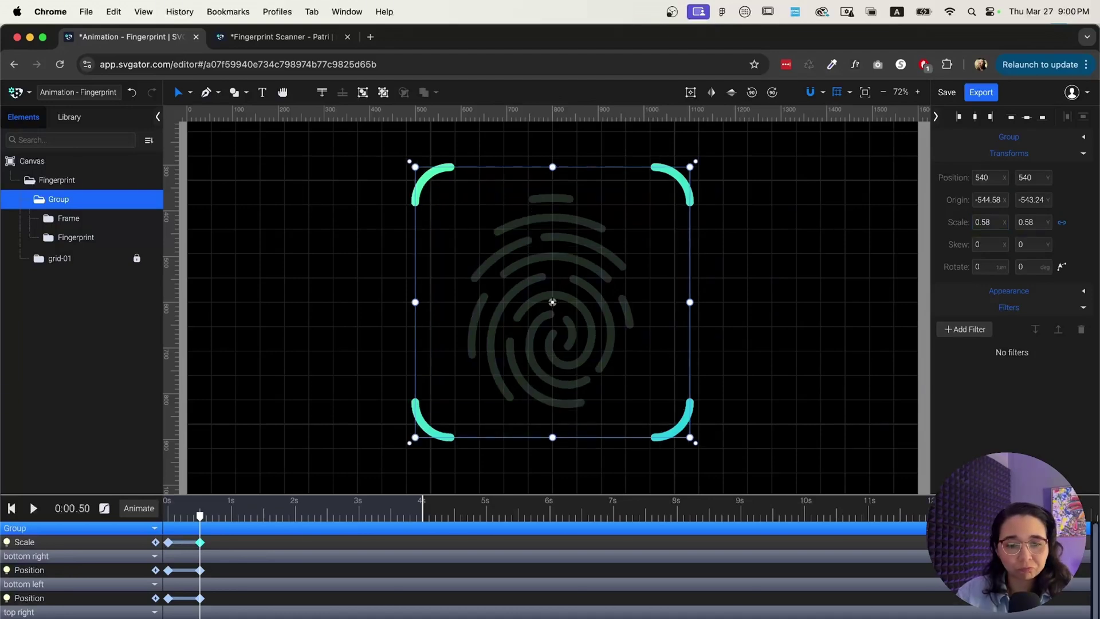
pyautogui.click(1063, 223)
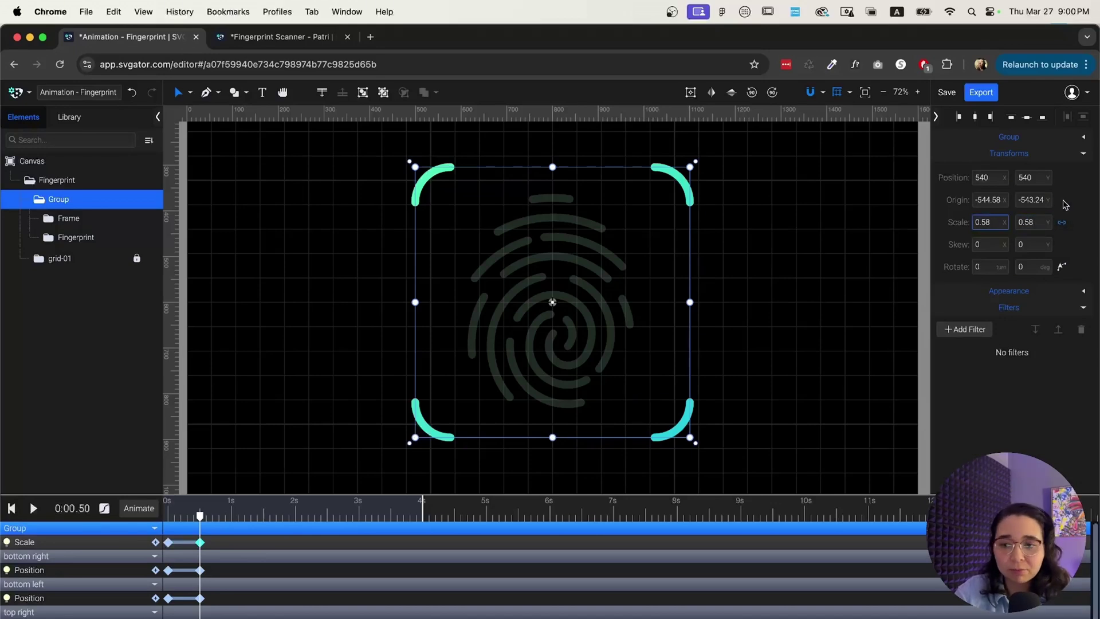
# Step: Preview the group's scale animation from 0 s
pyautogui.moveTo(202, 518); pyautogui.dragTo(135, 523)
pyautogui.press('space')
pyautogui.press('space')
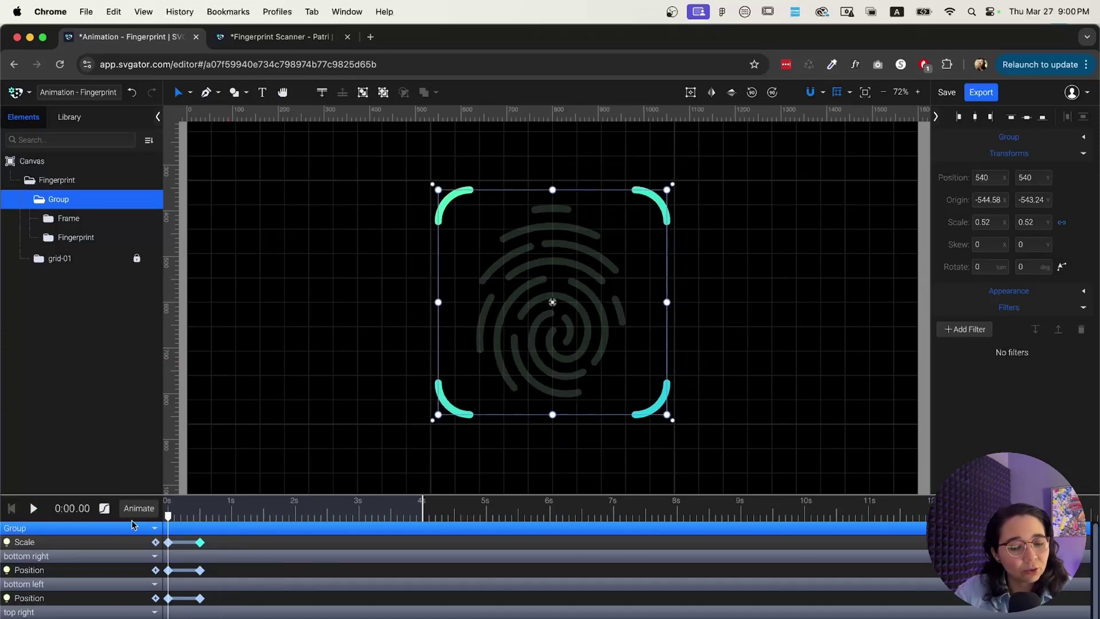
# Step: Apply Ease Out to both of the group's Scale keyframes and sharpen the curve to an X2 of 0.13
pyautogui.click(165, 543)
pyautogui.click(104, 509)
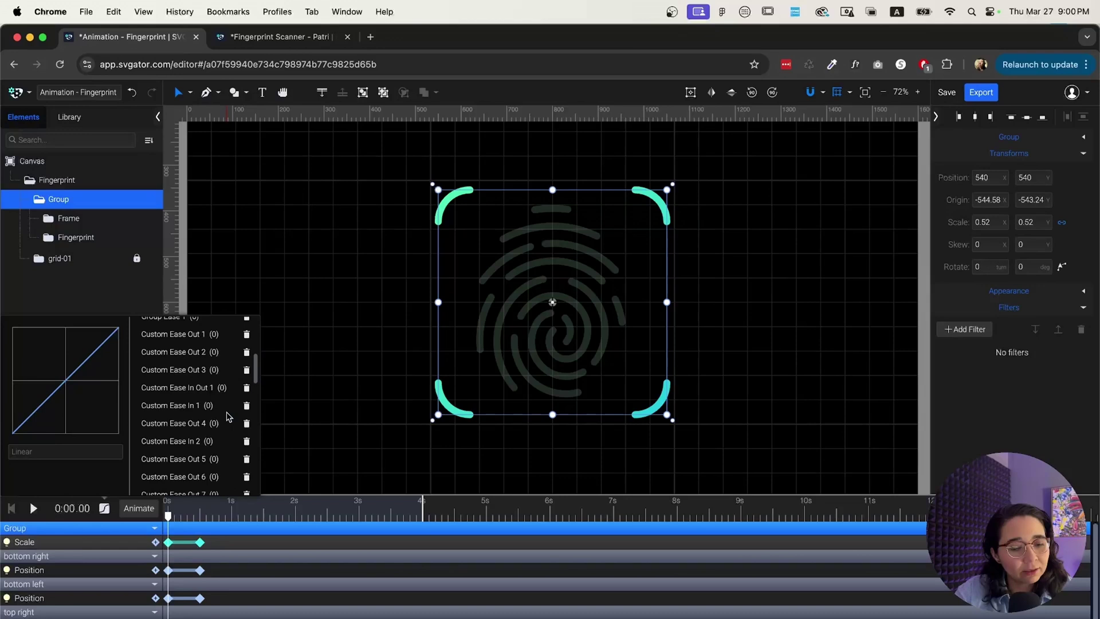
pyautogui.scroll(-10, 228, 416)
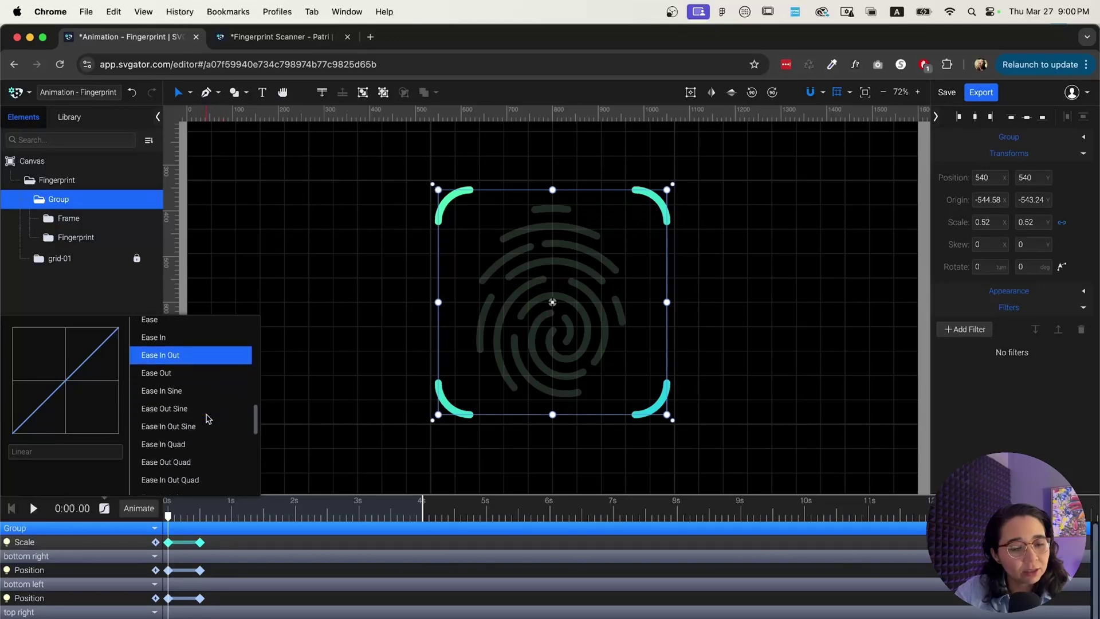
pyautogui.scroll(-1, 208, 417)
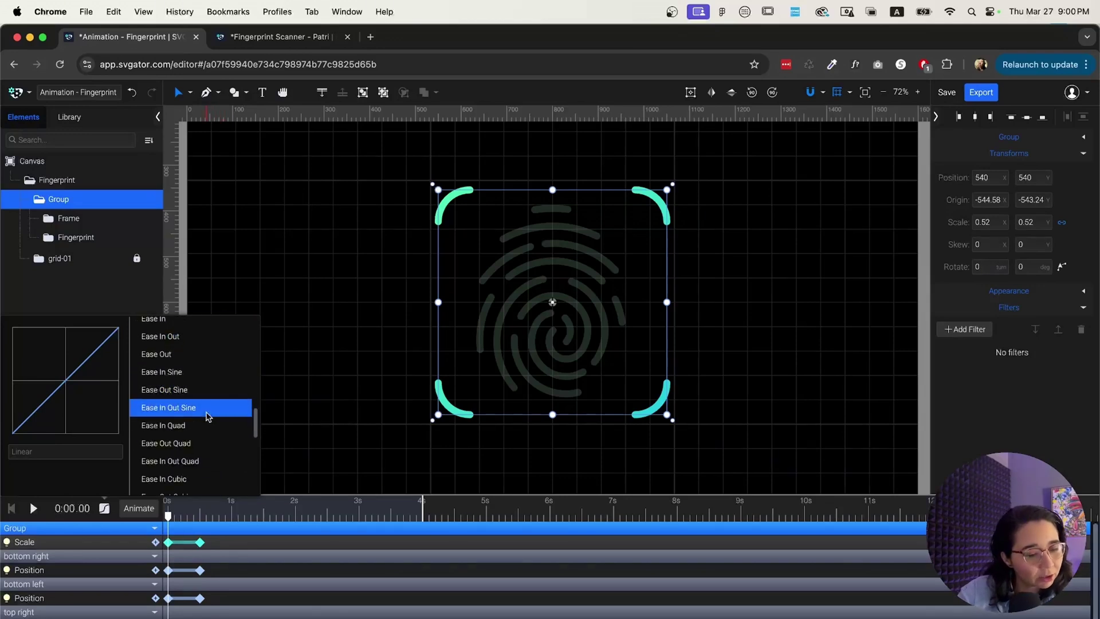
pyautogui.click(198, 355)
pyautogui.moveTo(74, 327); pyautogui.dragTo(19, 328)
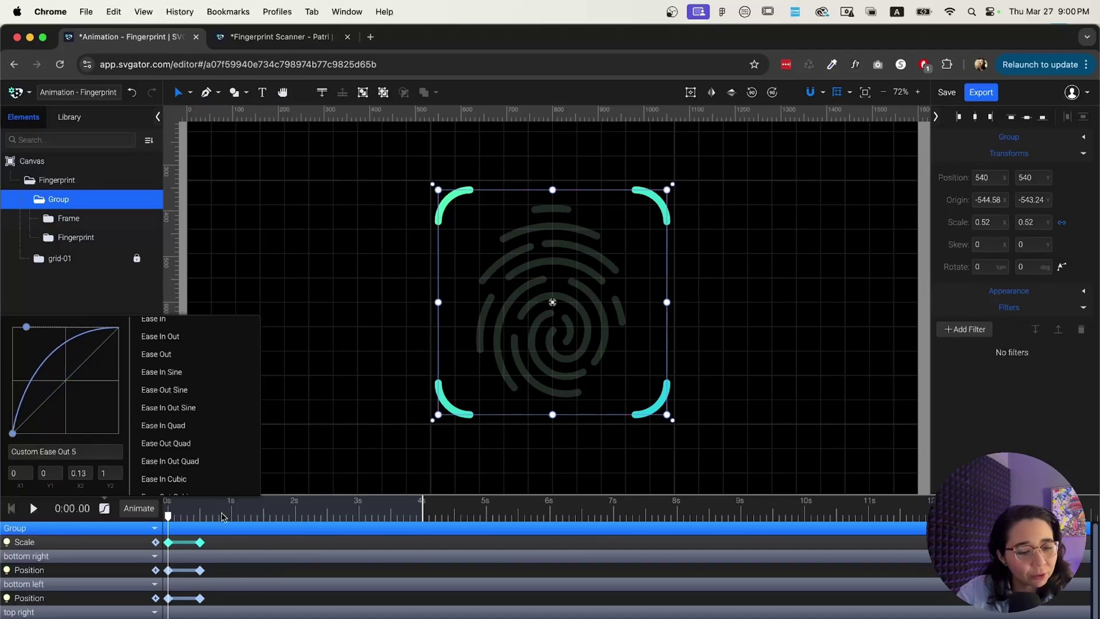
# Step: Replay the eased group scaling from the start and return the playhead to 0 s
pyautogui.moveTo(224, 515); pyautogui.dragTo(154, 519)
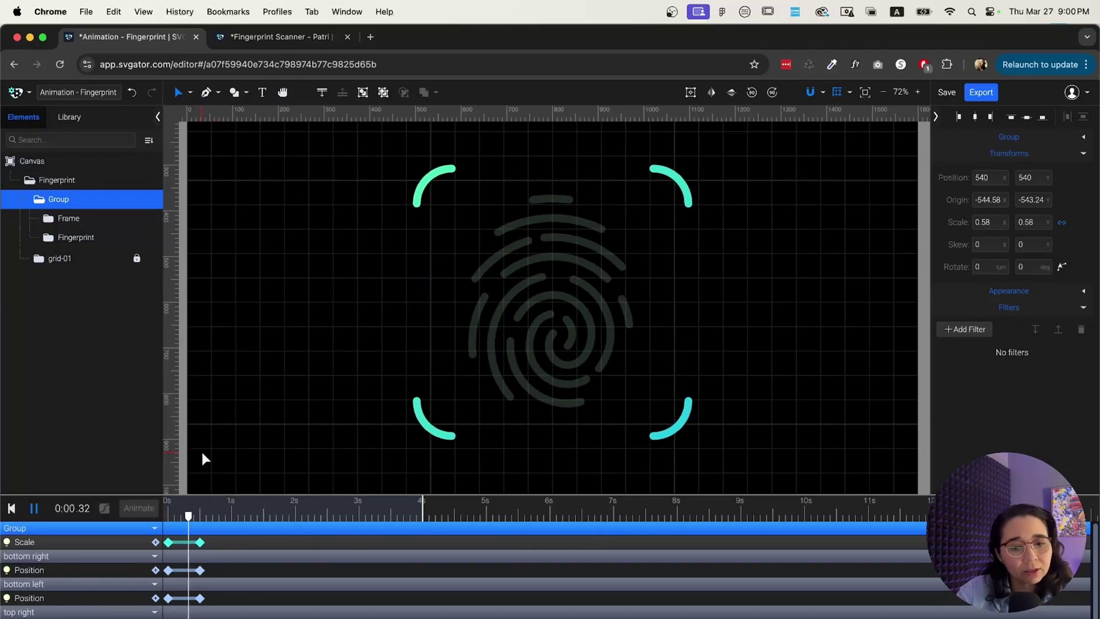
pyautogui.press('space')
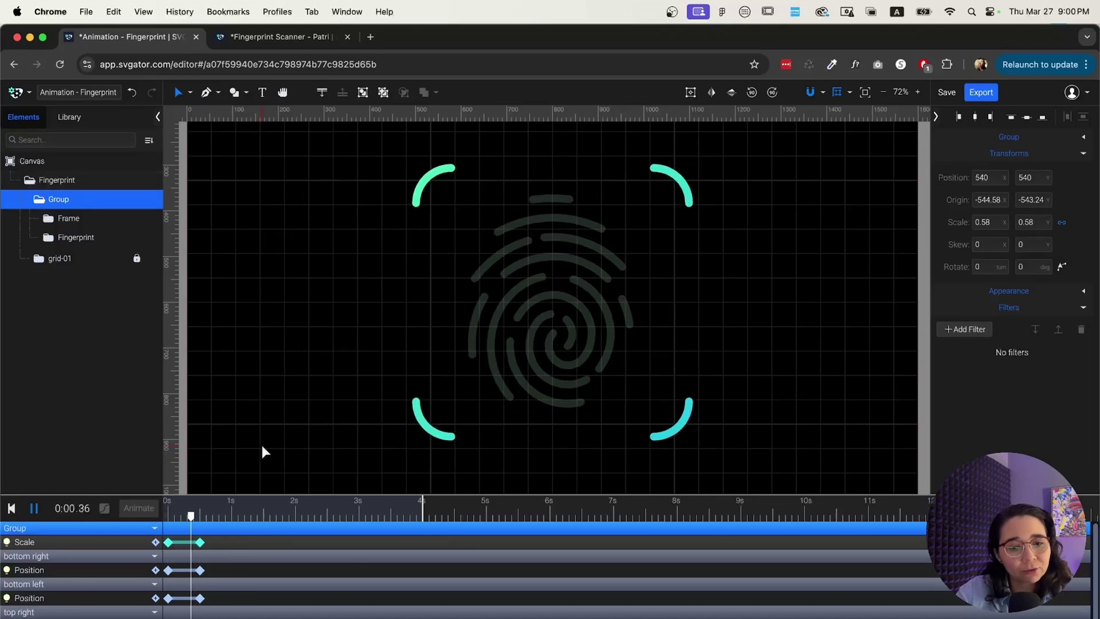
pyautogui.press('space')
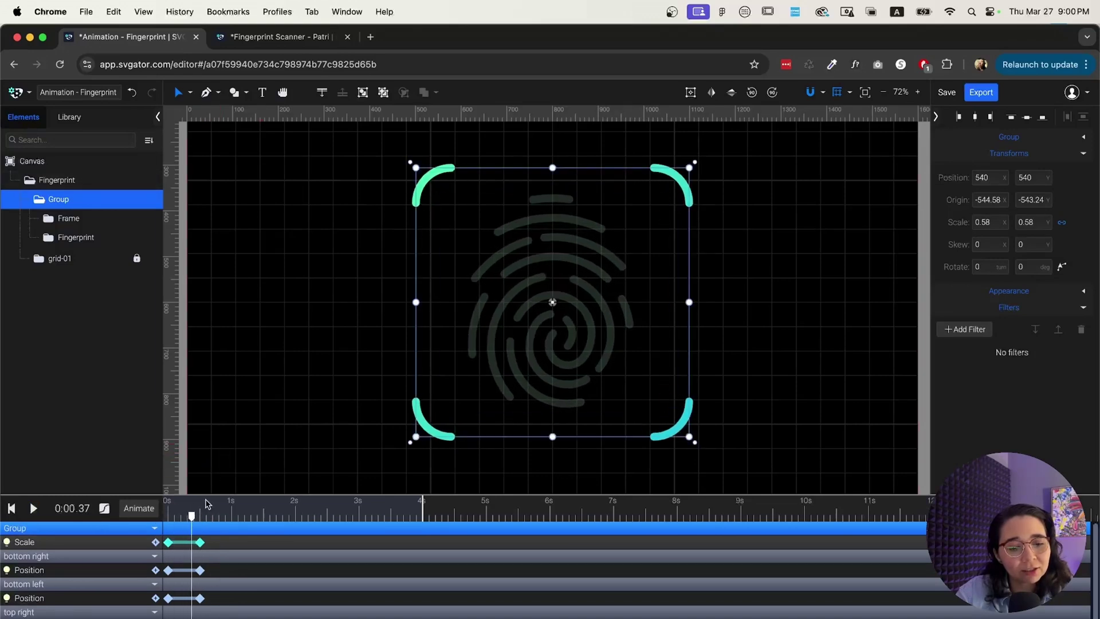
pyautogui.moveTo(192, 515); pyautogui.dragTo(155, 519)
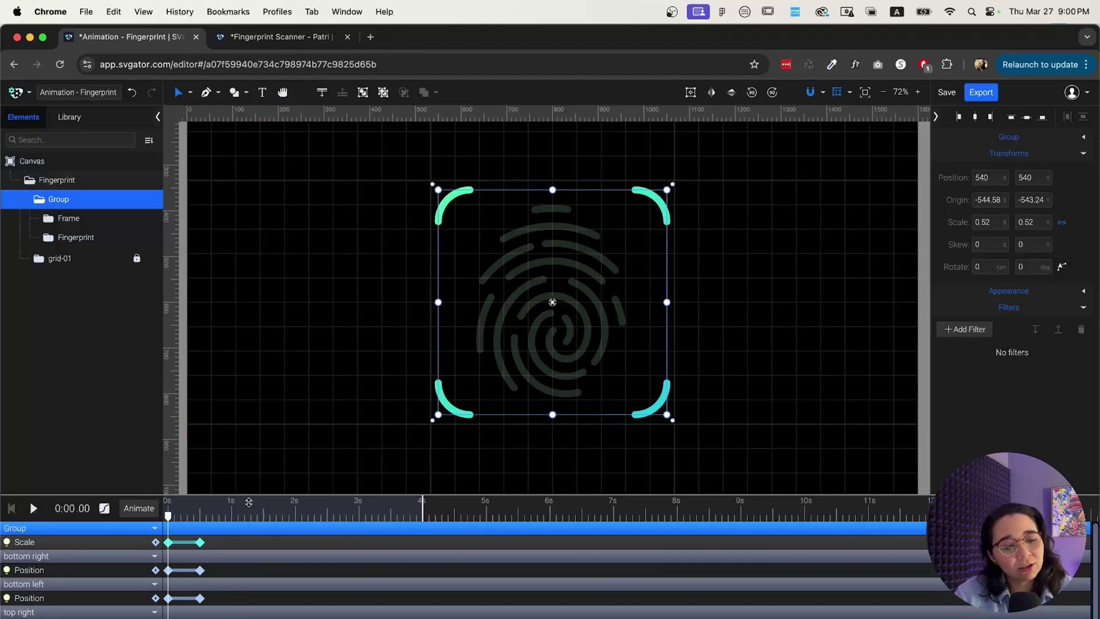
# Step: With the playhead at 0.5 s, lock the Opaque fingerprint group and make the Green group visible
pyautogui.moveTo(168, 516); pyautogui.dragTo(200, 519)
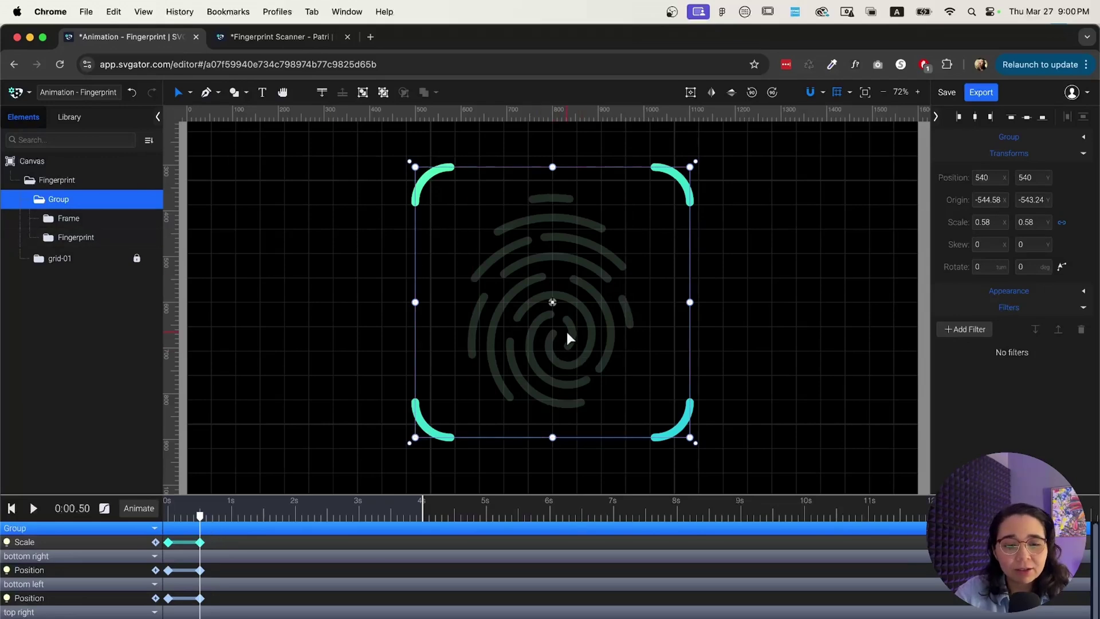
pyautogui.doubleClick(573, 325)
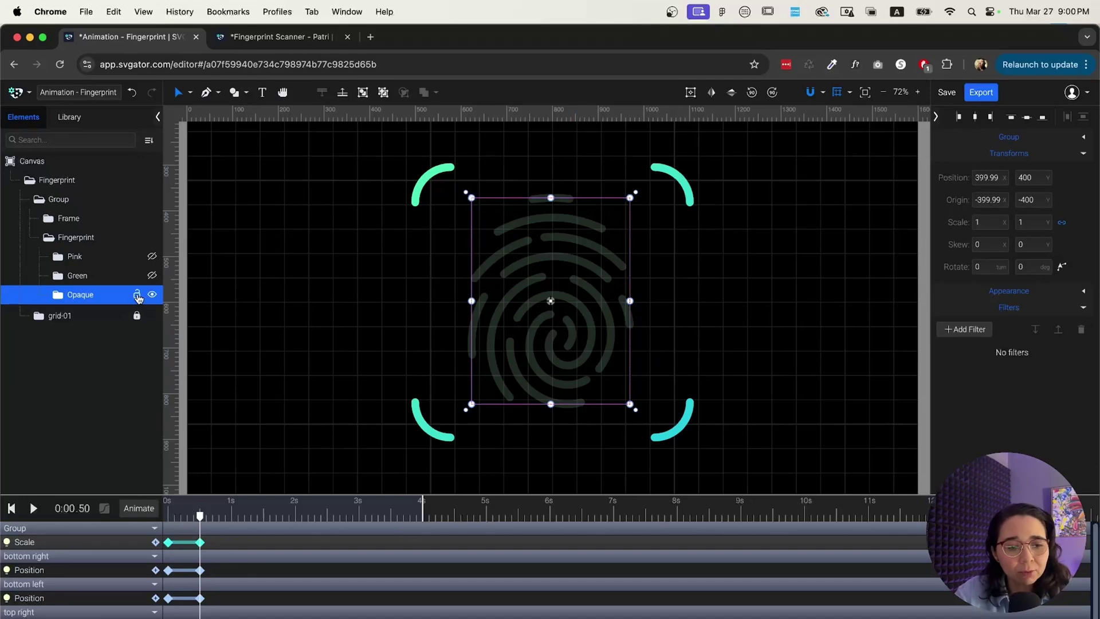
pyautogui.click(137, 295)
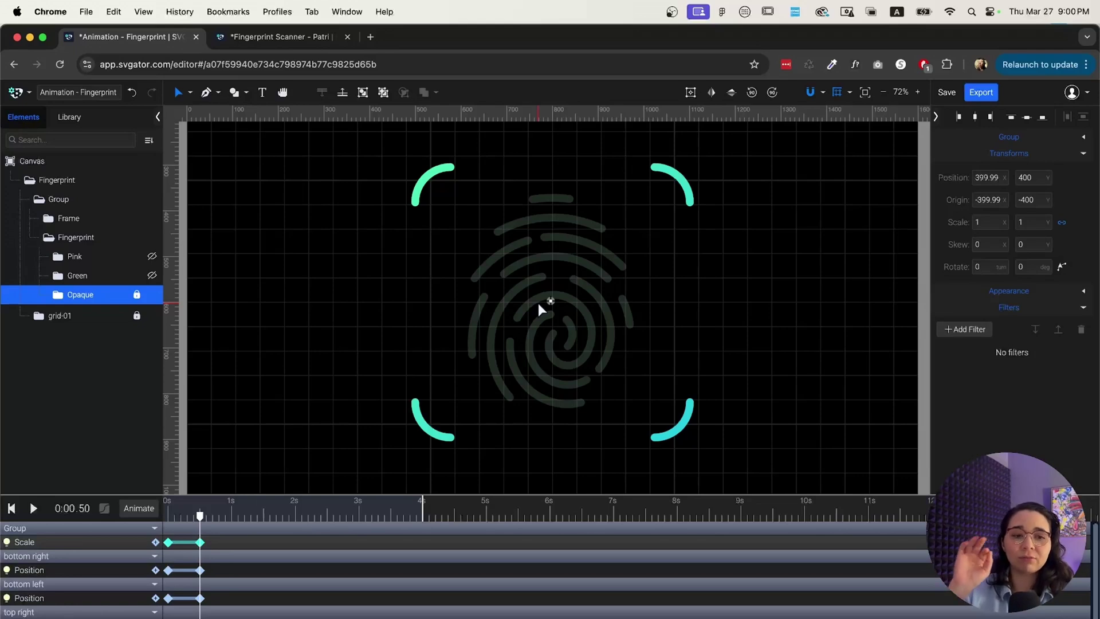
pyautogui.click(138, 276)
pyautogui.click(152, 275)
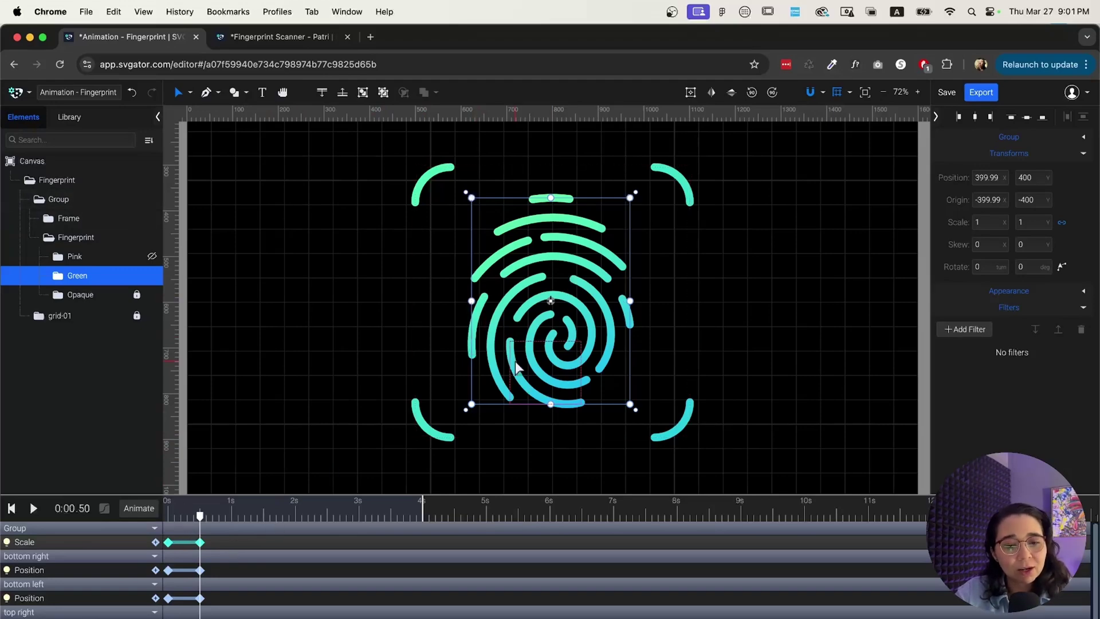
# Step: Add a Stroke offset animator at 0.5 s to the short innermost path of the Green fingerprint
pyautogui.doubleClick(569, 326)
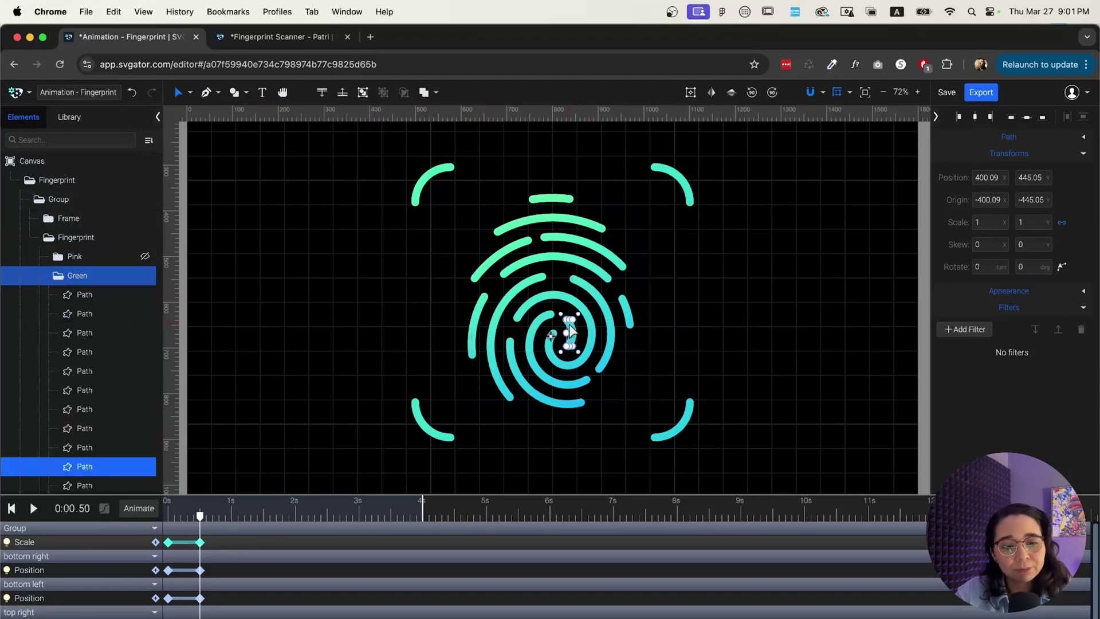
pyautogui.scroll(5, 572, 331)
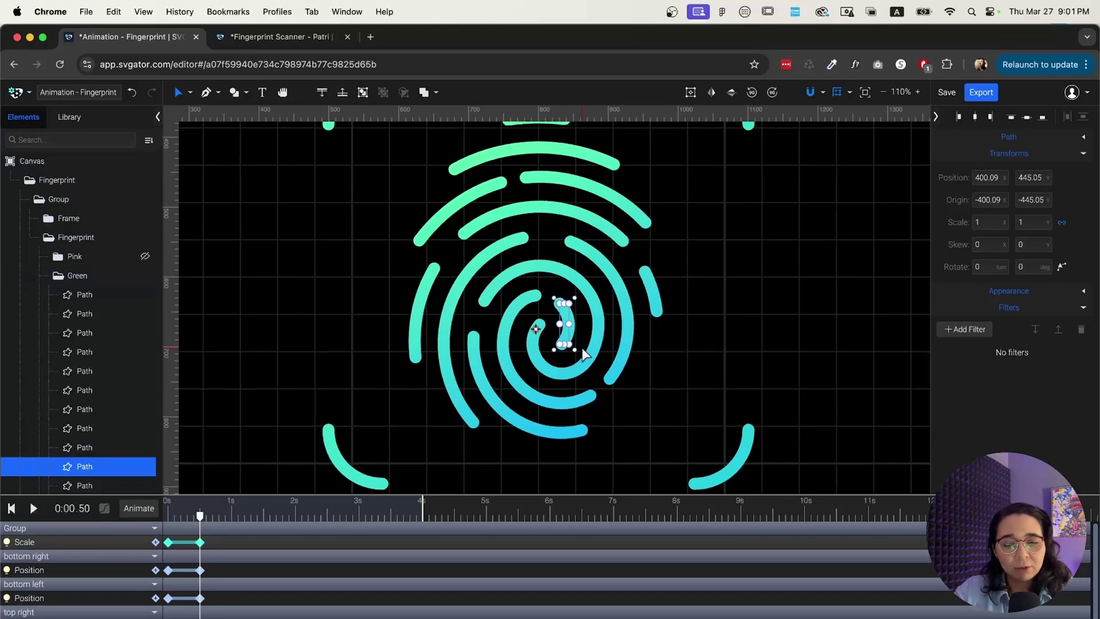
pyautogui.scroll(2, 583, 355)
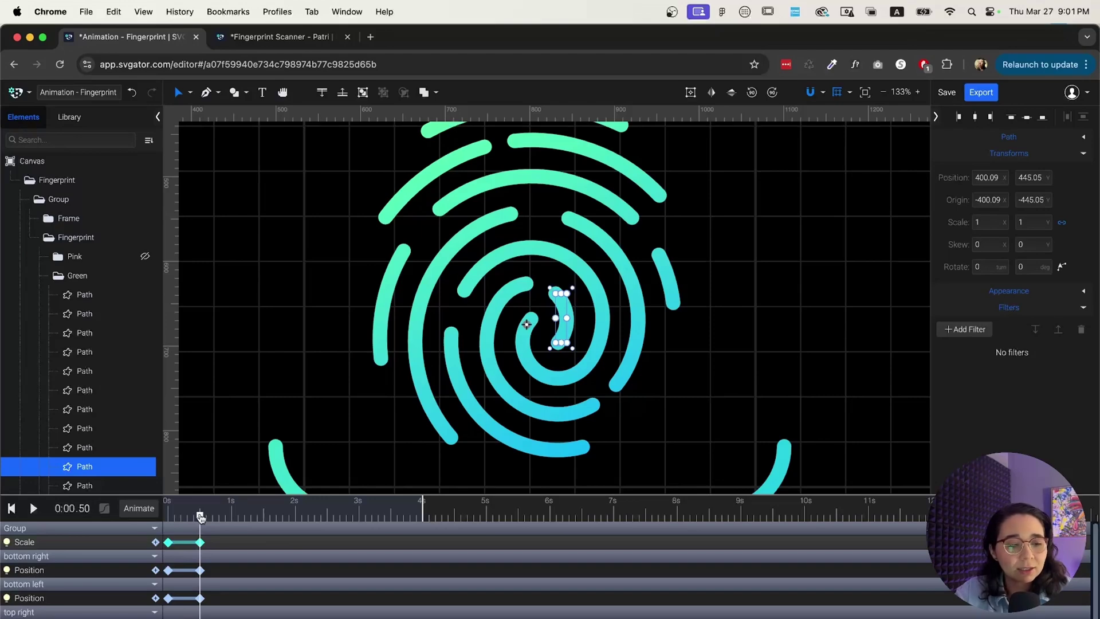
pyautogui.scroll(-1, 115, 349)
pyautogui.click(142, 509)
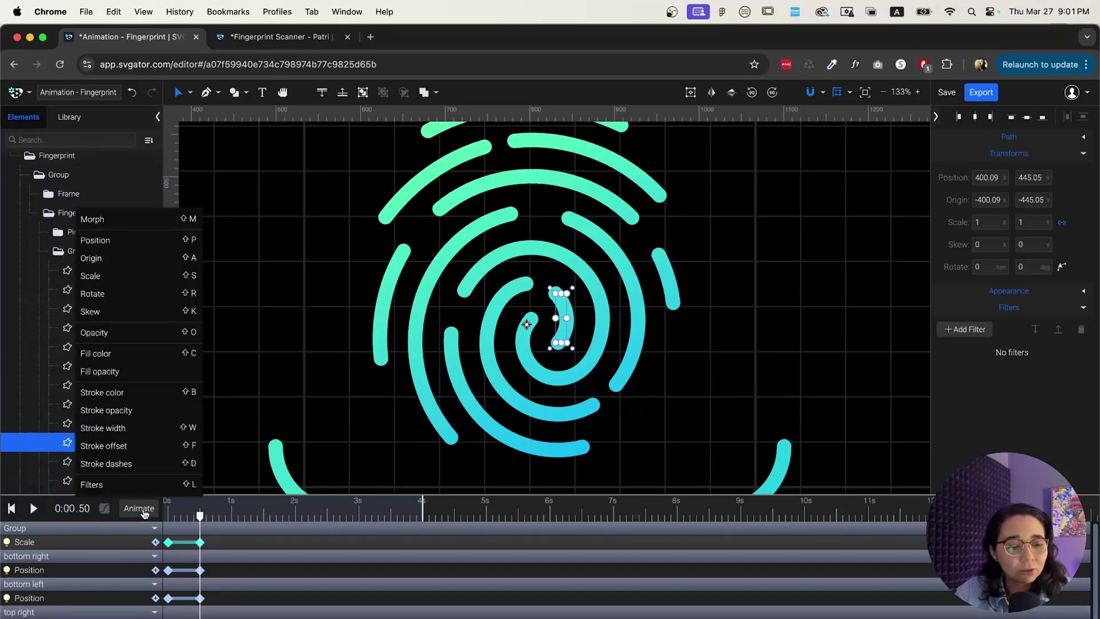
pyautogui.hotkey('shift', 'f')
pyautogui.click(135, 445)
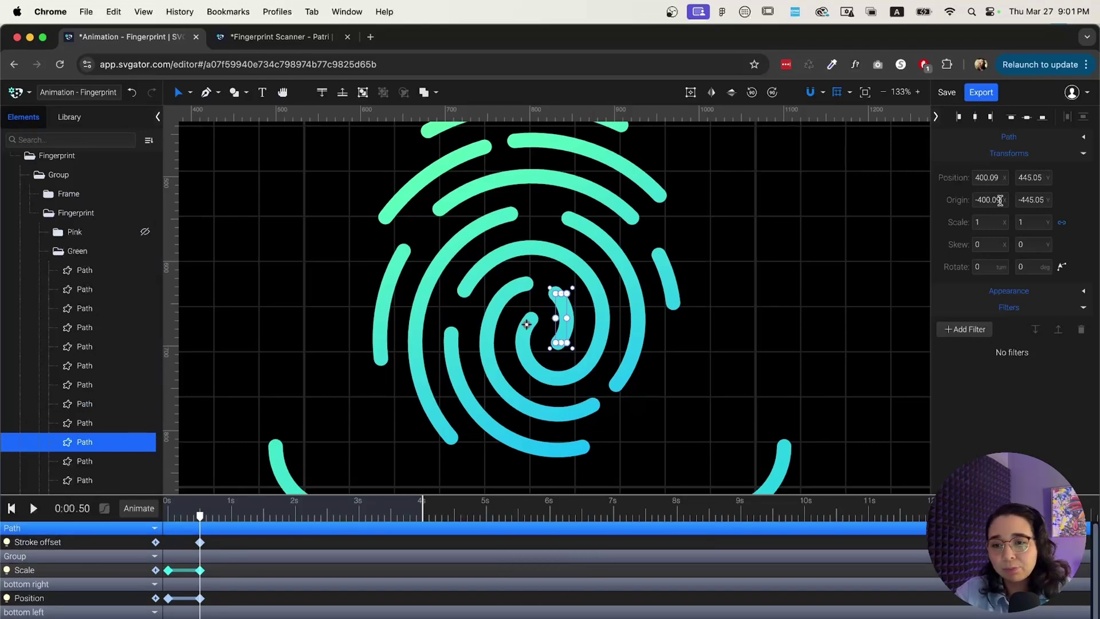
# Step: Set the short innermost path's stroke offset at 0.5 s to 37.31, matching its dash length
pyautogui.click(1067, 153)
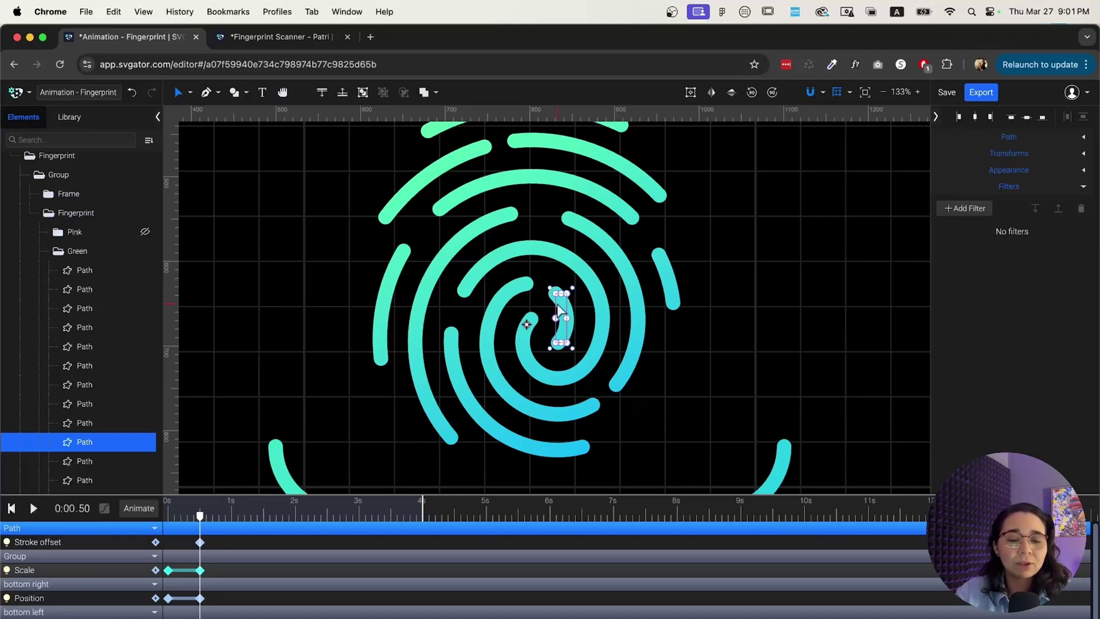
pyautogui.click(1027, 171)
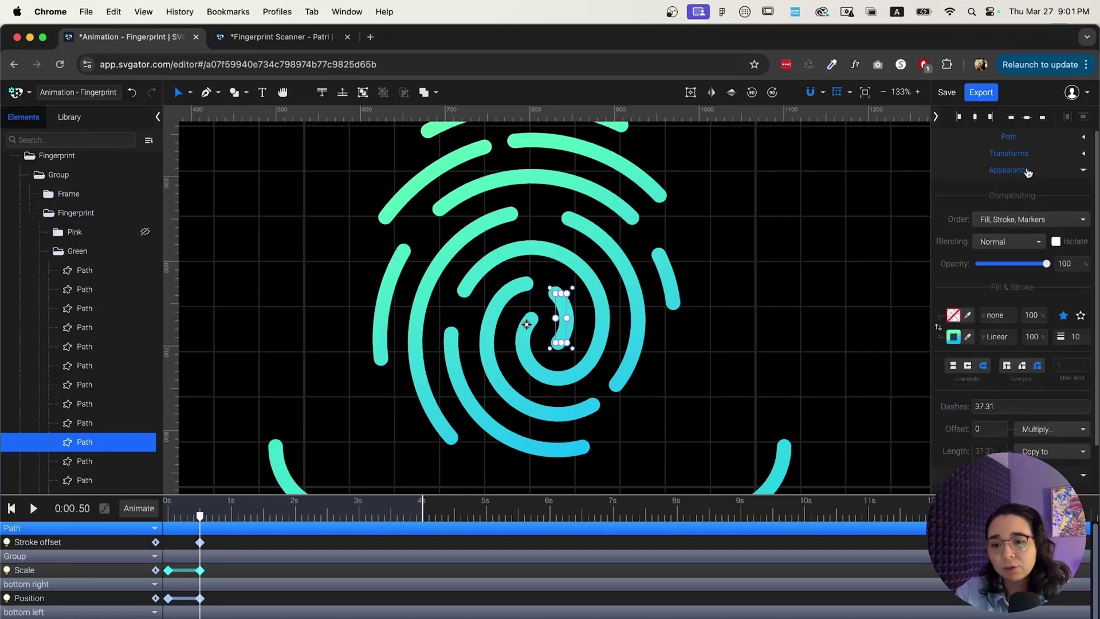
pyautogui.scroll(-2, 1040, 255)
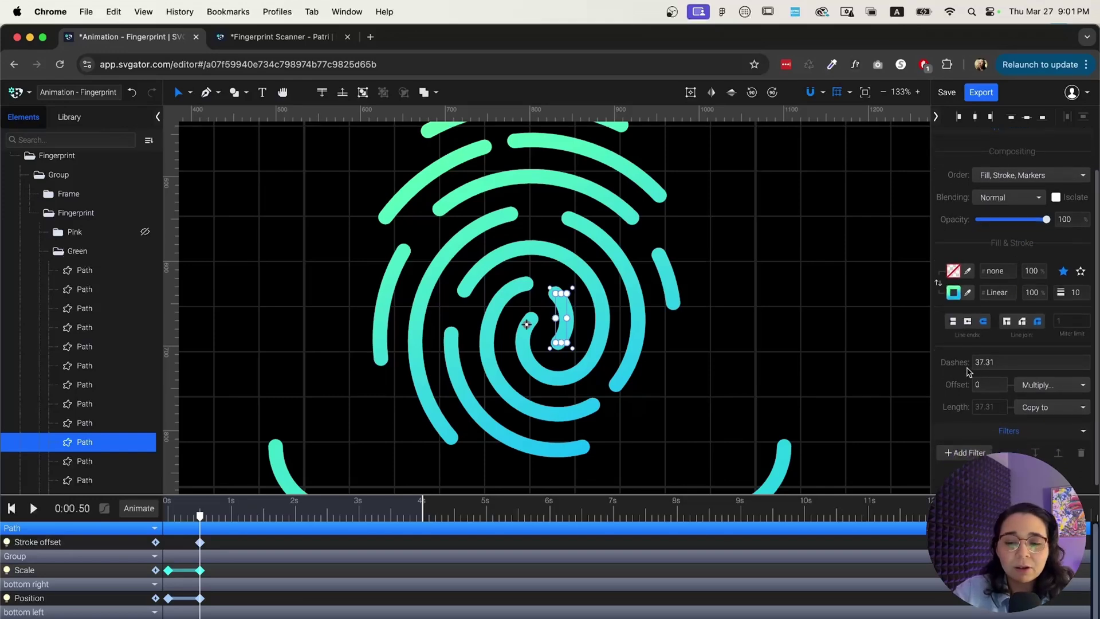
pyautogui.doubleClick(1019, 362)
pyautogui.press('super+c')
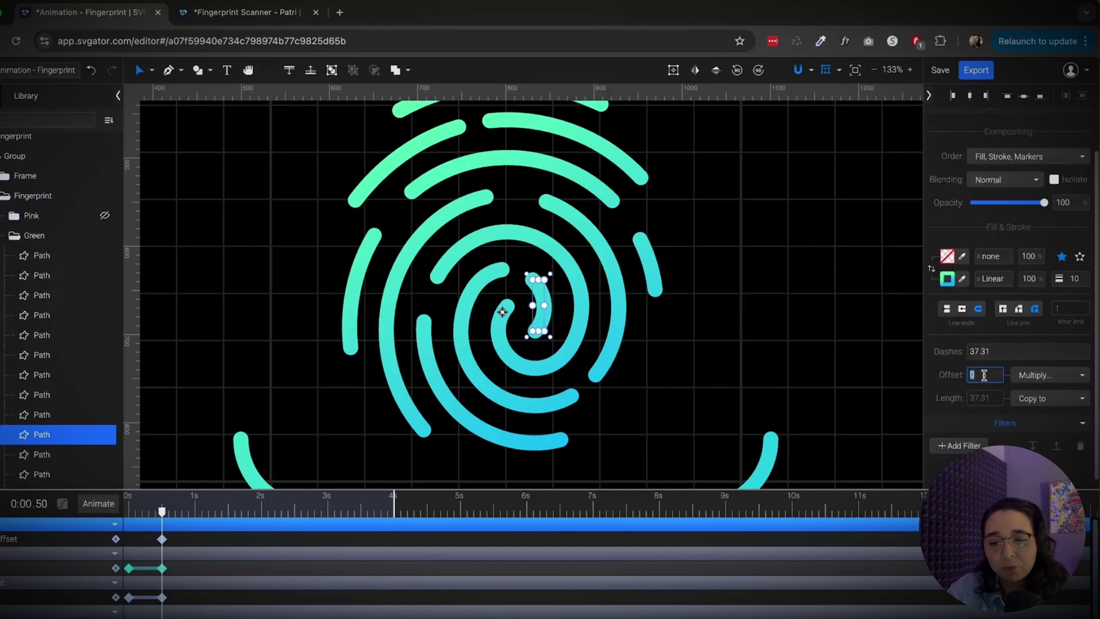
pyautogui.doubleClick(989, 385)
pyautogui.press('super+v')
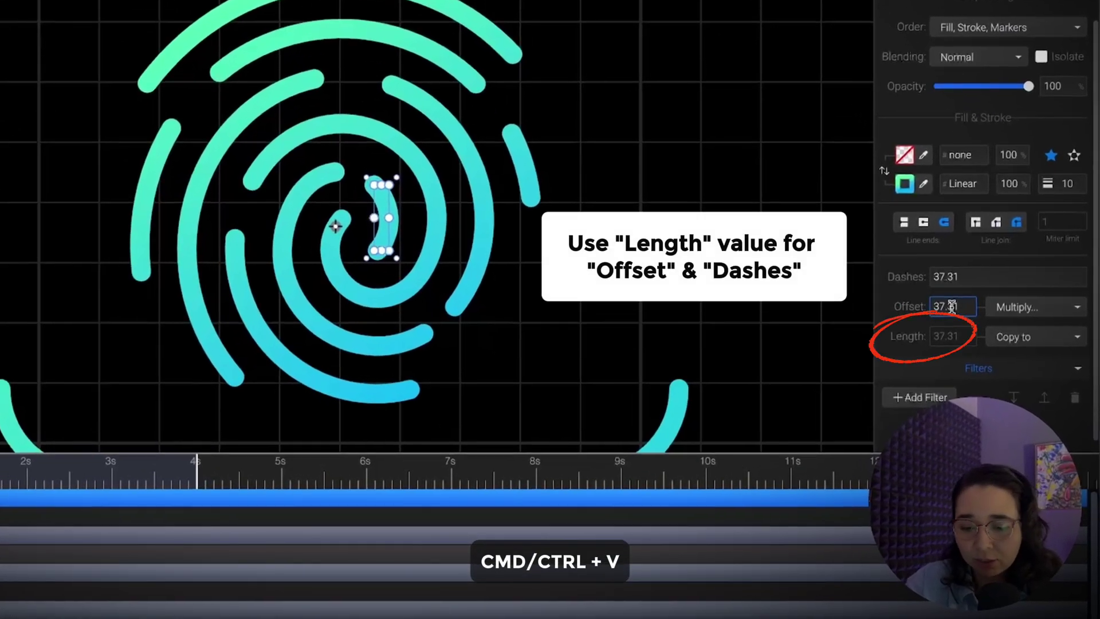
pyautogui.press('Return')
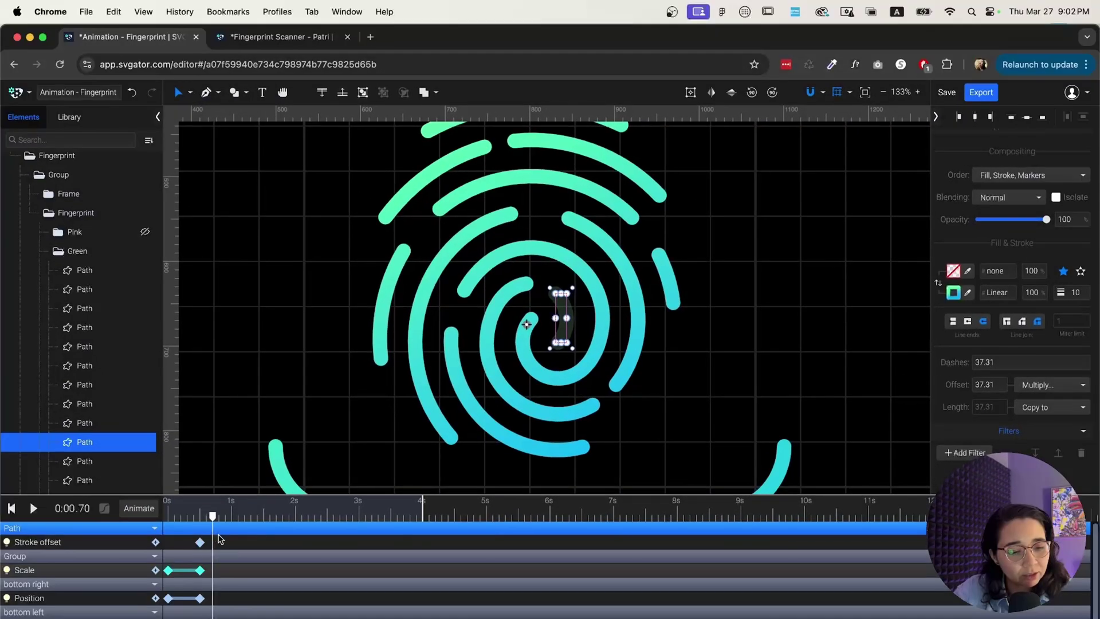
# Step: Set the short innermost path's stroke offset to 0 at 0.9 s
pyautogui.click(225, 540)
pyautogui.click(989, 385)
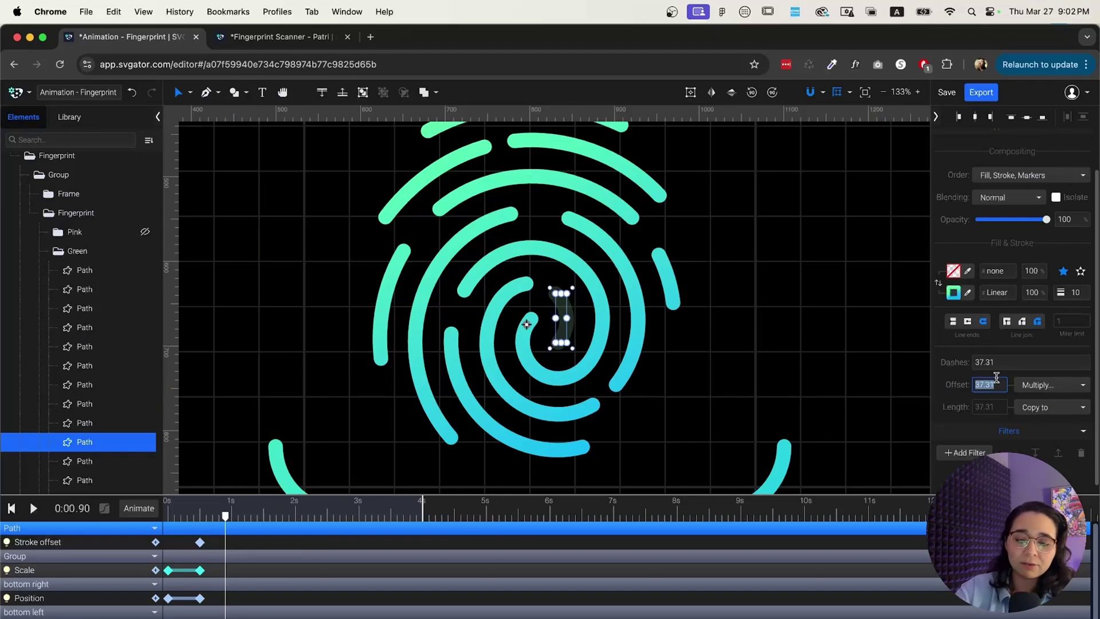
pyautogui.write('0')
pyautogui.press('Return')
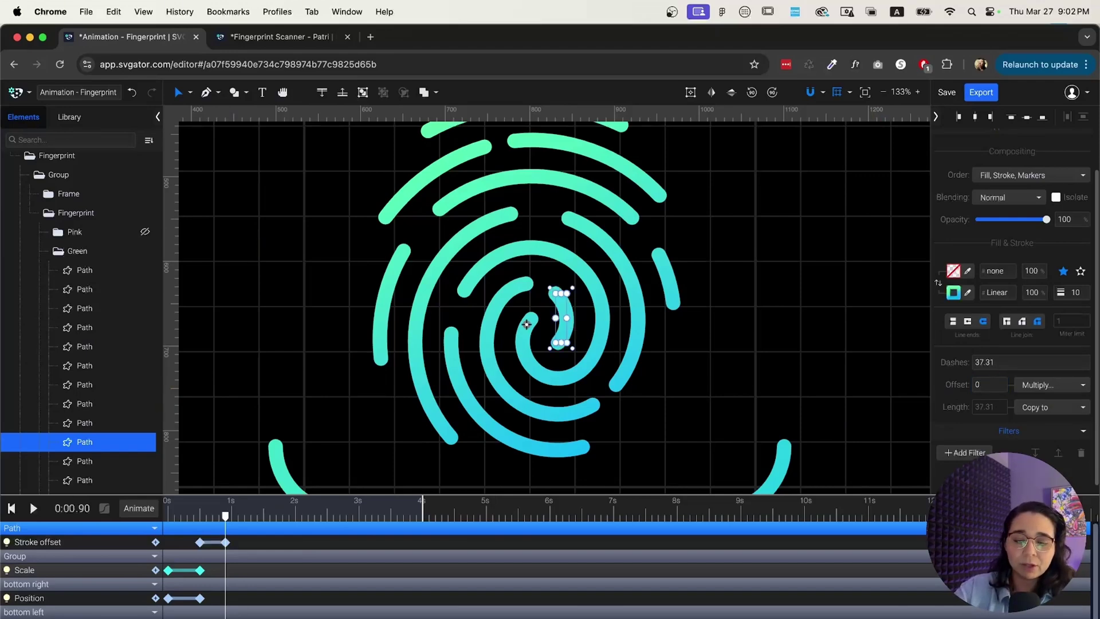
# Step: Preview the short path's line drawing from 0.5 s several times and return the playhead to 0.5 s
pyautogui.moveTo(229, 520); pyautogui.dragTo(202, 523)
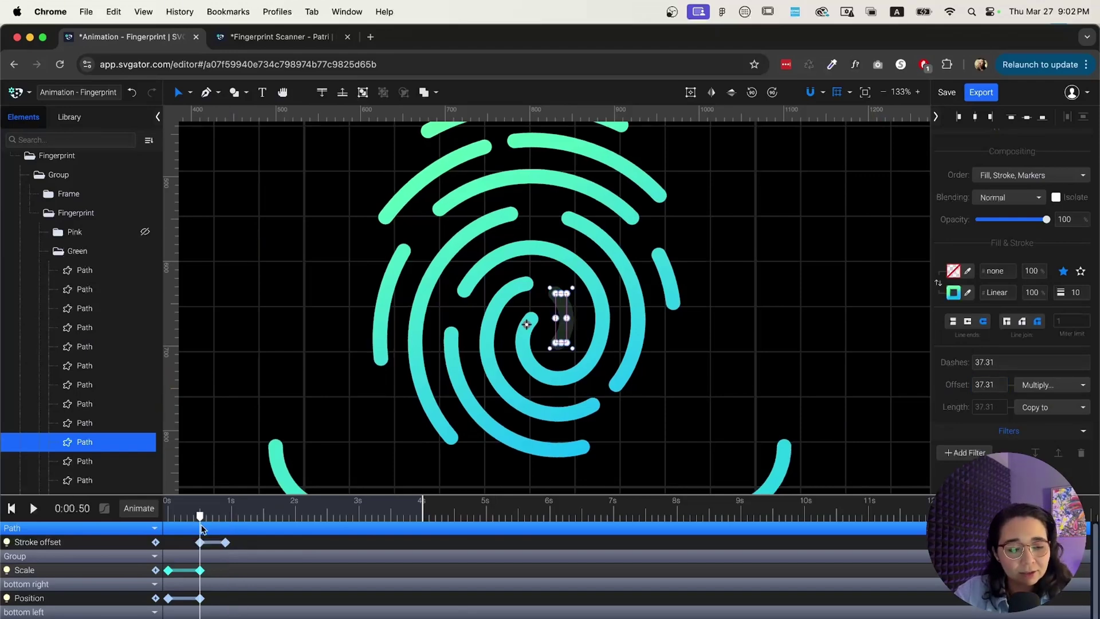
pyautogui.press('space')
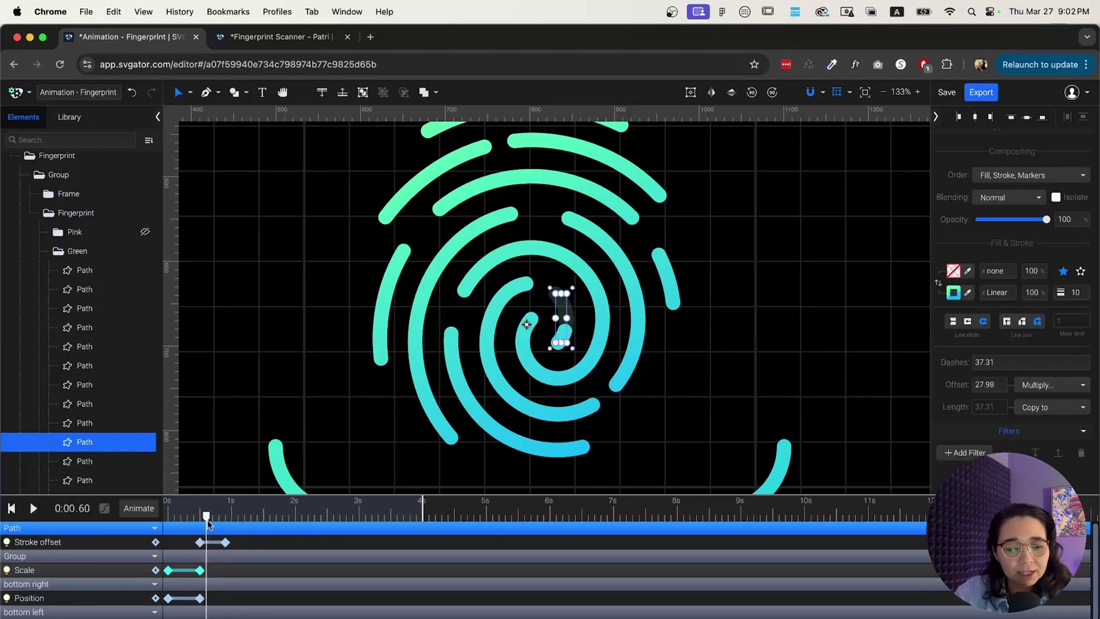
pyautogui.press('space')
pyautogui.press('space')
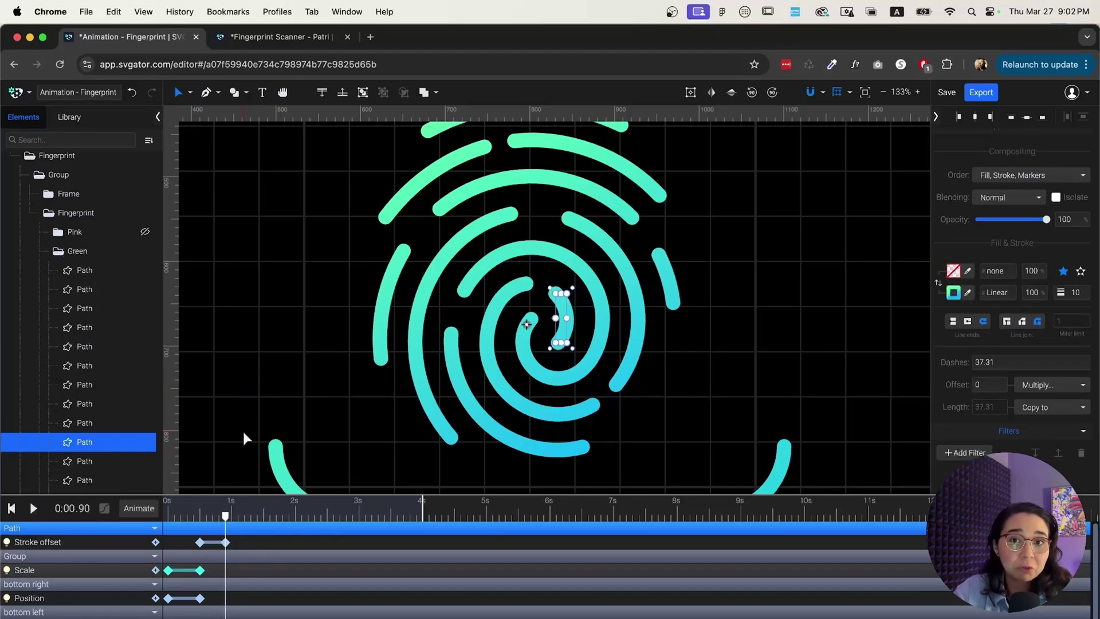
pyautogui.press('space')
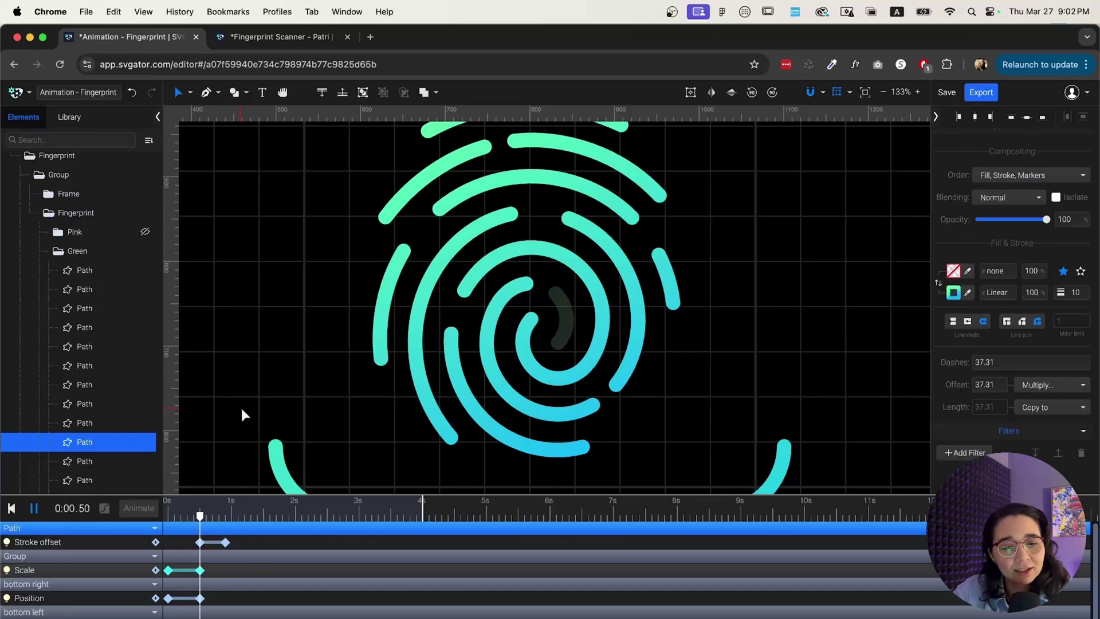
pyautogui.press('space')
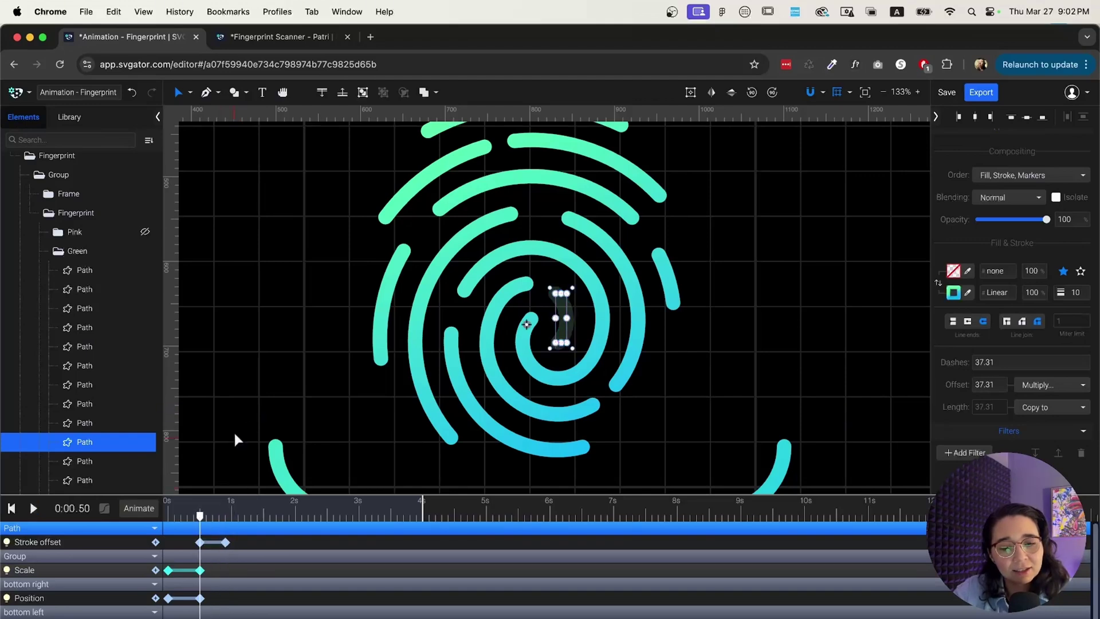
pyautogui.press('space')
pyautogui.moveTo(235, 514); pyautogui.dragTo(204, 532)
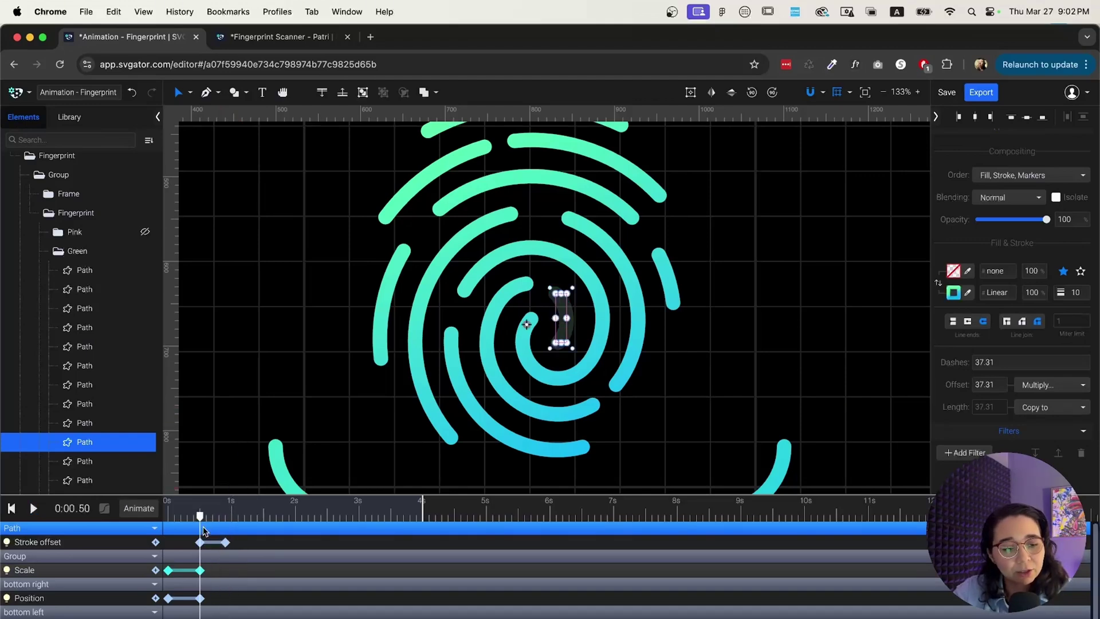
pyautogui.press('Left')
pyautogui.press('Right')
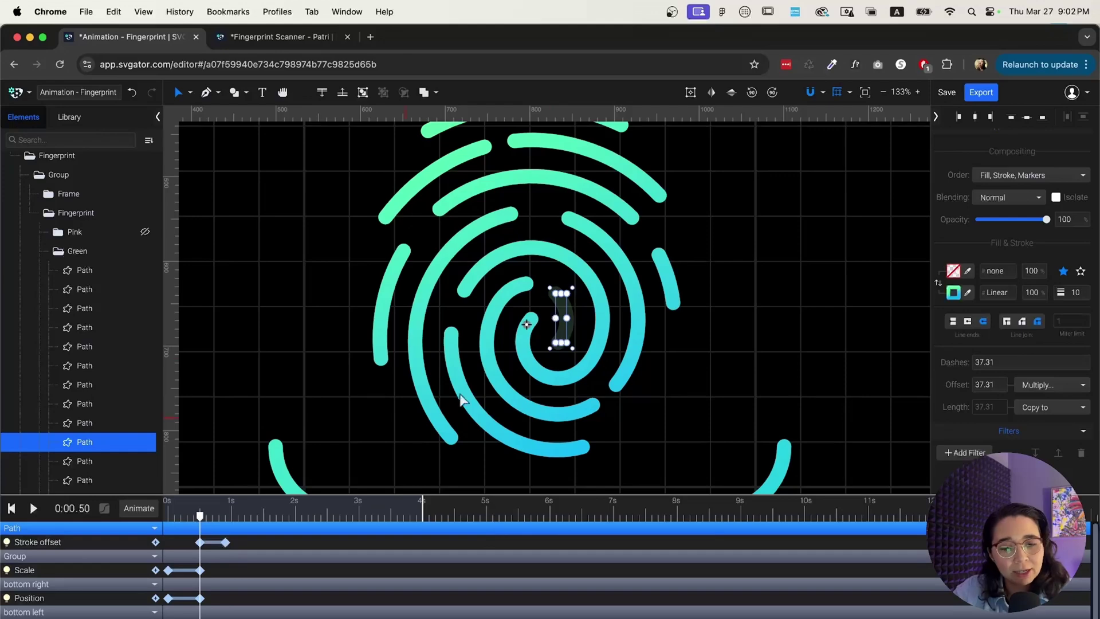
# Step: Add a Stroke offset animator at 0.6 s to the long inner spiral path, with a second keyframe at 1.5 s
pyautogui.click(597, 287)
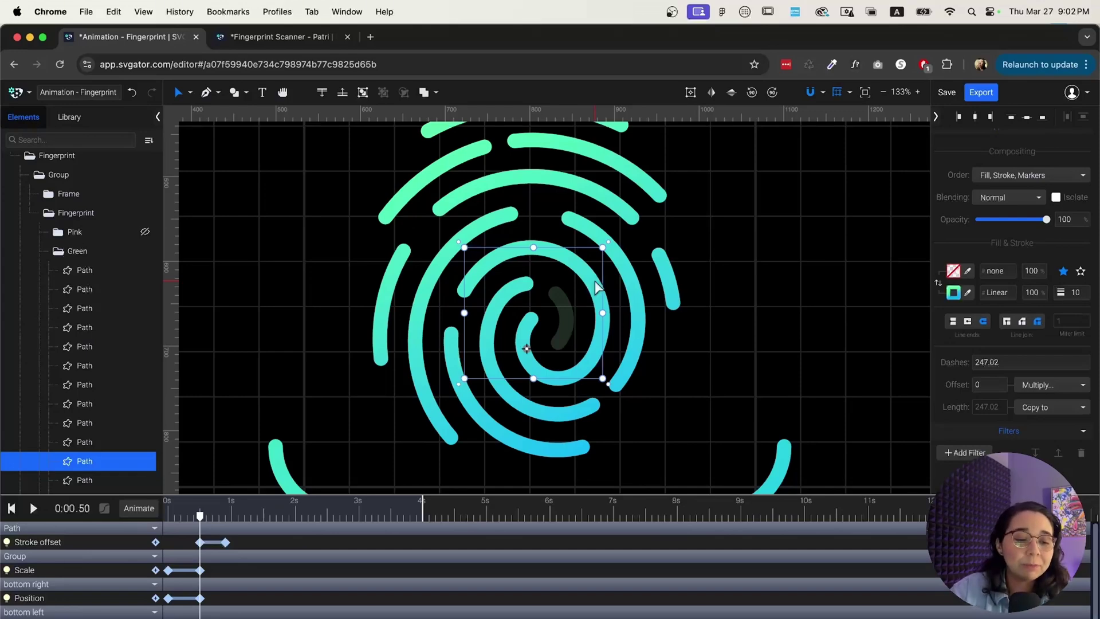
pyautogui.click(151, 509)
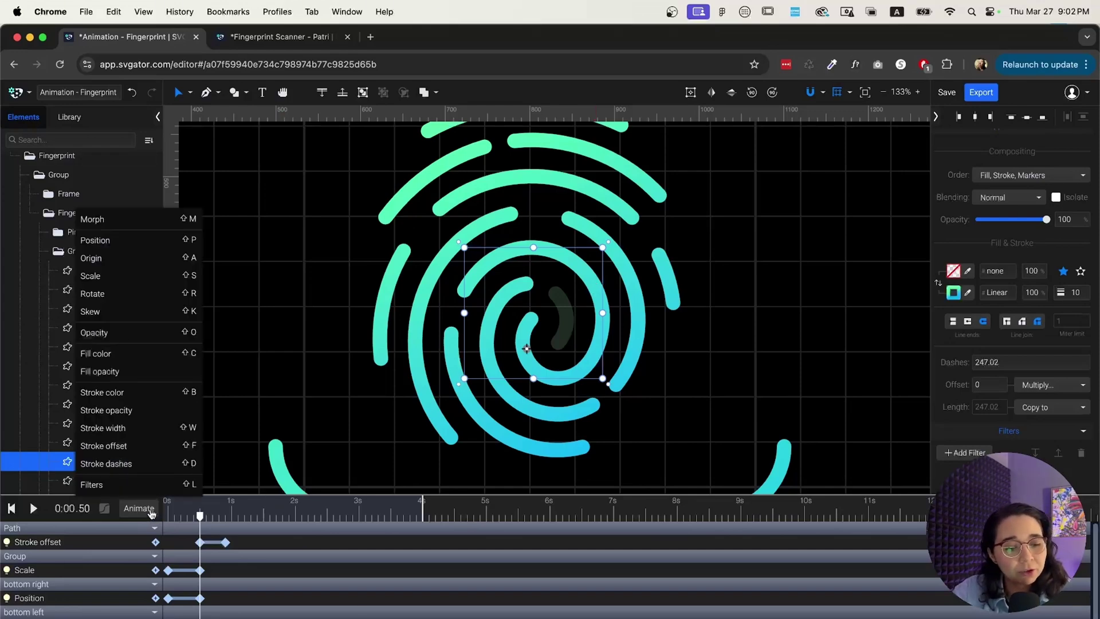
pyautogui.click(150, 512)
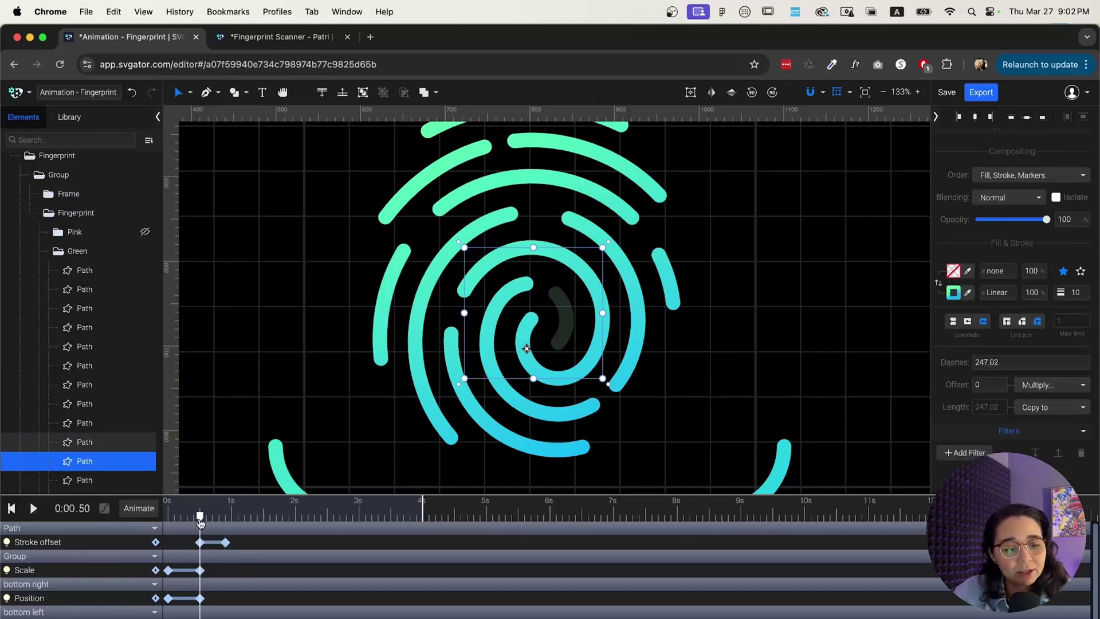
pyautogui.moveTo(204, 517); pyautogui.dragTo(207, 521)
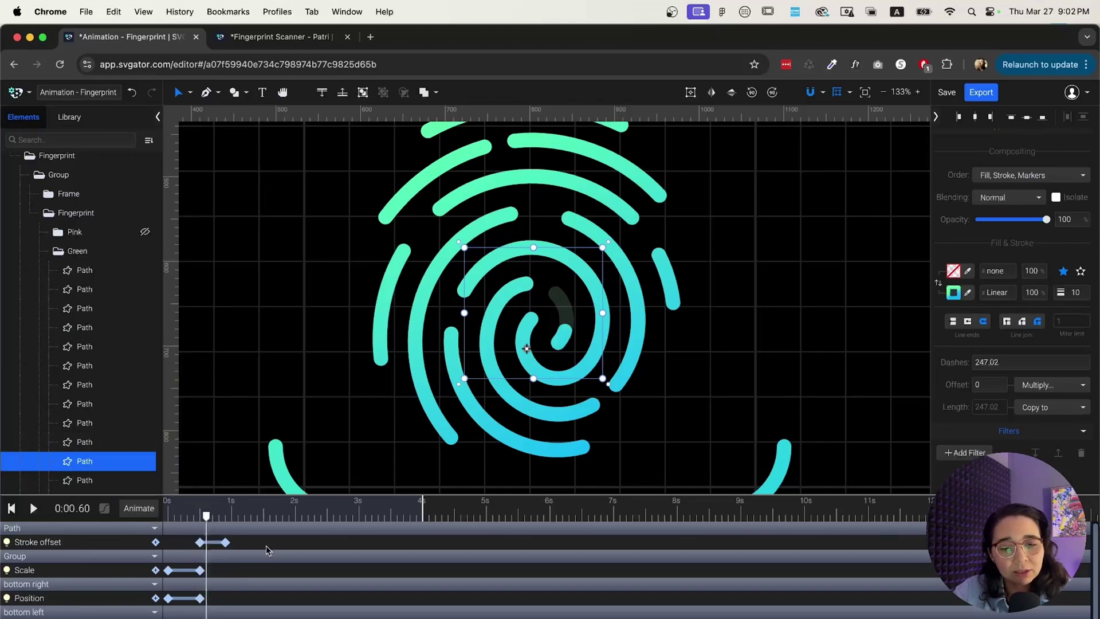
pyautogui.click(140, 510)
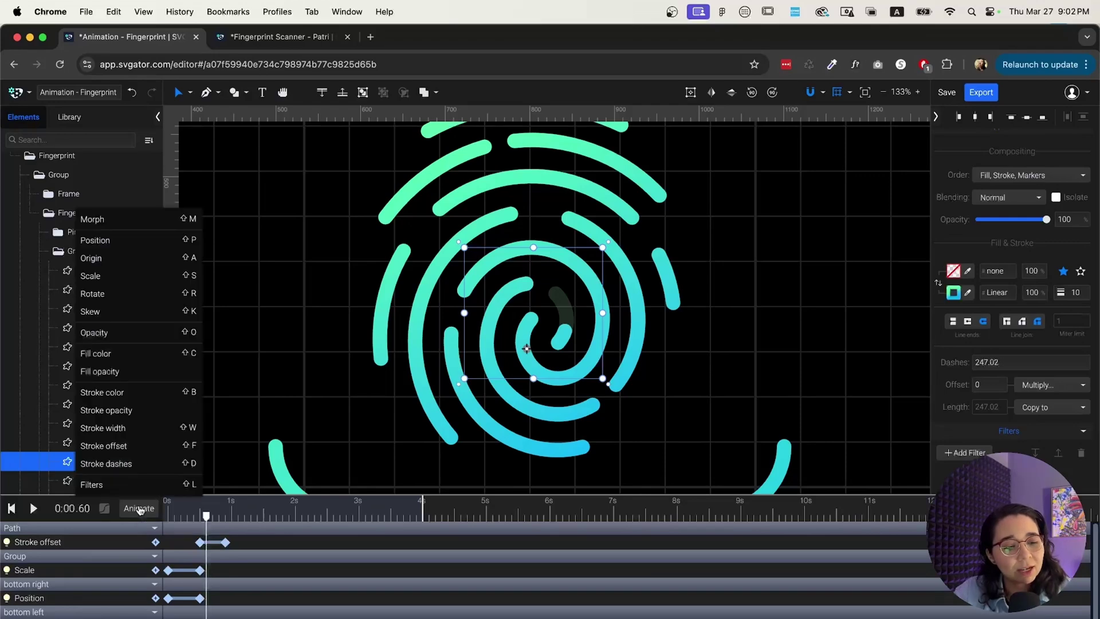
pyautogui.click(141, 448)
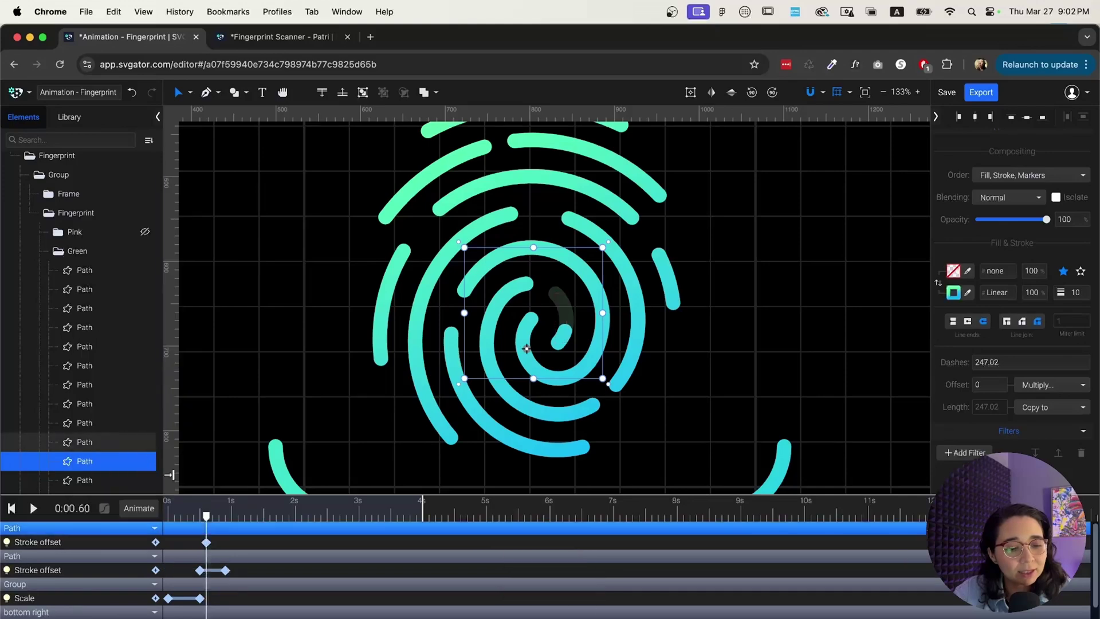
pyautogui.moveTo(208, 519)
pyautogui.mouseDown()
pyautogui.moveTo(251, 522)
pyautogui.moveTo(267, 545)
pyautogui.mouseUp()
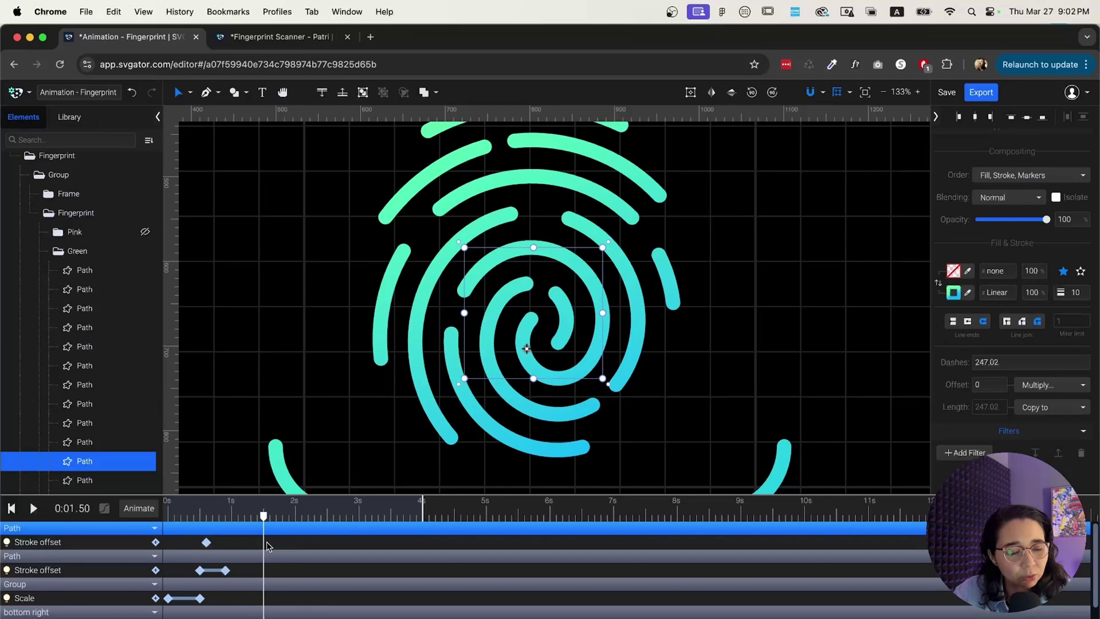
pyautogui.click(155, 543)
# Step: Set the spiral path's stroke offset at the 0.6 s keyframe to 247.02, matching its dash length
pyautogui.moveTo(265, 517); pyautogui.dragTo(207, 546)
pyautogui.click(1012, 367)
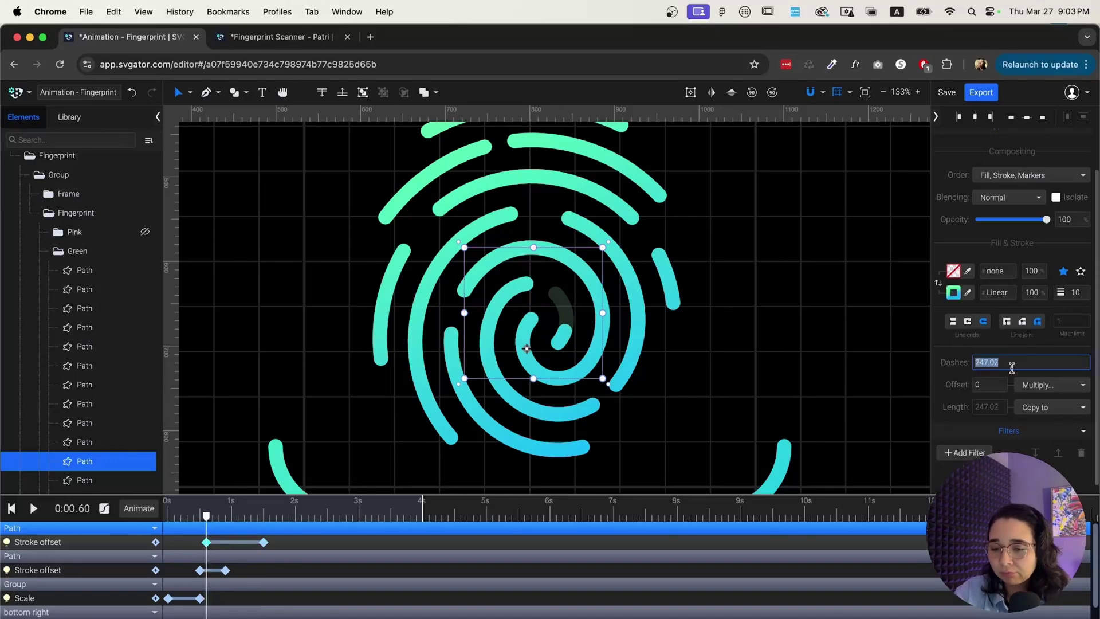
pyautogui.press('super+c')
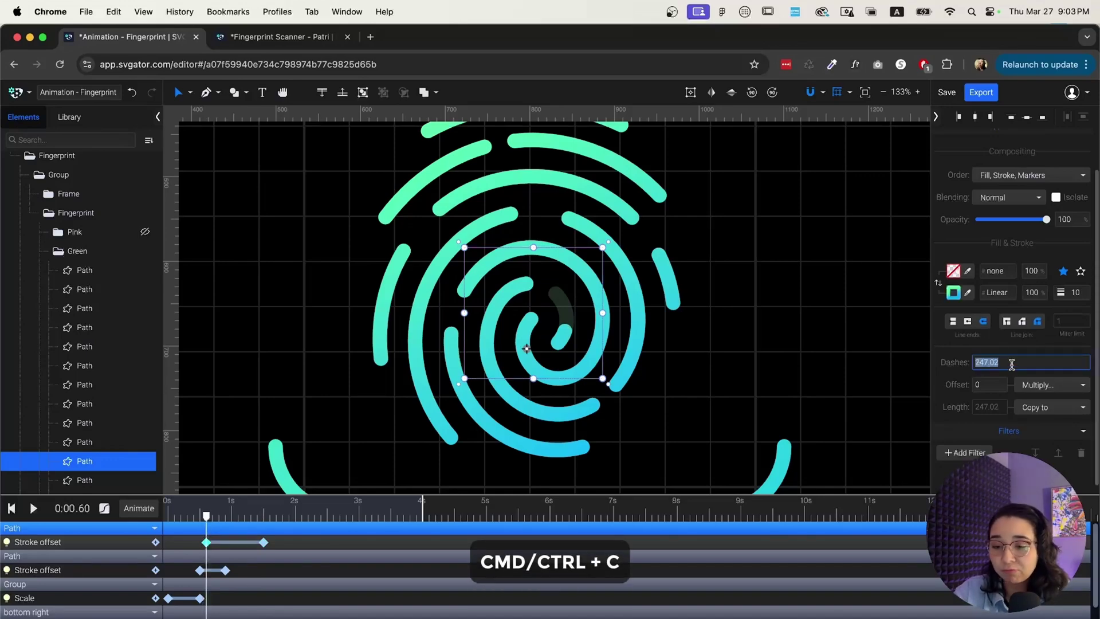
pyautogui.click(985, 384)
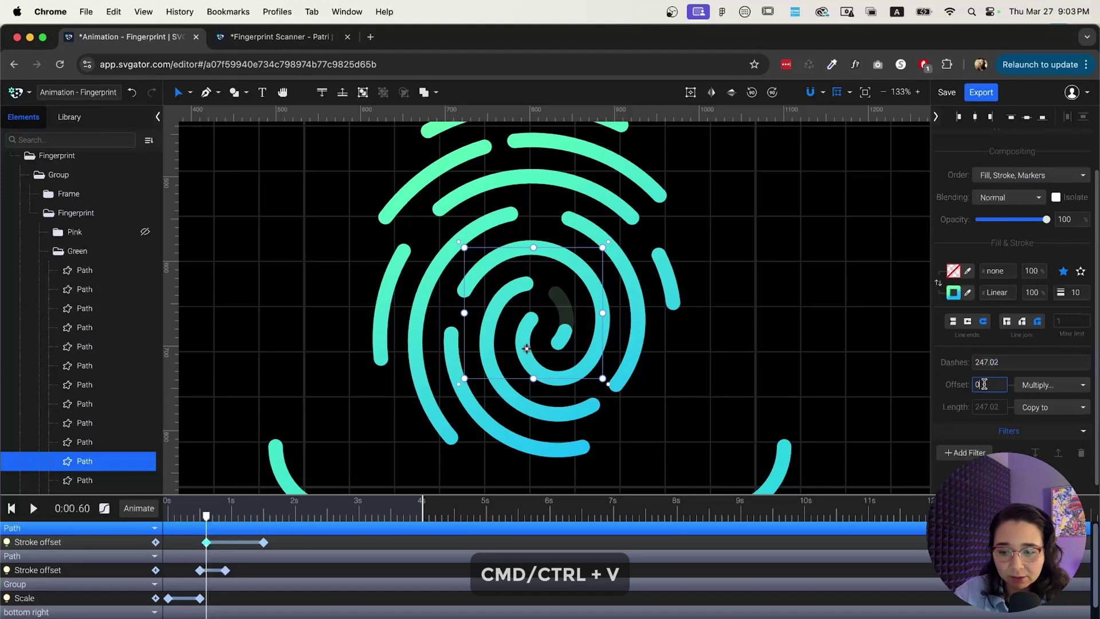
pyautogui.press('super+v')
pyautogui.press('Return')
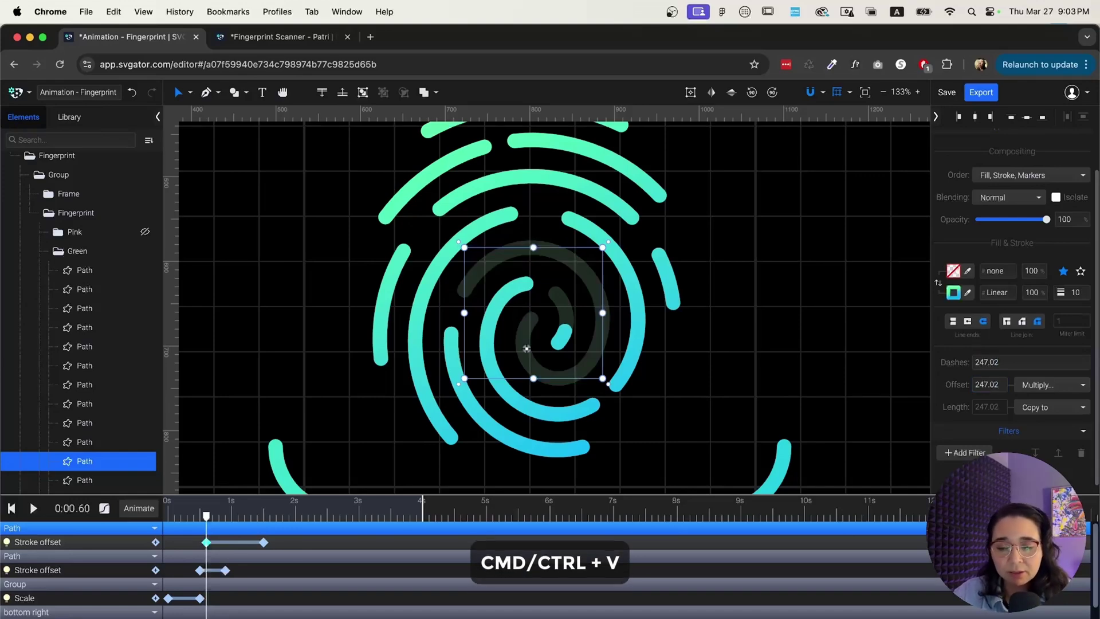
# Step: Play back the short path and the spiral drawing on together to check their timing
pyautogui.moveTo(211, 520)
pyautogui.mouseDown()
pyautogui.moveTo(266, 519)
pyautogui.moveTo(217, 550)
pyautogui.mouseUp()
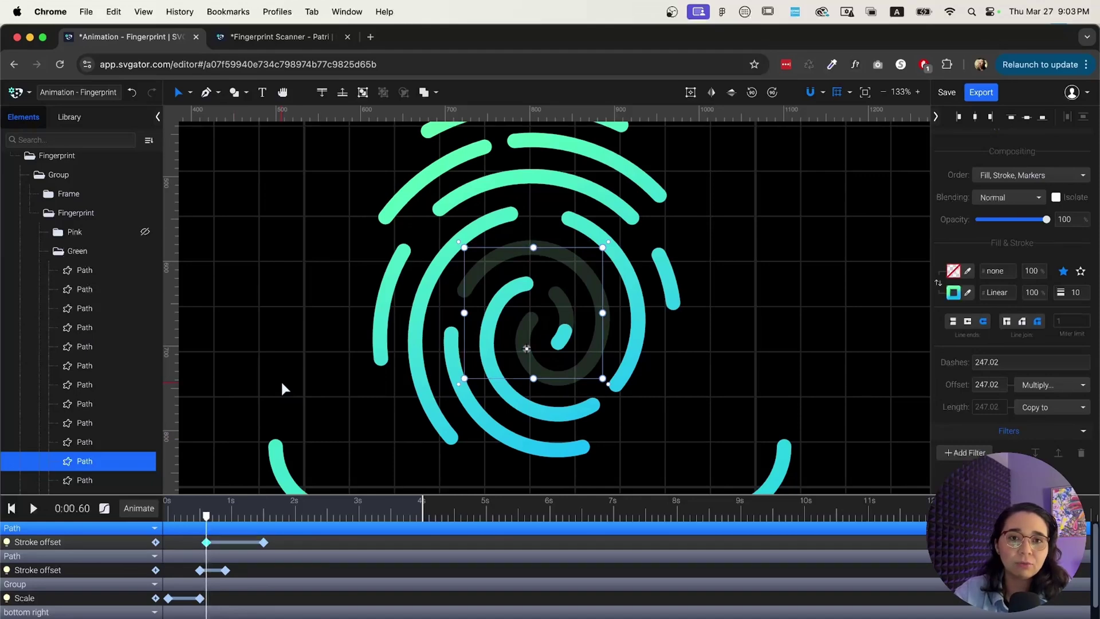
pyautogui.press('space')
pyautogui.press('space')
pyautogui.moveTo(241, 517); pyautogui.dragTo(200, 534)
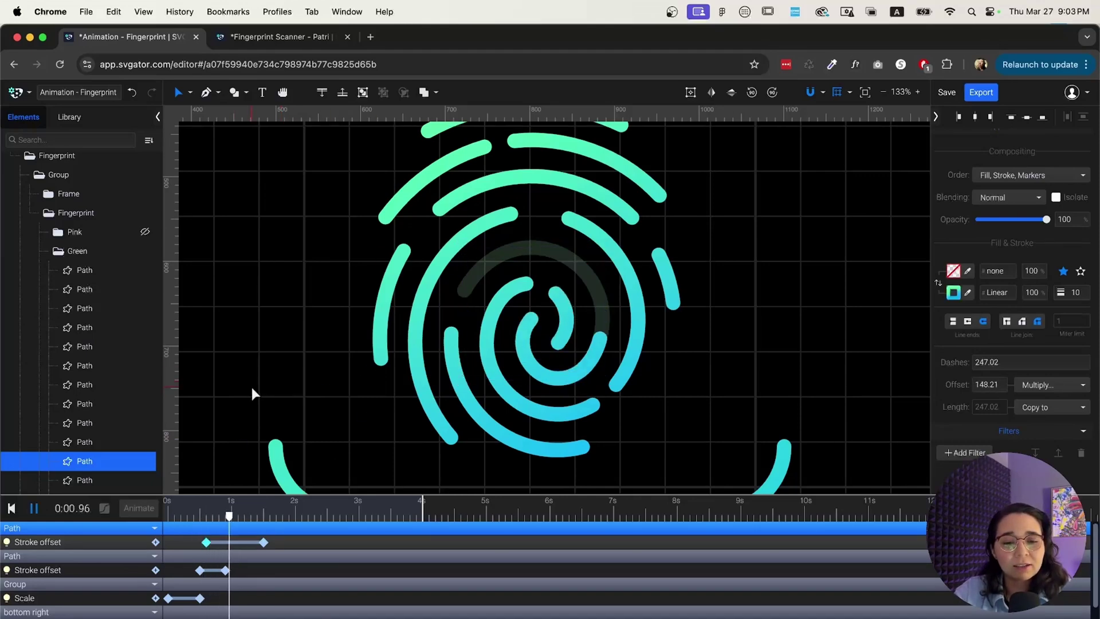
pyautogui.click(239, 512)
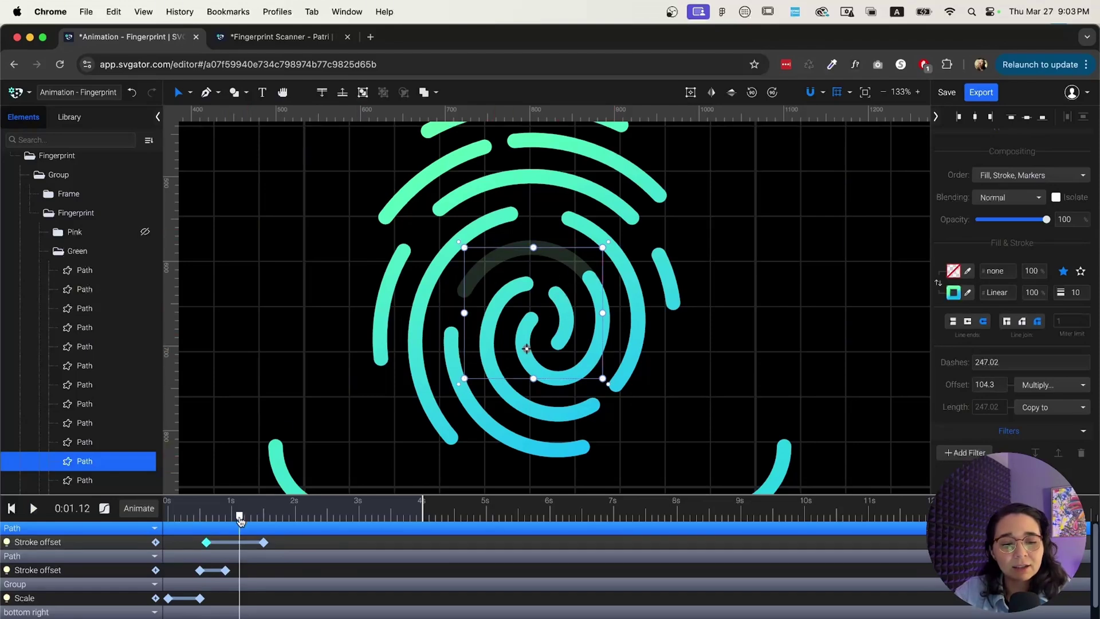
pyautogui.moveTo(239, 517); pyautogui.dragTo(207, 517)
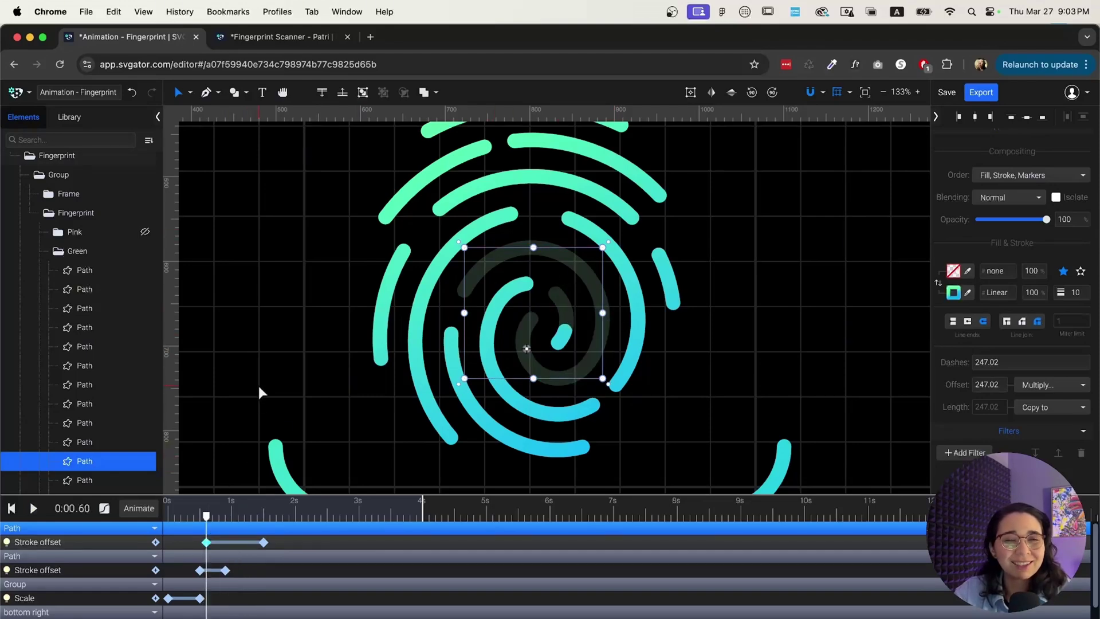
pyautogui.press('space')
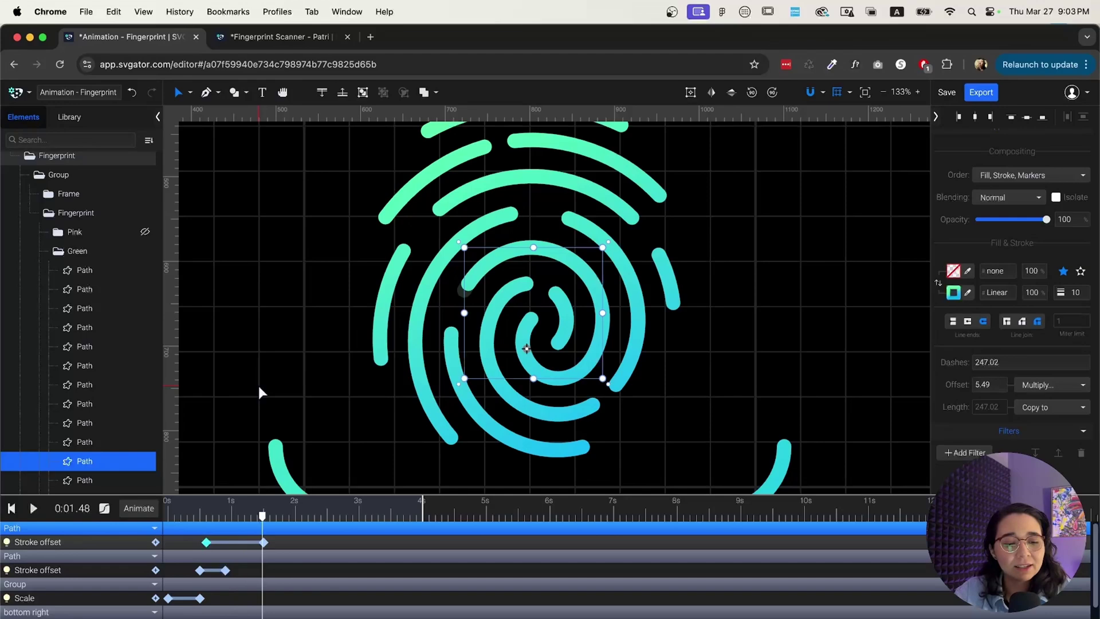
# Step: Move the spiral path's ending Stroke offset keyframe to 1.6 s, replay the animation, and return the playhead to 0.6 s
pyautogui.click(269, 546)
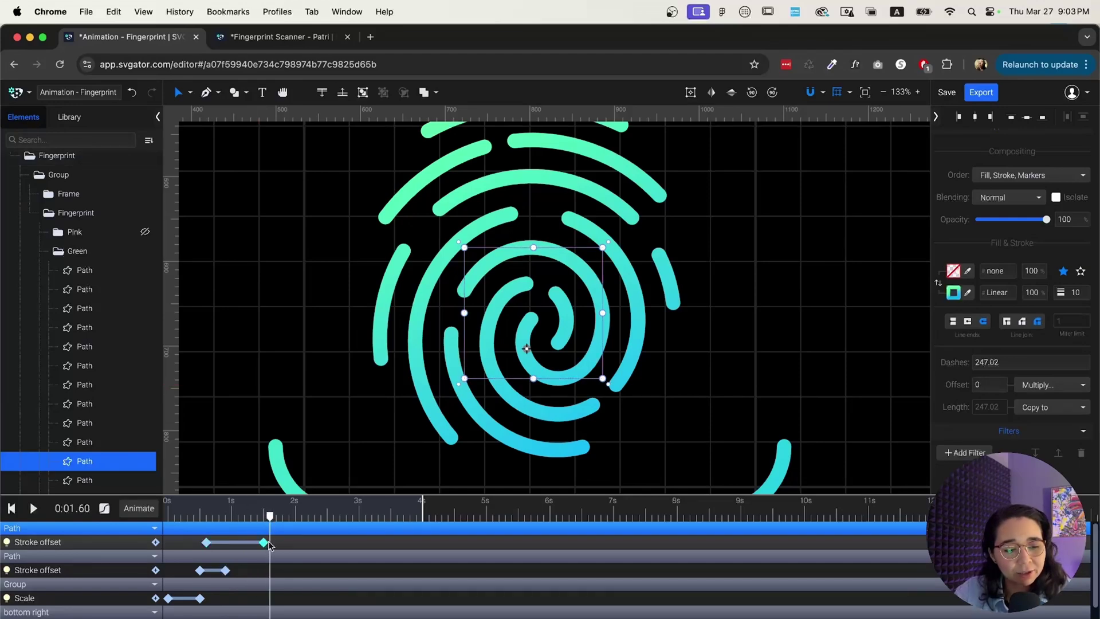
pyautogui.moveTo(267, 542); pyautogui.dragTo(273, 543)
pyautogui.press('space')
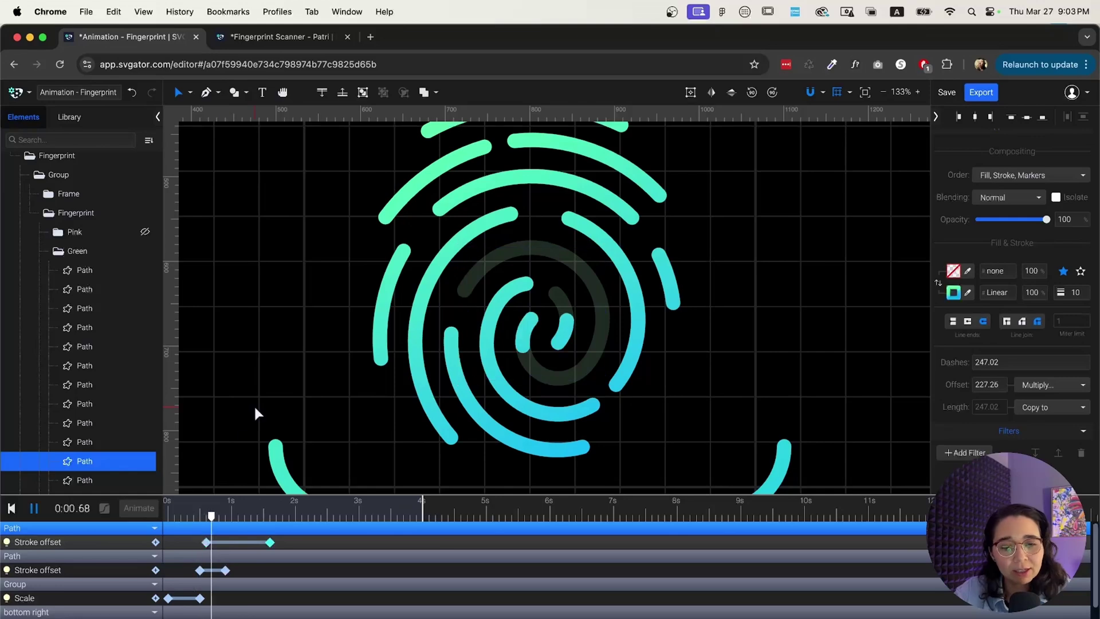
pyautogui.press('space')
pyautogui.moveTo(273, 517); pyautogui.dragTo(206, 517)
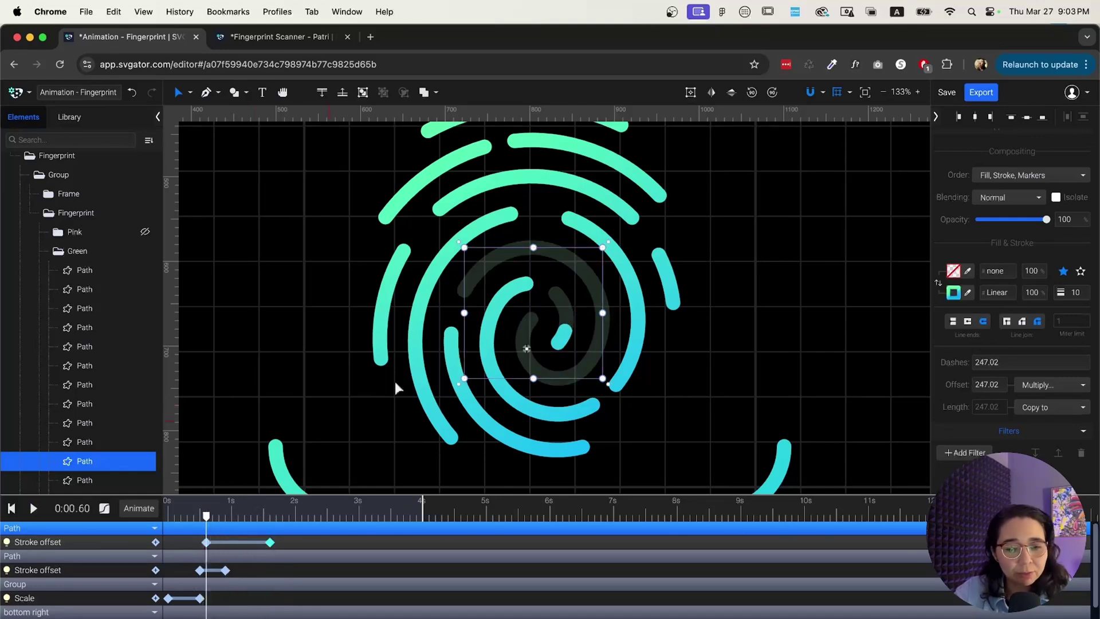
# Step: Add a Stroke offset animator at 0.7 s to the inner curved path around the spiral, with a second keyframe at 1.4 s
pyautogui.click(565, 419)
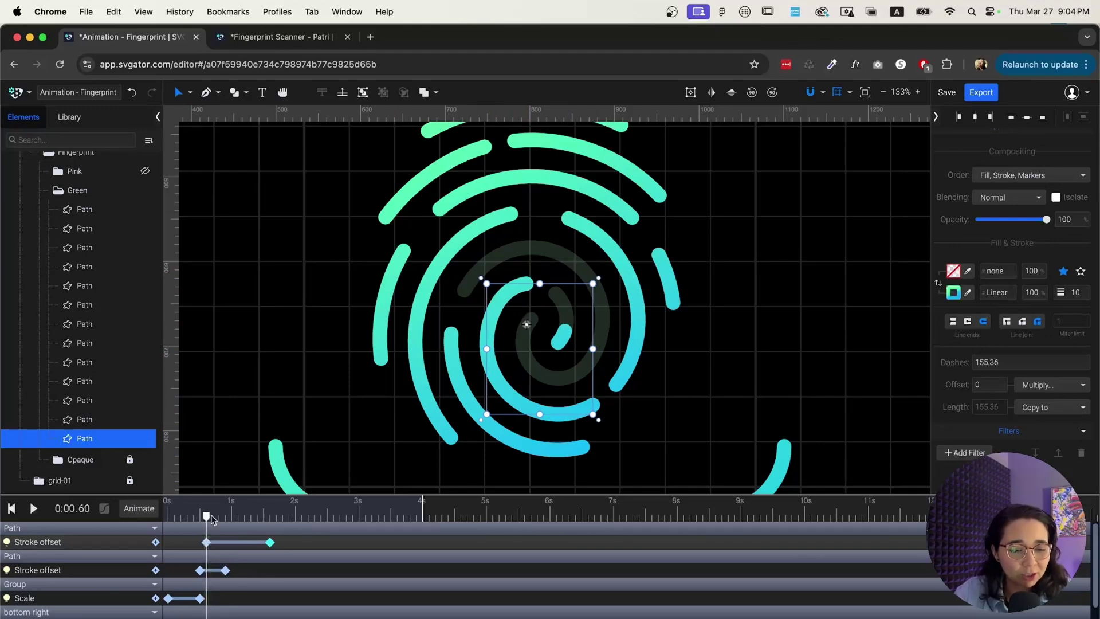
pyautogui.moveTo(211, 519); pyautogui.dragTo(213, 526)
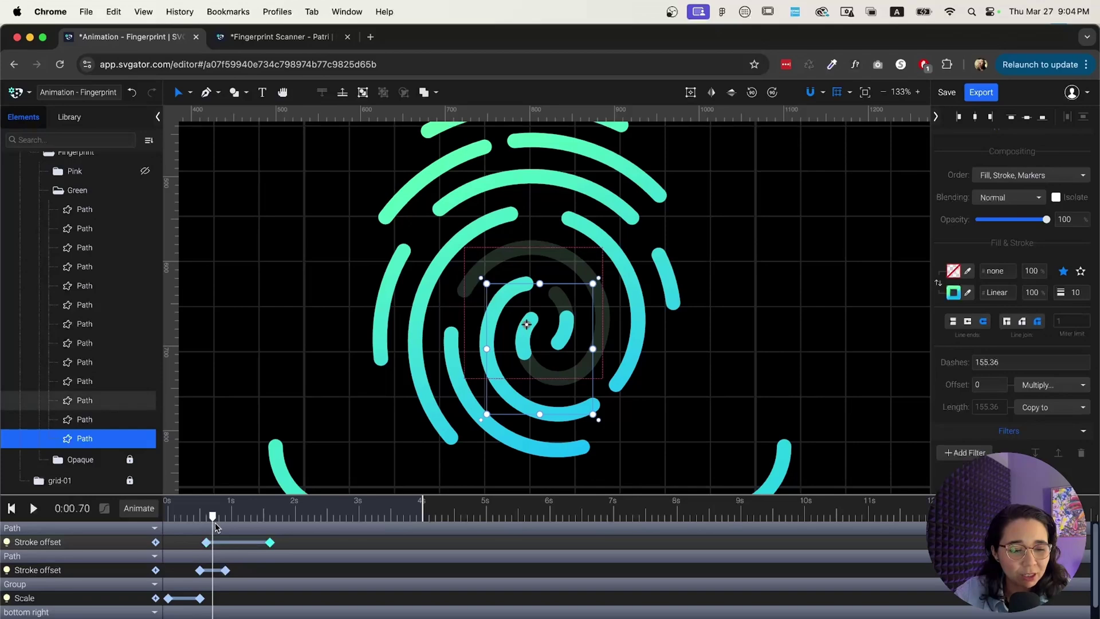
pyautogui.hotkey('shift', 'f')
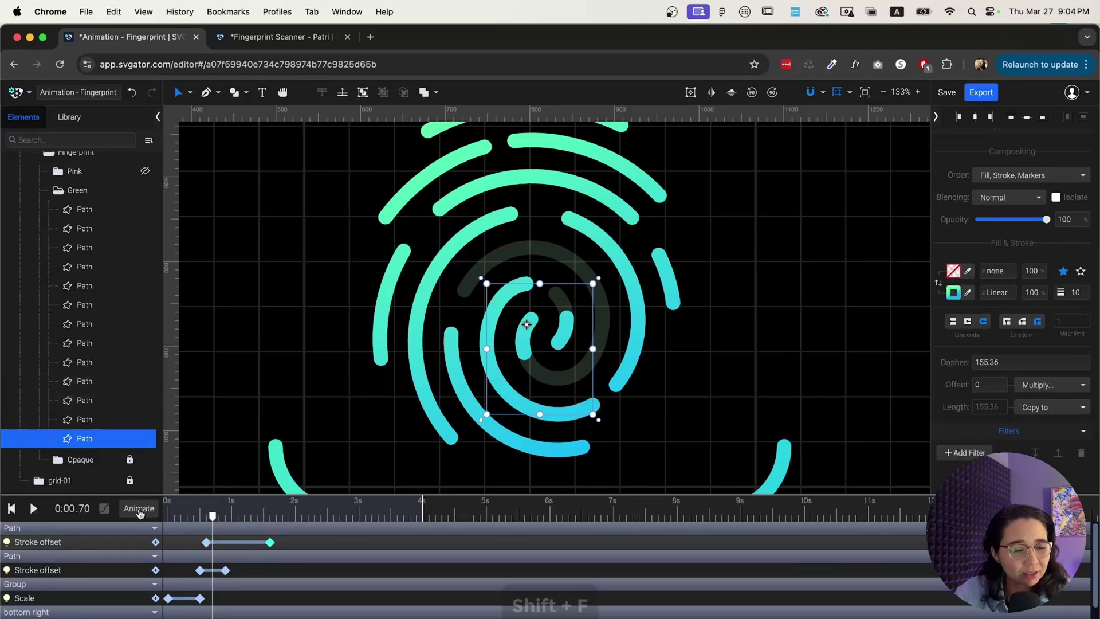
pyautogui.click(139, 510)
pyautogui.click(128, 447)
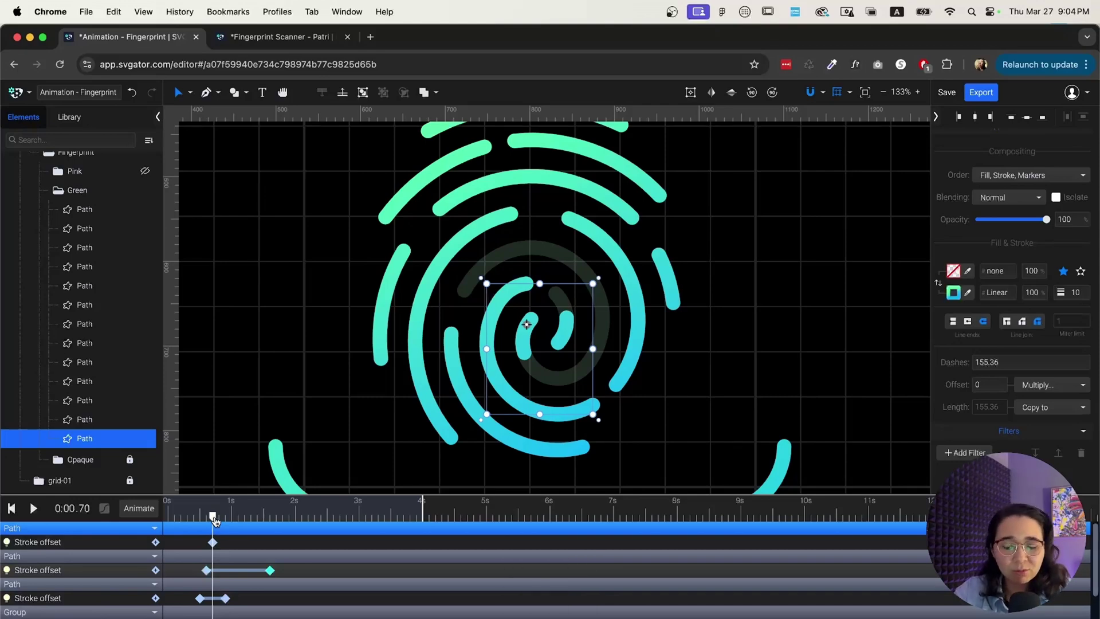
pyautogui.moveTo(214, 520); pyautogui.dragTo(259, 522)
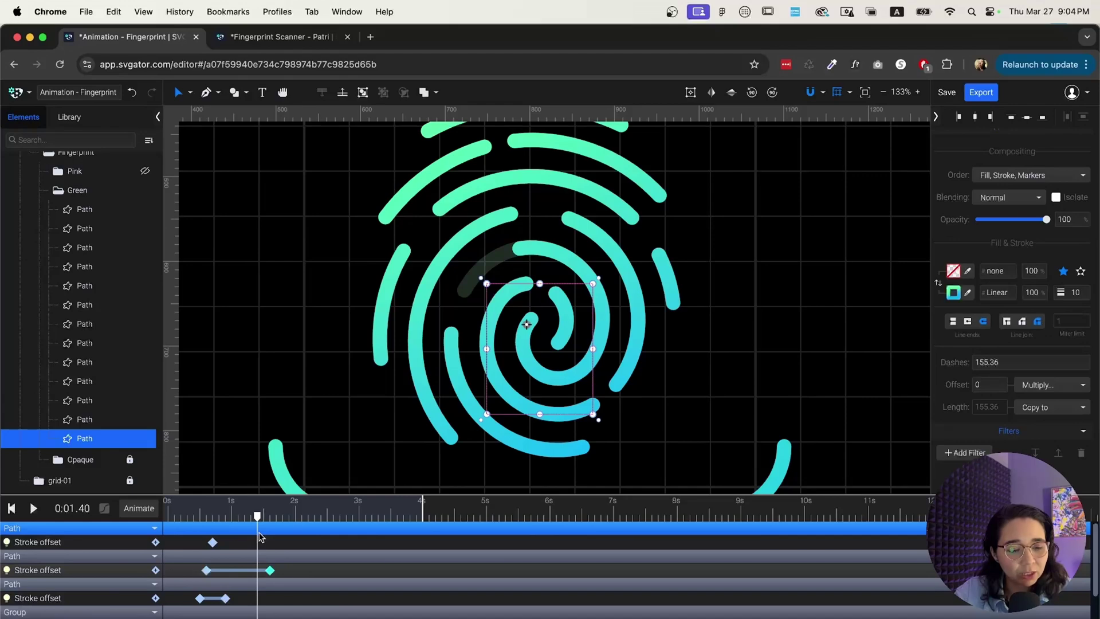
pyautogui.click(155, 542)
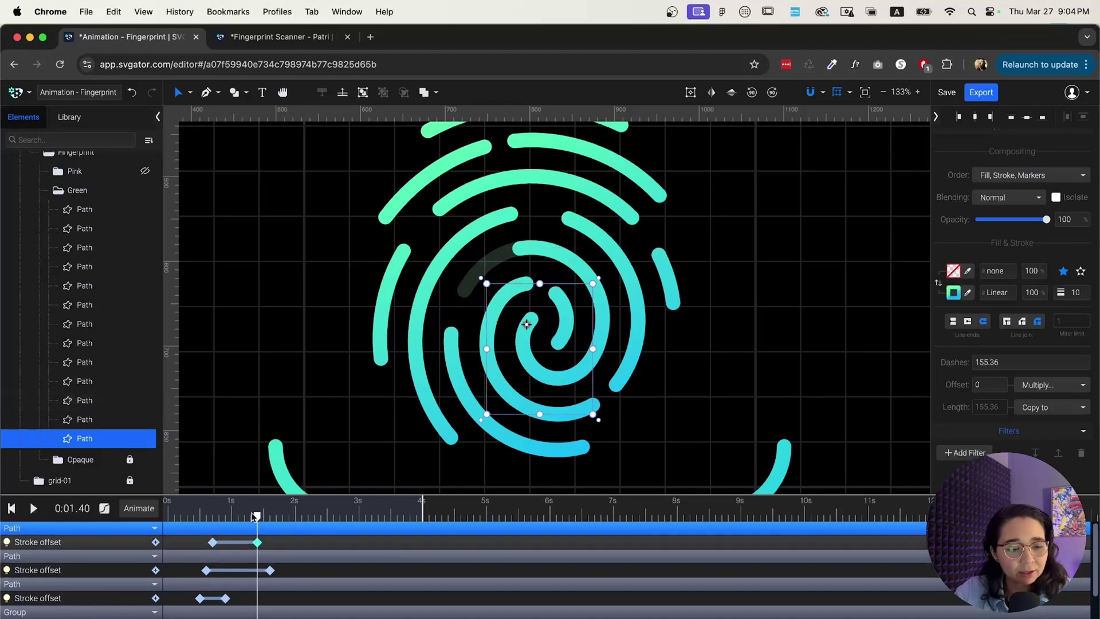
# Step: Set this path's stroke offset at the 0.7 s keyframe to 155.36, matching its dash length
pyautogui.moveTo(256, 517); pyautogui.dragTo(212, 516)
pyautogui.click(212, 542)
pyautogui.press('super+c')
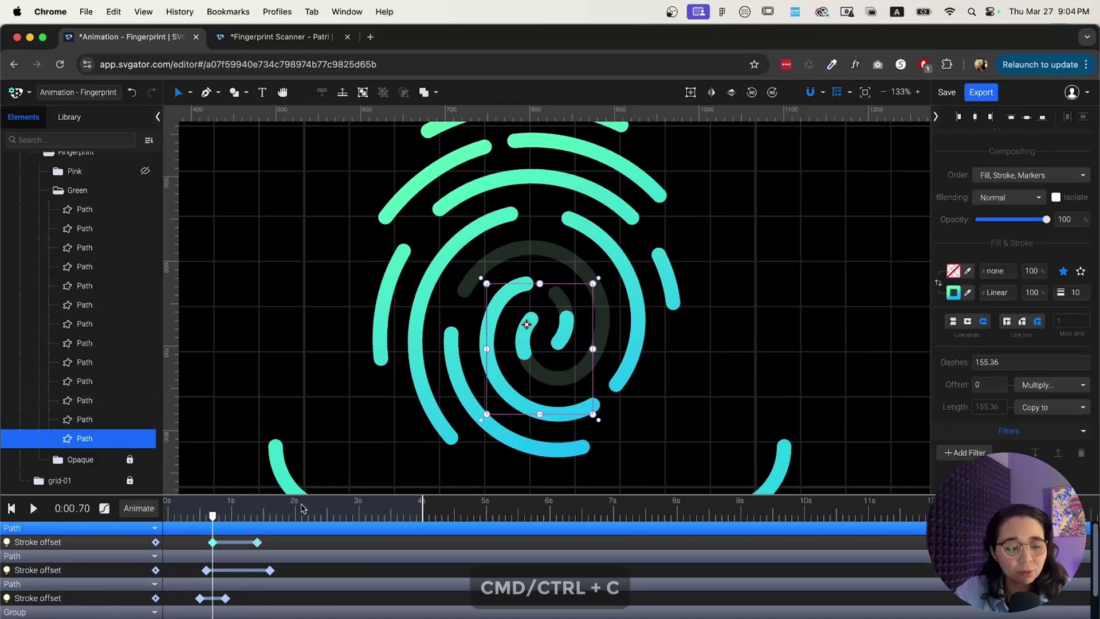
pyautogui.click(1008, 362)
pyautogui.click(980, 384)
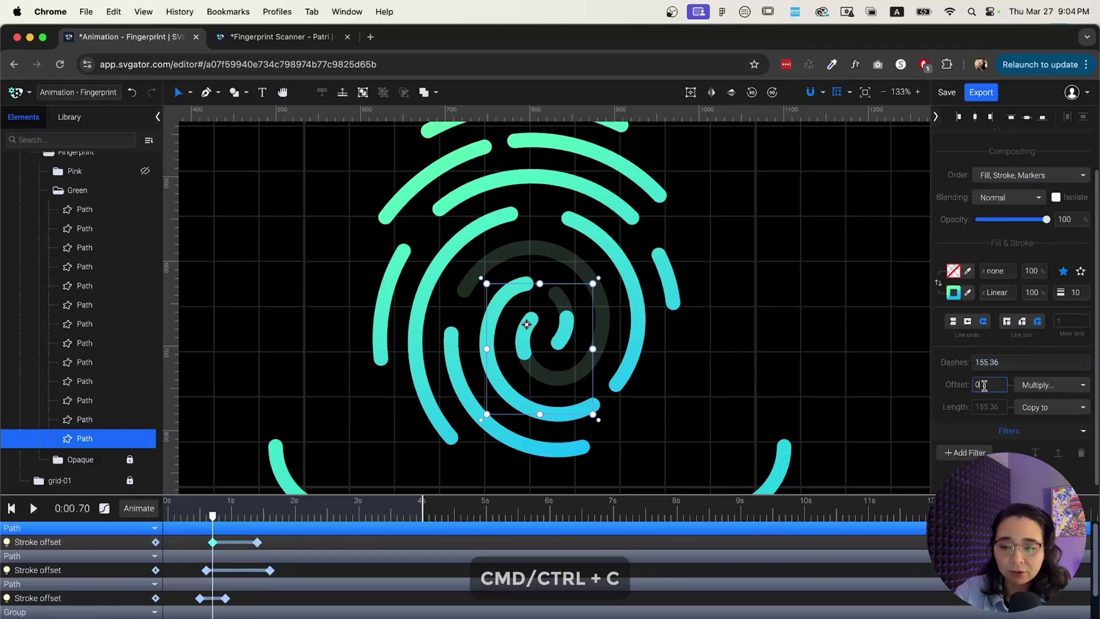
pyautogui.press('super+v')
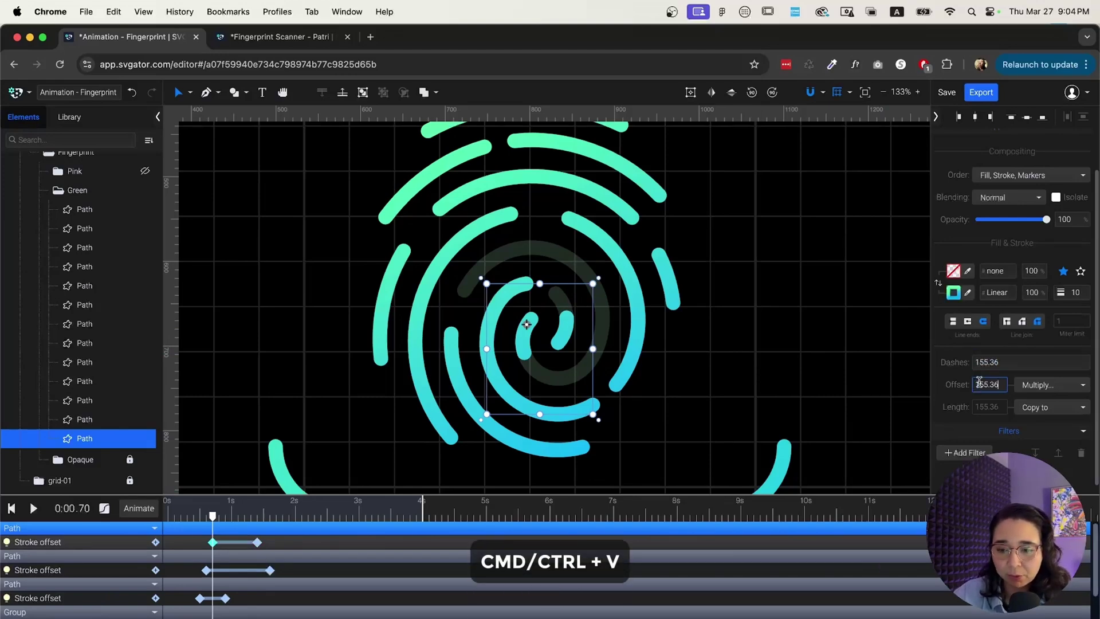
pyautogui.press('Return')
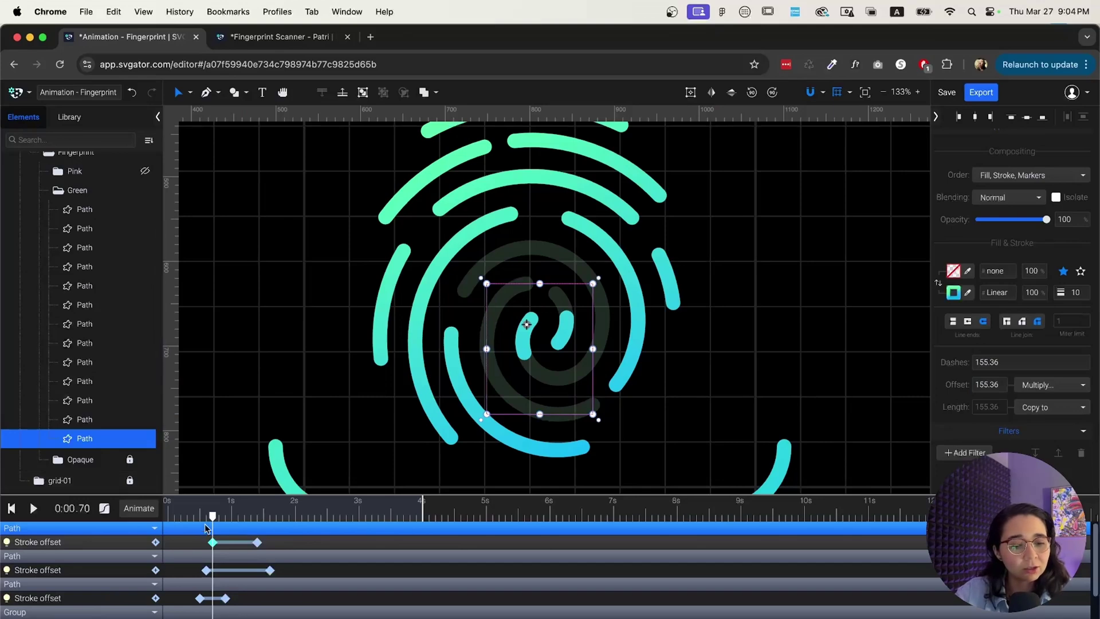
# Step: Play back the three drawn-on lines, including from the start with the whole scanner in view, to check their staggered timing
pyautogui.moveTo(208, 528); pyautogui.dragTo(186, 527)
pyautogui.press('space')
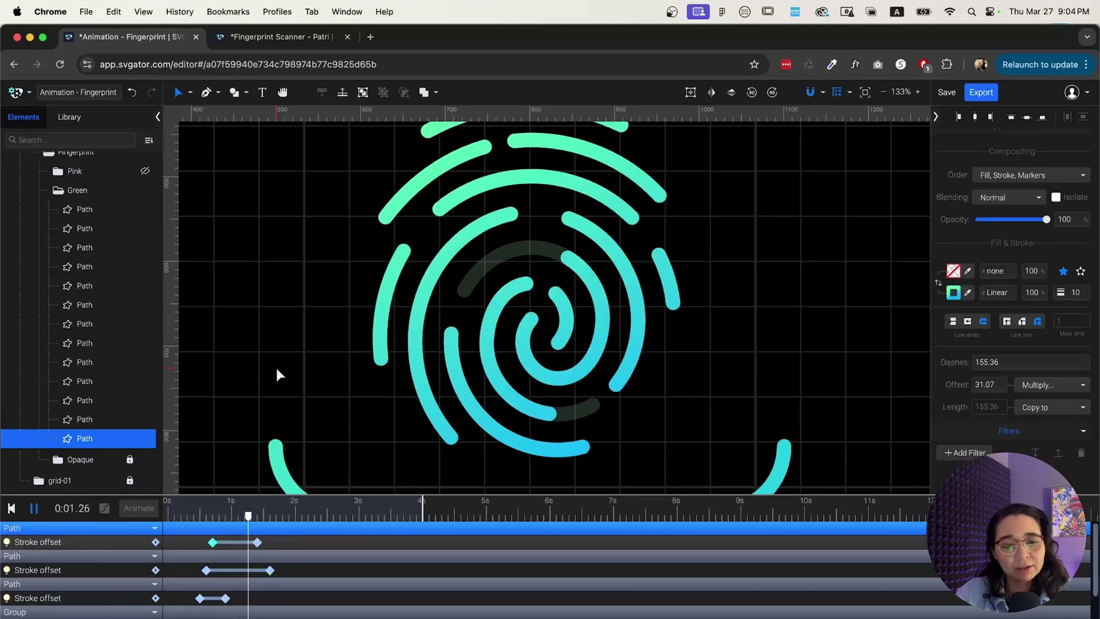
pyautogui.press('space')
pyautogui.scroll(-5, 509, 295)
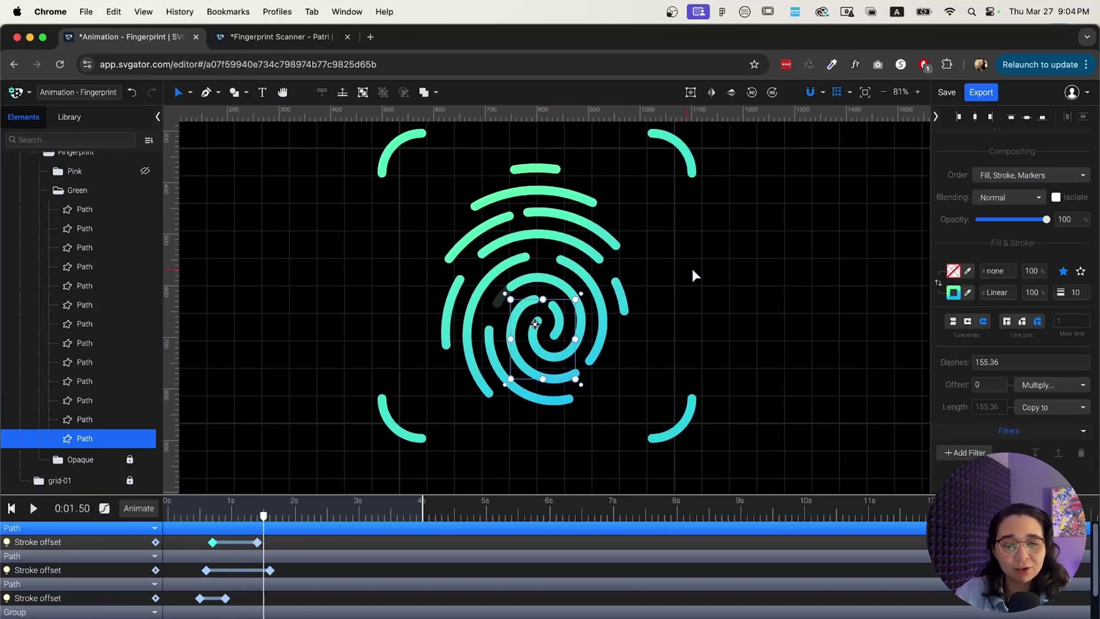
pyautogui.hscroll(2, 711, 281)
pyautogui.press('Home')
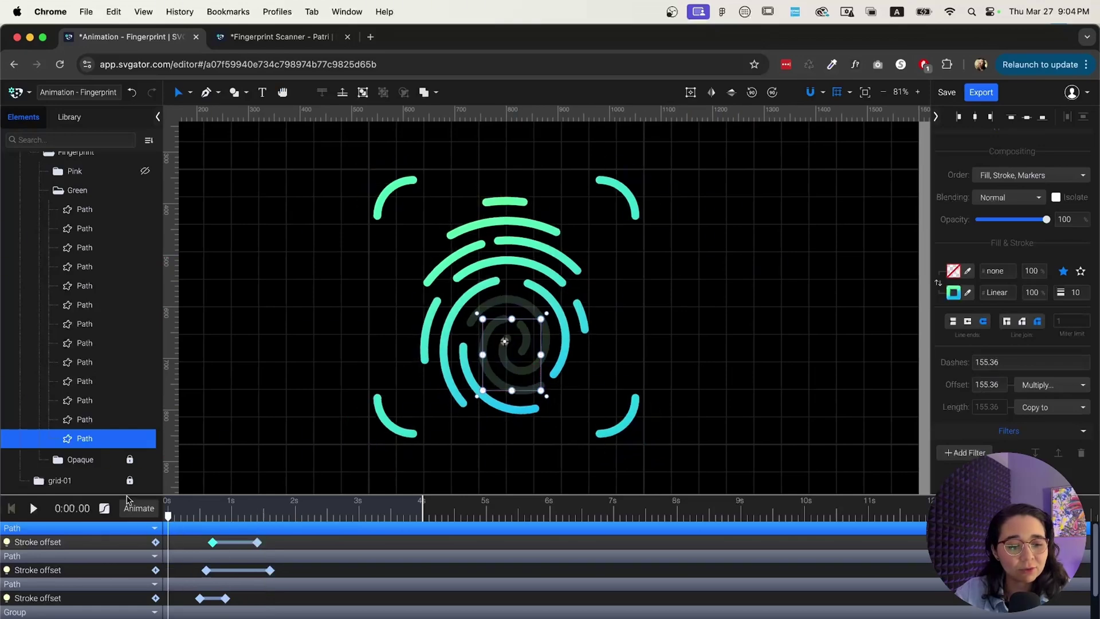
pyautogui.press('space')
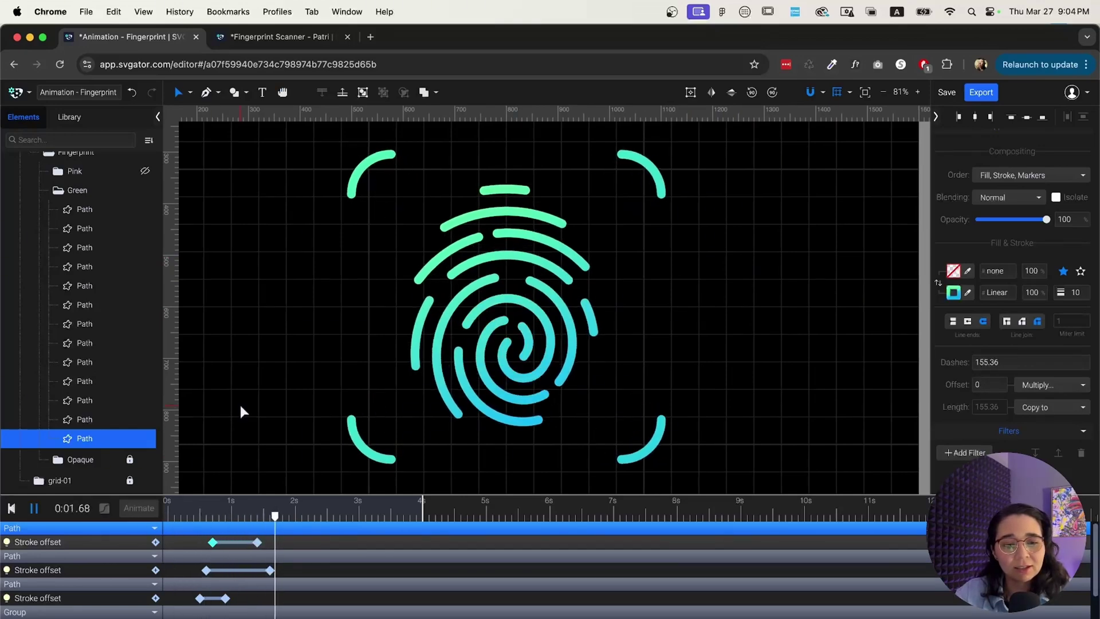
pyautogui.press('space')
pyautogui.moveTo(280, 518); pyautogui.dragTo(219, 538)
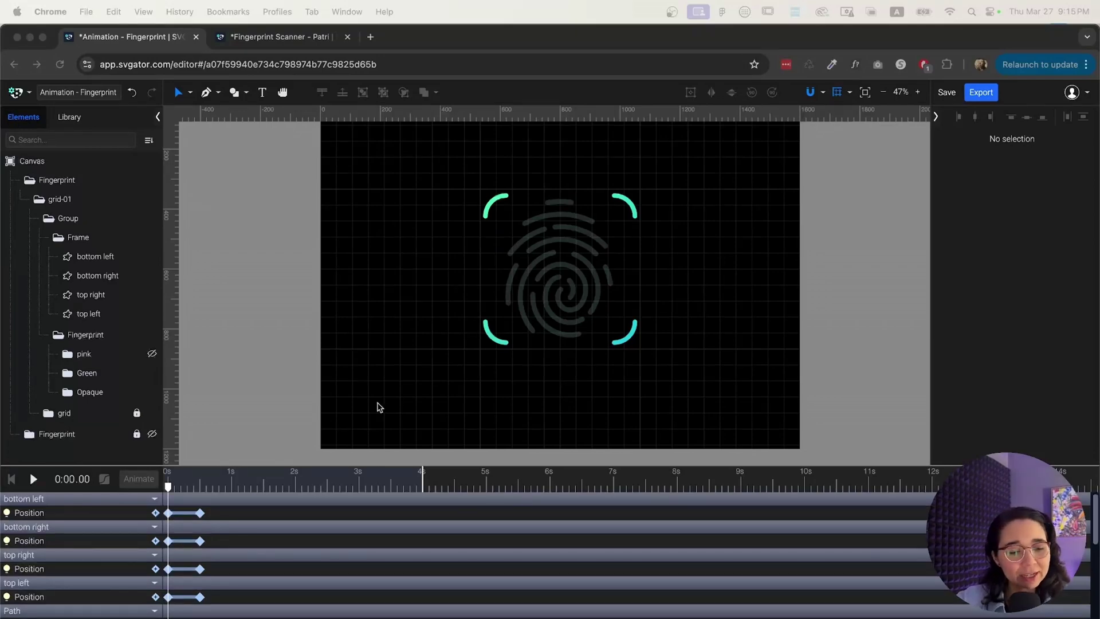
# Step: Play and scrub through the drawing animation of all fingerprint lines, and review the green and purple reference frames in Figma
pyautogui.click(243, 391)
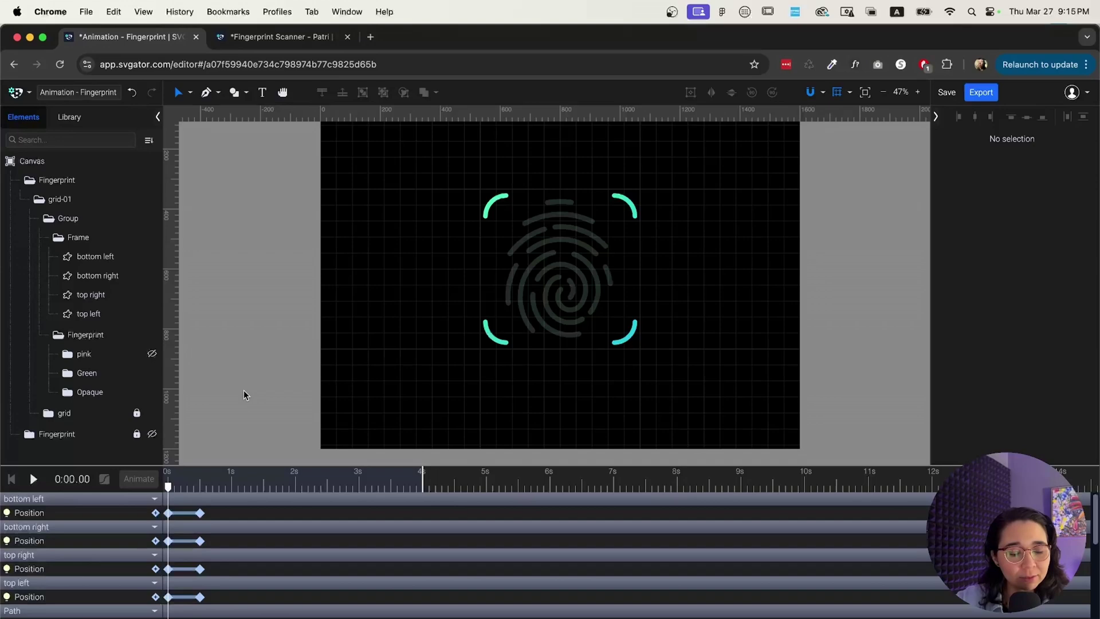
pyautogui.press('space')
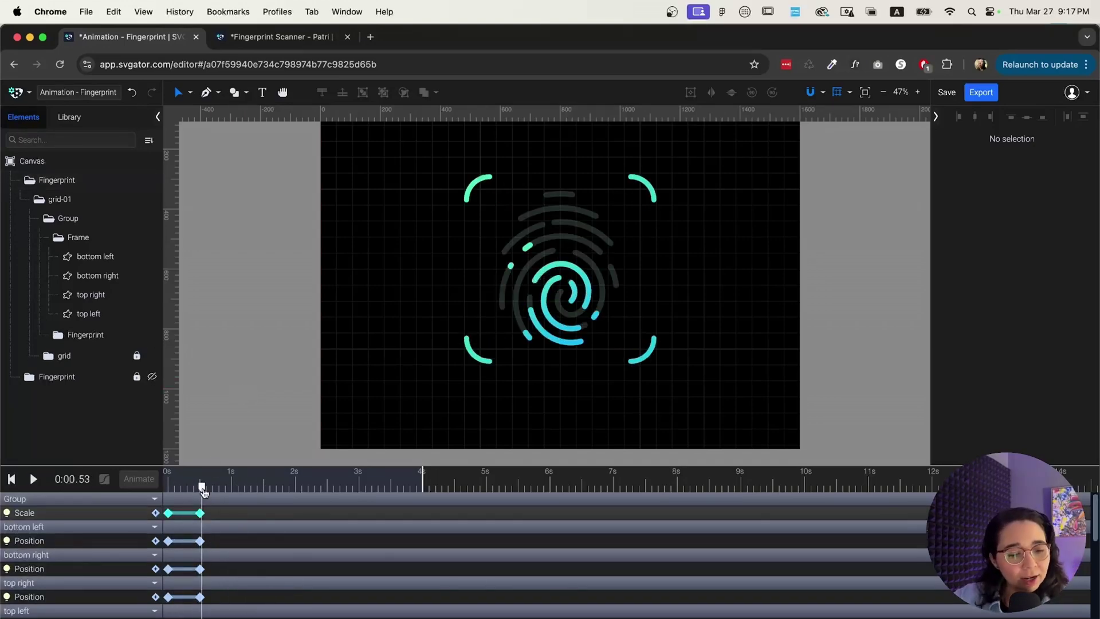
pyautogui.press('space')
pyautogui.moveTo(223, 487)
pyautogui.mouseDown()
pyautogui.moveTo(278, 488)
pyautogui.moveTo(237, 488)
pyautogui.mouseUp()
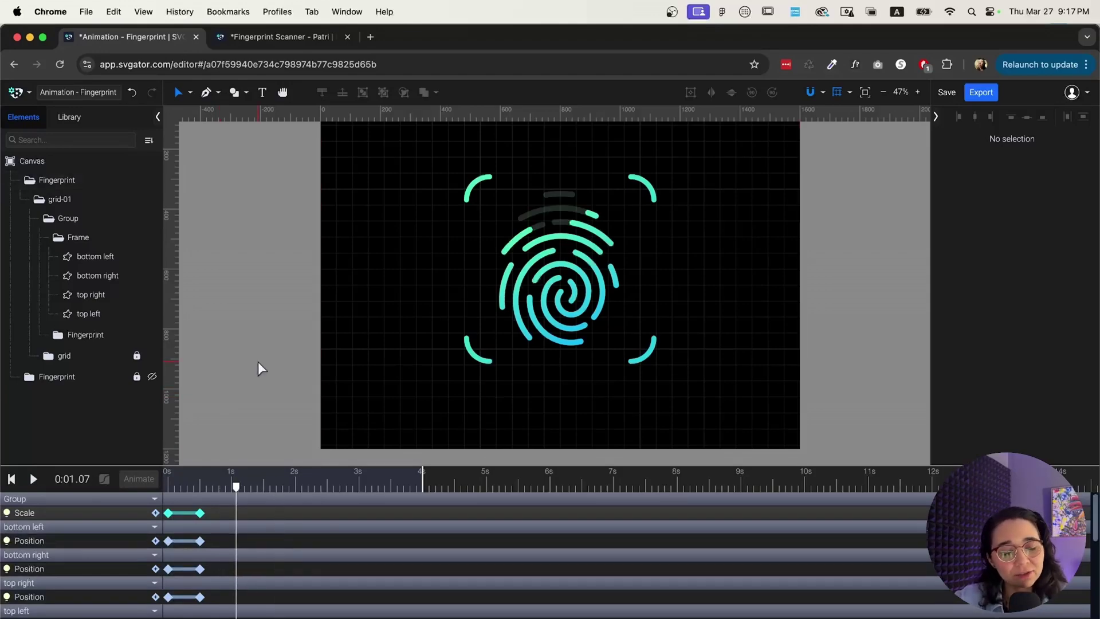
pyautogui.moveTo(248, 481); pyautogui.dragTo(194, 484)
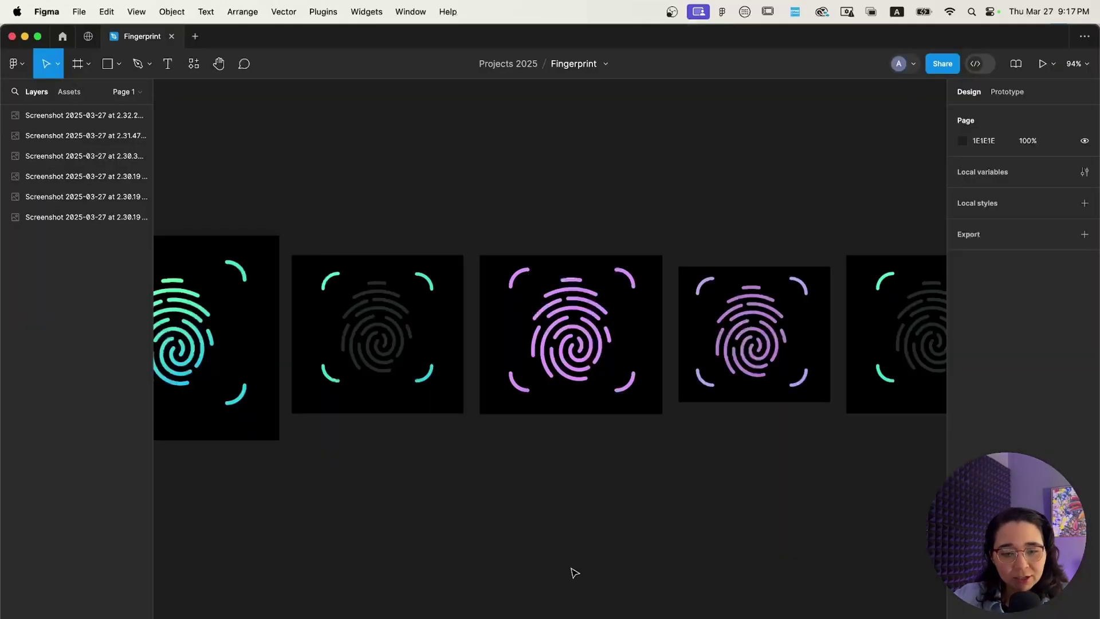
pyautogui.hscroll(-10, 425, 474)
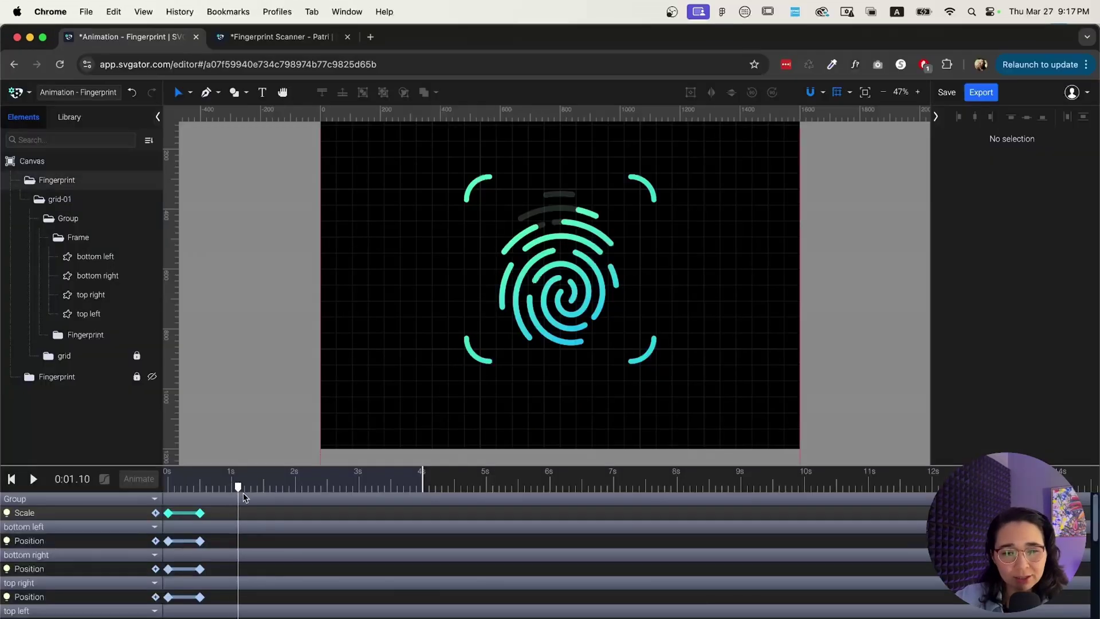
# Step: Add an Opacity animator to the Green fingerprint group at 1.4 s, with another keyframe at 0 s
pyautogui.moveTo(243, 493); pyautogui.dragTo(260, 500)
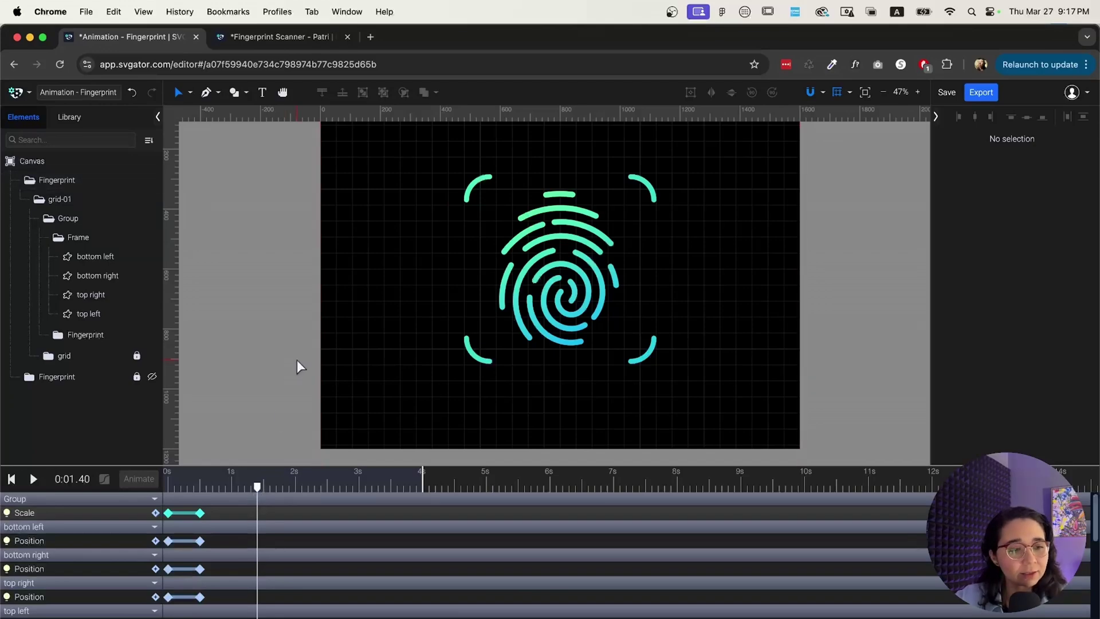
pyautogui.click(58, 237)
pyautogui.click(58, 256)
pyautogui.click(105, 295)
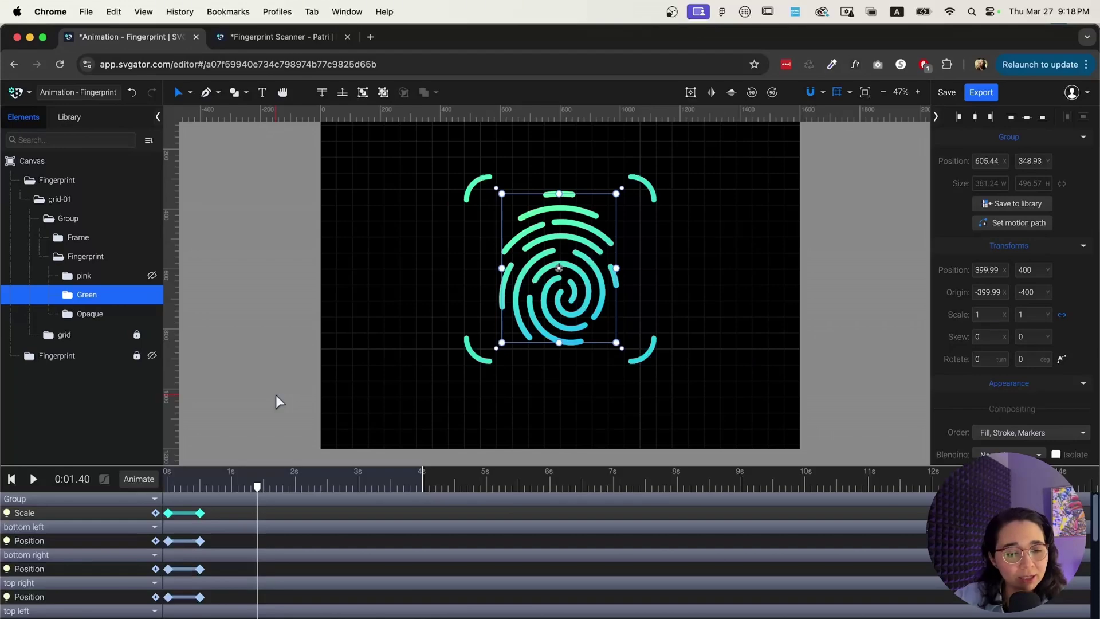
pyautogui.click(139, 479)
pyautogui.click(138, 436)
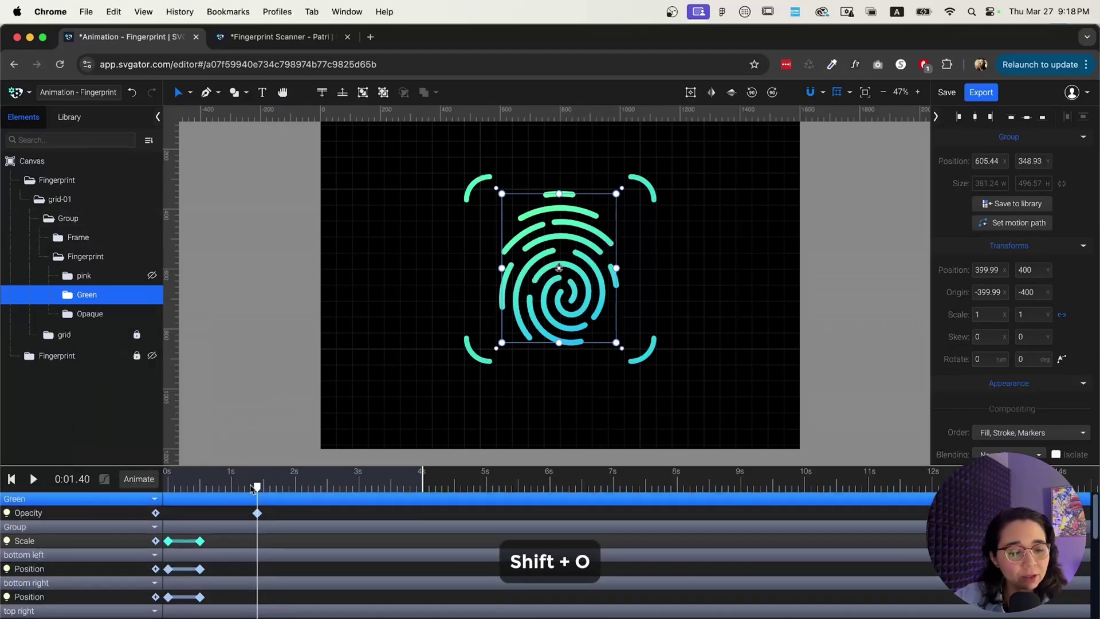
pyautogui.moveTo(257, 488); pyautogui.dragTo(168, 488)
pyautogui.click(155, 513)
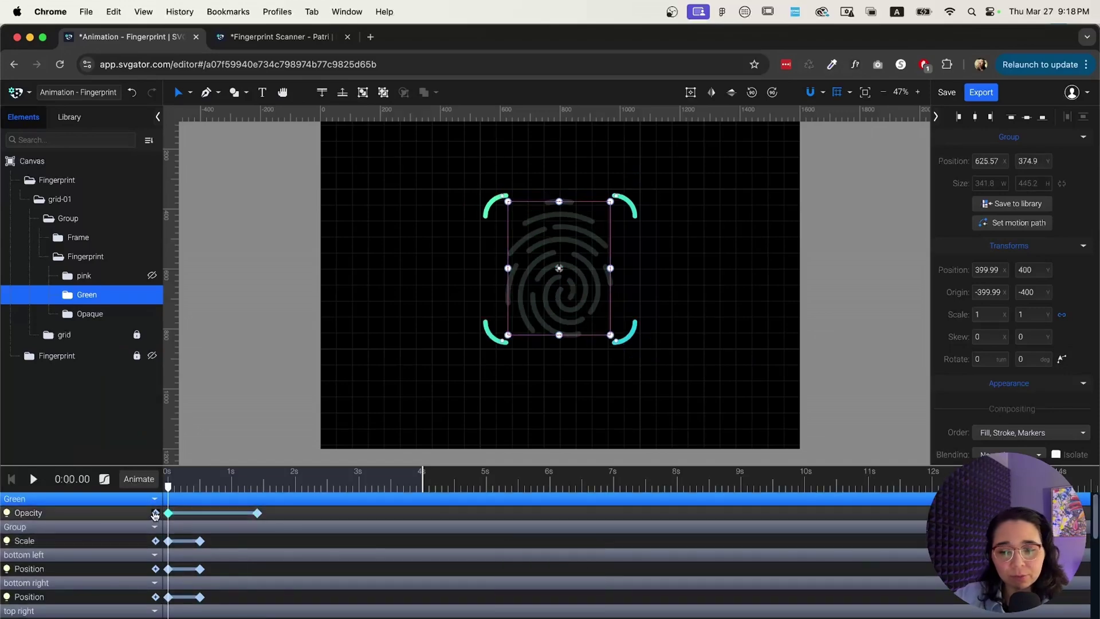
# Step: Set the Green group's opacity to 0% at the 1.4 s keyframe
pyautogui.scroll(-3, 1097, 303)
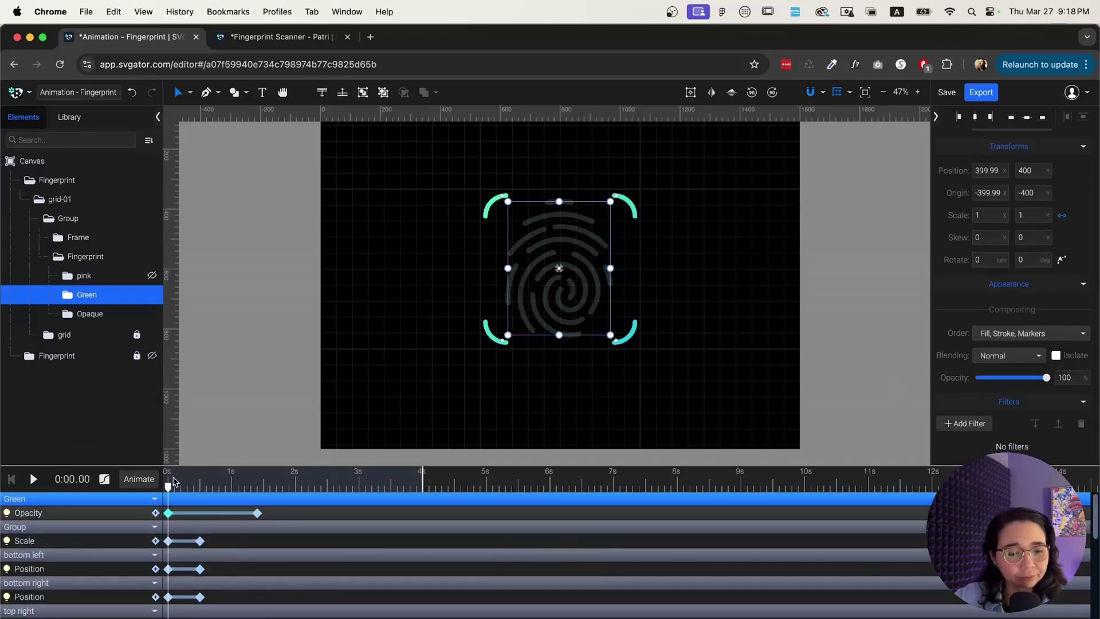
pyautogui.moveTo(169, 486); pyautogui.dragTo(258, 487)
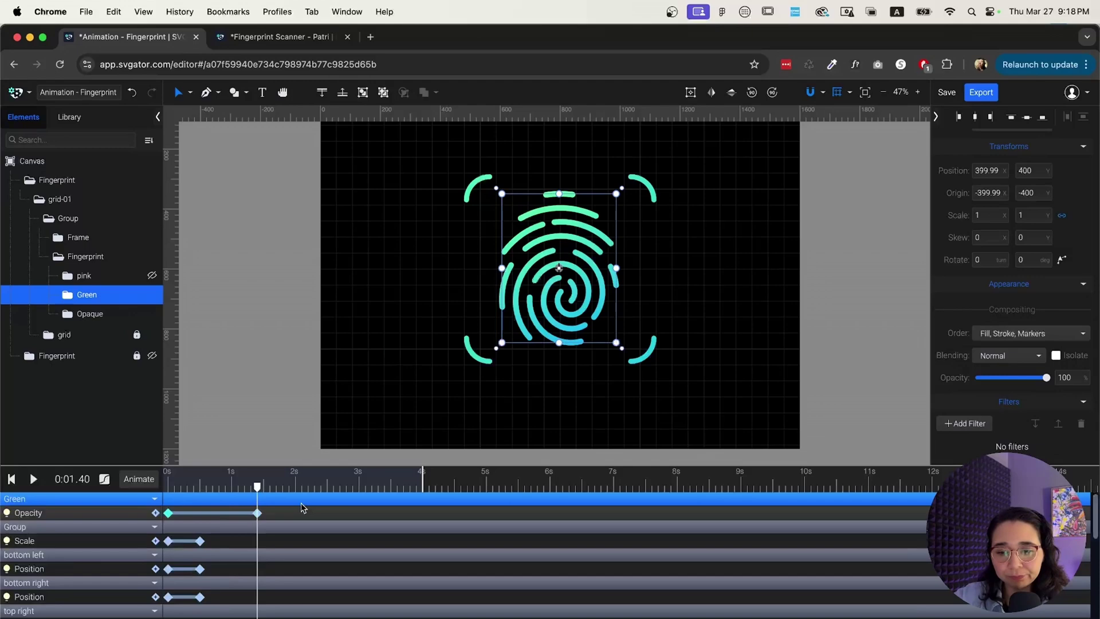
pyautogui.click(1068, 379)
pyautogui.write('0')
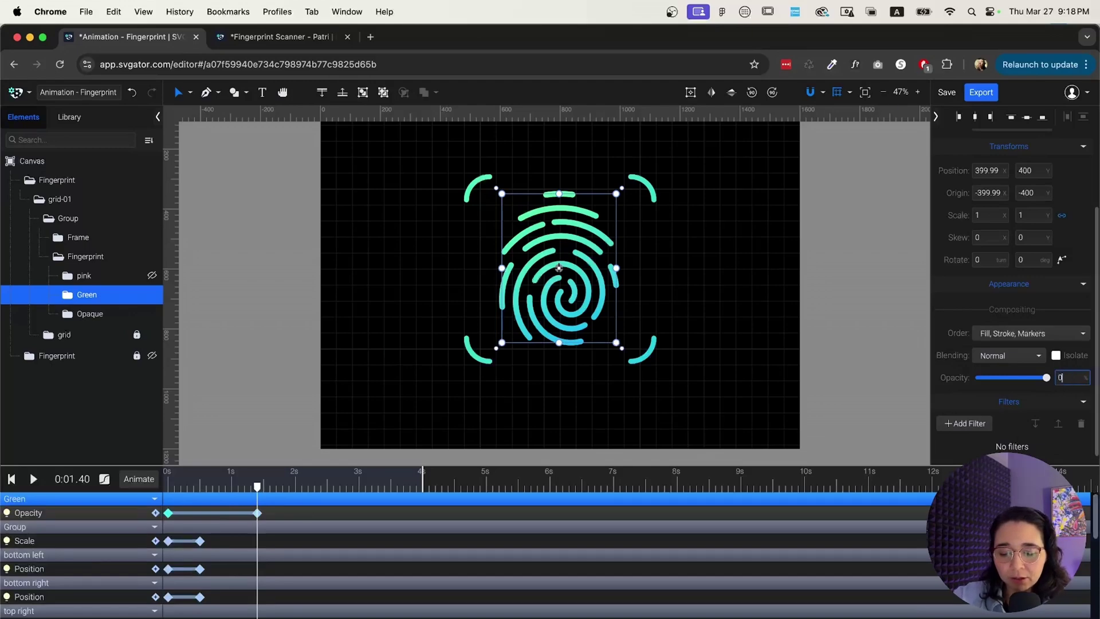
pyautogui.press('Return')
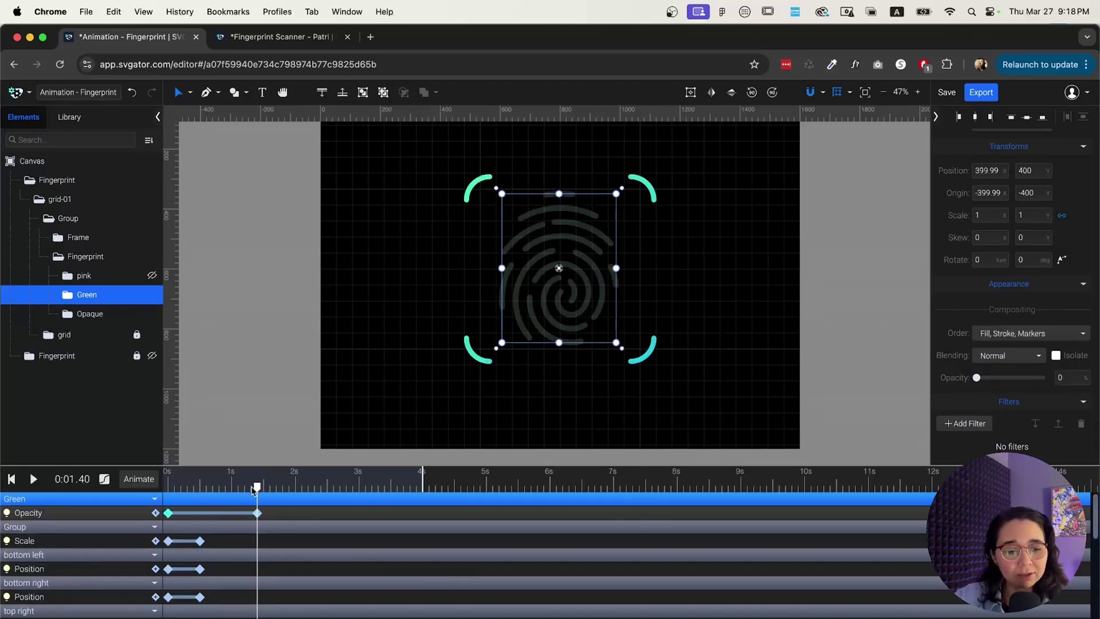
# Step: Check the fade and paste a copy of the Green group's 0 s Opacity keyframe at 1.1 s
pyautogui.press('space')
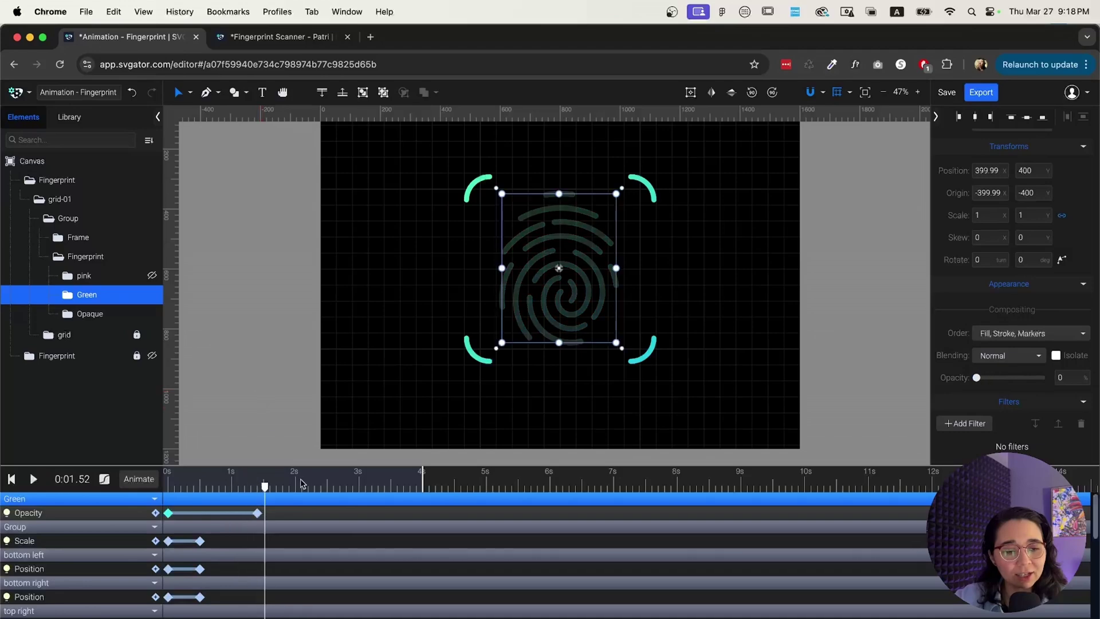
pyautogui.moveTo(264, 489); pyautogui.dragTo(244, 518)
pyautogui.click(167, 513)
pyautogui.press('super+c')
pyautogui.press('super+v')
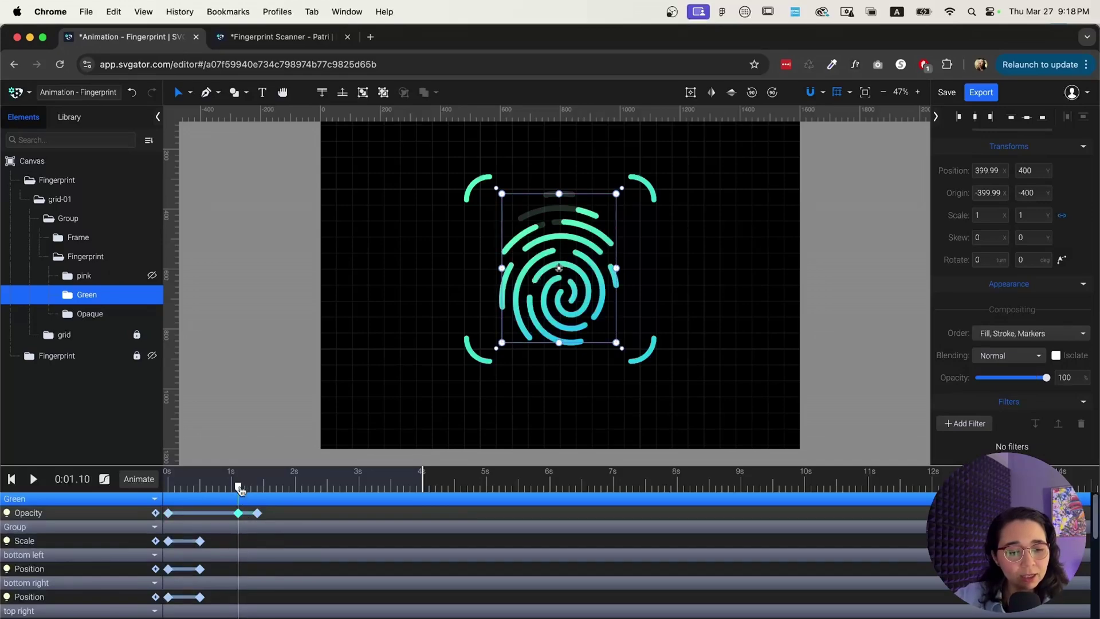
# Step: Shift the Green group's last two Opacity keyframes to 1.4 s and 1.7 s, and play back the fade-out
pyautogui.moveTo(239, 491); pyautogui.dragTo(173, 494)
pyautogui.press('space')
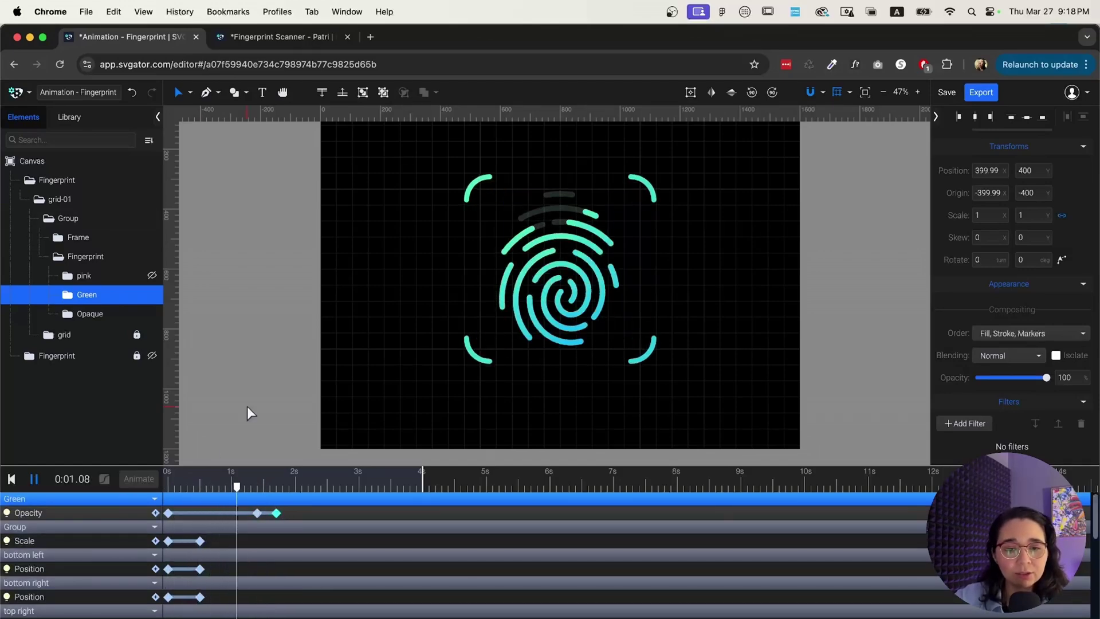
pyautogui.press('space')
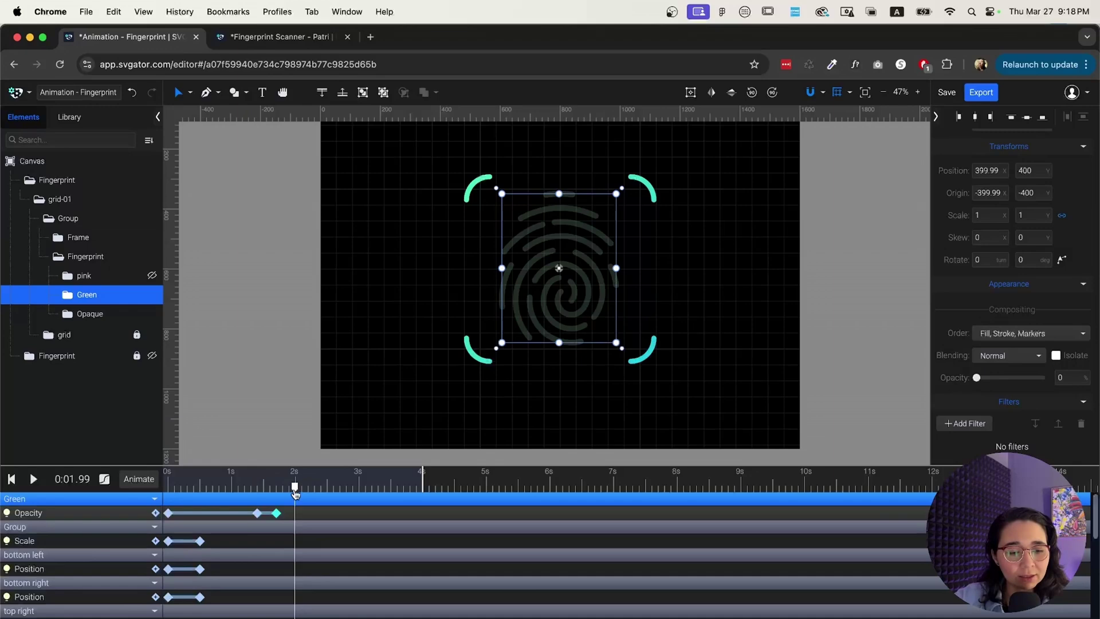
# Step: Apply Ease Out easing to all of the Green group's Opacity keyframes
pyautogui.moveTo(295, 487); pyautogui.dragTo(260, 497)
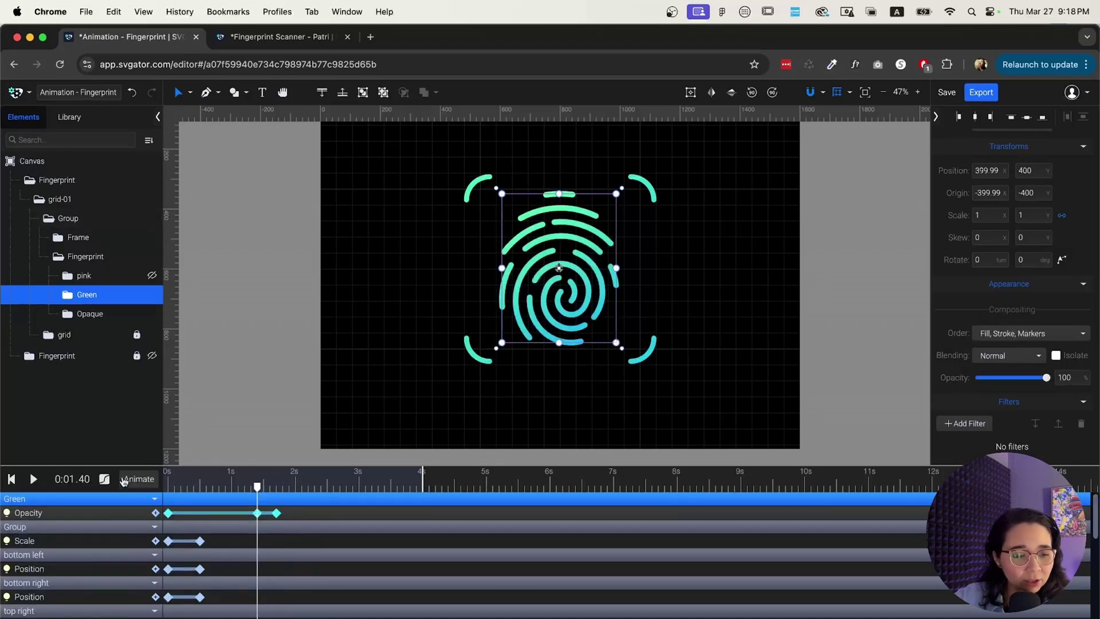
pyautogui.click(103, 484)
pyautogui.scroll(-5, 220, 367)
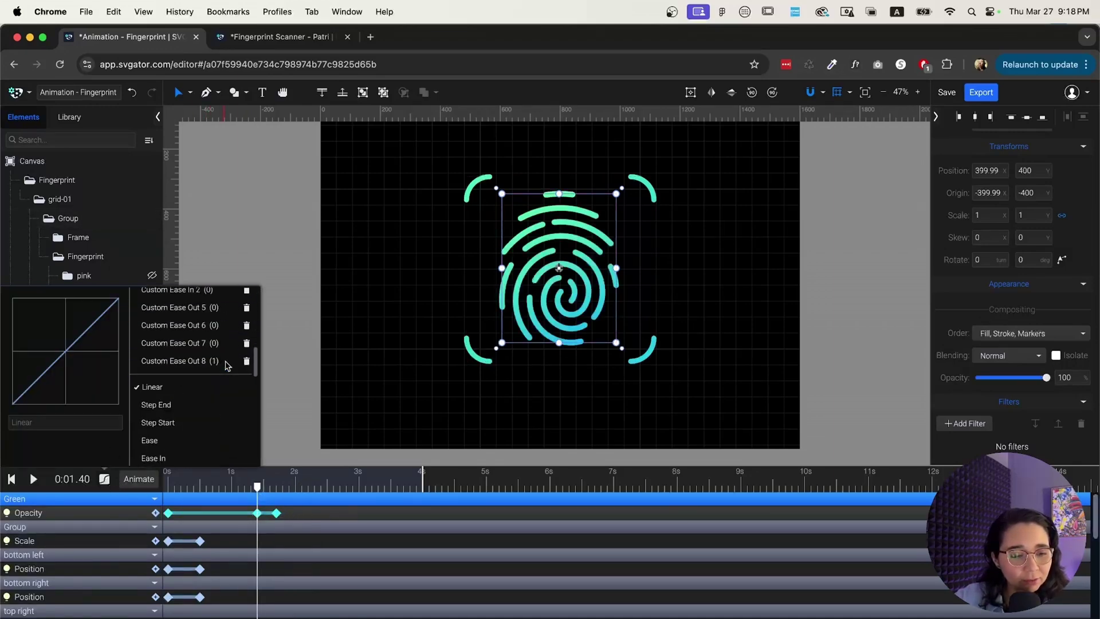
pyautogui.click(202, 343)
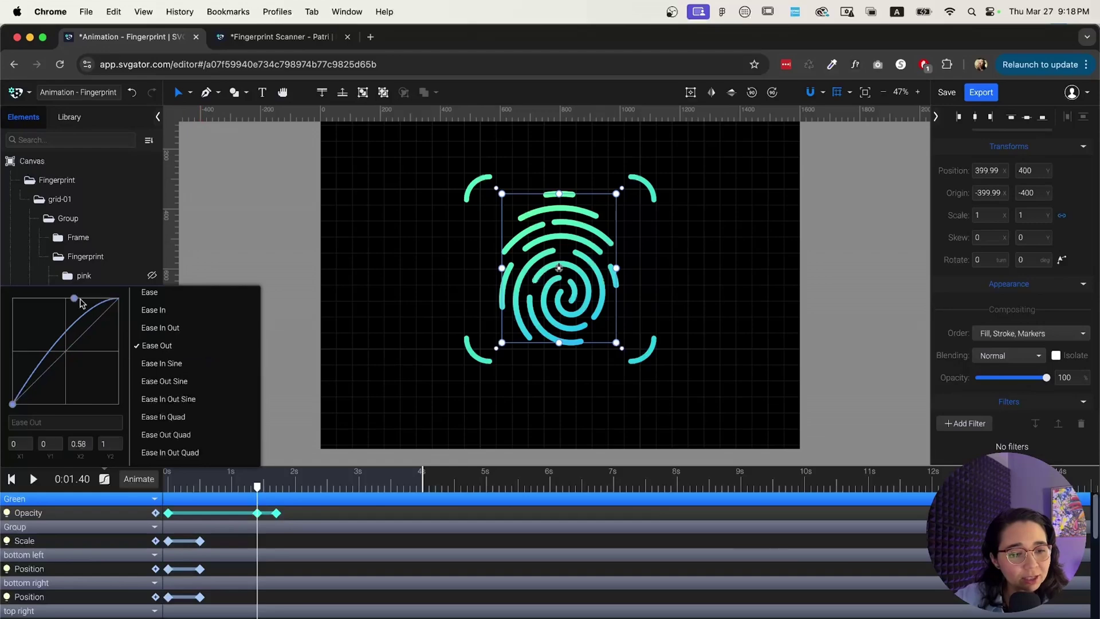
# Step: Reshape the Green group's Opacity easing into a stronger custom ease-out with X2 0.07 and Y2 1.01, and play back the fade
pyautogui.moveTo(67, 300); pyautogui.dragTo(9, 300)
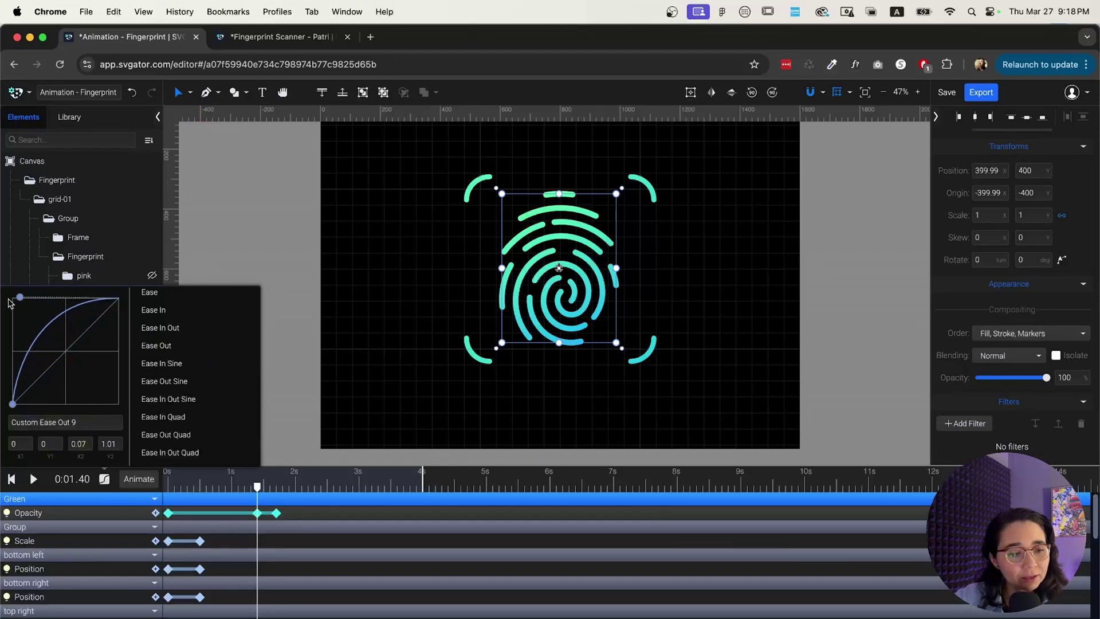
pyautogui.click(236, 252)
pyautogui.press('space')
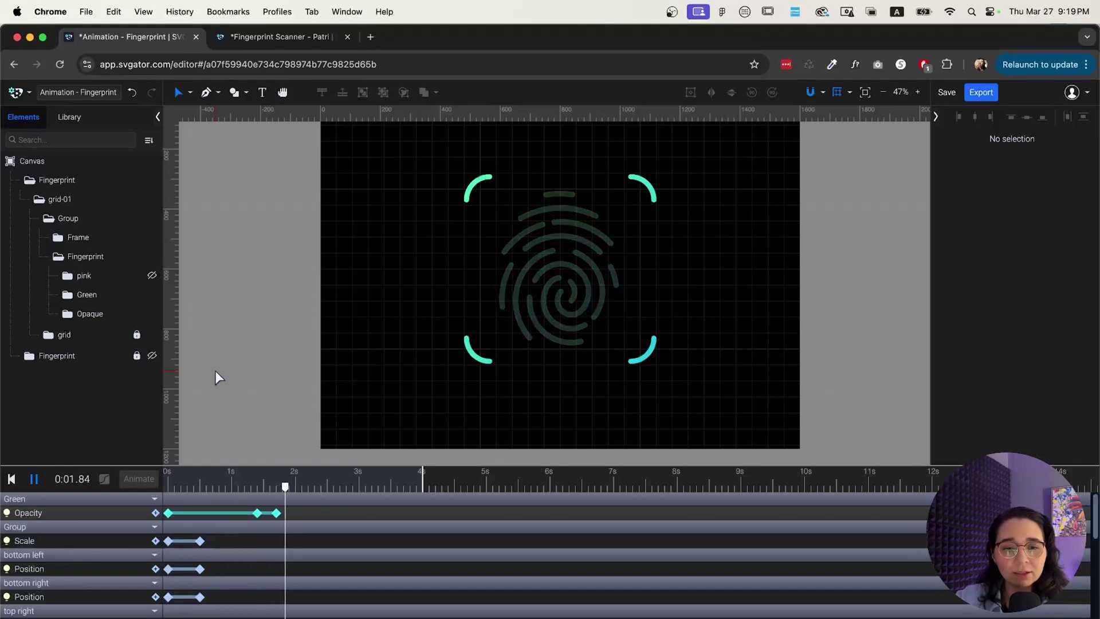
pyautogui.press('space')
pyautogui.moveTo(300, 488); pyautogui.dragTo(276, 488)
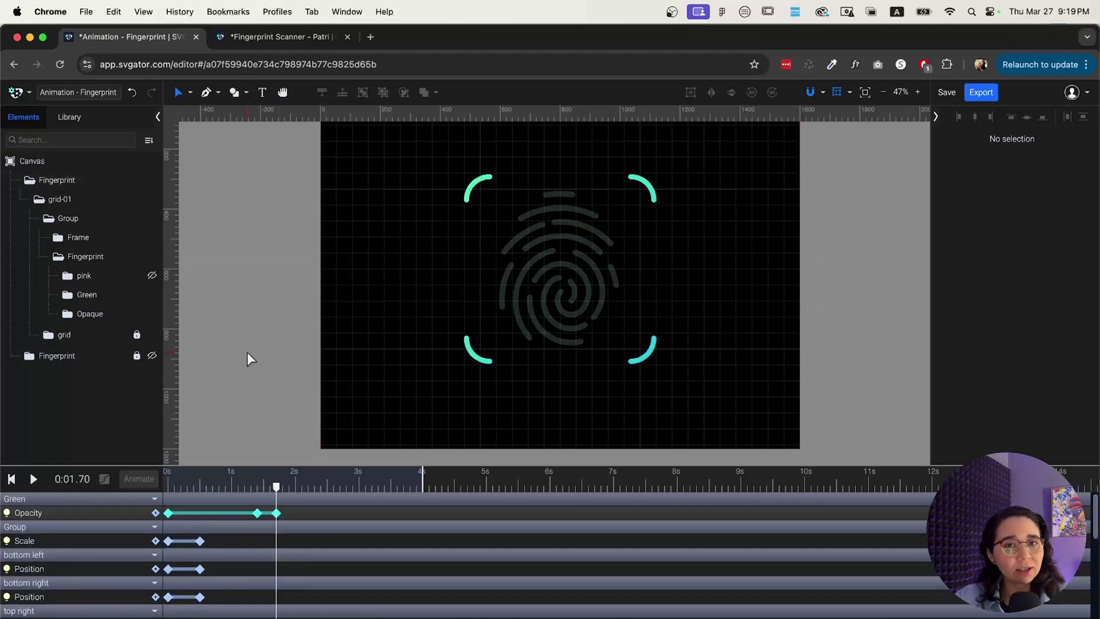
# Step: Paste a copy of the scanner Group's 0.5 s Scale keyframe at 1.4 s
pyautogui.click(480, 187)
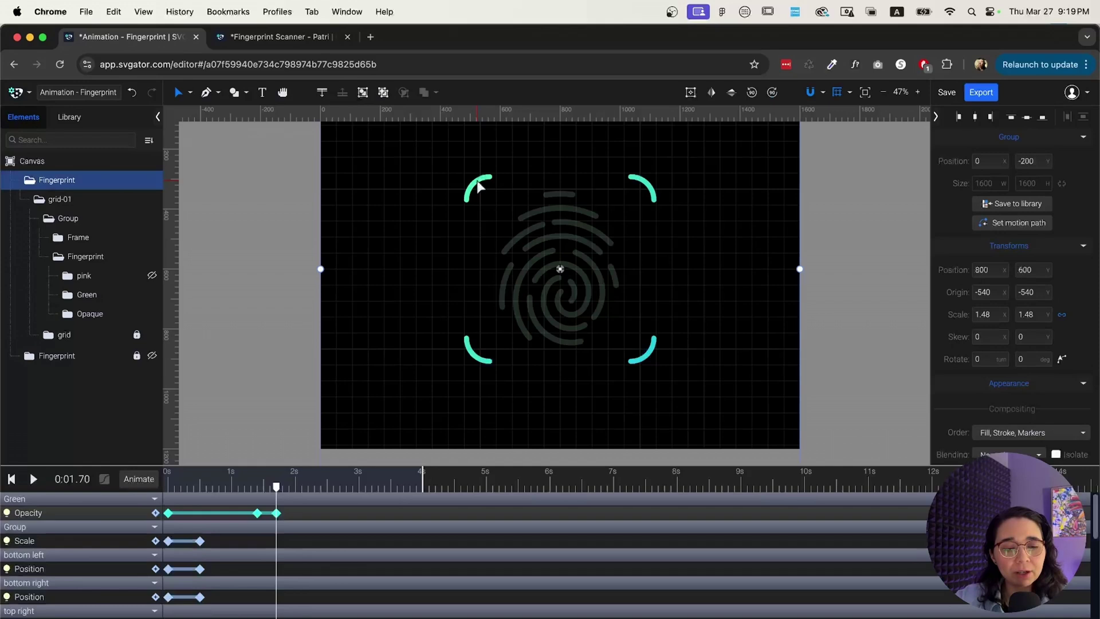
pyautogui.doubleClick(480, 187)
pyautogui.doubleClick(480, 187)
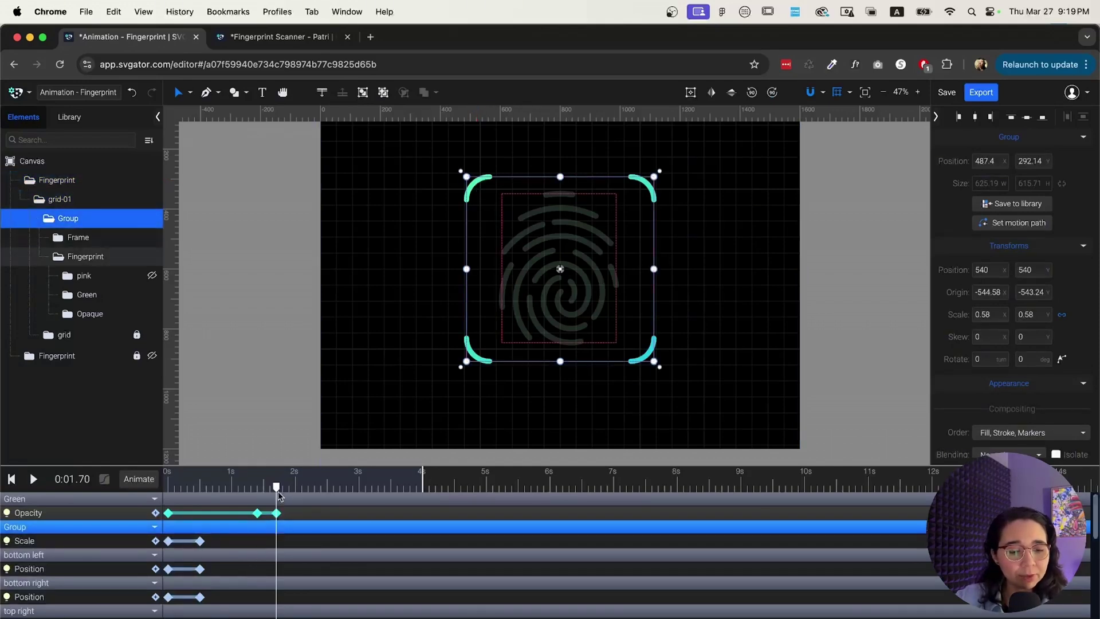
pyautogui.moveTo(277, 488); pyautogui.dragTo(193, 488)
pyautogui.click(200, 541)
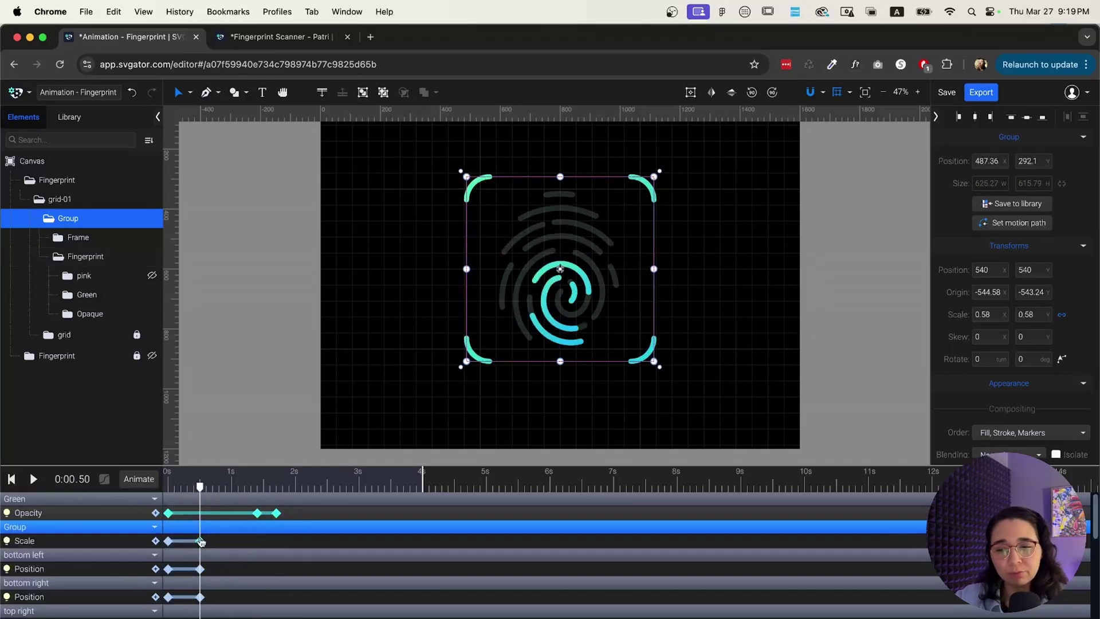
pyautogui.moveTo(201, 542); pyautogui.dragTo(263, 552)
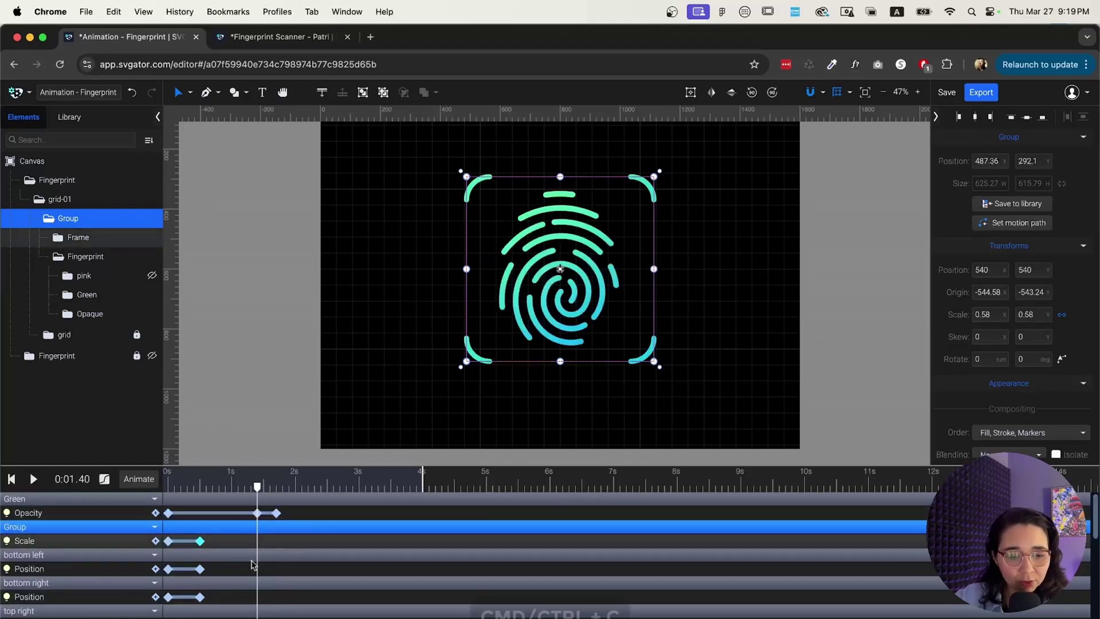
pyautogui.press('super+v')
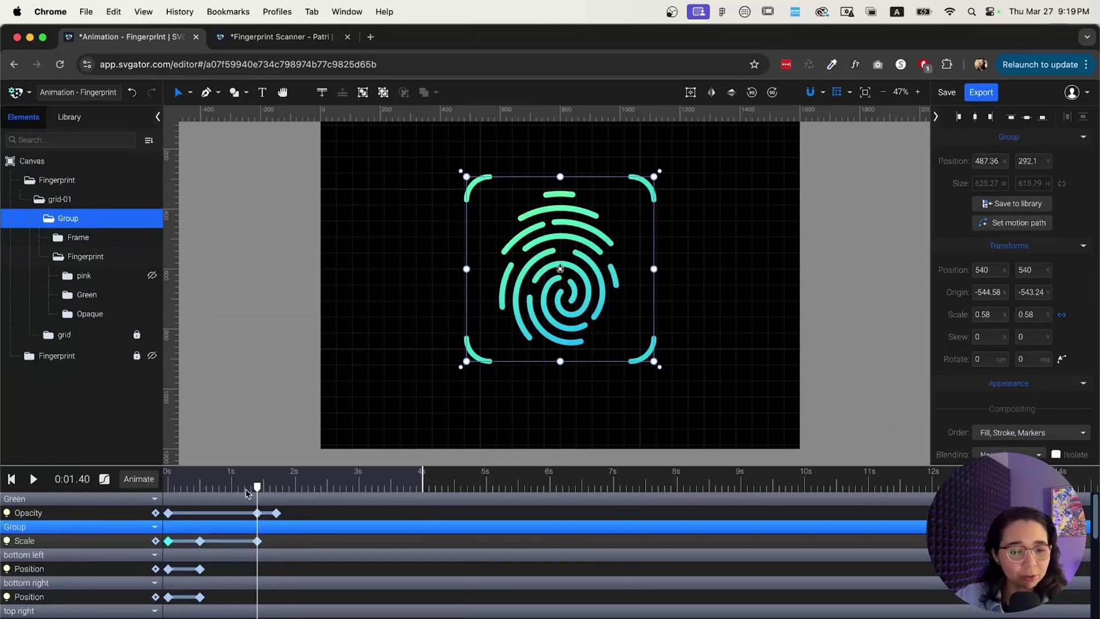
# Step: Paste a copy of the Group's 0 s Scale keyframe at 1.7 s and play back the scale-down
pyautogui.moveTo(258, 489); pyautogui.dragTo(277, 488)
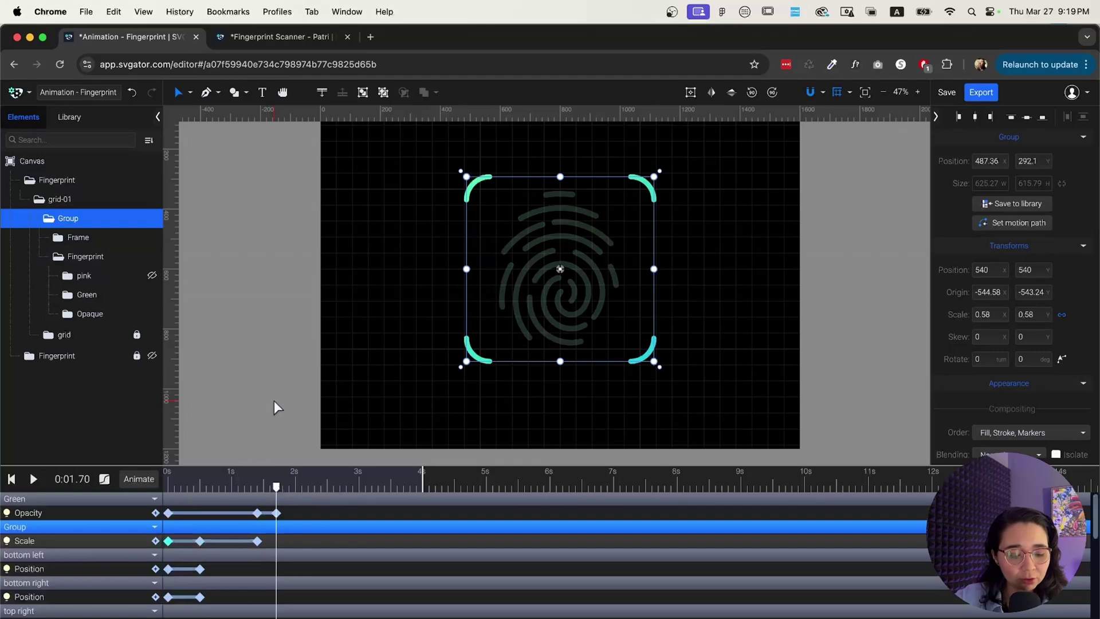
pyautogui.press('super+v')
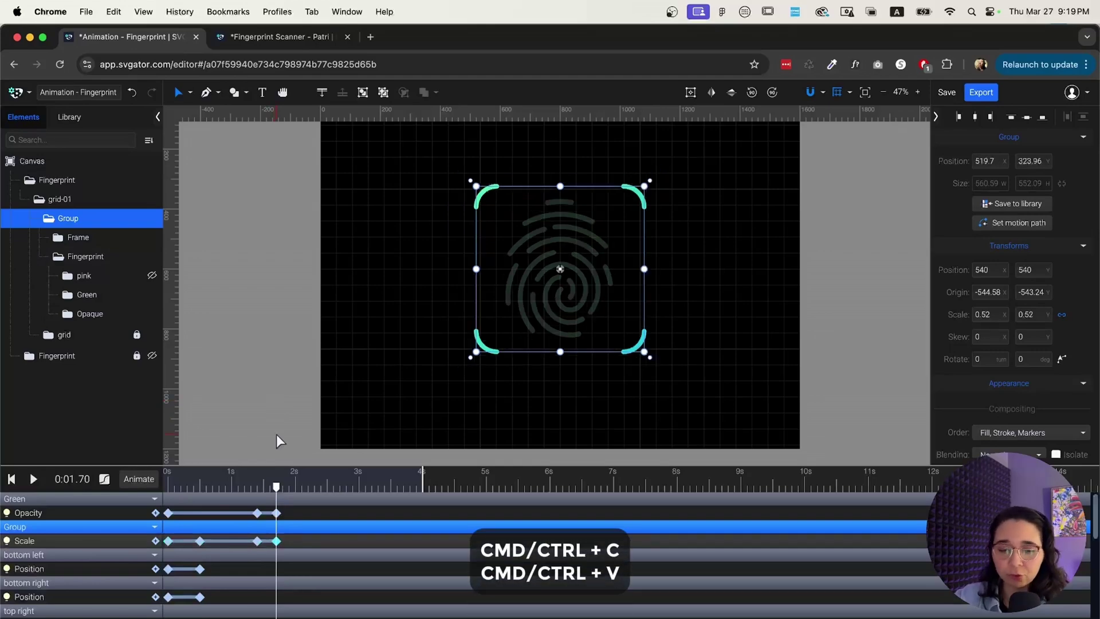
pyautogui.press('space')
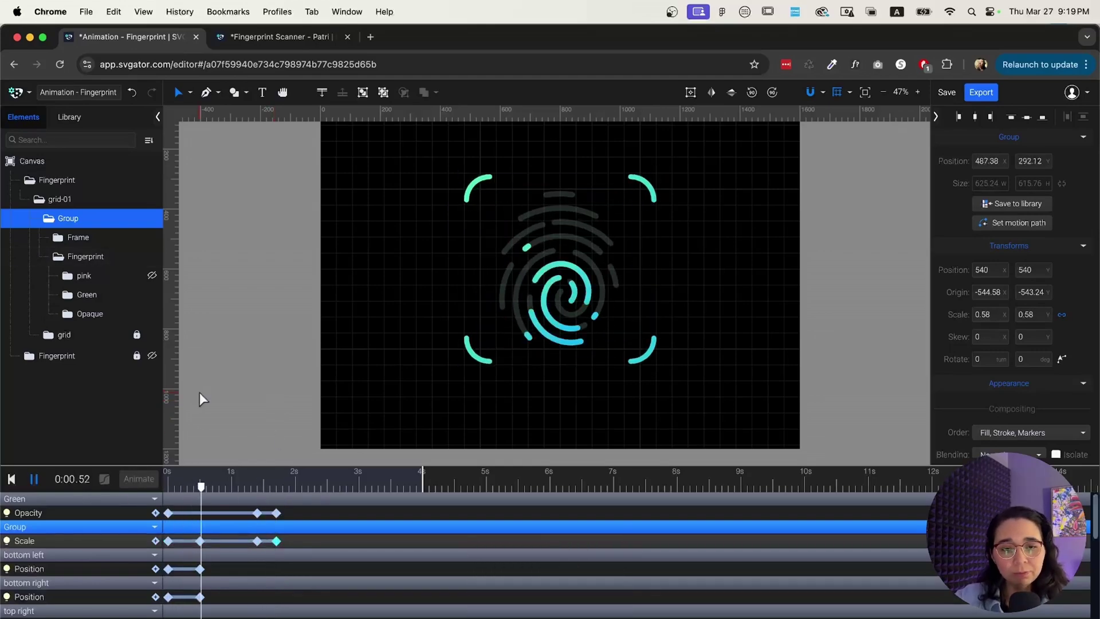
pyautogui.press('space')
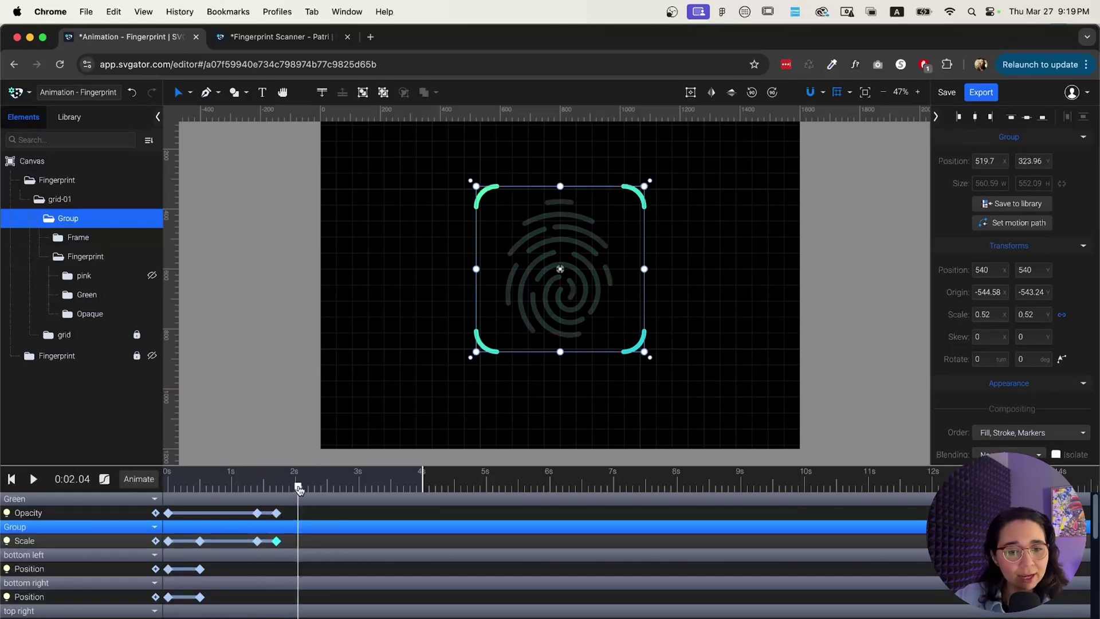
pyautogui.moveTo(298, 488); pyautogui.dragTo(167, 487)
pyautogui.press('space')
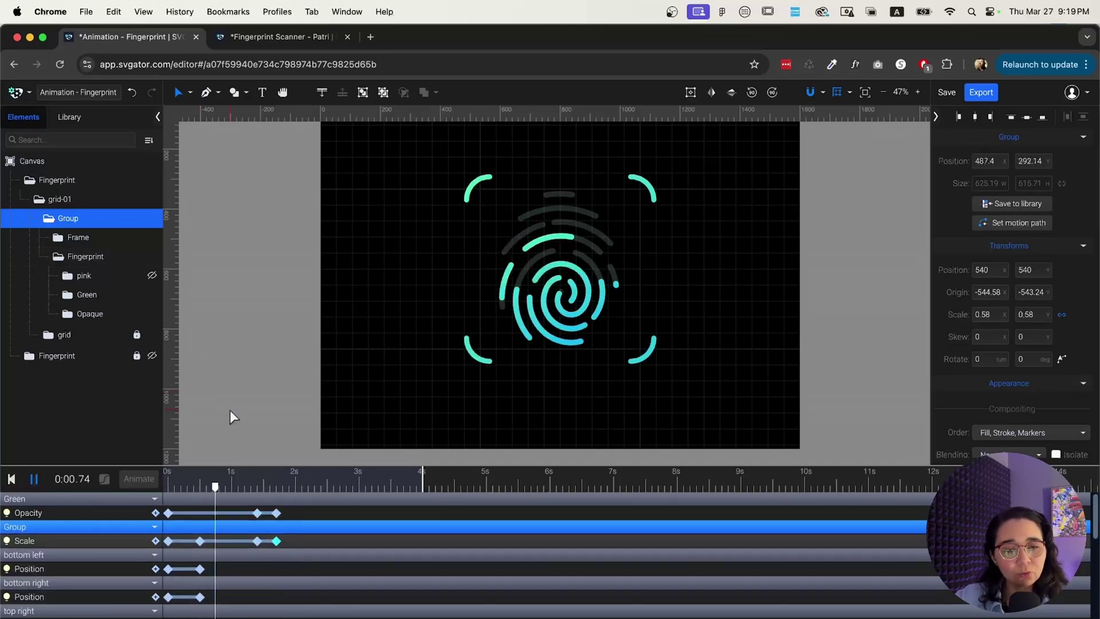
pyautogui.press('space')
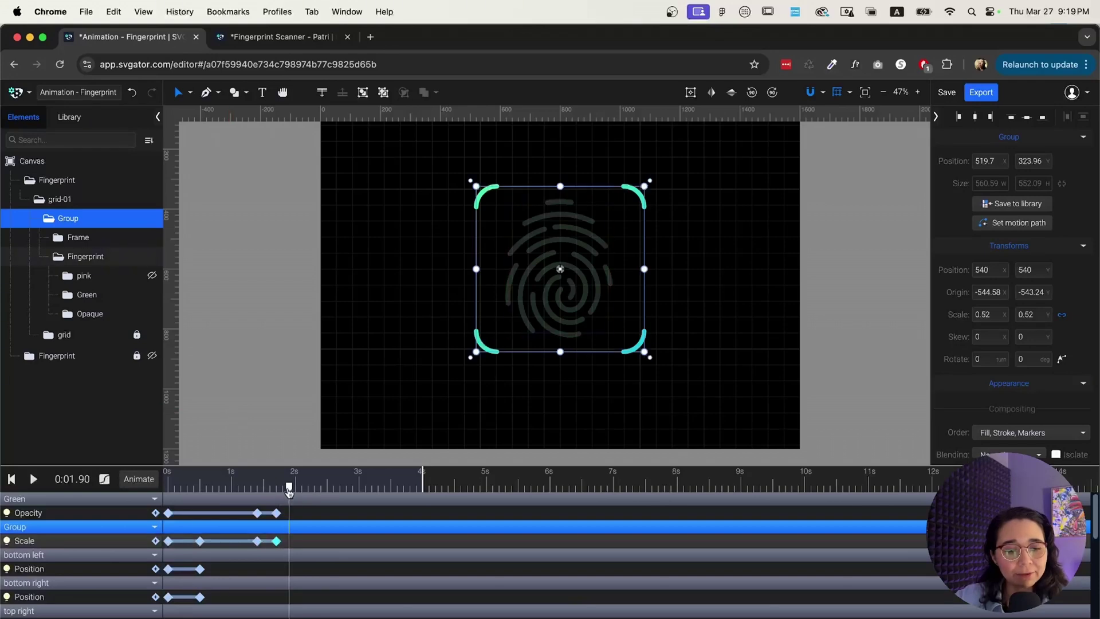
pyautogui.moveTo(288, 492)
pyautogui.mouseDown()
pyautogui.moveTo(255, 493)
pyautogui.moveTo(277, 501)
pyautogui.mouseUp()
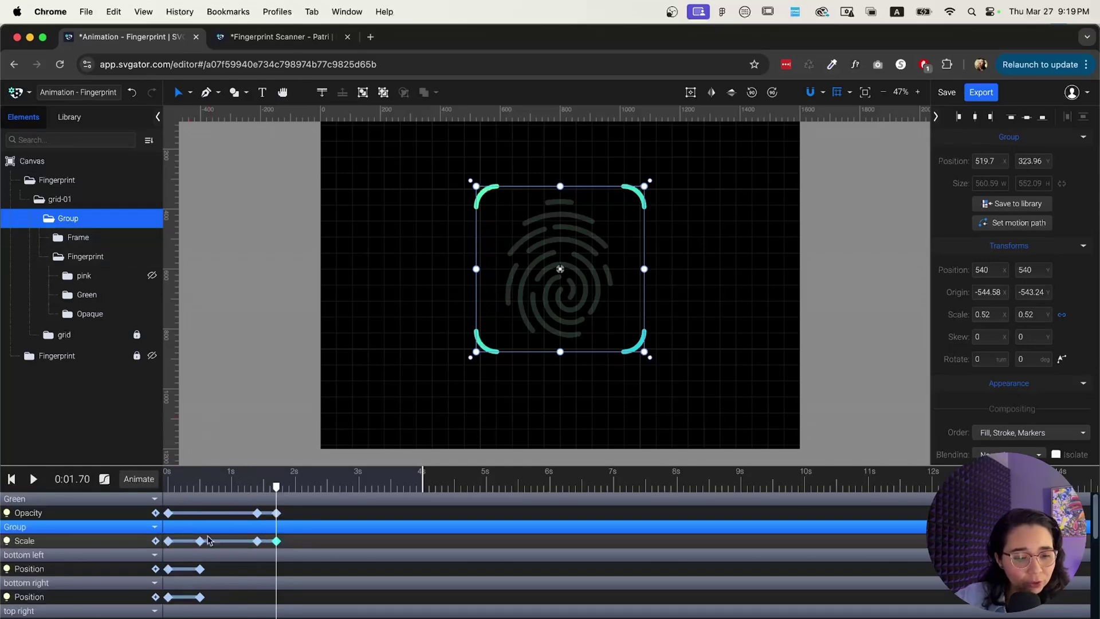
# Step: Paste copies of the bottom left corner's Position keyframes, the 0 s one at 1.7 s and the 0.5 s one at 1.4 s
pyautogui.click(203, 554)
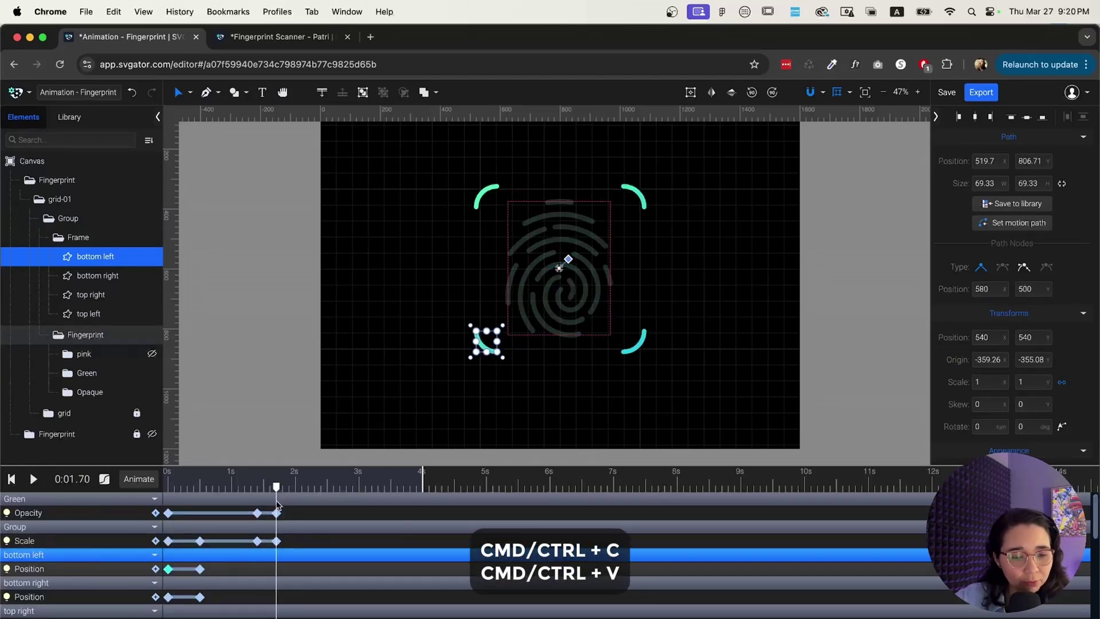
pyautogui.press('super+v')
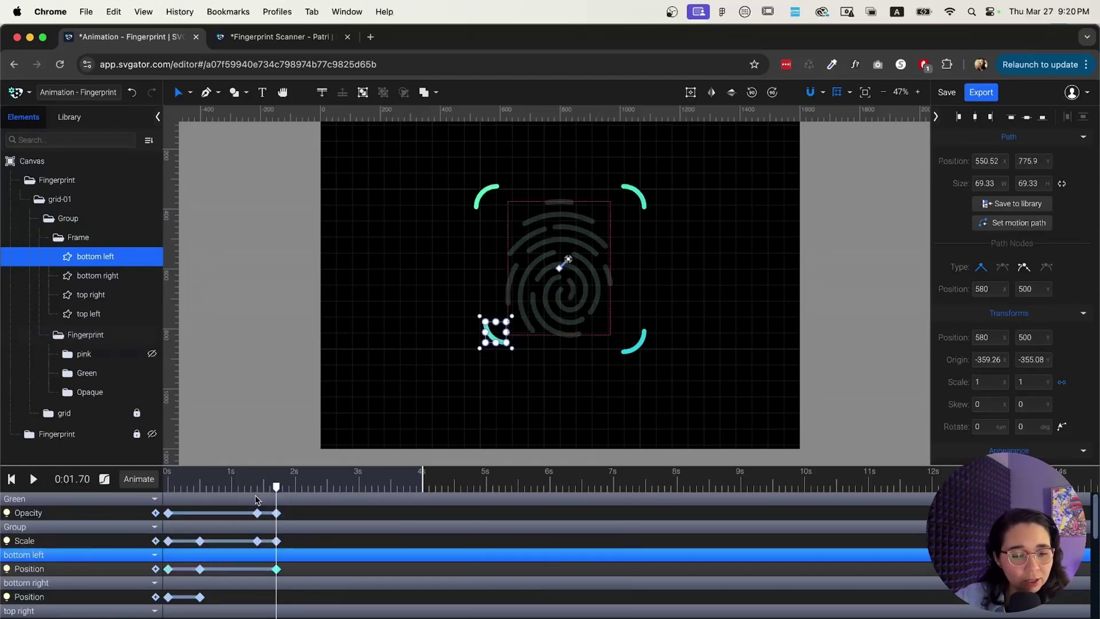
pyautogui.click(200, 569)
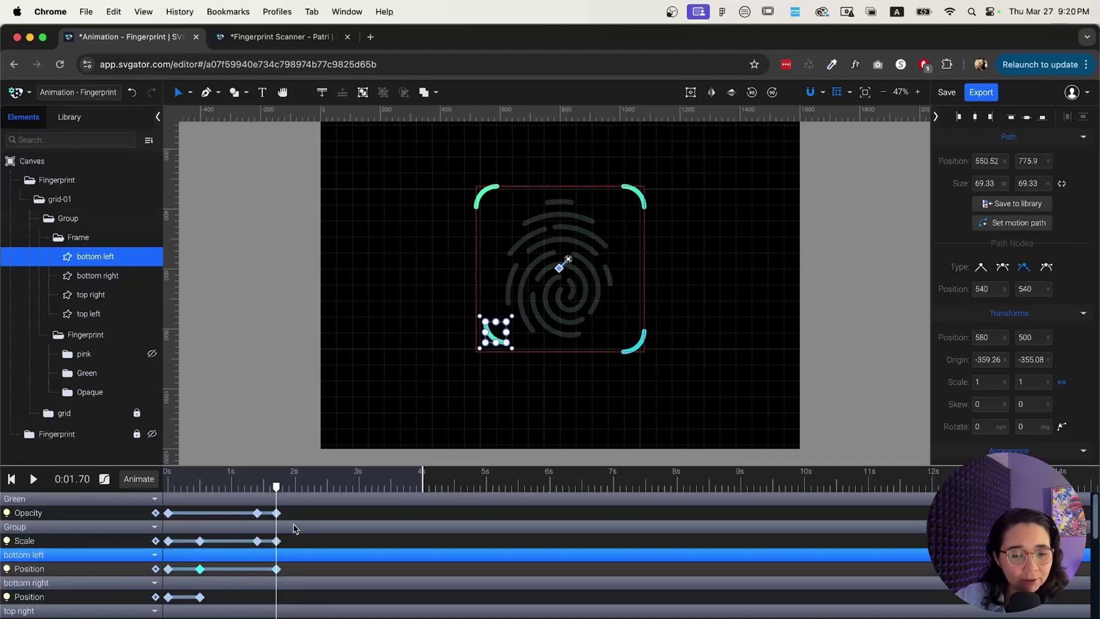
pyautogui.moveTo(276, 488); pyautogui.dragTo(257, 487)
pyautogui.press('super+v')
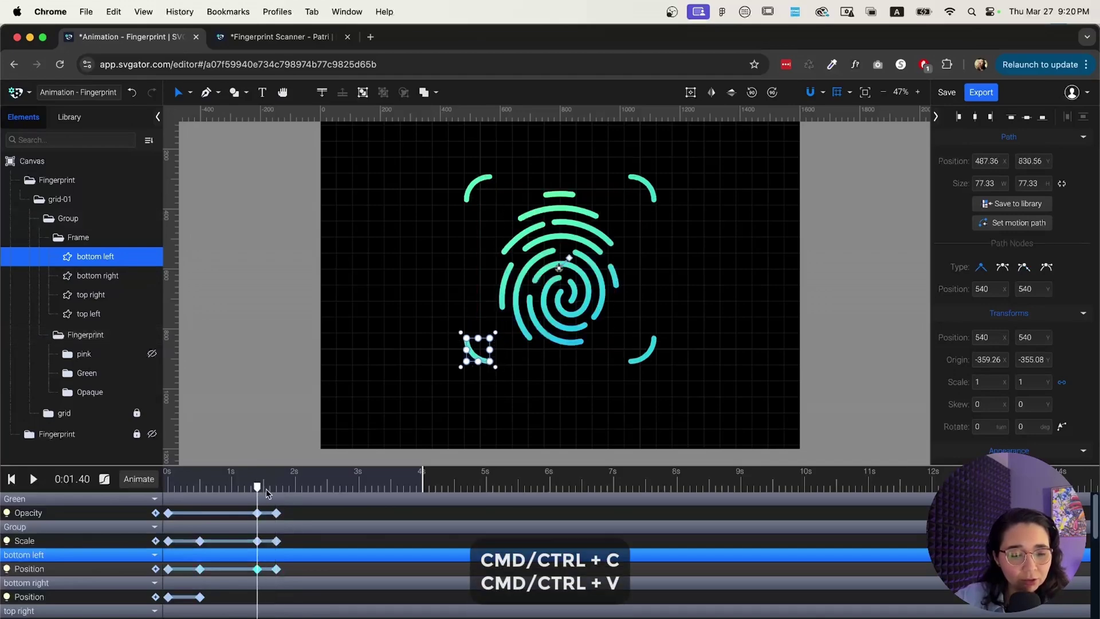
# Step: Duplicate the bottom right corner's Position keyframes, placing the 0 s one at 1.7 s and the 0.5 s one at 1.4 s
pyautogui.click(253, 593)
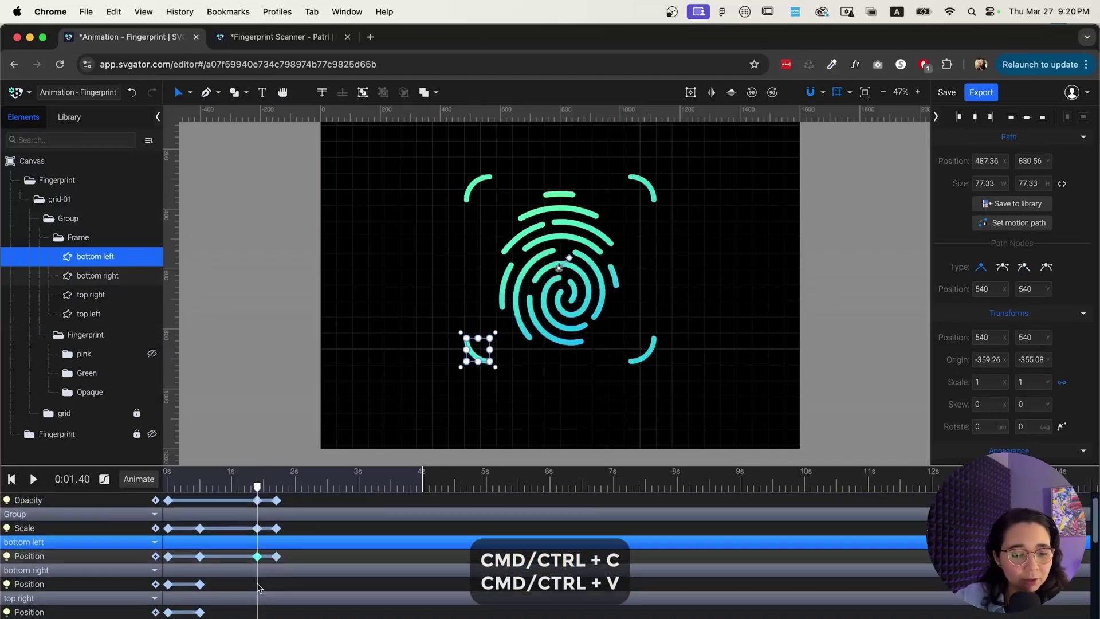
pyautogui.click(167, 580)
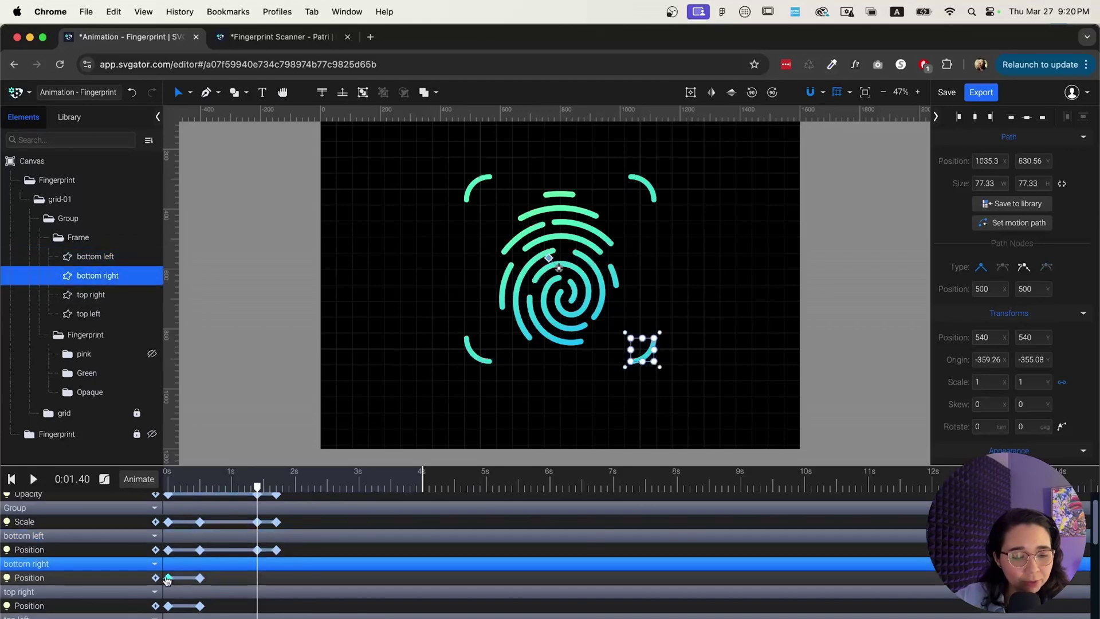
pyautogui.moveTo(257, 487)
pyautogui.mouseDown()
pyautogui.moveTo(277, 489)
pyautogui.moveTo(258, 488)
pyautogui.mouseUp()
pyautogui.press('super+v')
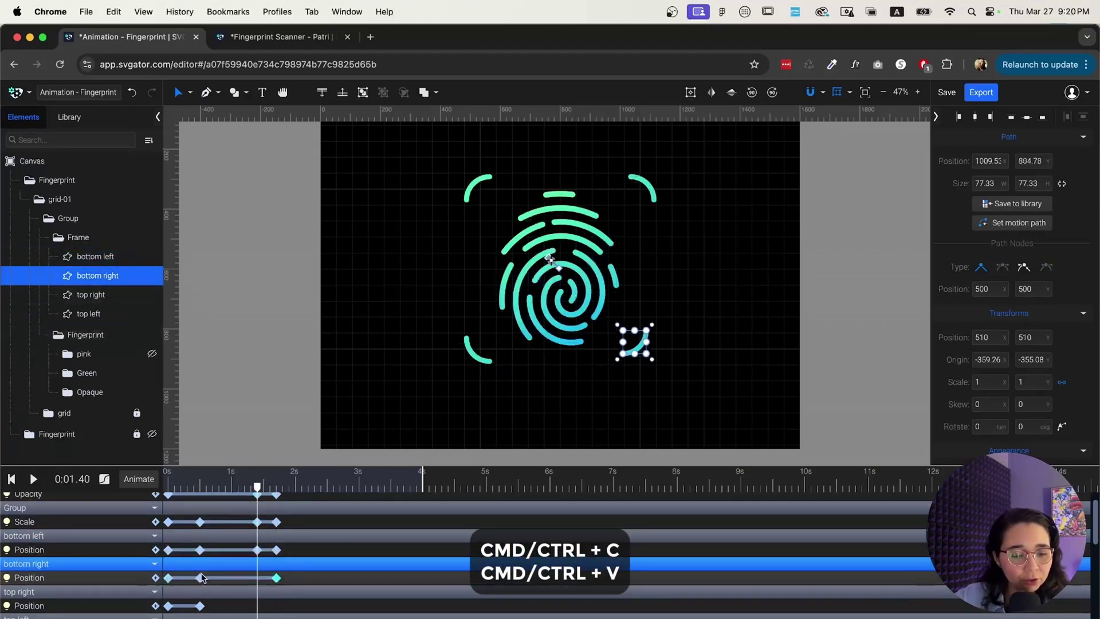
pyautogui.click(200, 578)
pyautogui.press('super+c')
pyautogui.press('super+v')
# Step: Paste copies of the top right and top left corners' 0 s Position keyframes at 1.7 s
pyautogui.click(34, 592)
pyautogui.moveTo(258, 487); pyautogui.dragTo(278, 488)
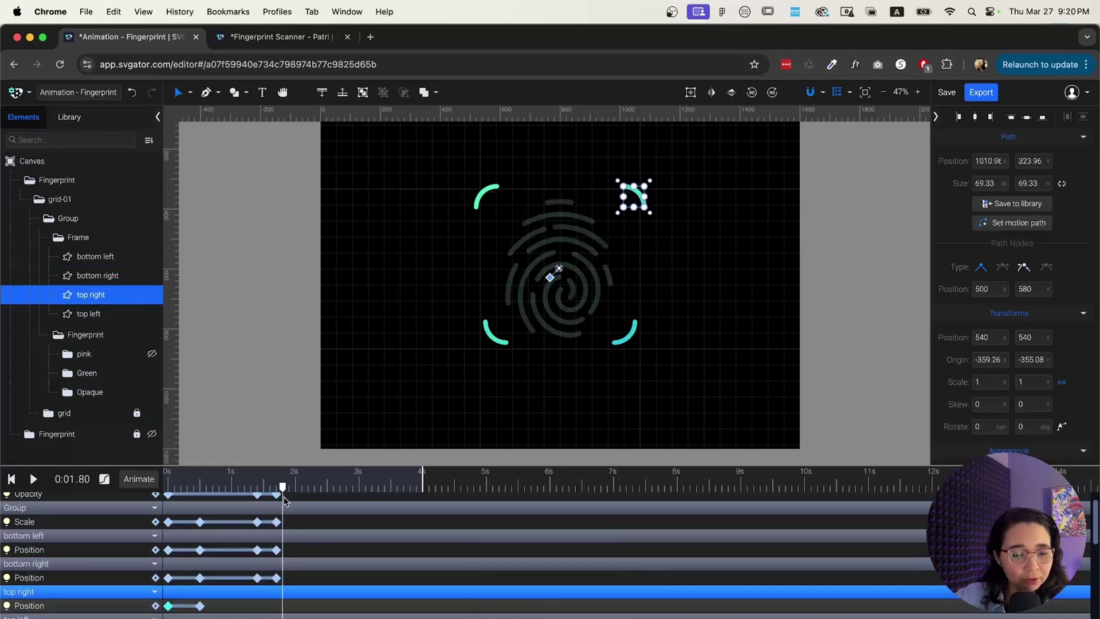
pyautogui.press('super+v')
pyautogui.click(256, 615)
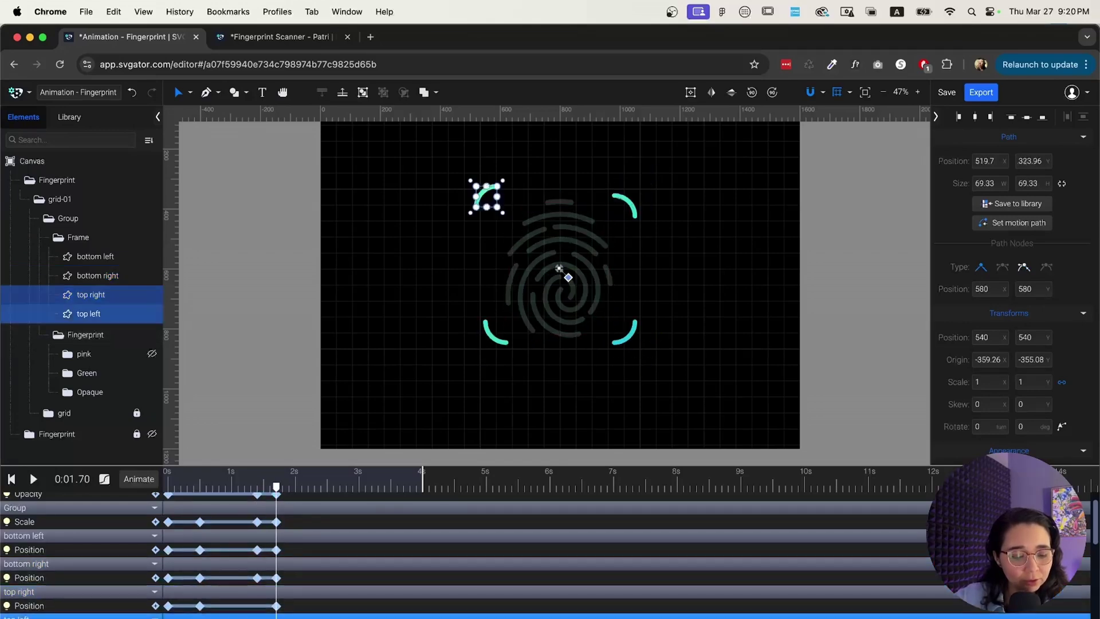
# Step: Paste copies of the top right and top left corners' 0.5 s Position keyframes at 1.4 s
pyautogui.click(257, 488)
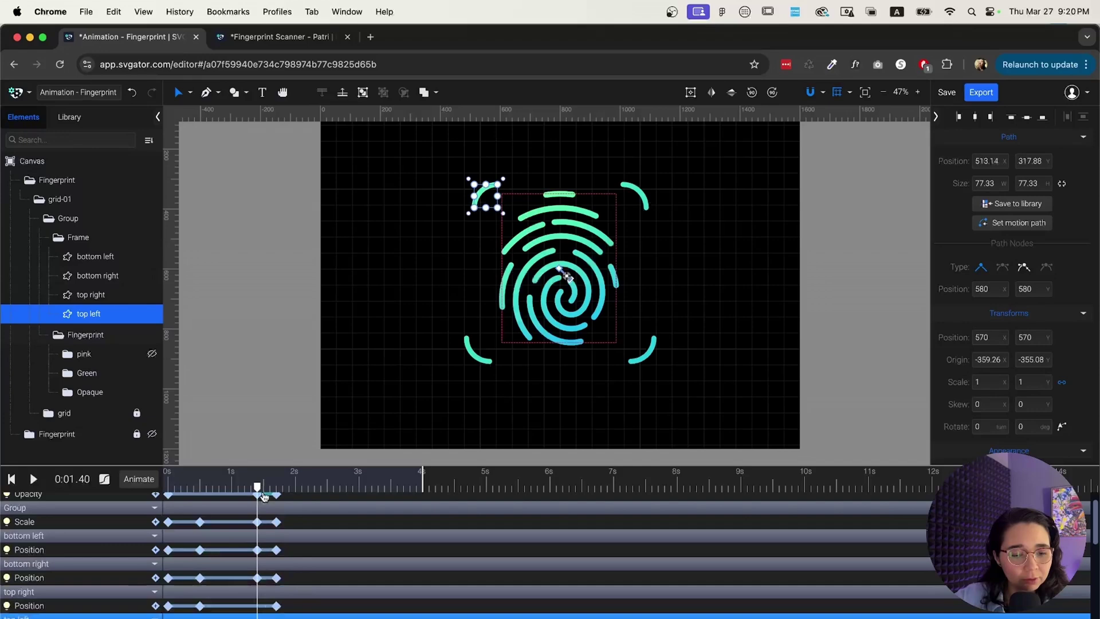
pyautogui.click(196, 606)
pyautogui.press('super+v')
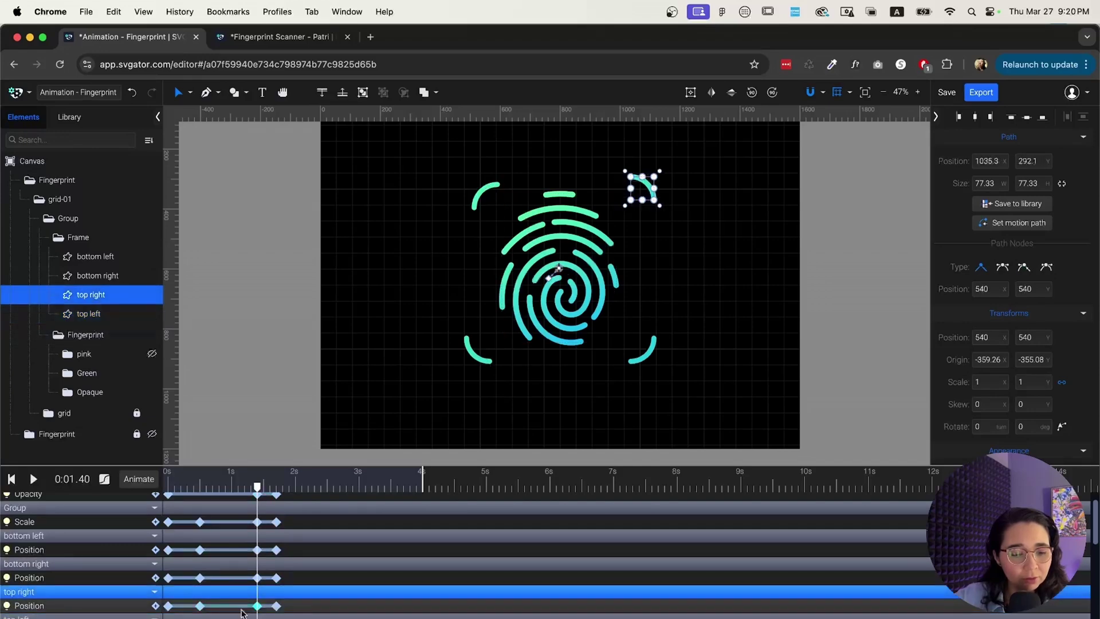
pyautogui.click(197, 617)
pyautogui.press('super+v')
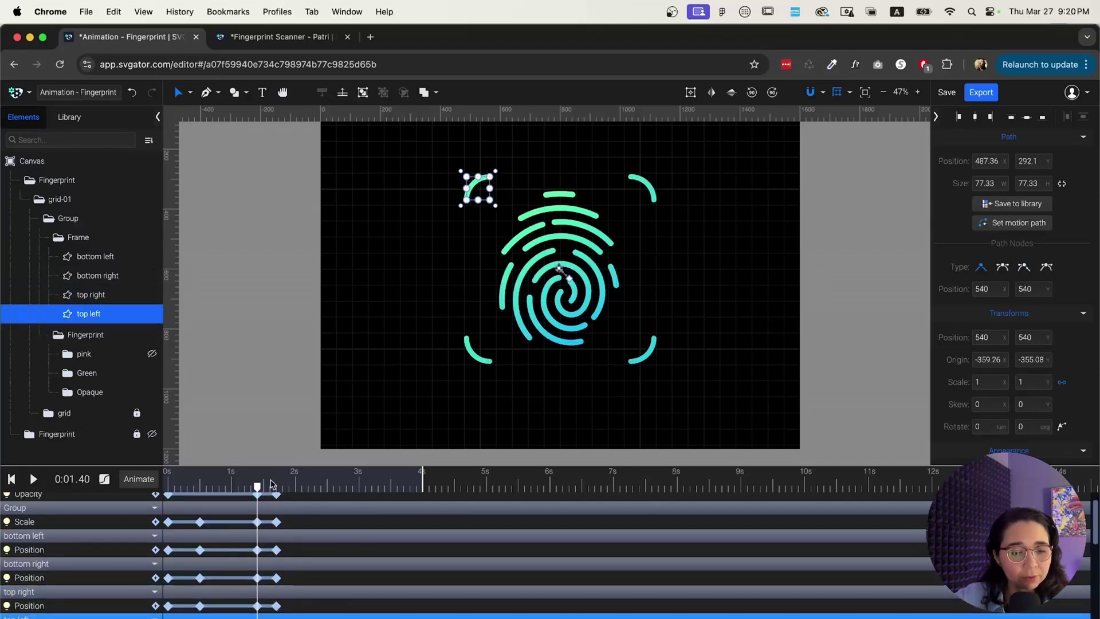
# Step: Play back the scanner animation from the start to check the frame contraction, and return the playhead to 1.7 s
pyautogui.press('Home')
pyautogui.press('space')
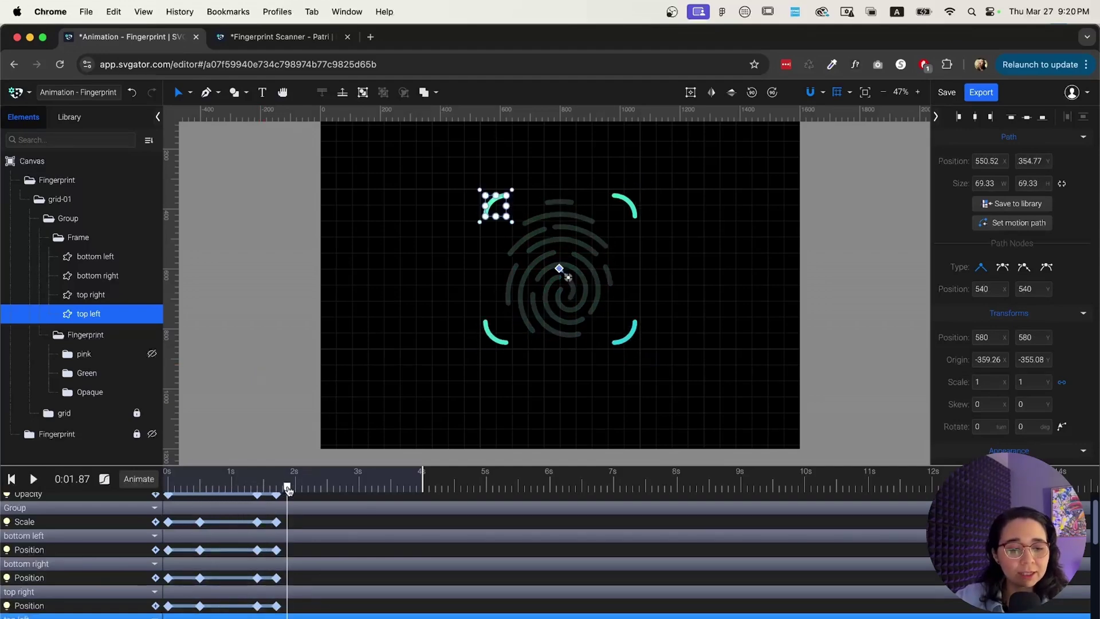
pyautogui.press('Home')
pyautogui.press('space')
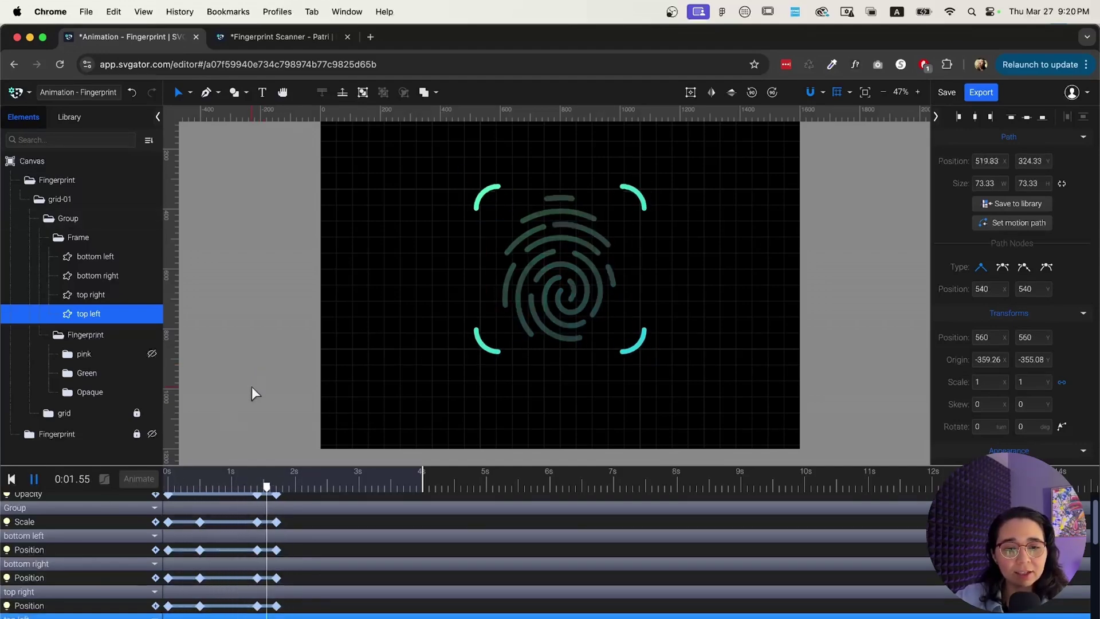
pyautogui.press('space')
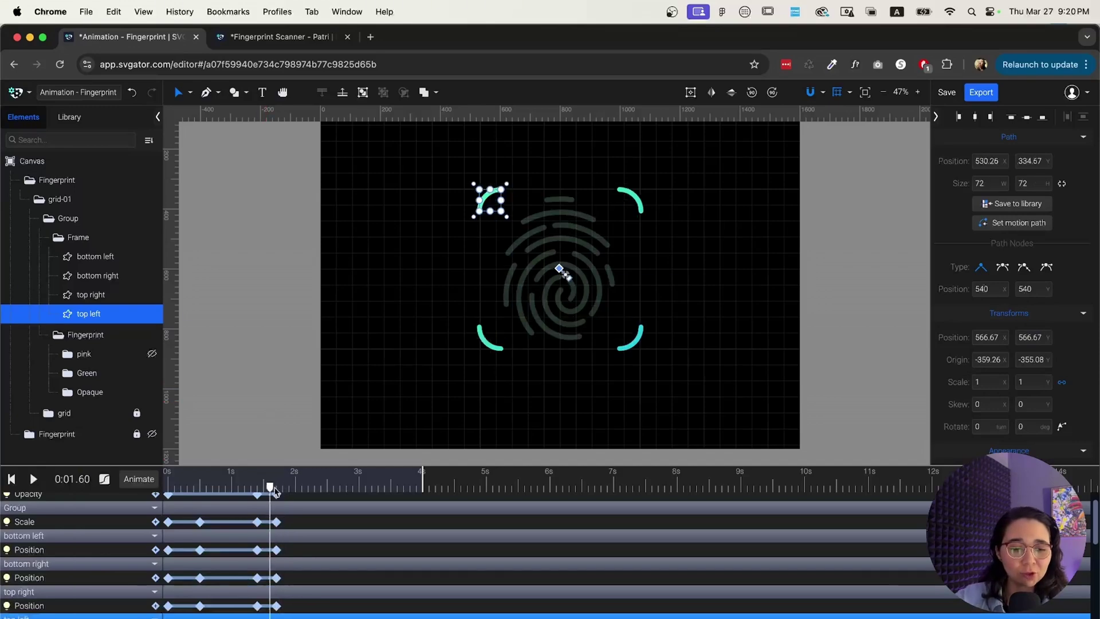
pyautogui.click(275, 488)
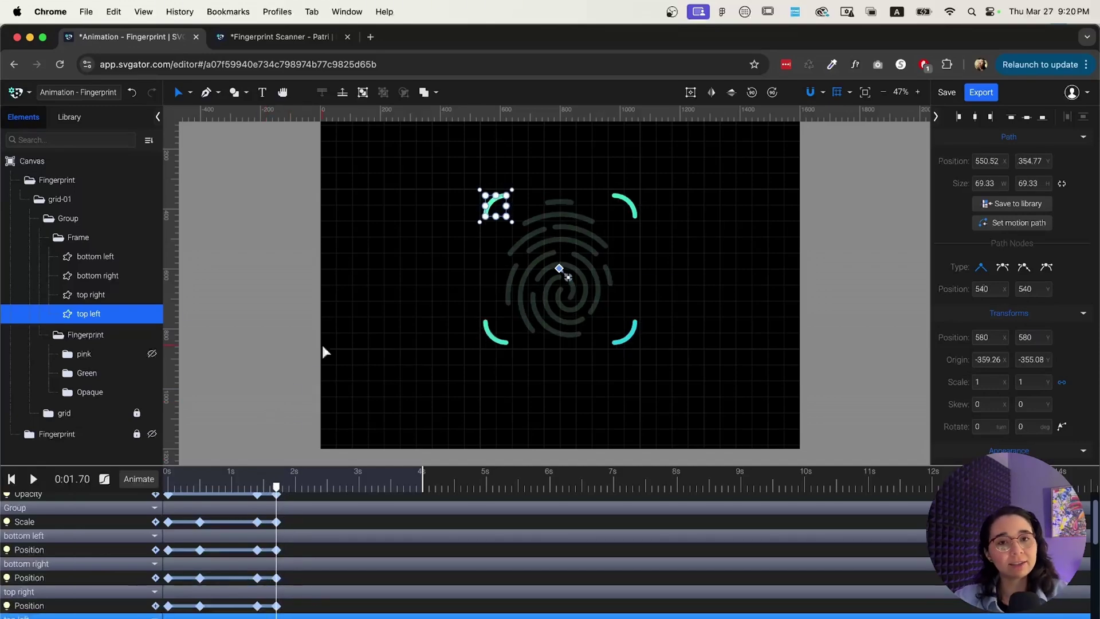
# Step: Enlarge the timeline area, examine the purple fingerprint reference images in Figma, and return to the SVGator animation
pyautogui.moveTo(293, 465); pyautogui.dragTo(293, 440)
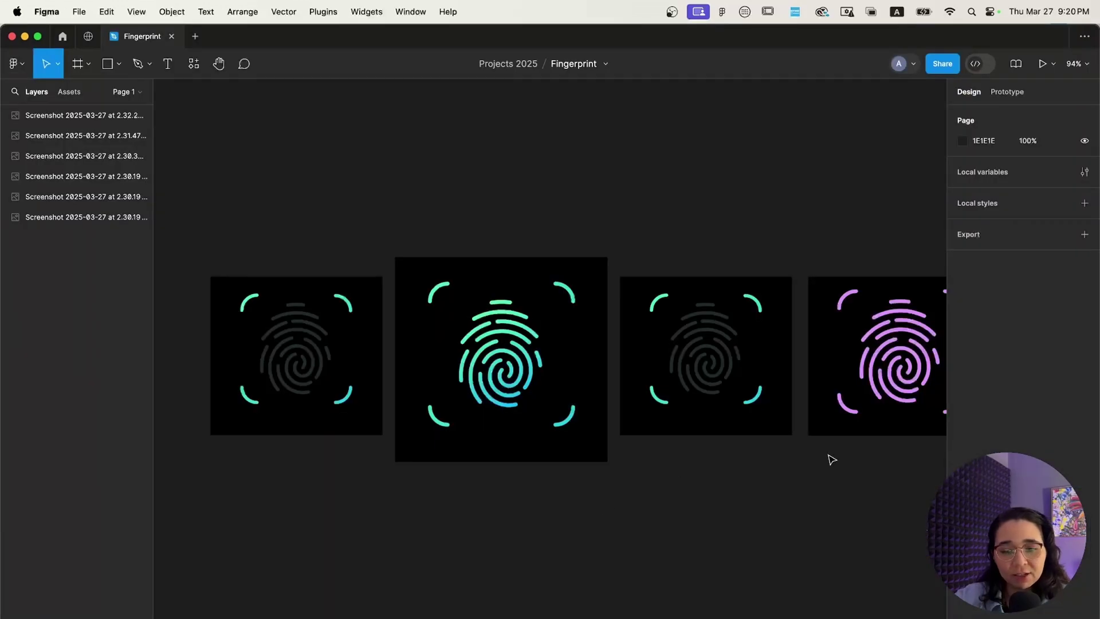
pyautogui.hscroll(10, 832, 460)
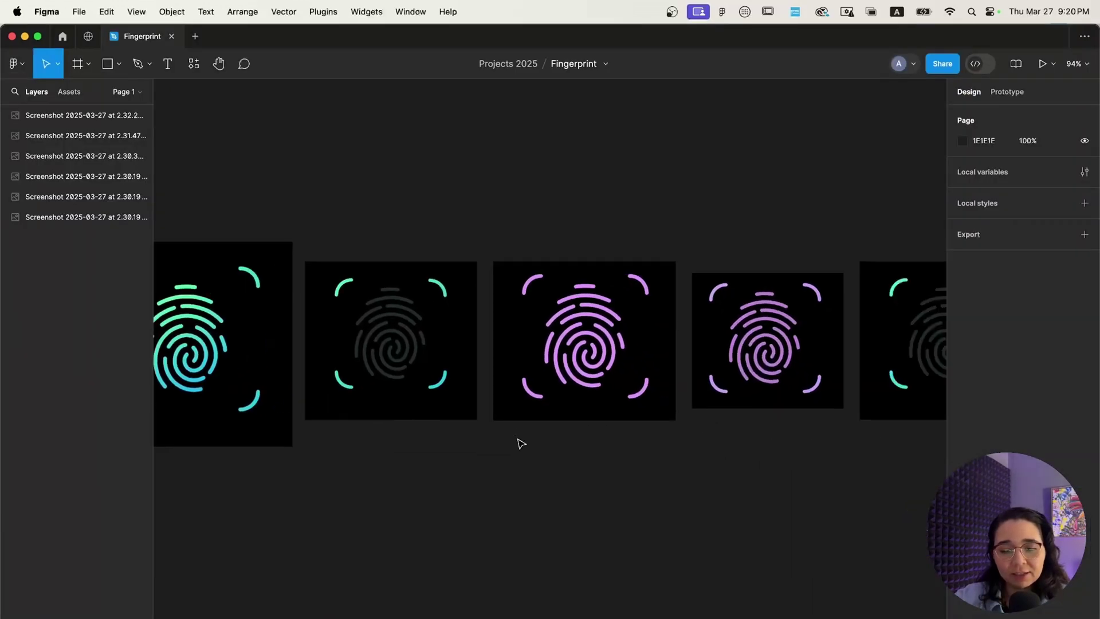
pyautogui.scroll(5, 712, 312)
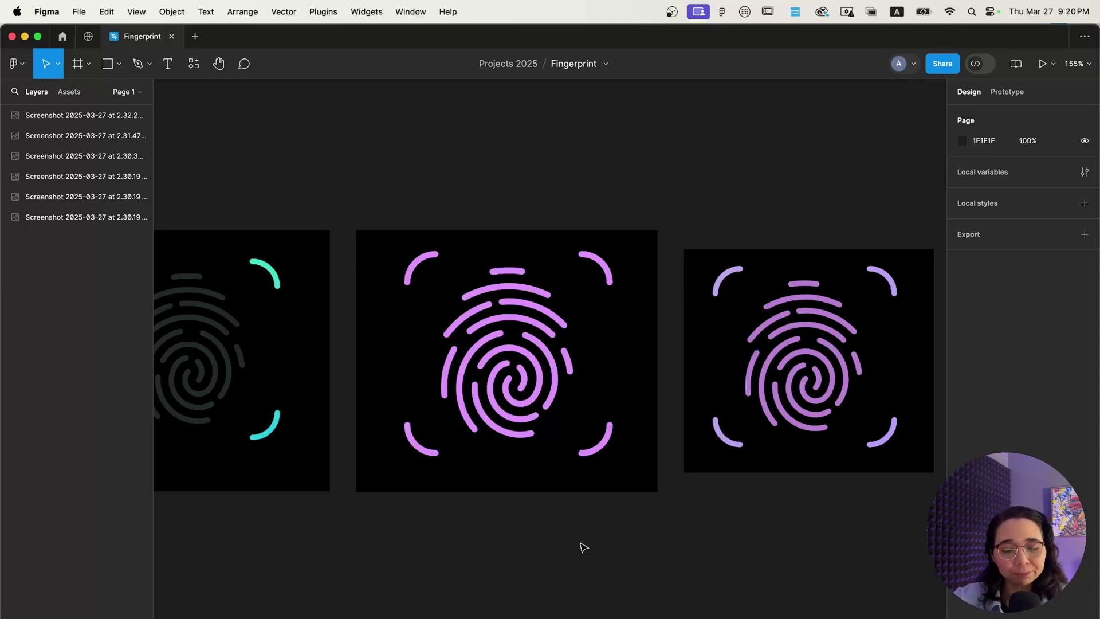
pyautogui.press('super+Tab')
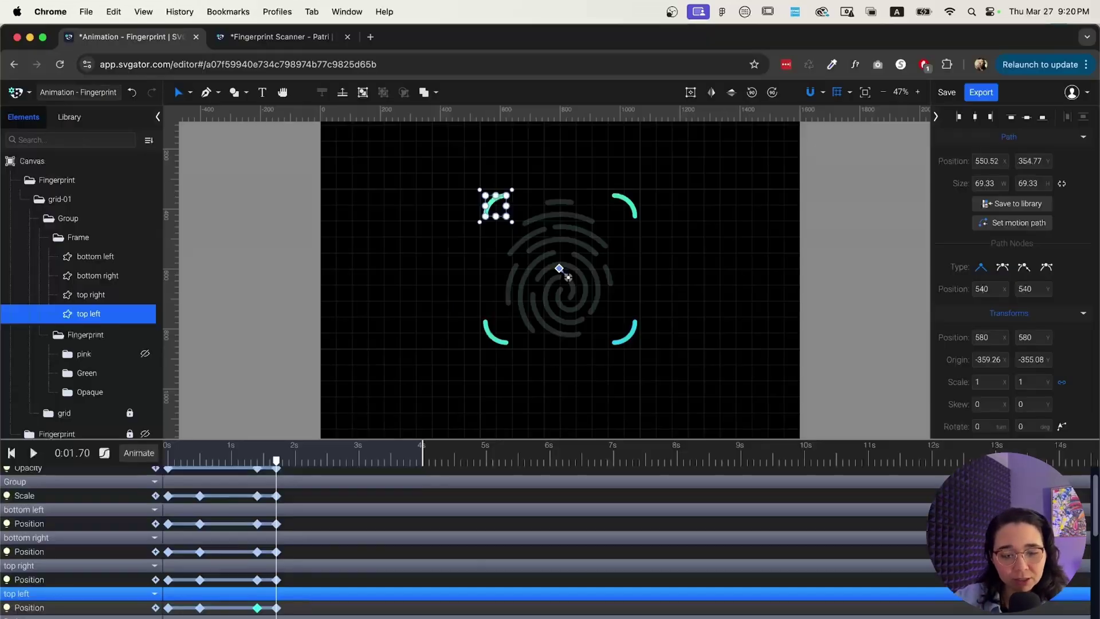
# Step: Reduce the timeline area, make the hidden pink fingerprint group visible, and select it
pyautogui.click(289, 312)
pyautogui.hscroll(-2, 315, 314)
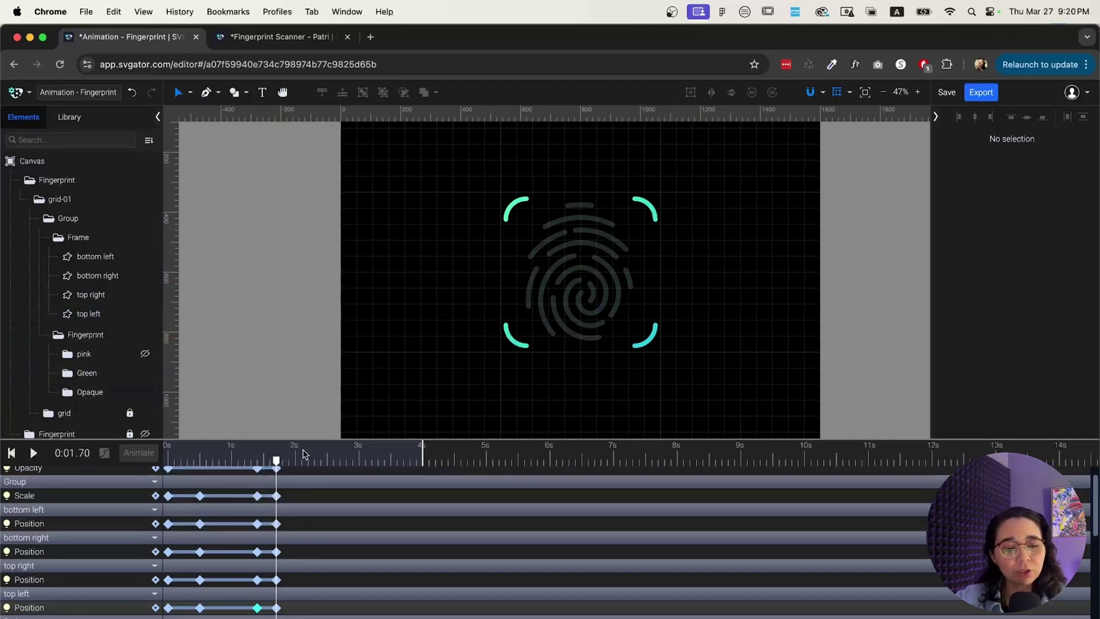
pyautogui.moveTo(328, 441); pyautogui.dragTo(312, 494)
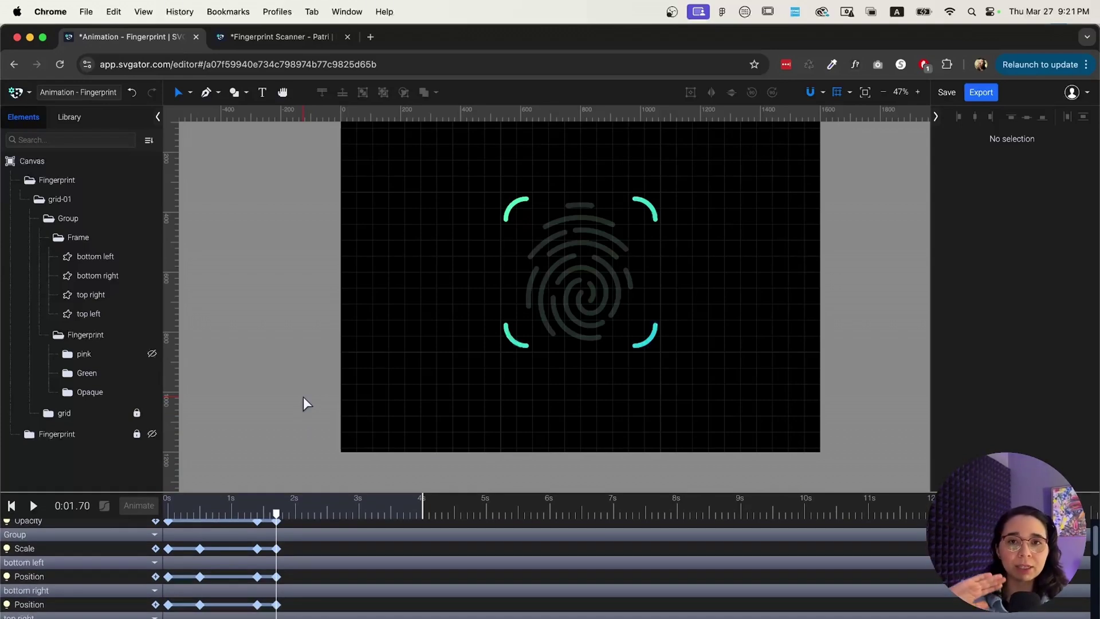
pyautogui.click(152, 353)
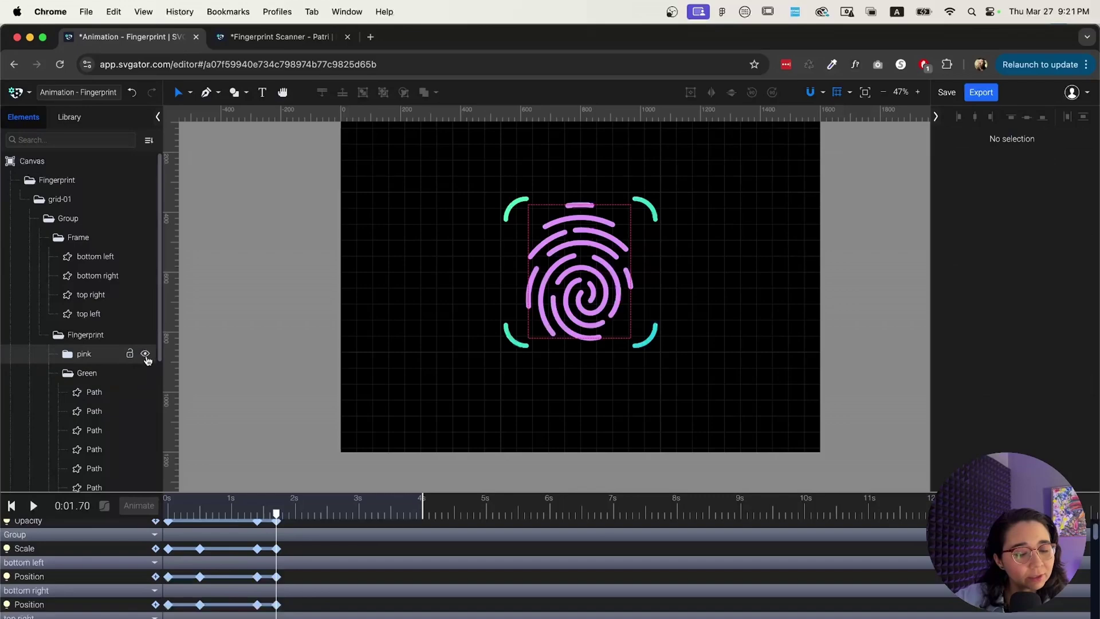
pyautogui.click(67, 373)
pyautogui.click(86, 354)
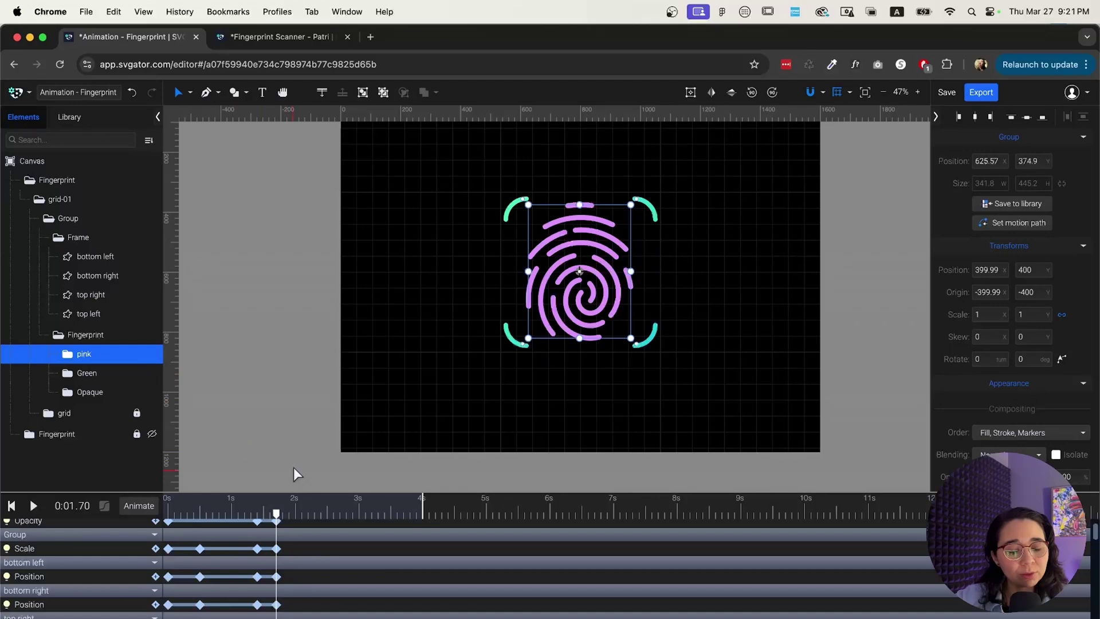
pyautogui.scroll(2, 314, 603)
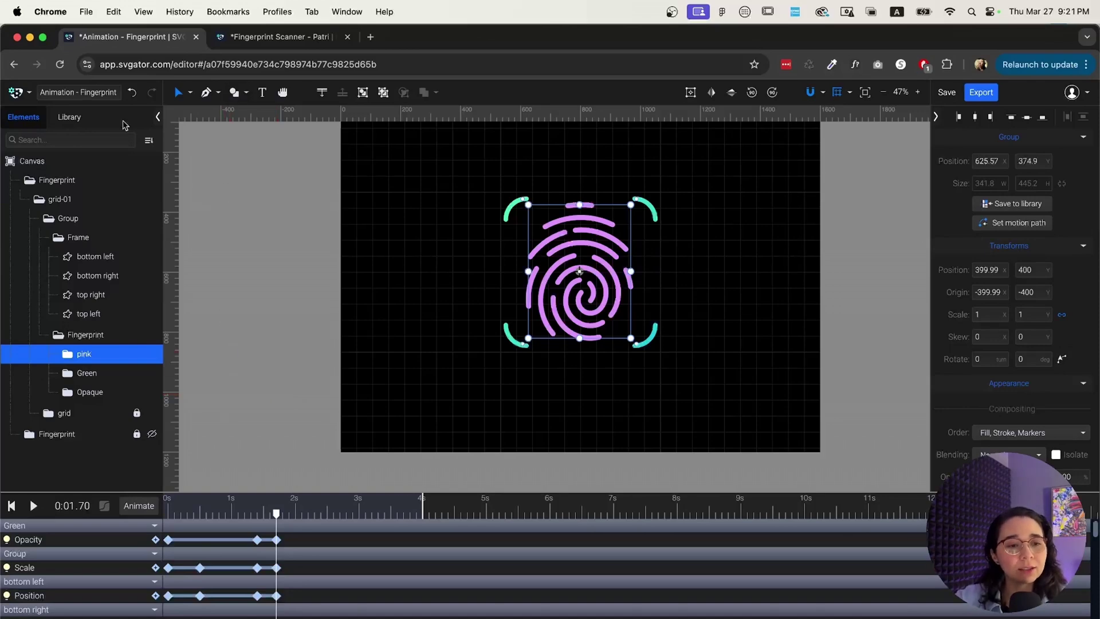
# Step: Draw a rectangle about 393 × 533 over the fingerprint and place it directly above the pink group inside the inner Fingerprint group
pyautogui.click(235, 94)
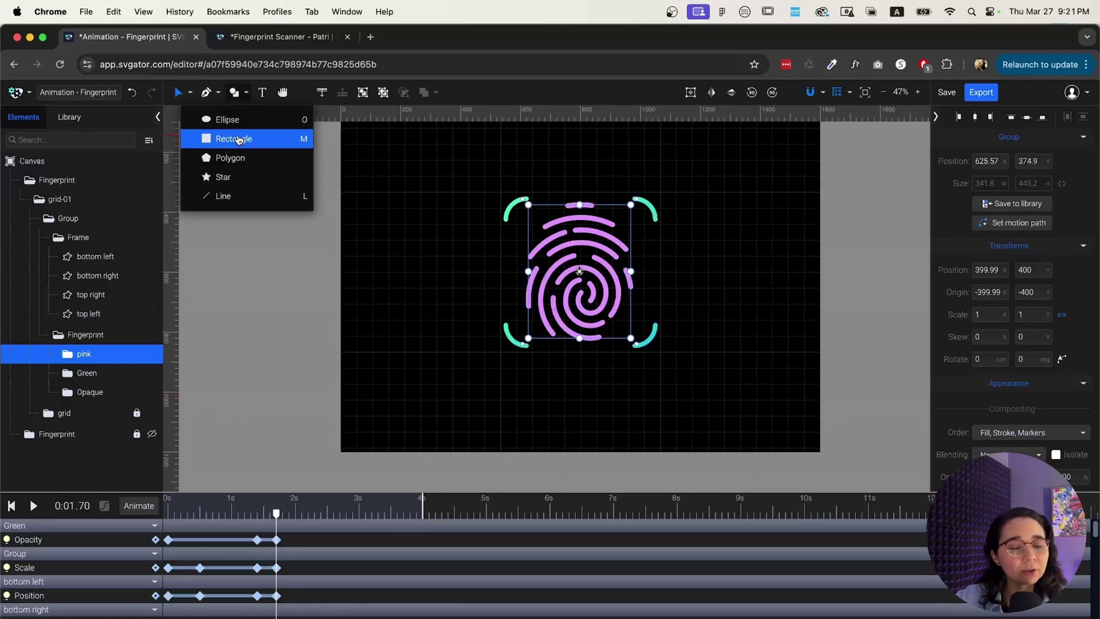
pyautogui.click(238, 138)
pyautogui.moveTo(575, 289); pyautogui.dragTo(640, 352)
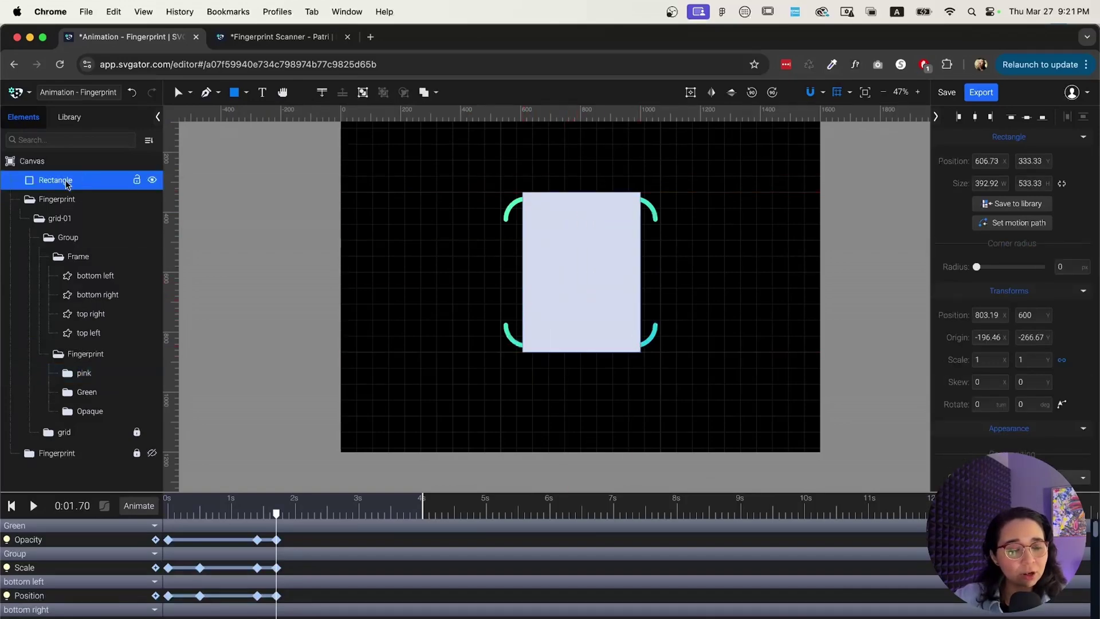
pyautogui.moveTo(58, 180); pyautogui.dragTo(91, 355)
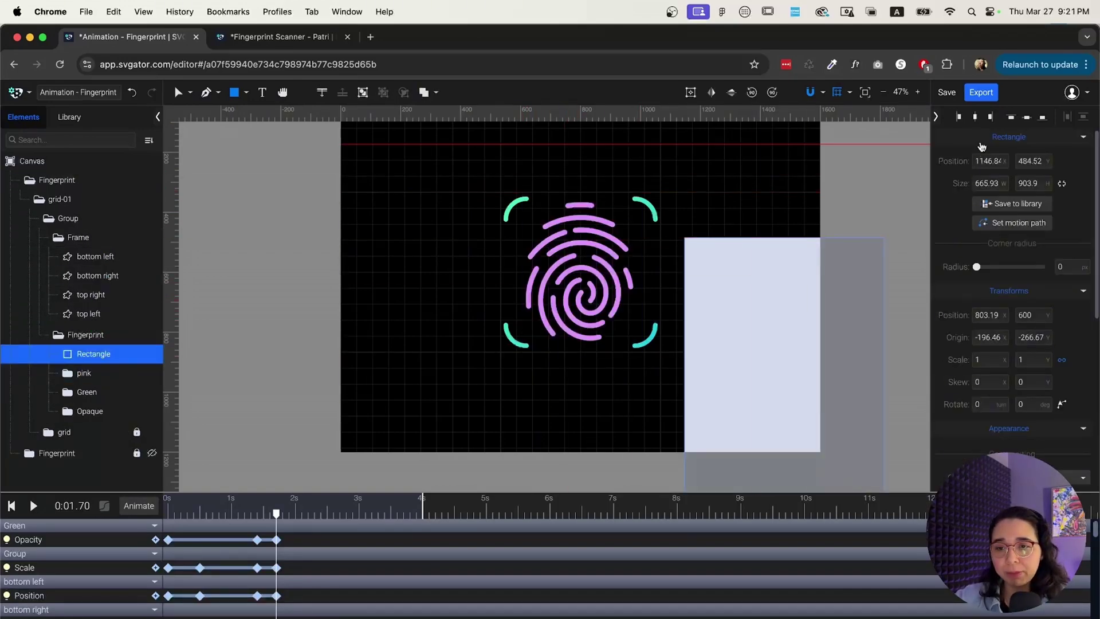
# Step: Center the rectangle horizontally and vertically on the canvas and resize it symmetrically to about 404 × 563, covering the fingerprint
pyautogui.click(975, 117)
pyautogui.click(1027, 116)
pyautogui.press('v')
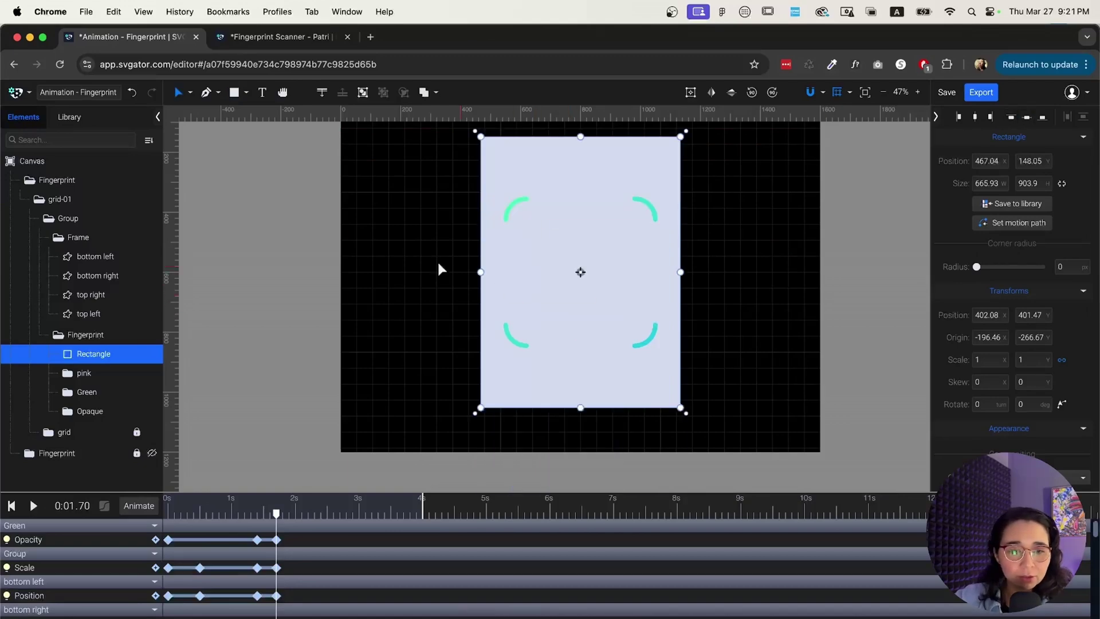
pyautogui.moveTo(482, 274); pyautogui.dragTo(523, 282)
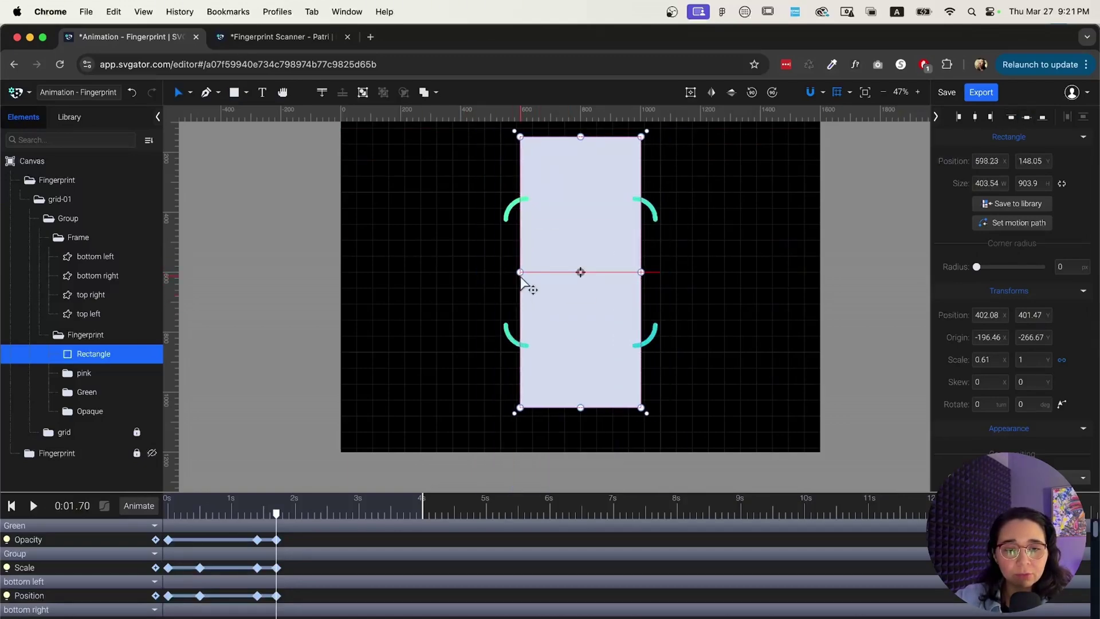
pyautogui.moveTo(580, 138); pyautogui.dragTo(582, 188)
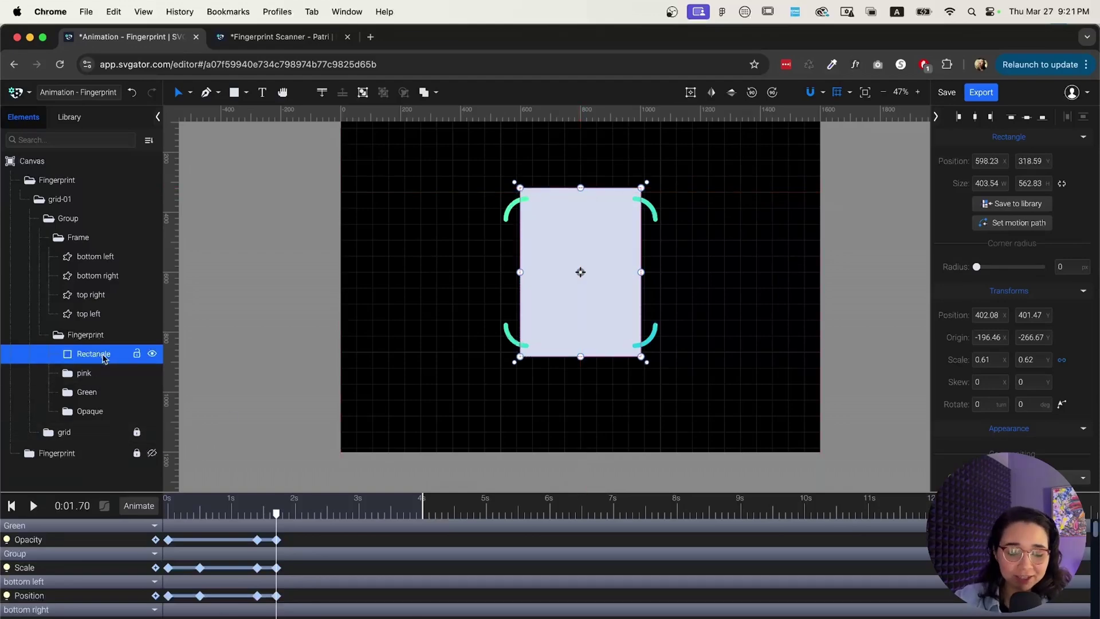
# Step: Create a mask from the rectangle and the pink group
pyautogui.keyDown('shift'); pyautogui.click(93, 378); pyautogui.keyUp('shift')
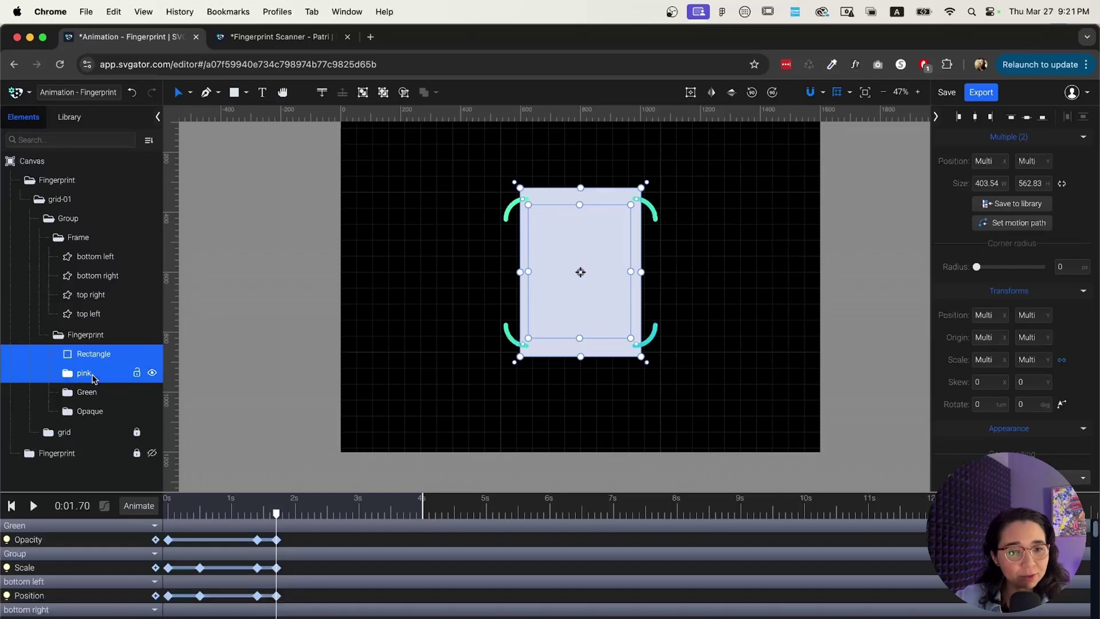
pyautogui.rightClick(96, 355)
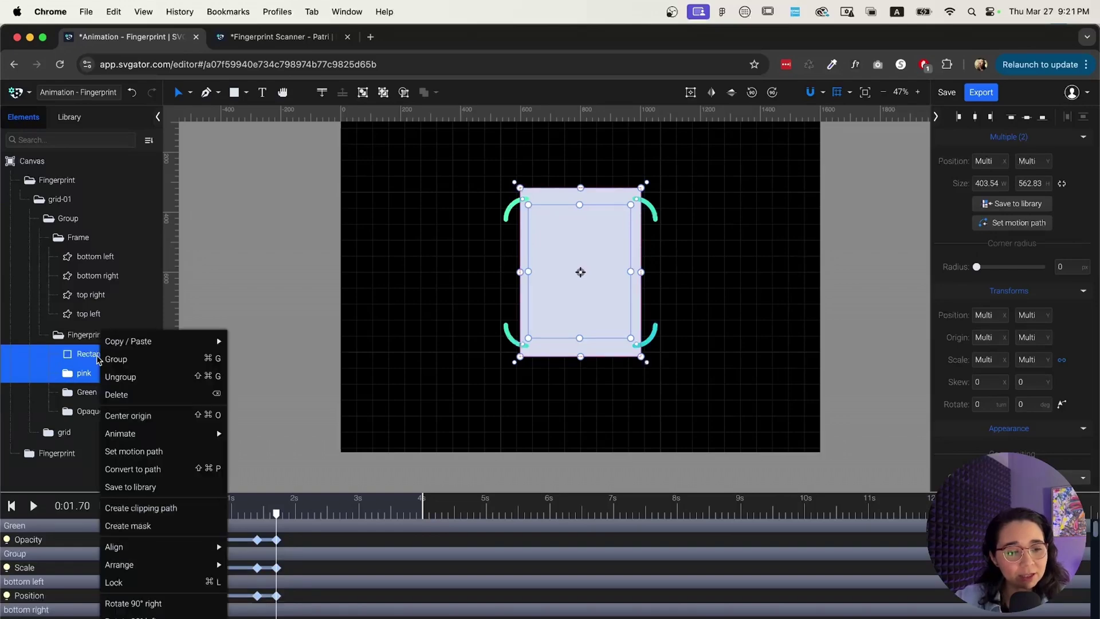
pyautogui.click(155, 527)
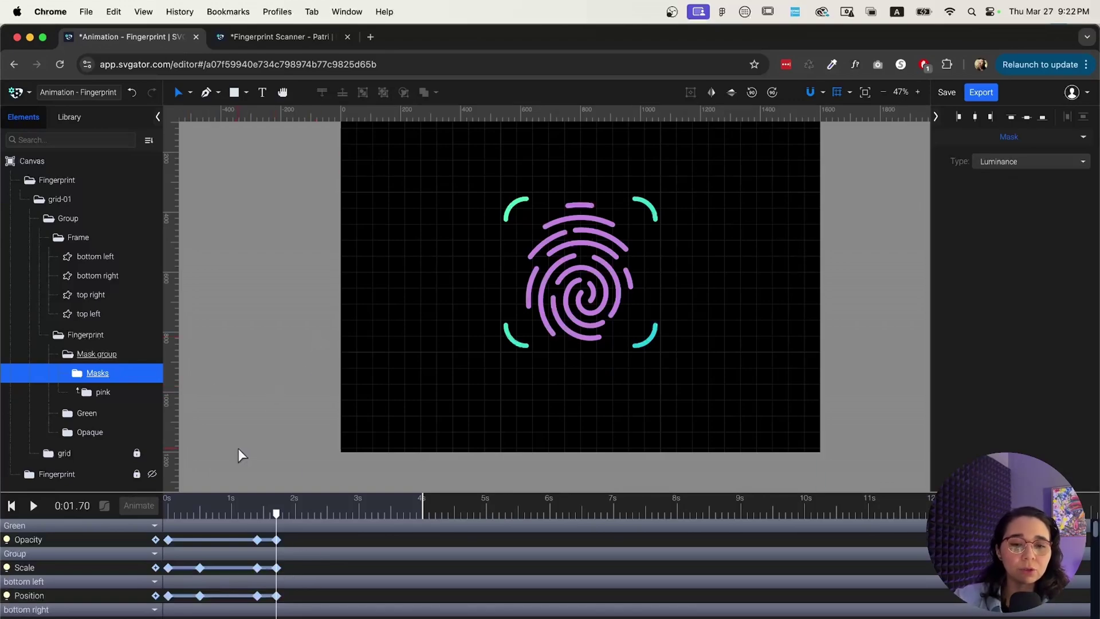
# Step: Move the rectangle inside the mask straight up to about Y -229.5, clear of the fingerprint
pyautogui.click(76, 375)
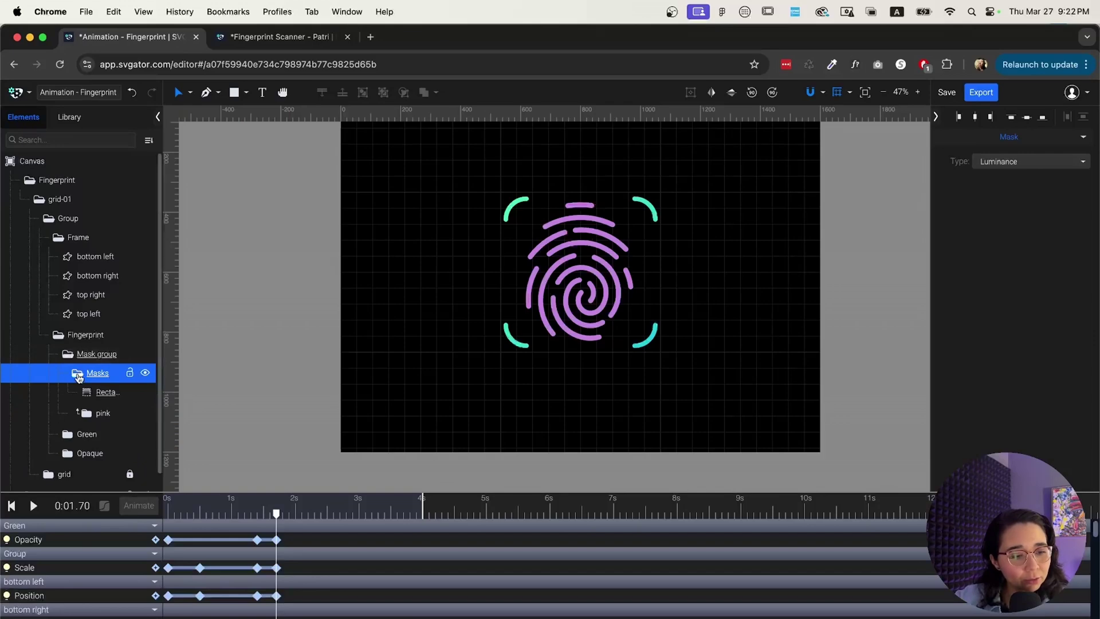
pyautogui.click(117, 396)
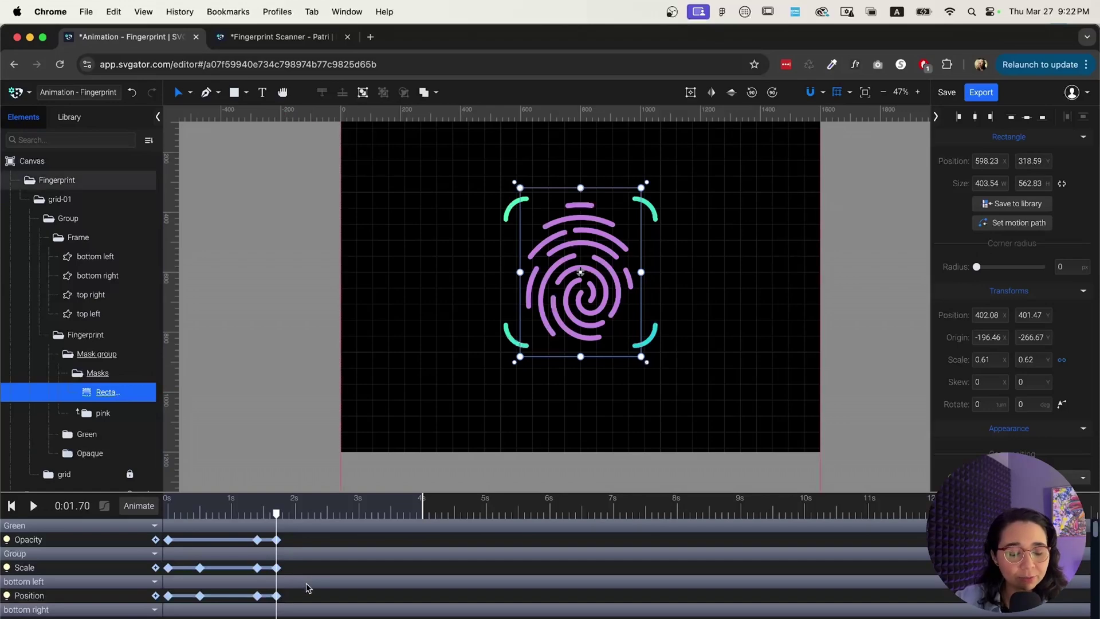
pyautogui.click(139, 506)
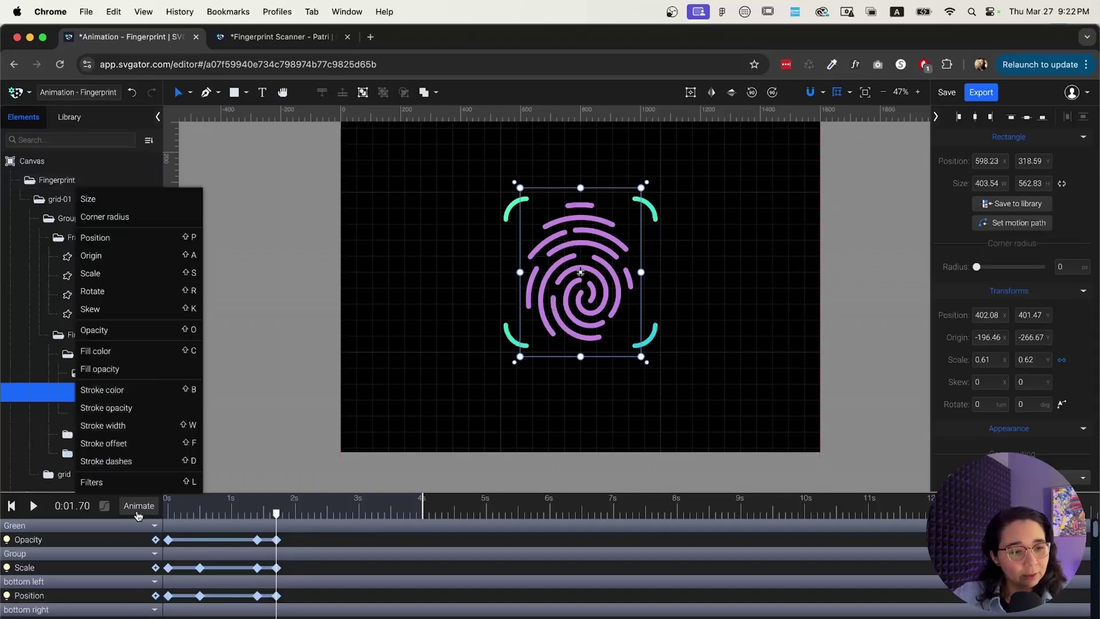
pyautogui.click(671, 226)
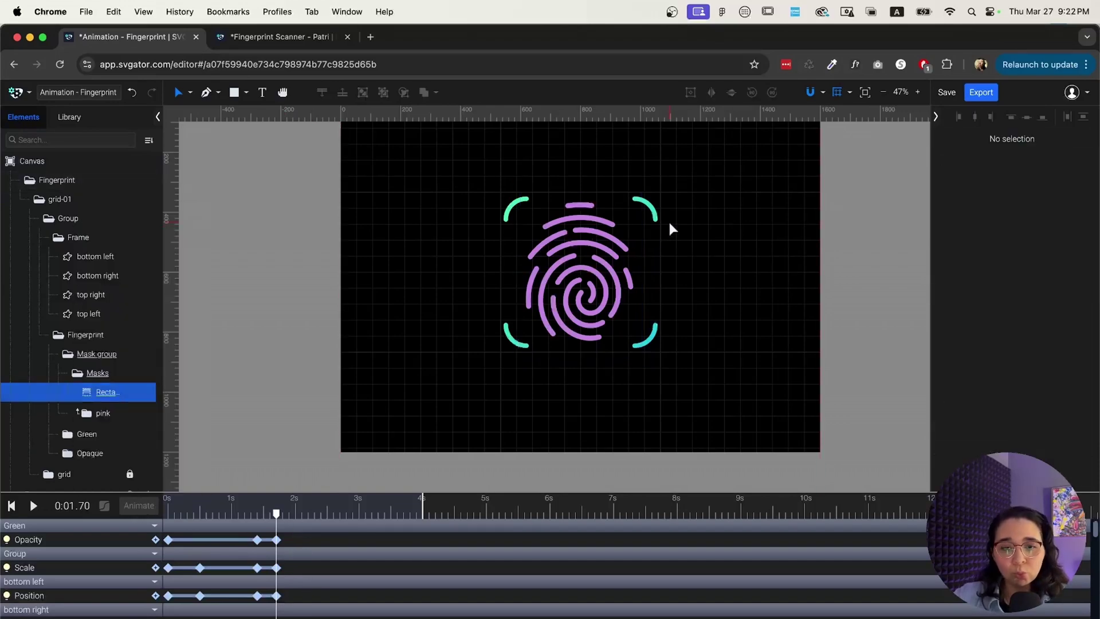
pyautogui.scroll(3, 659, 294)
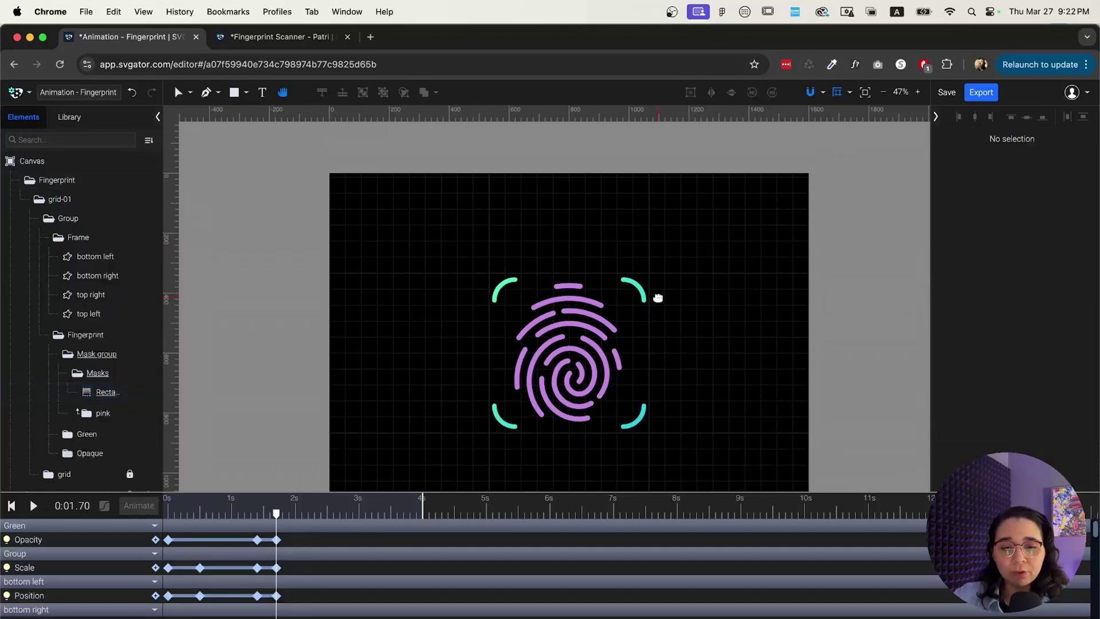
pyautogui.click(104, 392)
pyautogui.moveTo(633, 351); pyautogui.dragTo(657, 185)
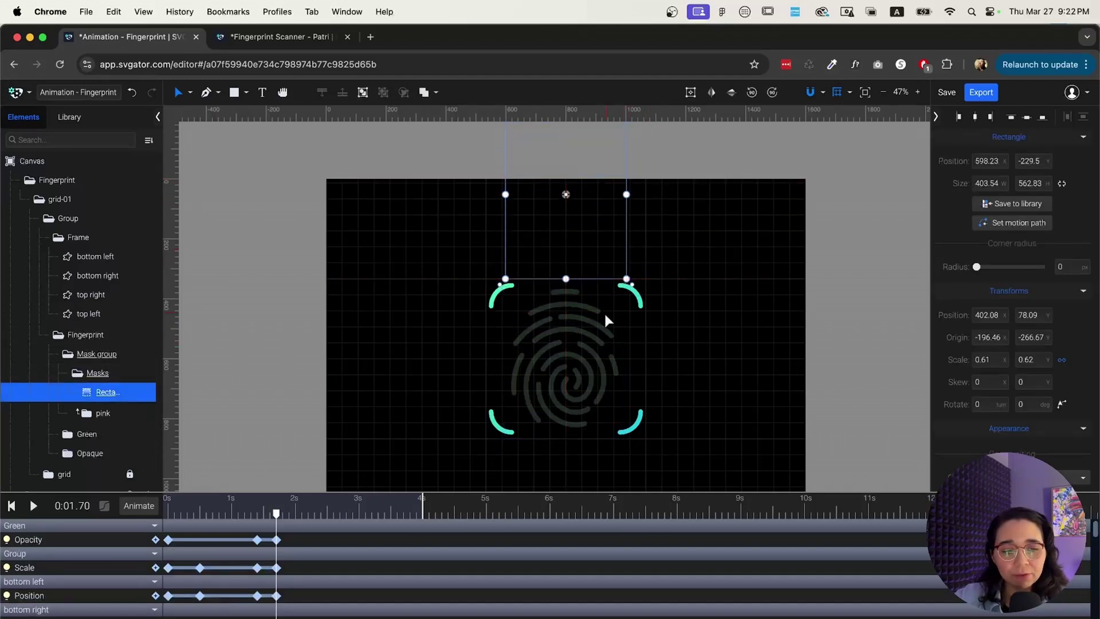
# Step: Add a Position animation to the mask rectangle at 1.7 s
pyautogui.click(137, 505)
pyautogui.hotkey('shift', 'p')
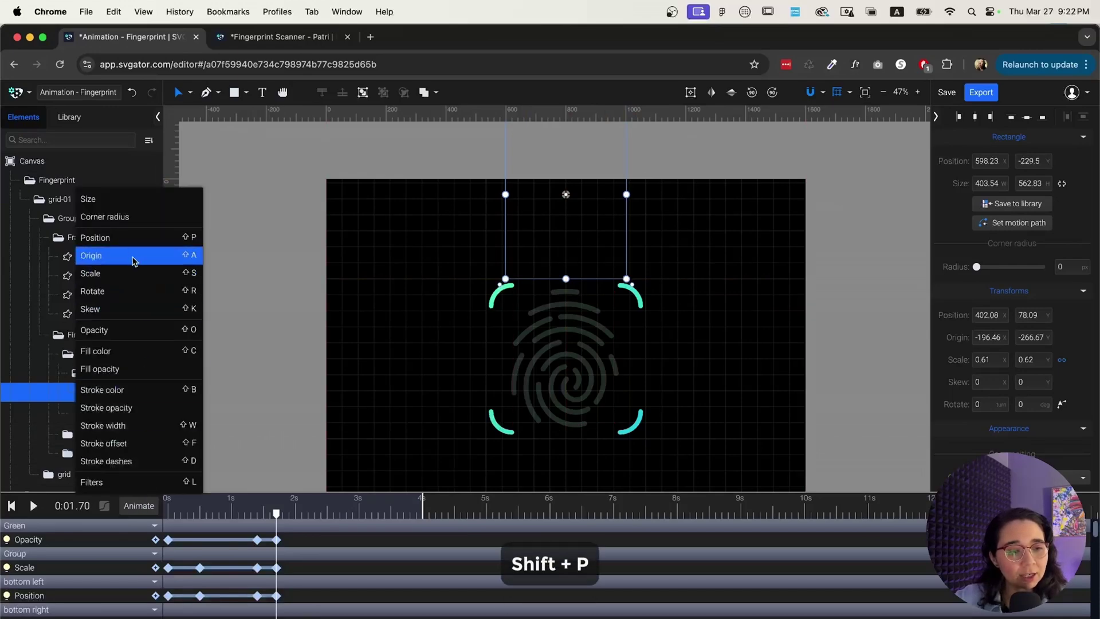
pyautogui.click(135, 238)
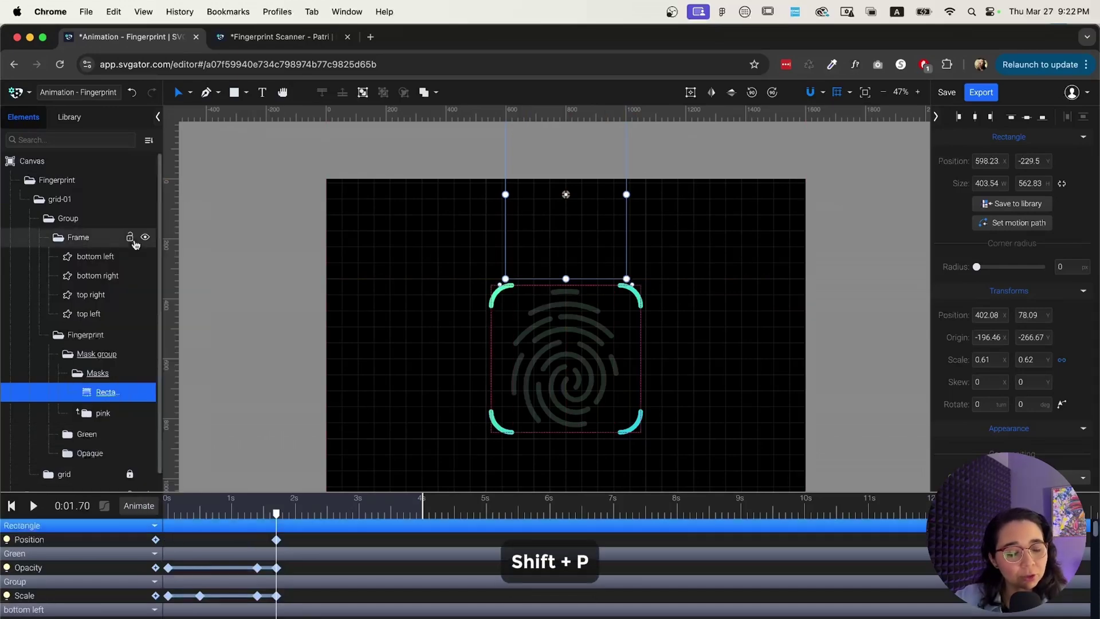
# Step: At 2.3 s, move the mask rectangle straight down over the whole fingerprint and deselect it
pyautogui.moveTo(277, 516); pyautogui.dragTo(317, 524)
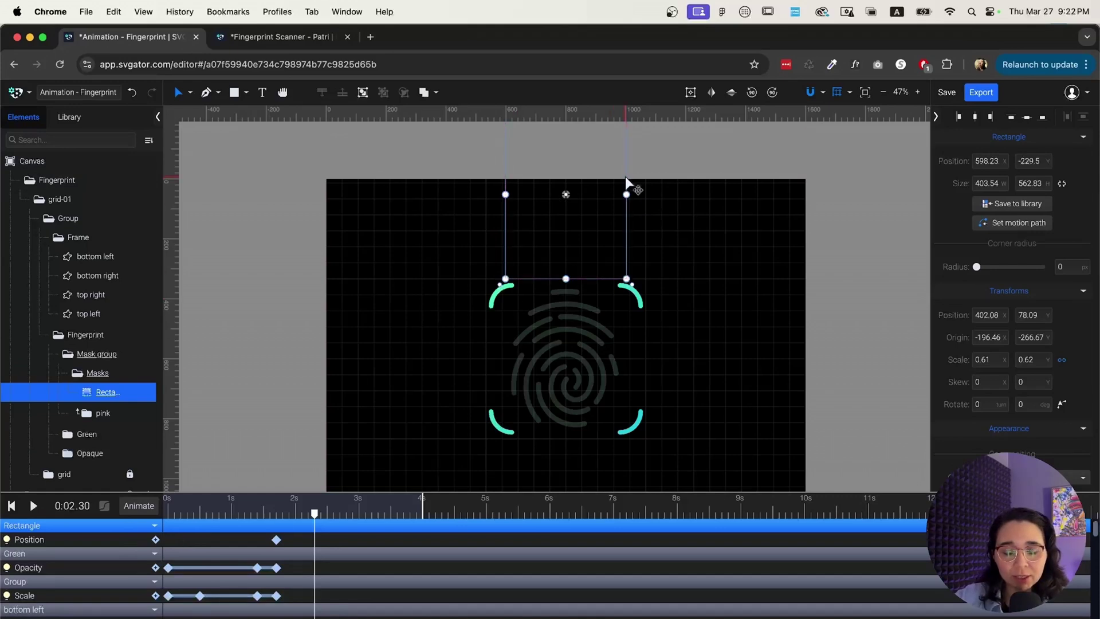
pyautogui.moveTo(627, 184); pyautogui.dragTo(629, 350)
pyautogui.click(353, 381)
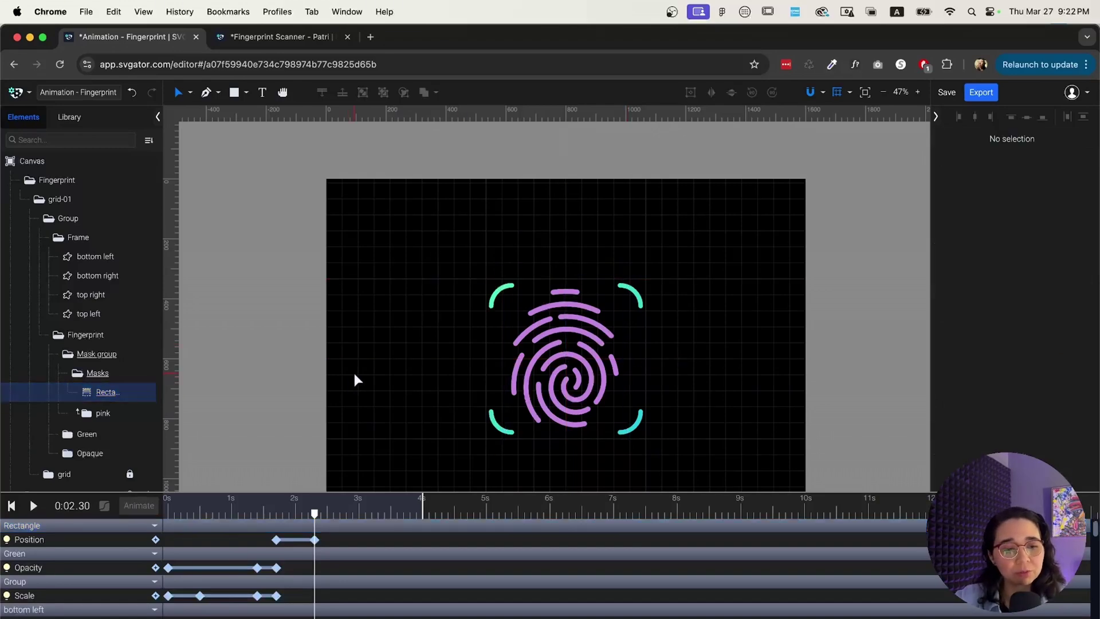
# Step: Play back the animation from the start to check the pink fingerprint reveal, and return the playhead to 2.3 s
pyautogui.scroll(-2, 385, 371)
pyautogui.press('space')
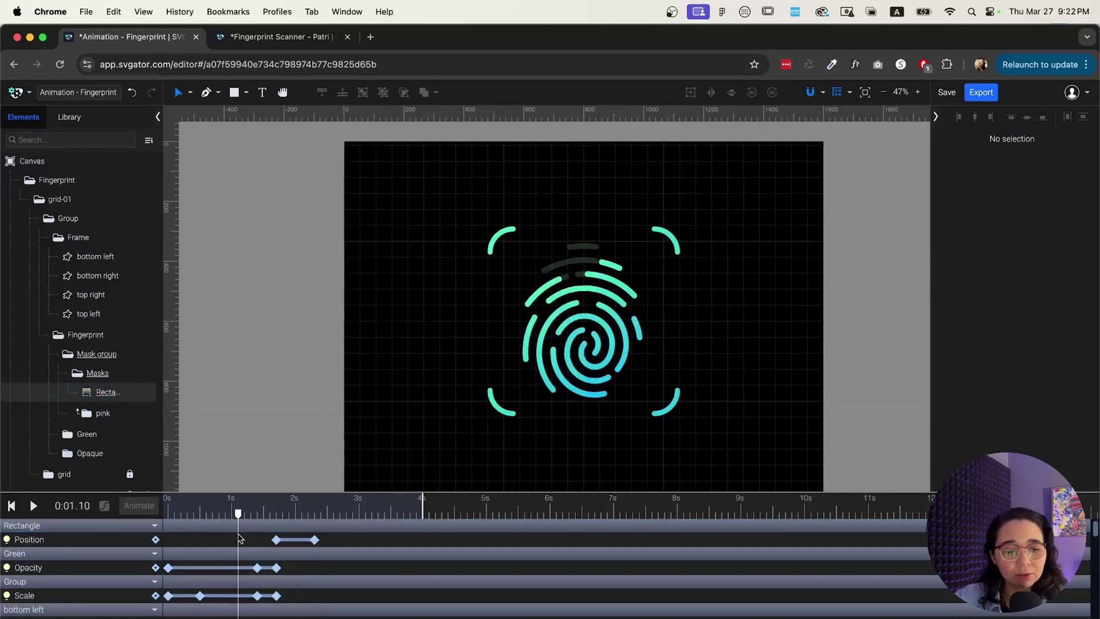
pyautogui.press('space')
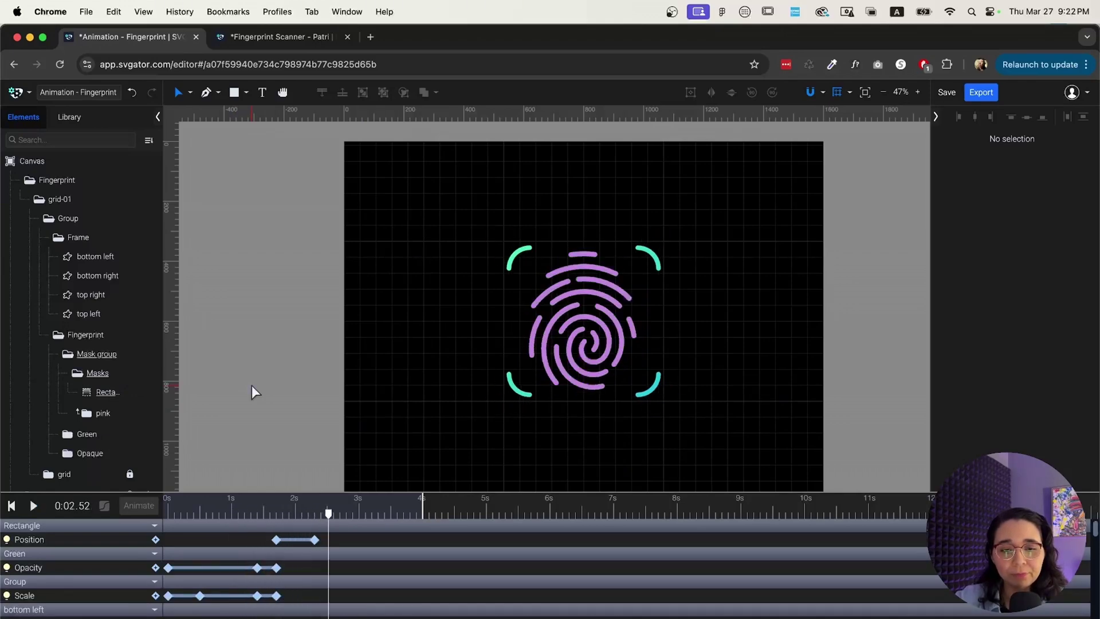
pyautogui.moveTo(329, 515); pyautogui.dragTo(314, 514)
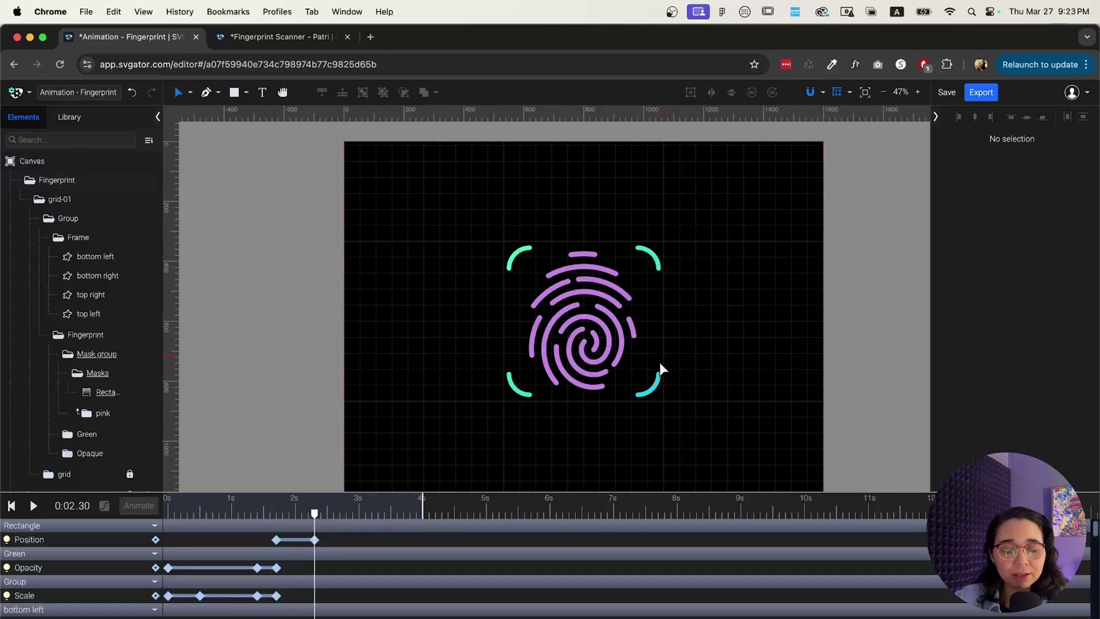
# Step: Copy the stroke color hex code from the first path in the pink group
pyautogui.scroll(5, 725, 359)
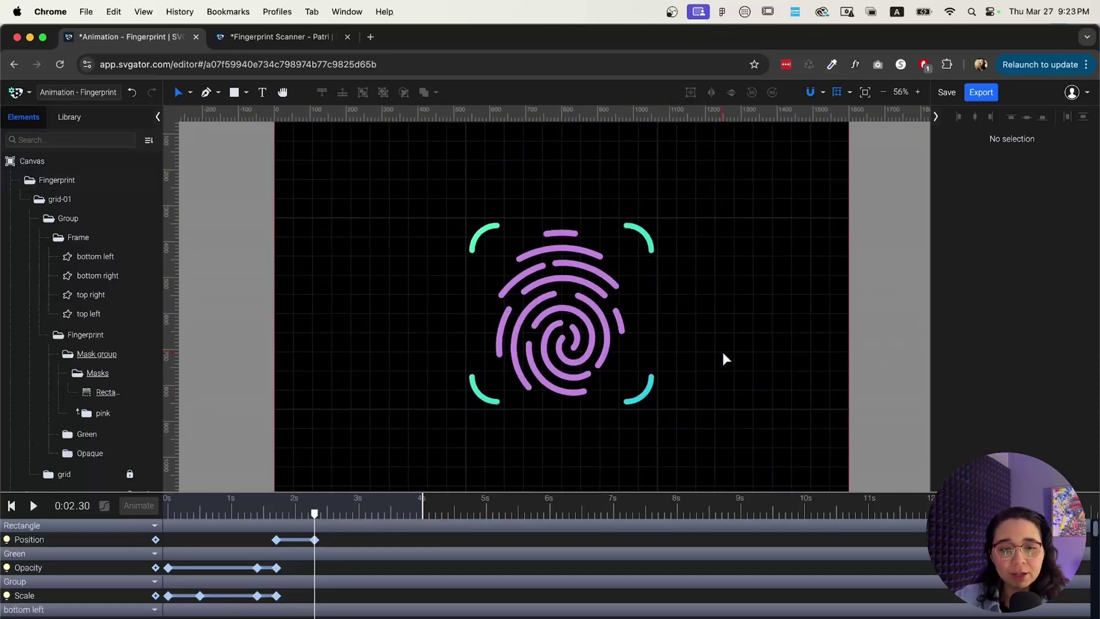
pyautogui.click(115, 413)
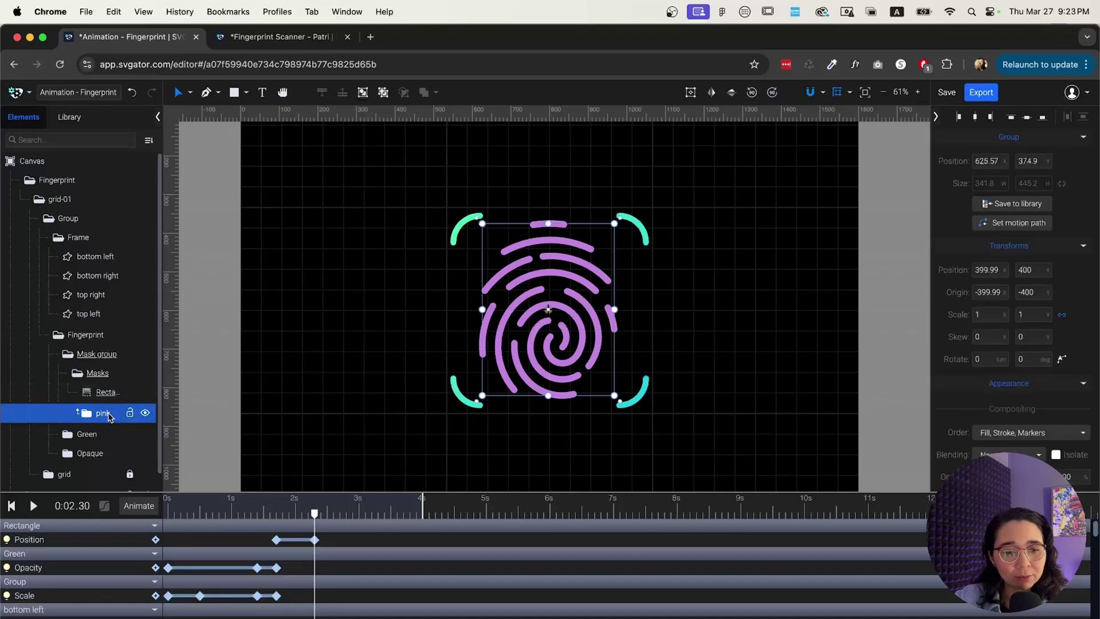
pyautogui.scroll(-1, 1063, 318)
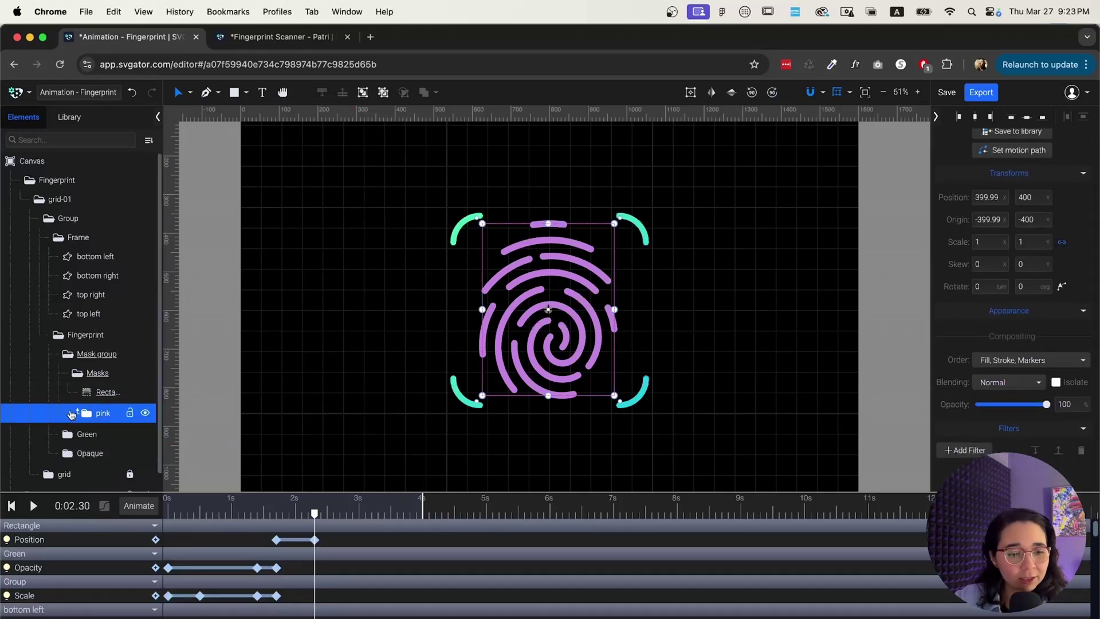
pyautogui.click(87, 416)
pyautogui.click(98, 432)
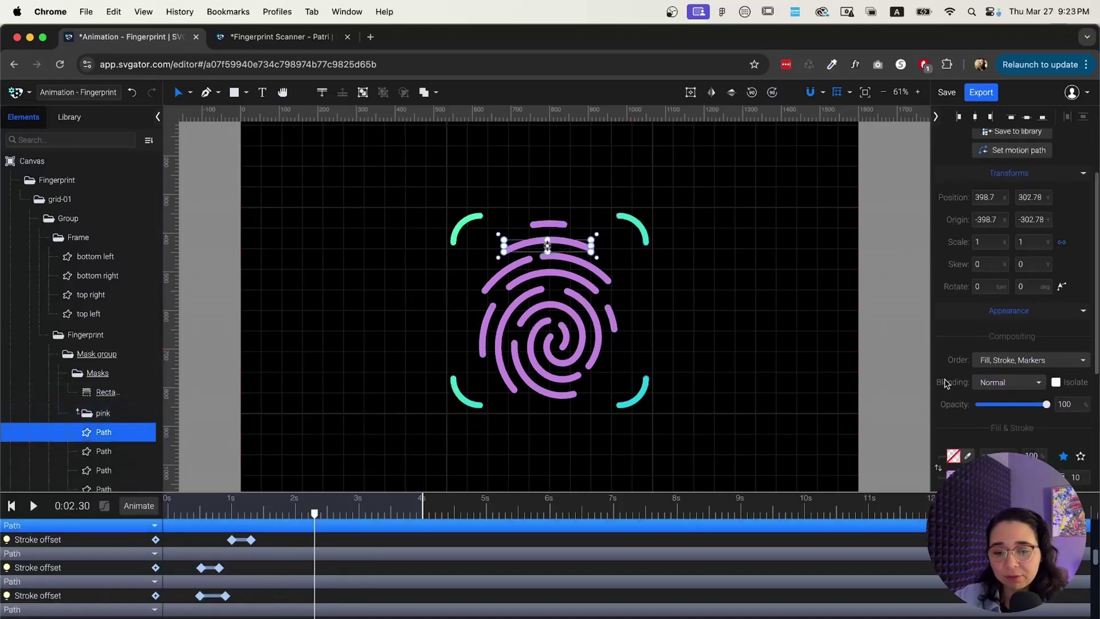
pyautogui.scroll(-1, 996, 451)
pyautogui.click(996, 450)
pyautogui.press('super+c')
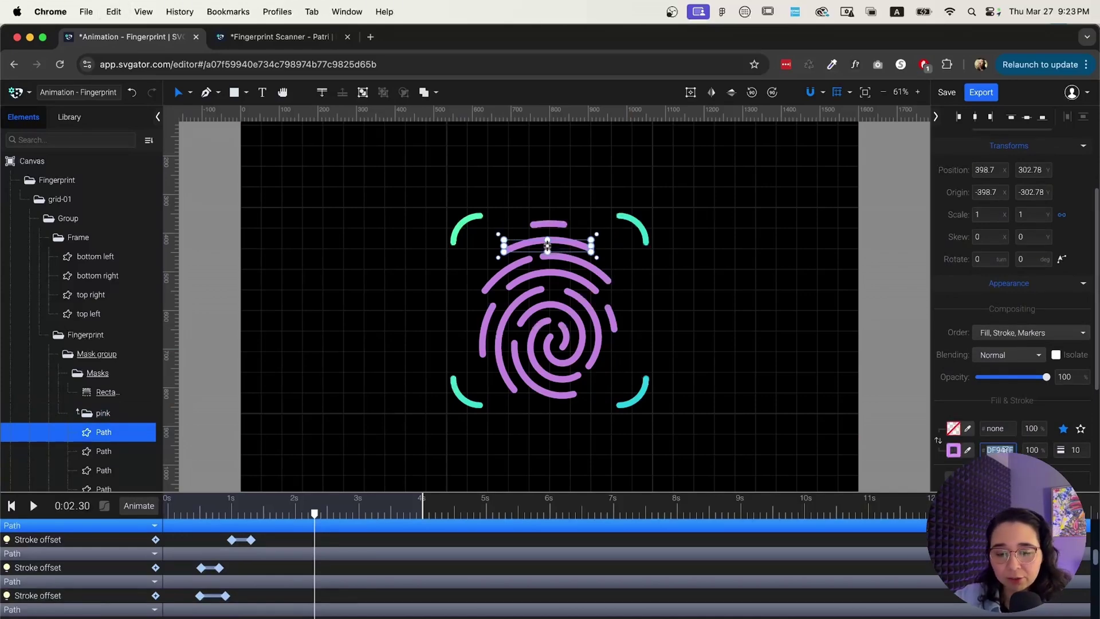
# Step: Collapse the pink group and add a Stroke color animation to the frame's top left corner at 1.7 s
pyautogui.click(87, 415)
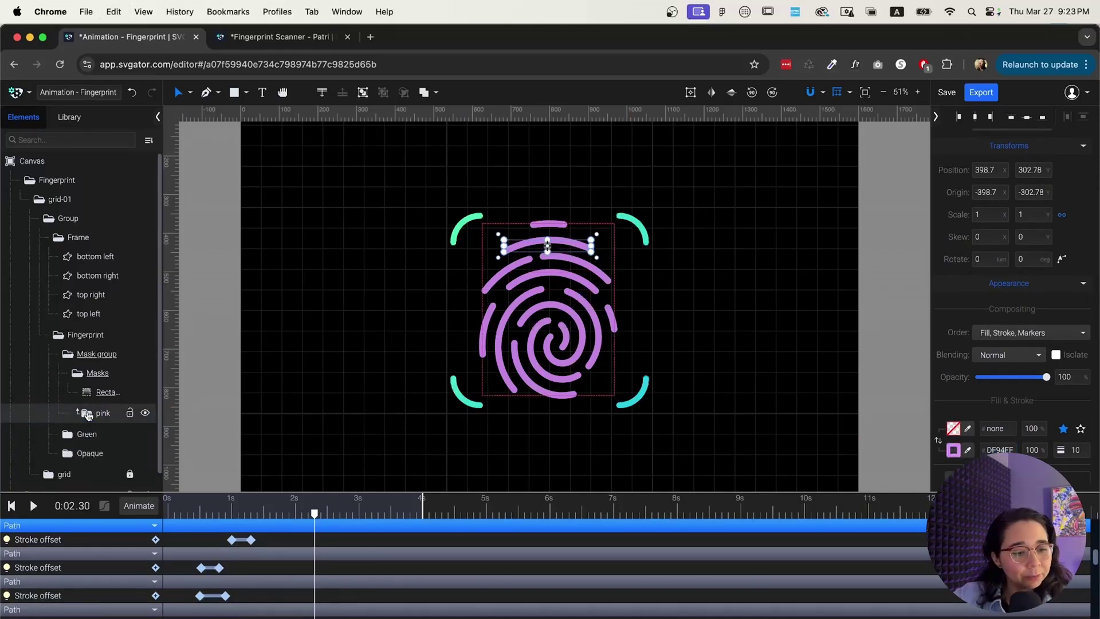
pyautogui.scroll(-2, 268, 585)
pyautogui.click(463, 230)
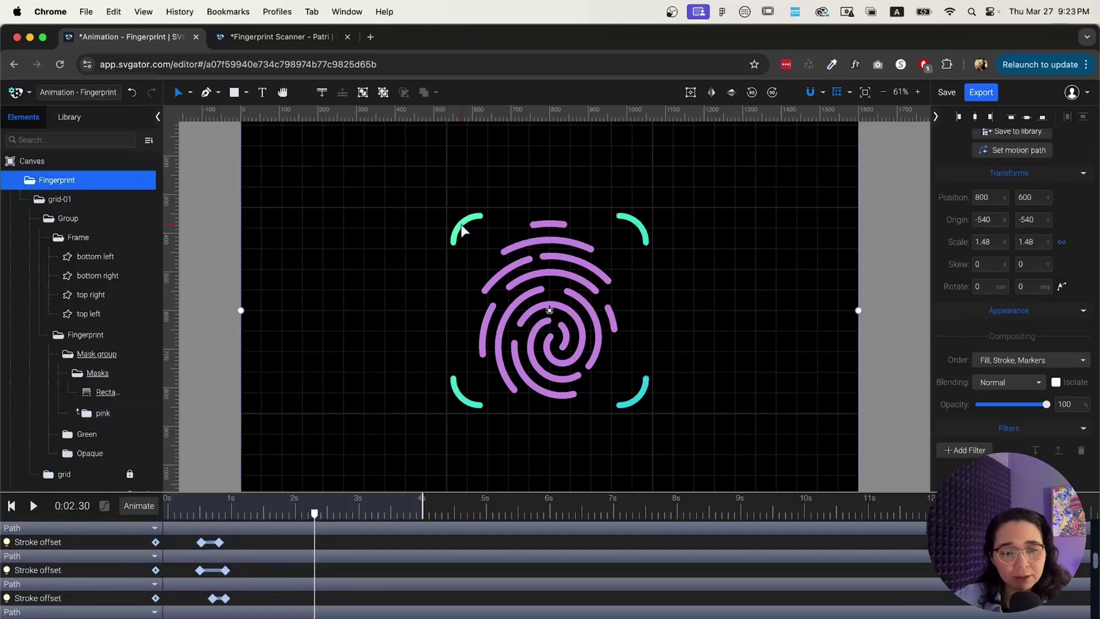
pyautogui.doubleClick(463, 231)
pyautogui.doubleClick(463, 230)
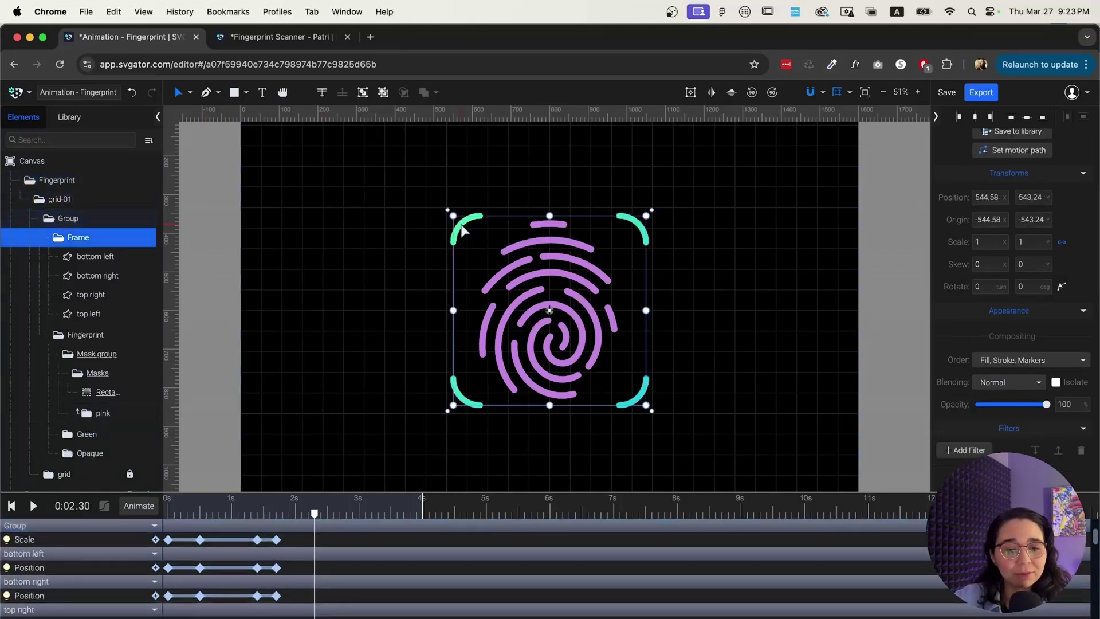
pyautogui.doubleClick(463, 230)
pyautogui.scroll(4, 324, 581)
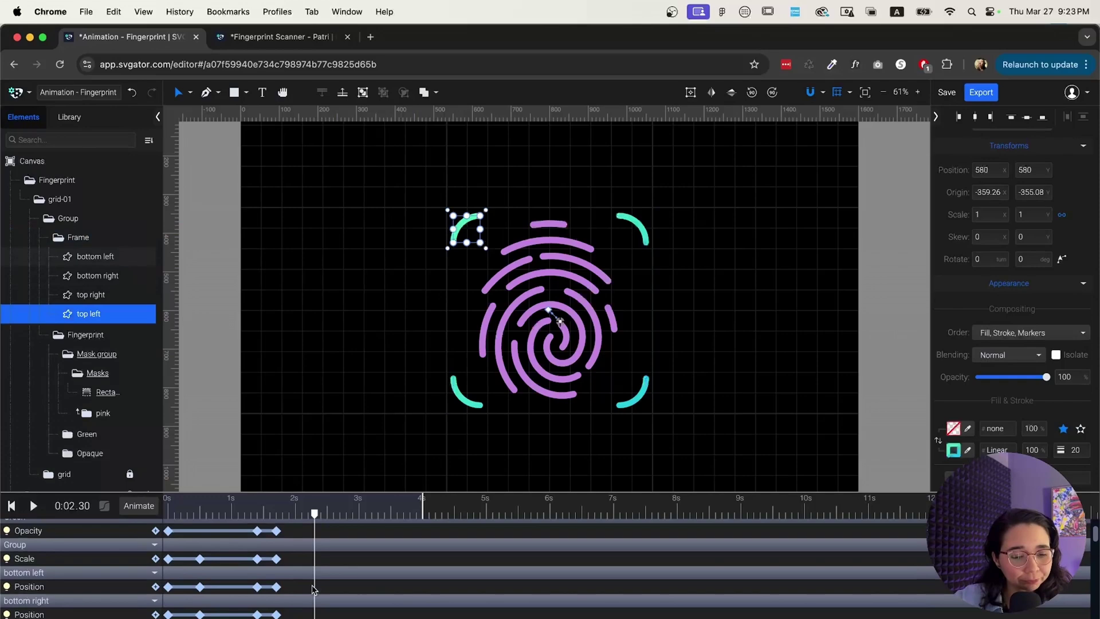
pyautogui.click(310, 514)
pyautogui.click(276, 540)
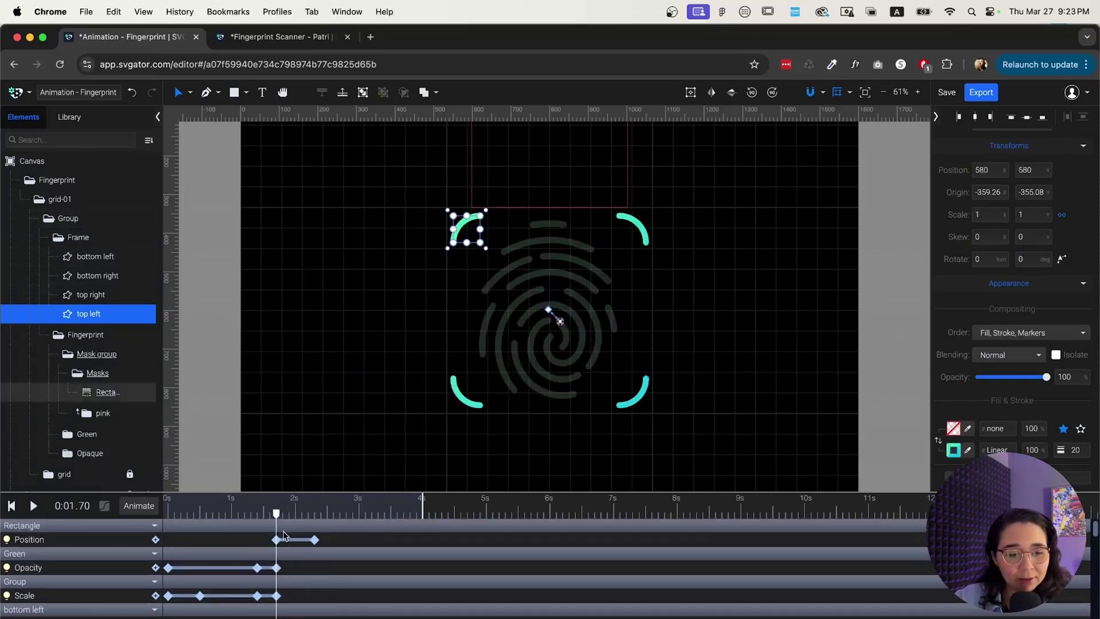
pyautogui.click(314, 540)
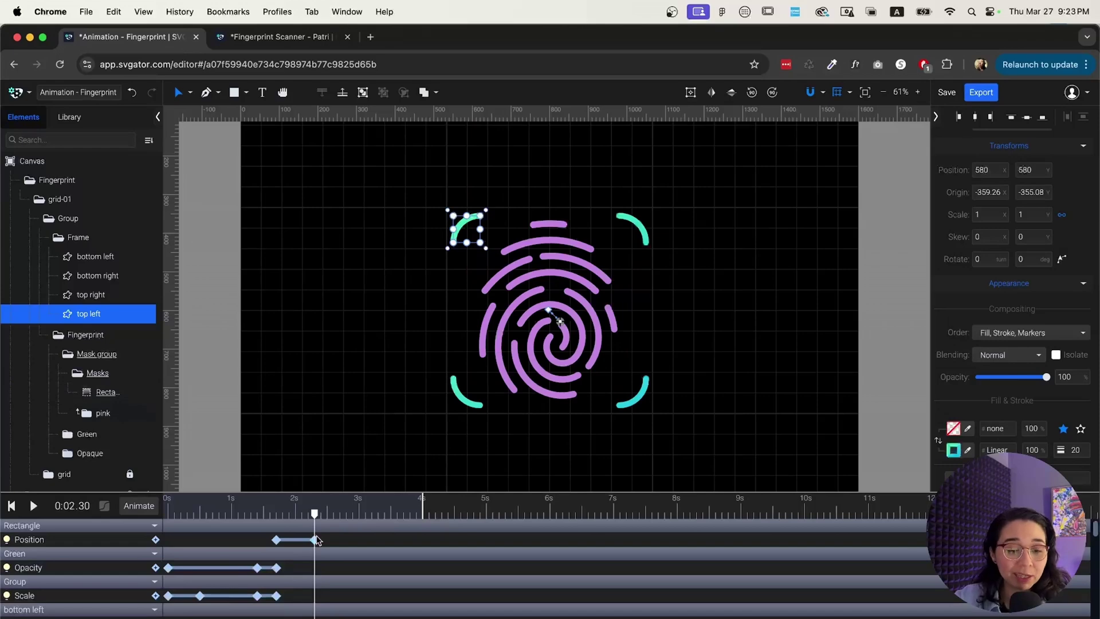
pyautogui.click(276, 539)
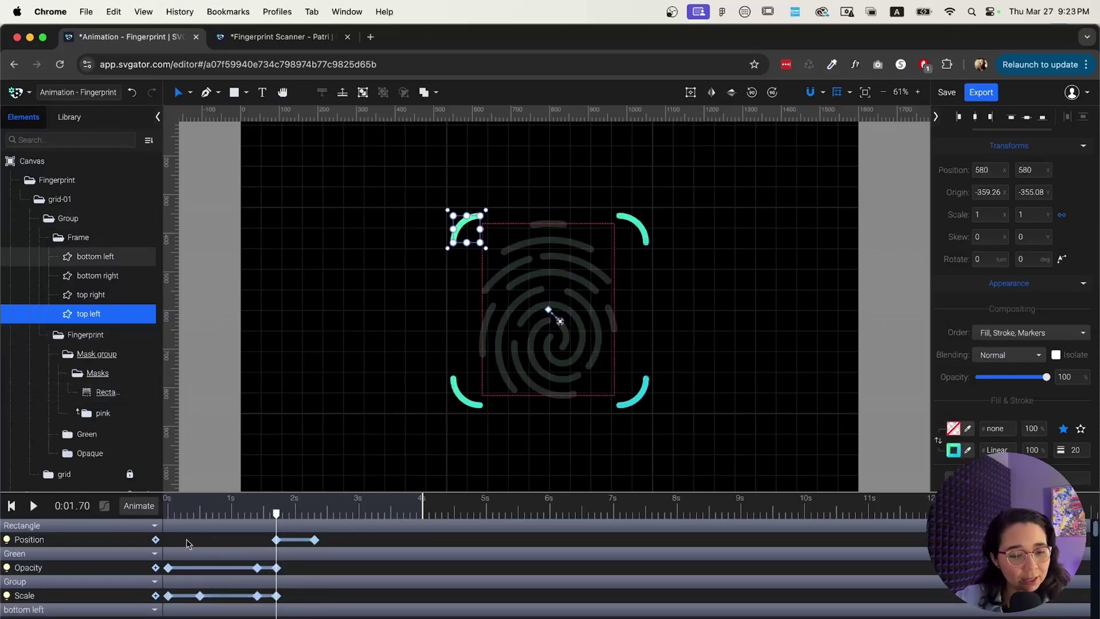
pyautogui.hotkey('shift', 'b')
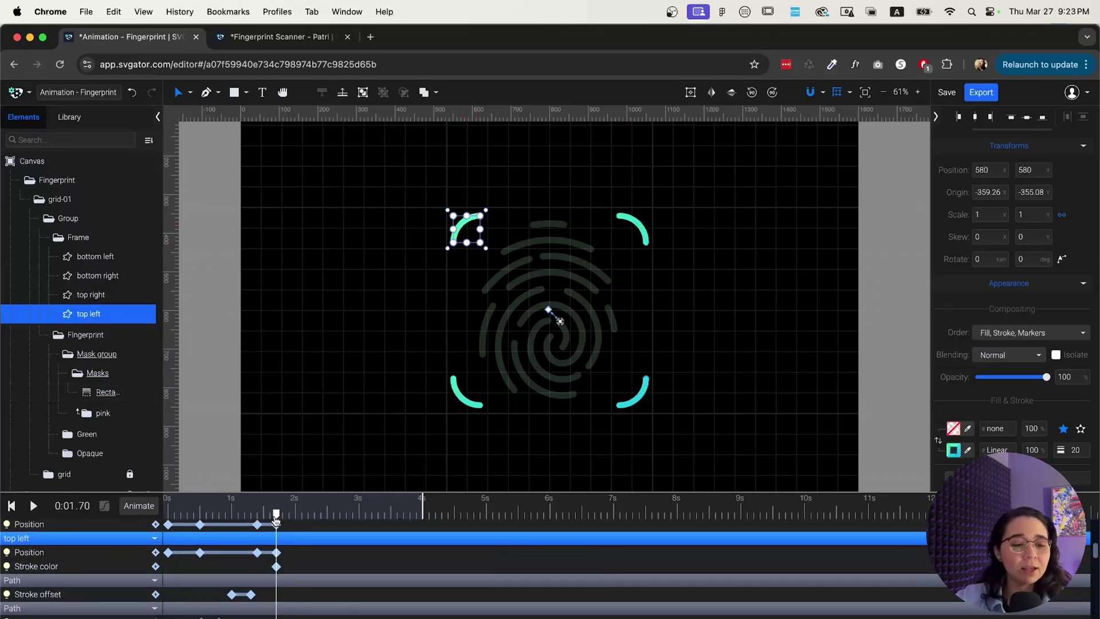
# Step: At 2.3 s, switch the top left corner's stroke to a solid color and paste the copied hex code DF94FF
pyautogui.scroll(-3, 289, 550)
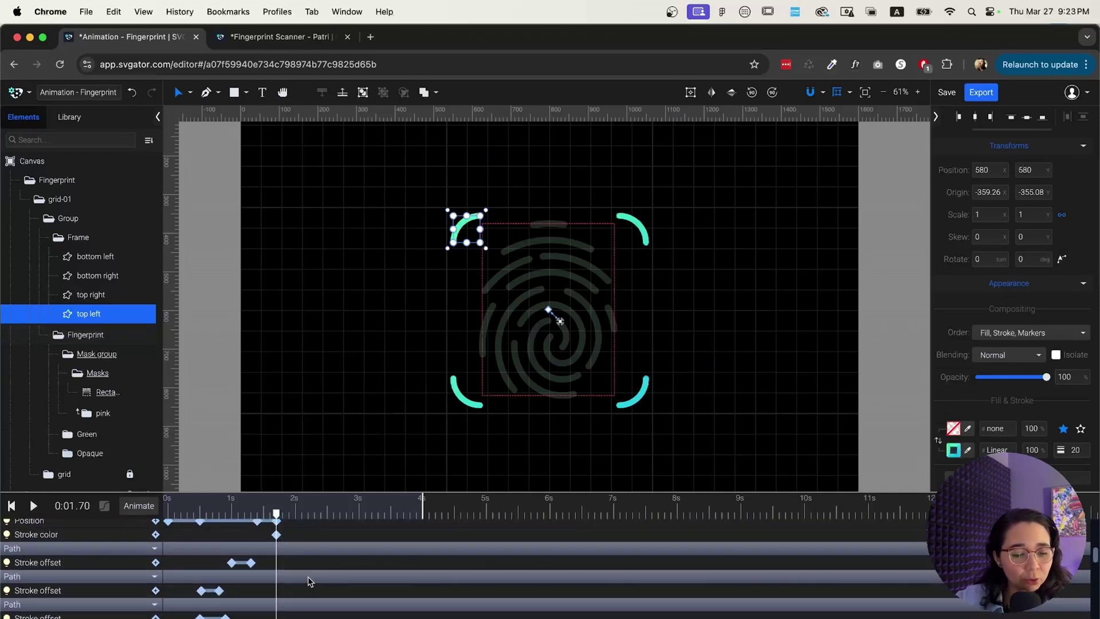
pyautogui.scroll(-10, 304, 577)
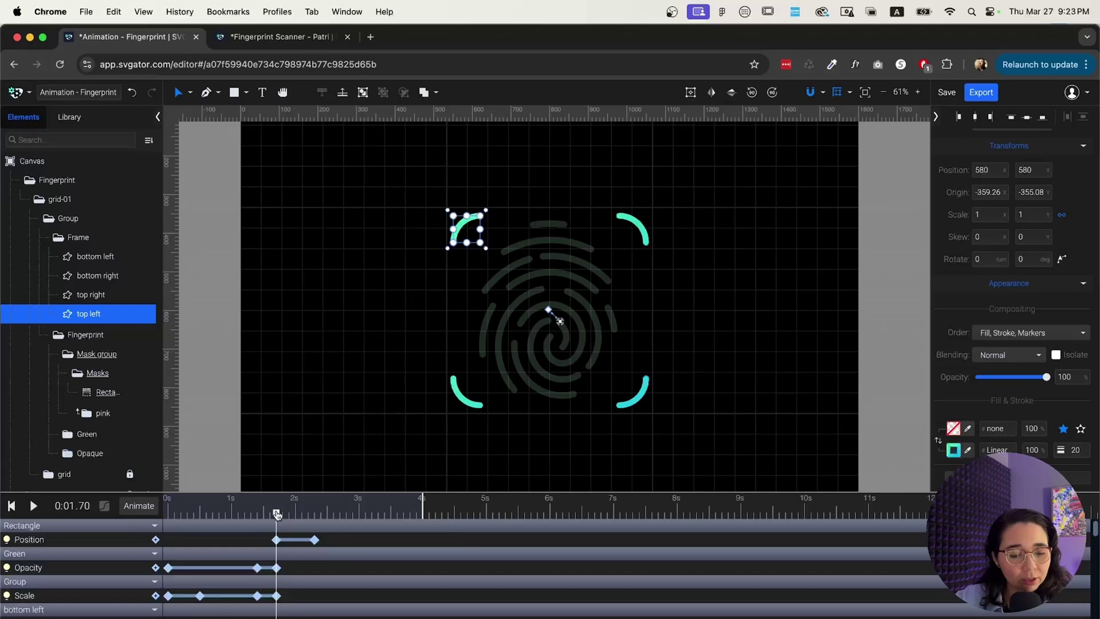
pyautogui.moveTo(277, 514); pyautogui.dragTo(319, 526)
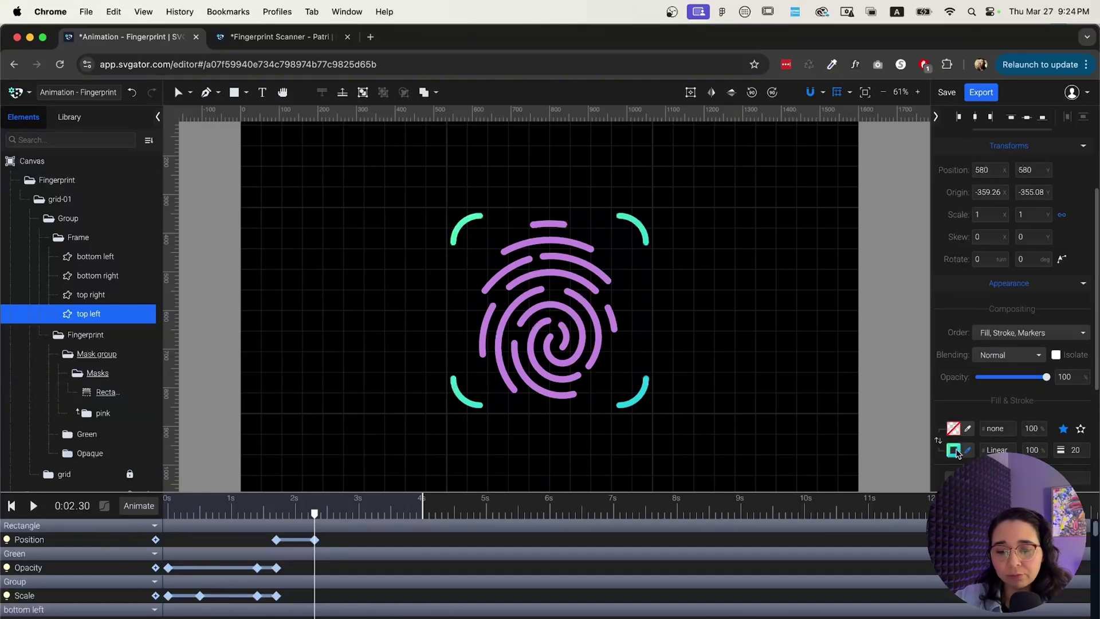
pyautogui.click(954, 451)
pyautogui.click(856, 279)
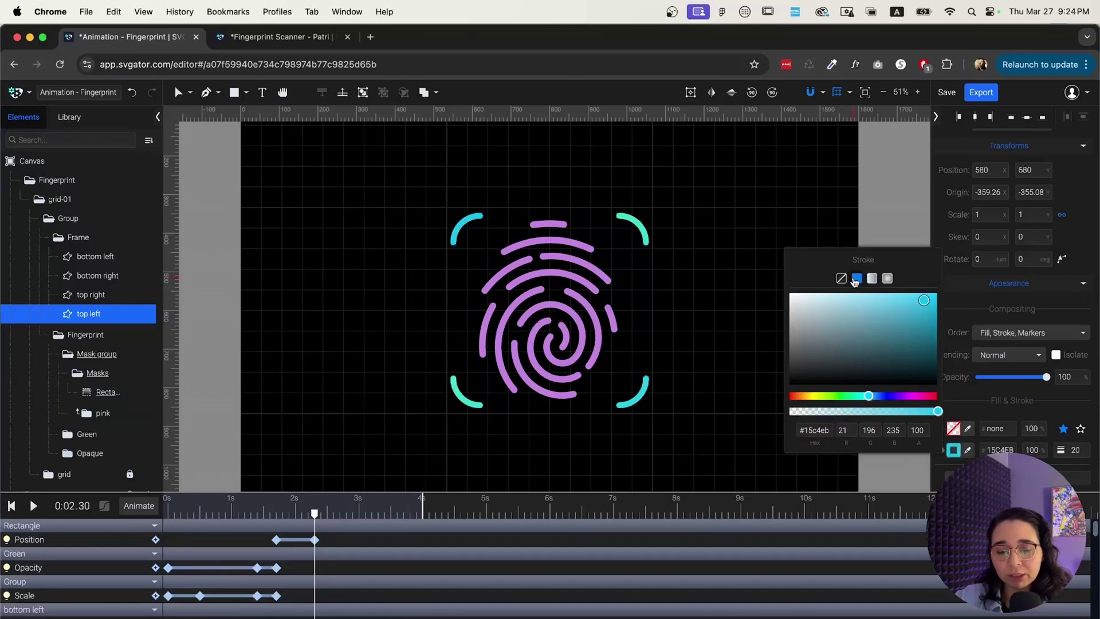
pyautogui.click(998, 450)
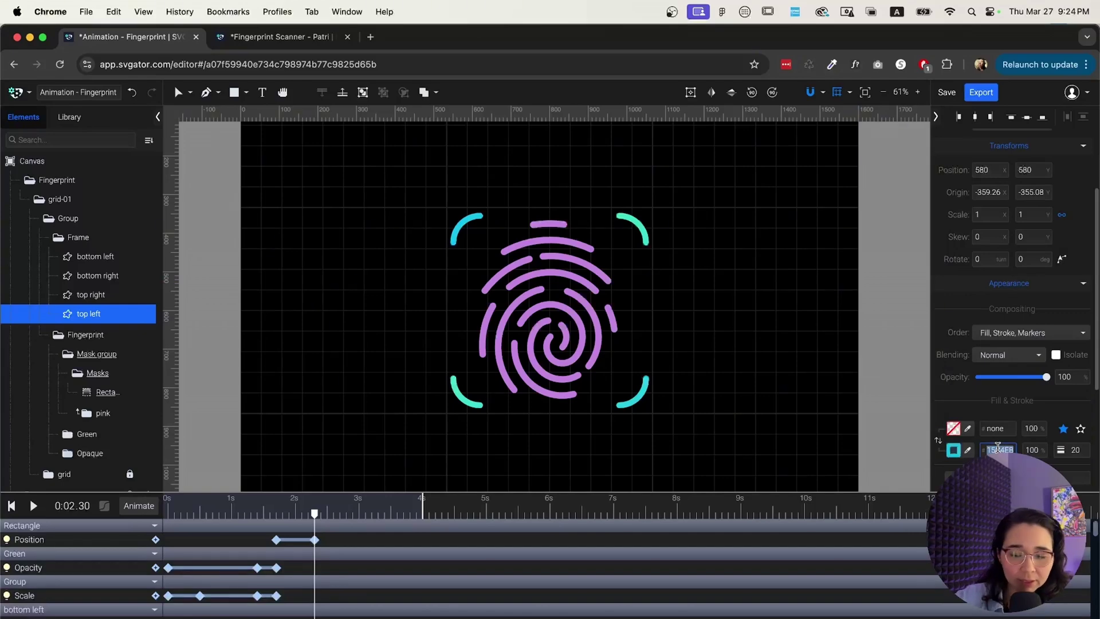
pyautogui.press('super+v')
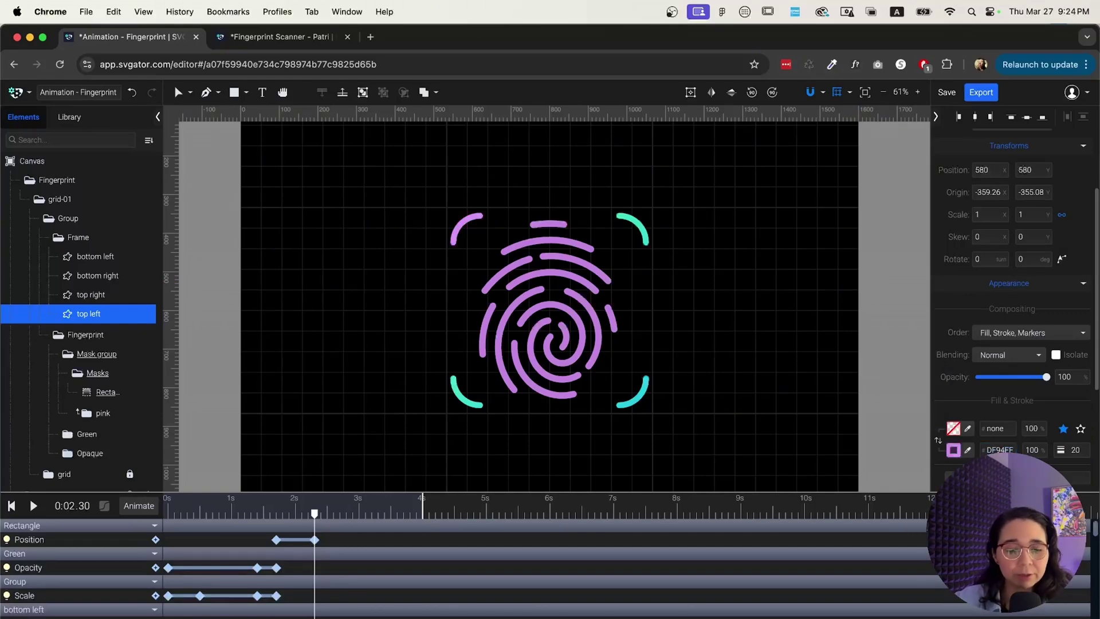
pyautogui.click(323, 567)
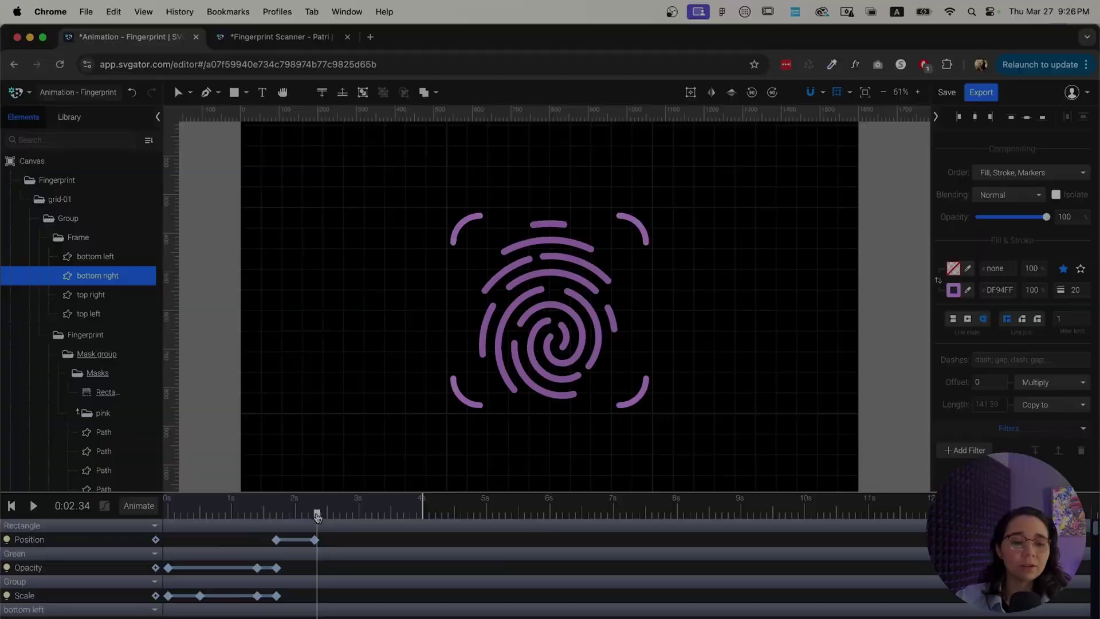
# Step: Play back the animation from the start to check the frame's color change against the pink fingerprint reveal
pyautogui.click(276, 505)
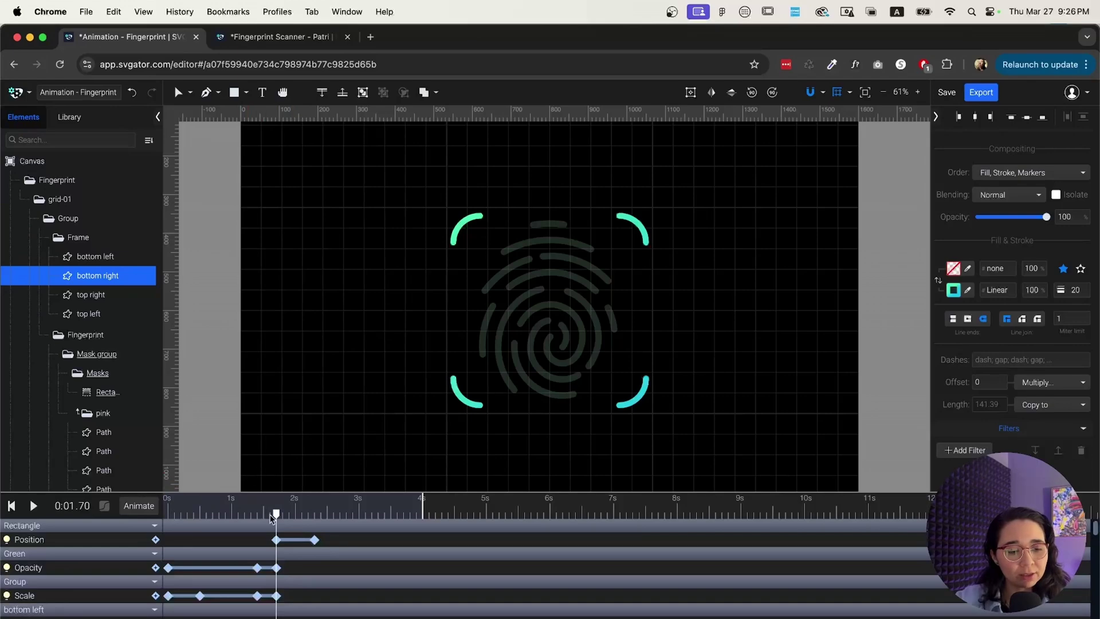
pyautogui.hotkey('shift', 'space')
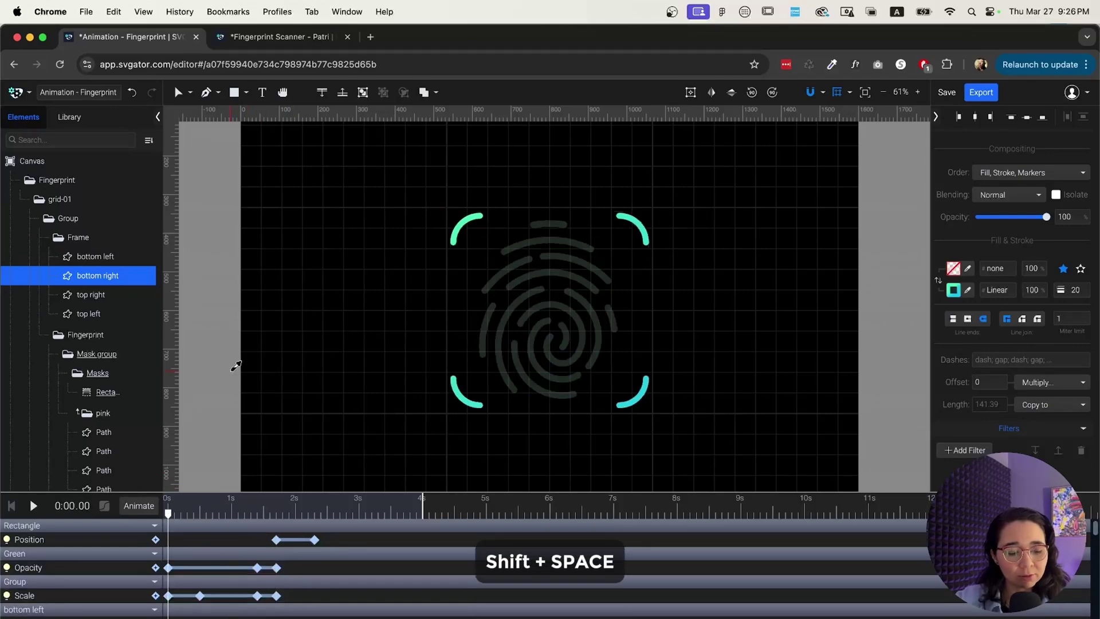
pyautogui.hotkey('shift', 'space')
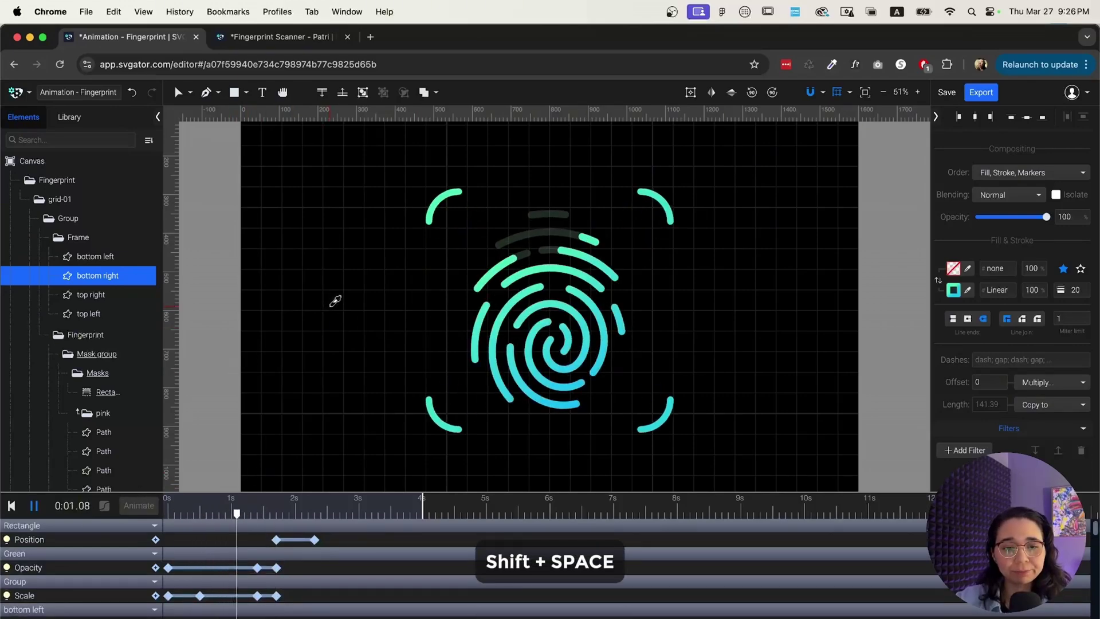
pyautogui.hotkey('shift', 'space')
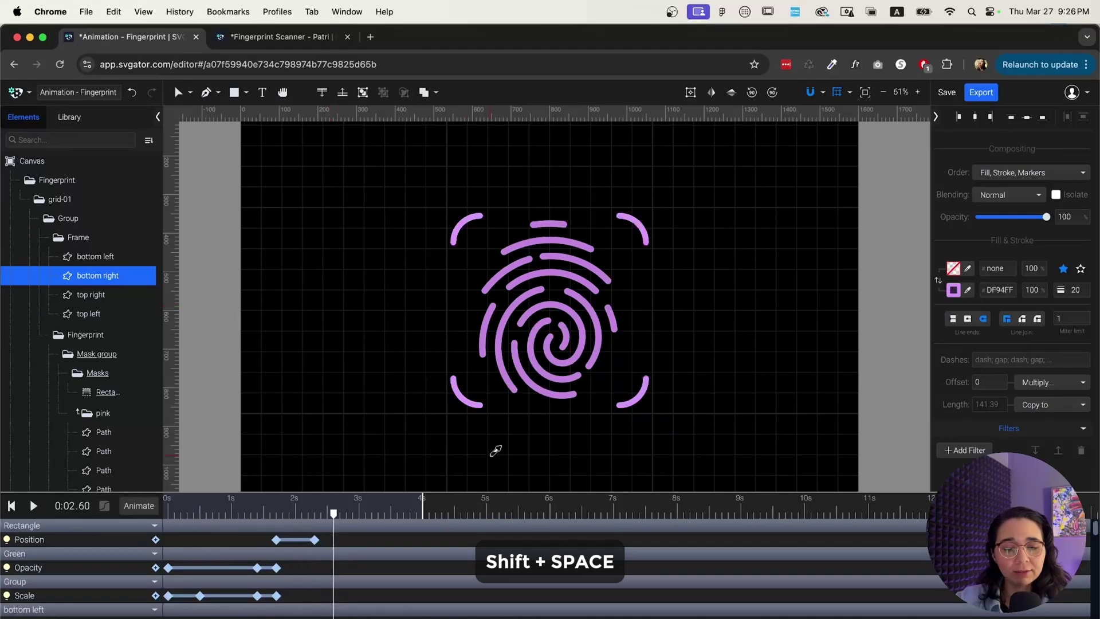
pyautogui.moveTo(333, 519); pyautogui.dragTo(250, 518)
pyautogui.hotkey('shift', 'space')
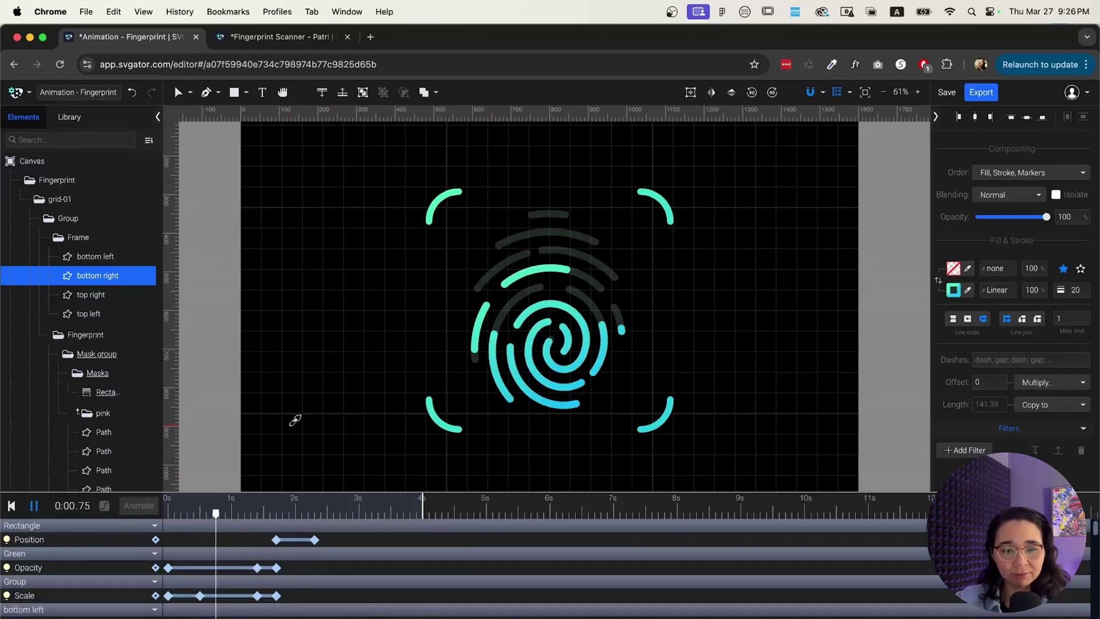
pyautogui.hotkey('shift', 'space')
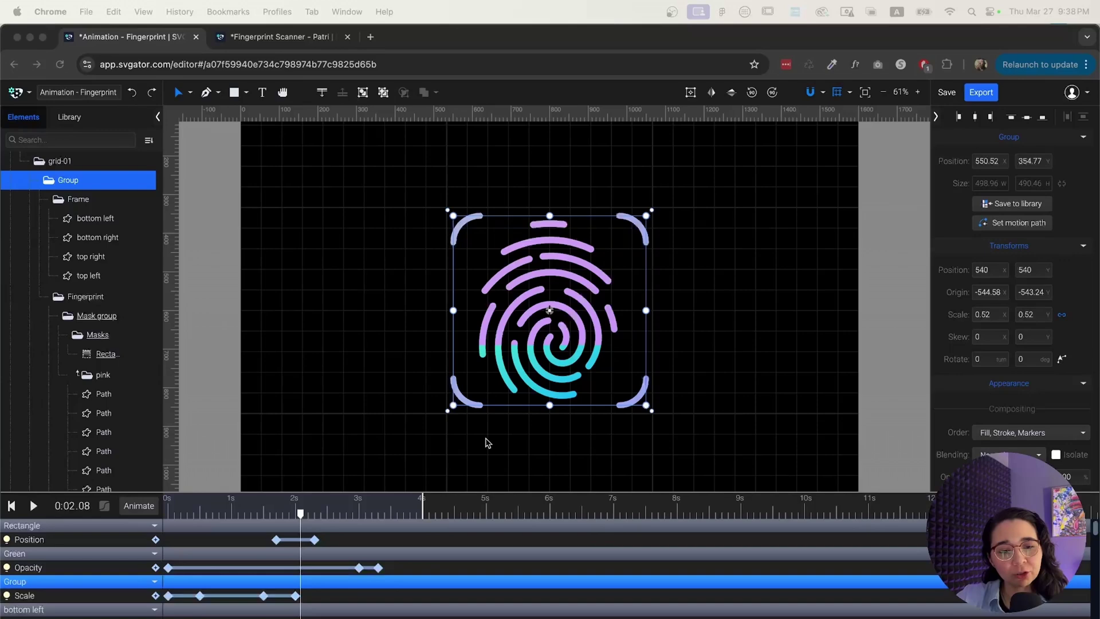
# Step: Move the group's last two Scale keyframes to 3 s and 3.3 s, in line with the Green group's Opacity keyframes
pyautogui.click(298, 516)
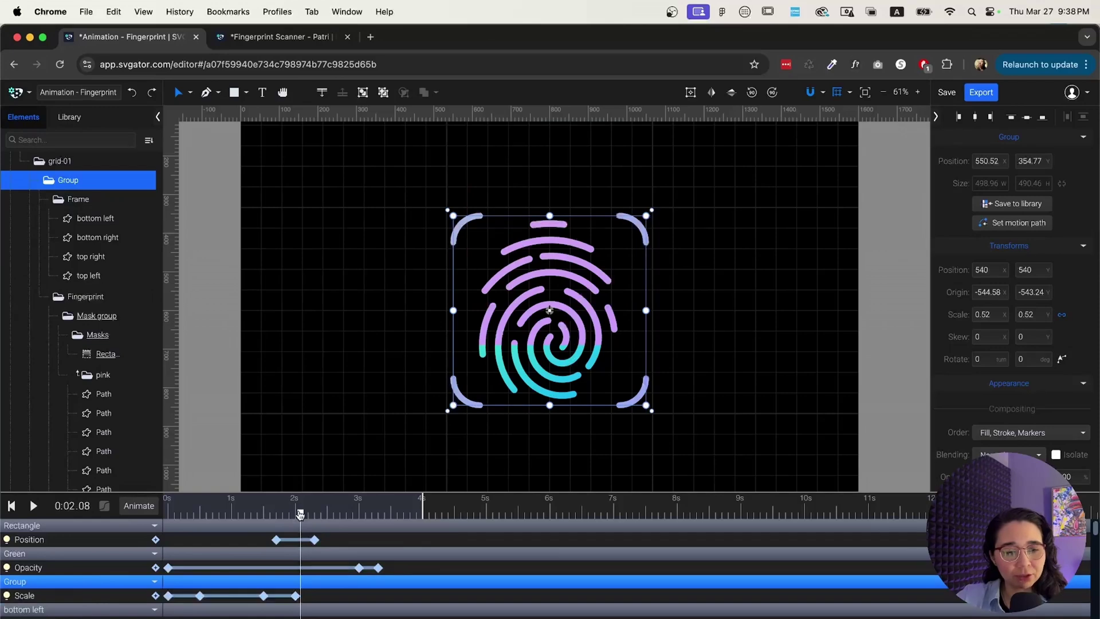
pyautogui.moveTo(299, 515); pyautogui.dragTo(244, 514)
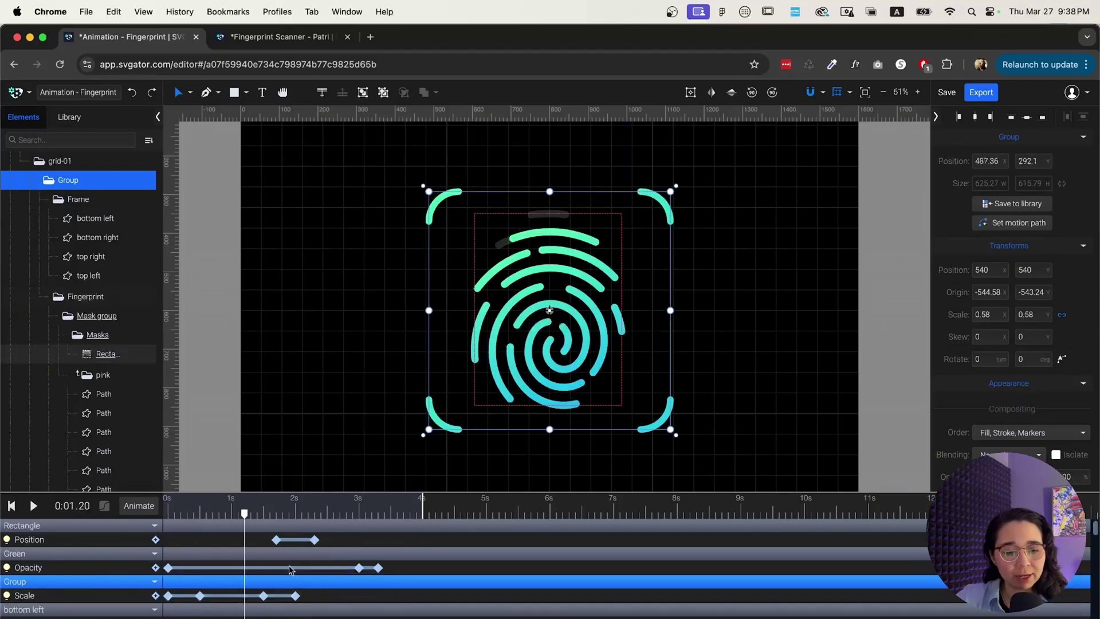
pyautogui.click(360, 576)
pyautogui.moveTo(296, 596); pyautogui.dragTo(378, 596)
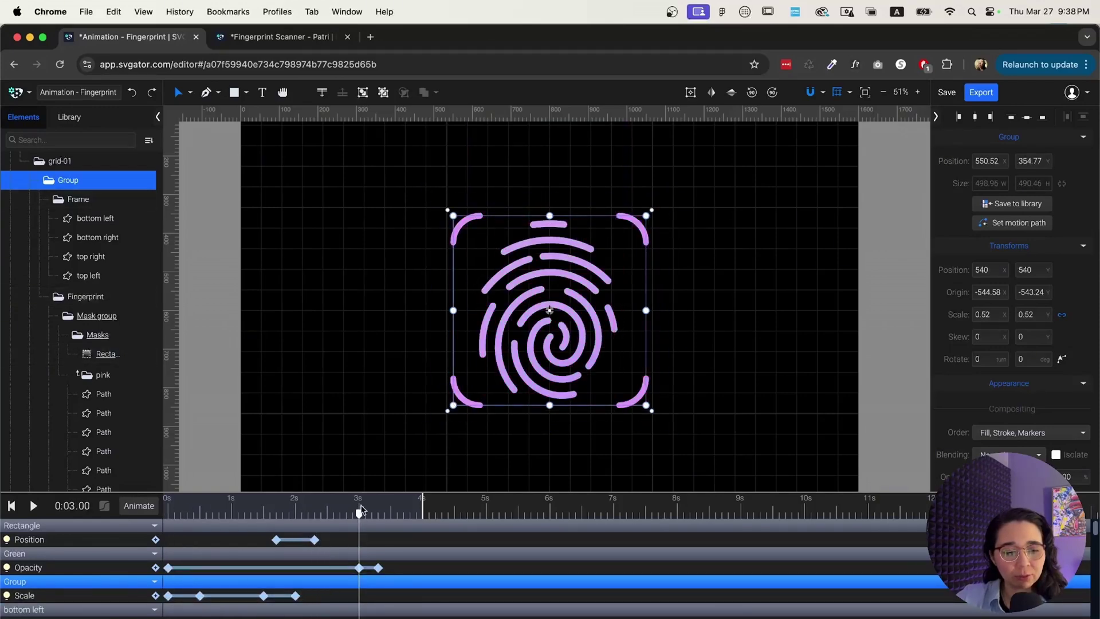
pyautogui.moveTo(359, 514)
pyautogui.mouseDown()
pyautogui.moveTo(379, 514)
pyautogui.moveTo(359, 514)
pyautogui.mouseUp()
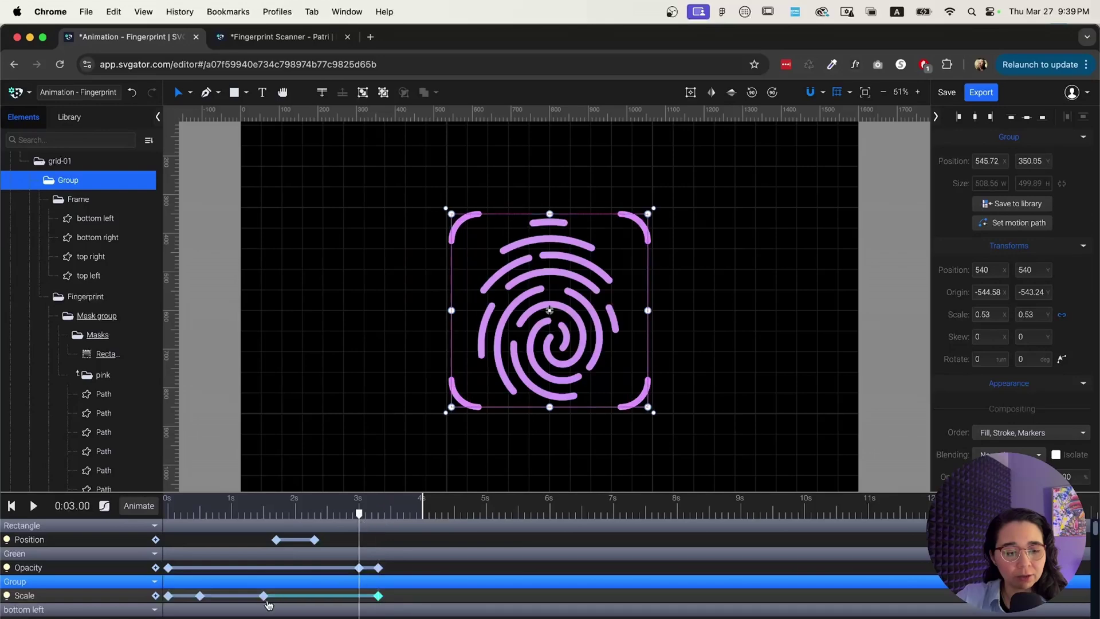
pyautogui.moveTo(264, 596); pyautogui.dragTo(359, 596)
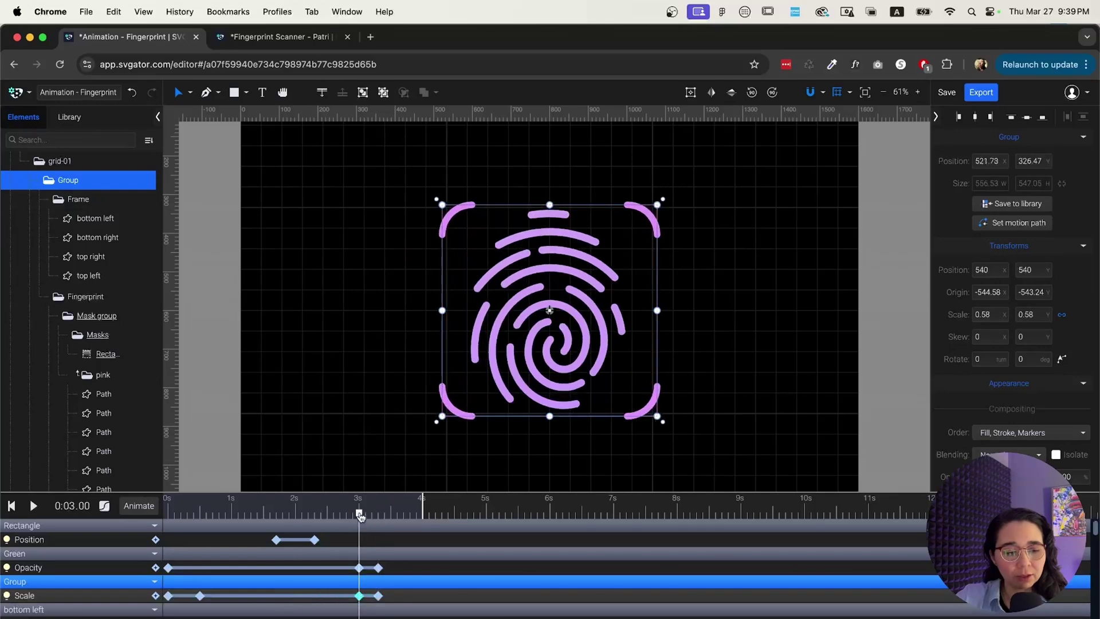
# Step: Play back the animation to check the retimed scale-down after the pink reveal
pyautogui.press('space')
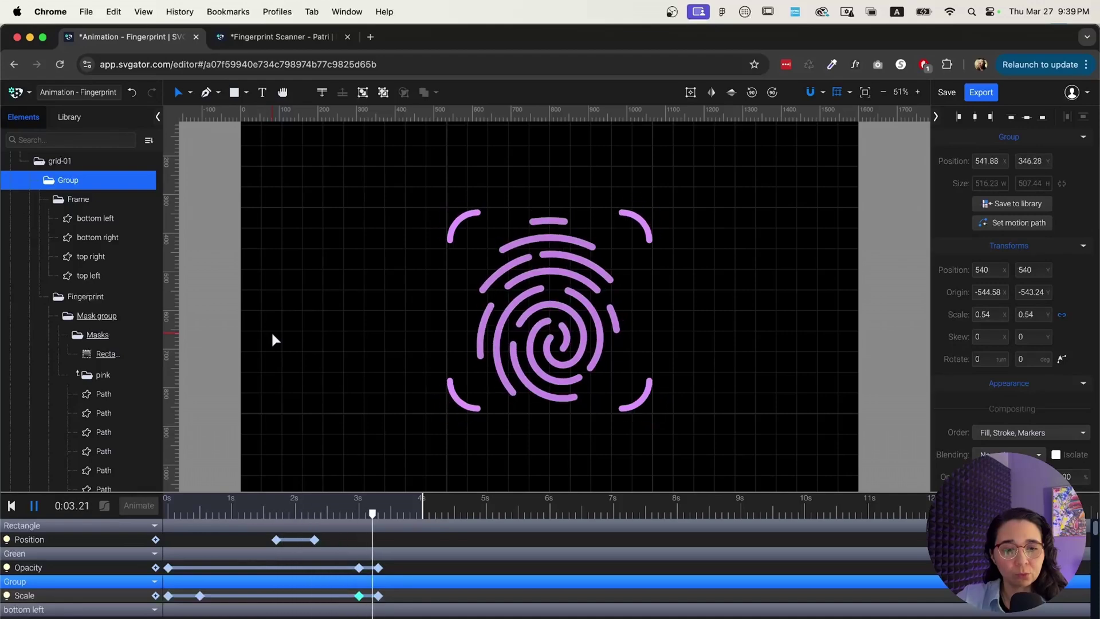
pyautogui.press('space')
pyautogui.moveTo(405, 516); pyautogui.dragTo(384, 537)
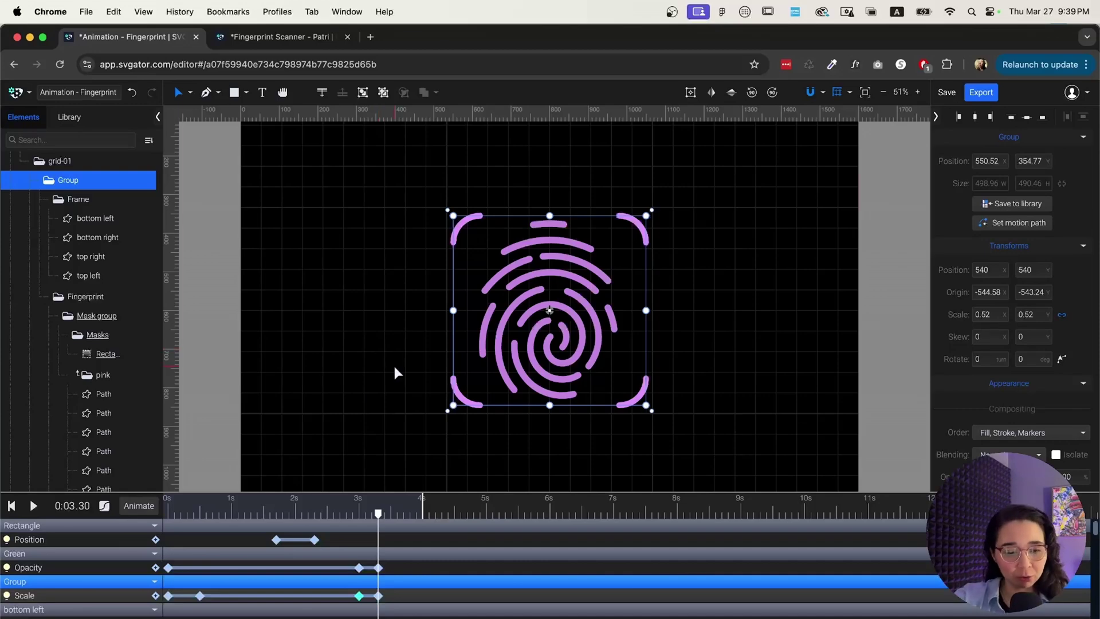
pyautogui.press('space')
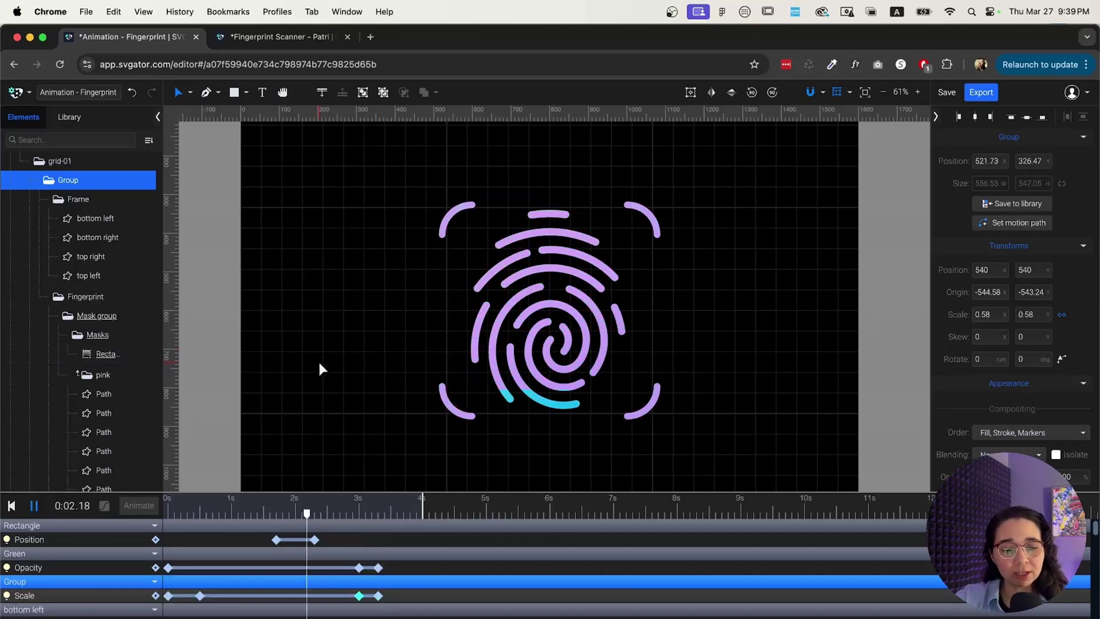
pyautogui.press('space')
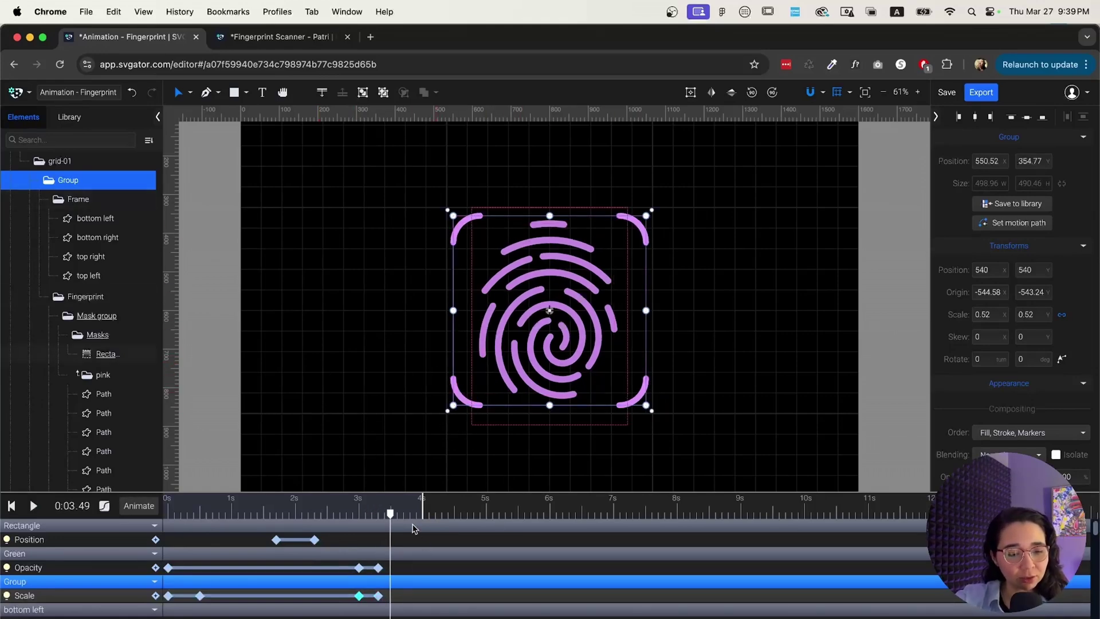
# Step: At 3 s, add an Opacity animator to the mask rectangle of the pink fingerprint
pyautogui.moveTo(390, 520); pyautogui.dragTo(360, 528)
pyautogui.scroll(-1, 379, 522)
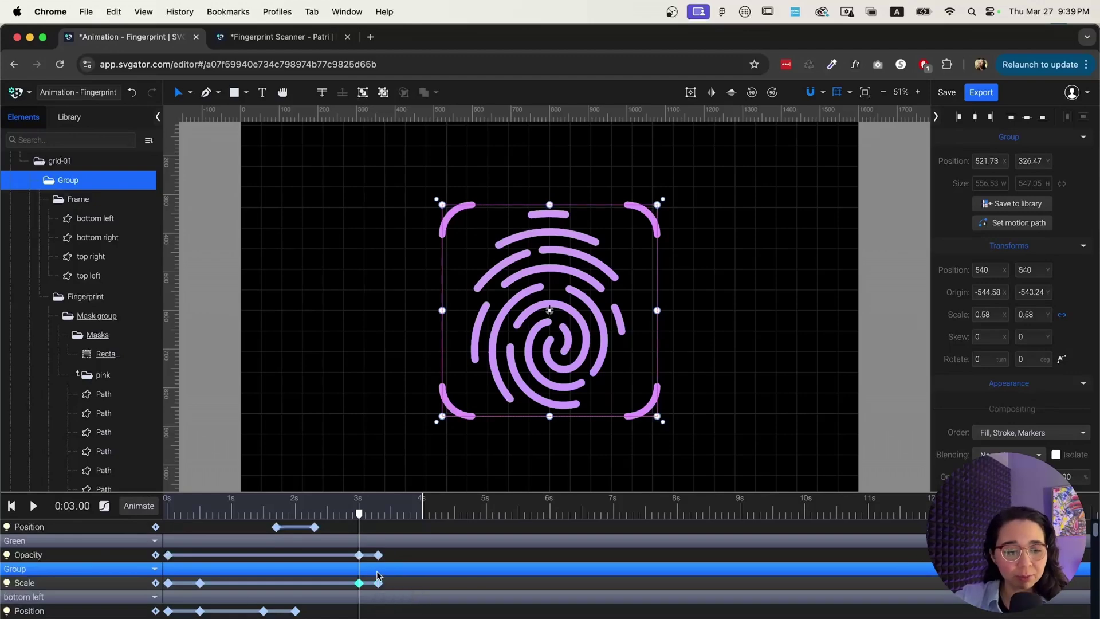
pyautogui.scroll(1, 90, 595)
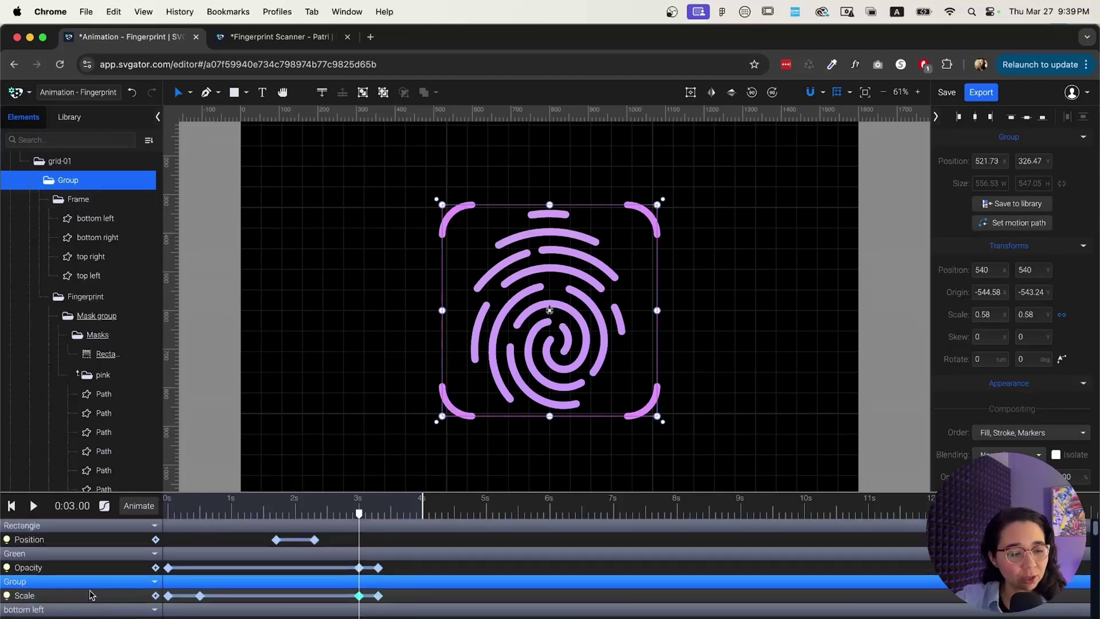
pyautogui.scroll(-1, 97, 584)
pyautogui.scroll(1, 109, 574)
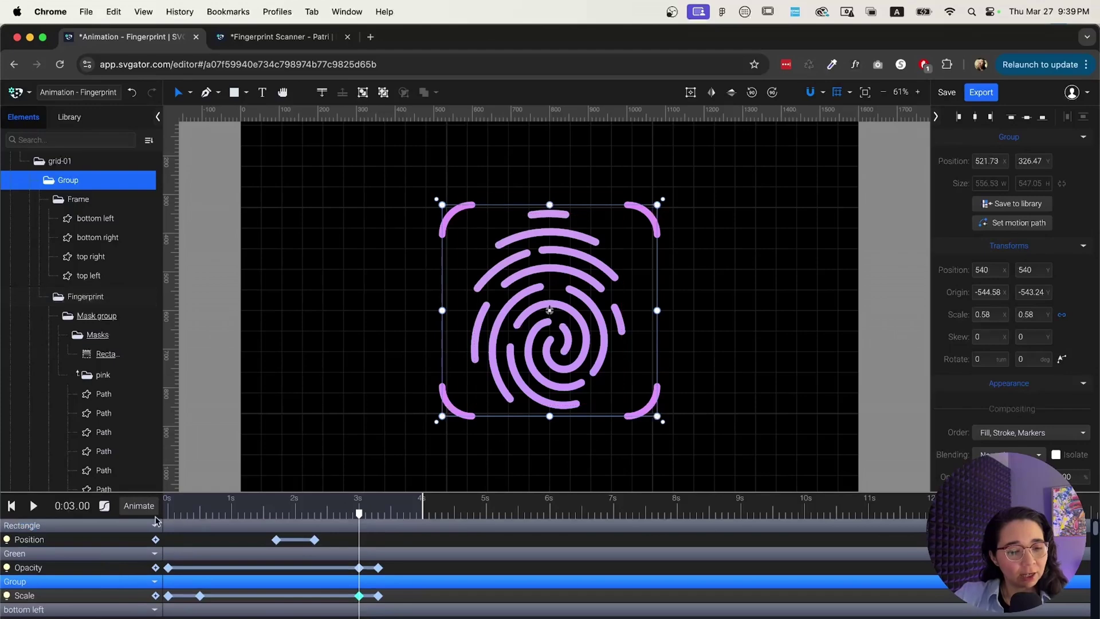
pyautogui.click(54, 541)
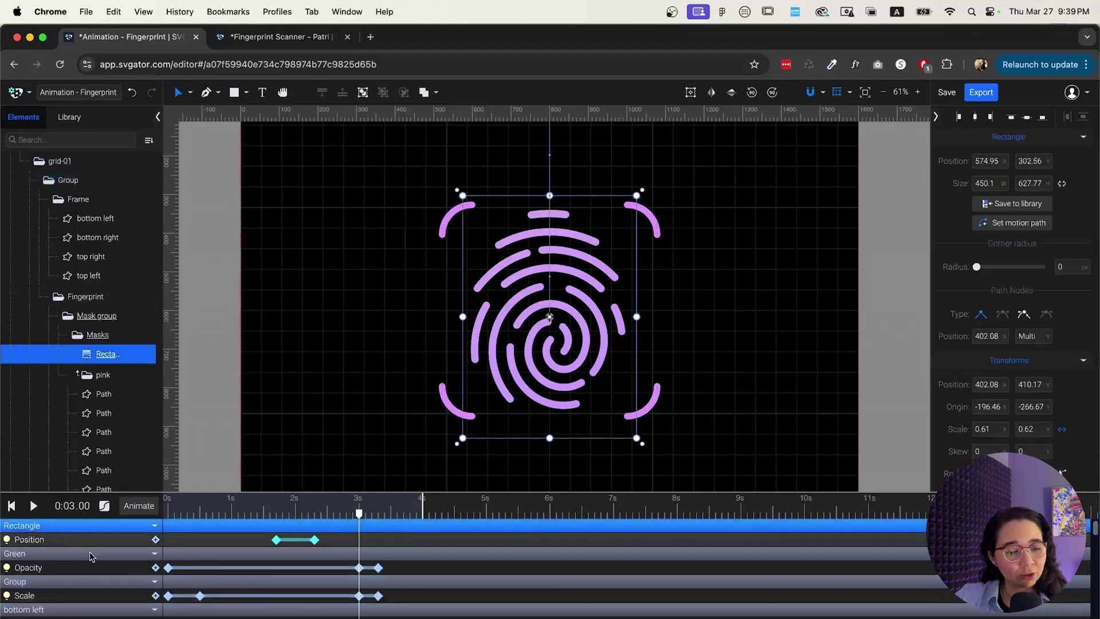
pyautogui.hotkey('shift', 'o')
pyautogui.click(138, 507)
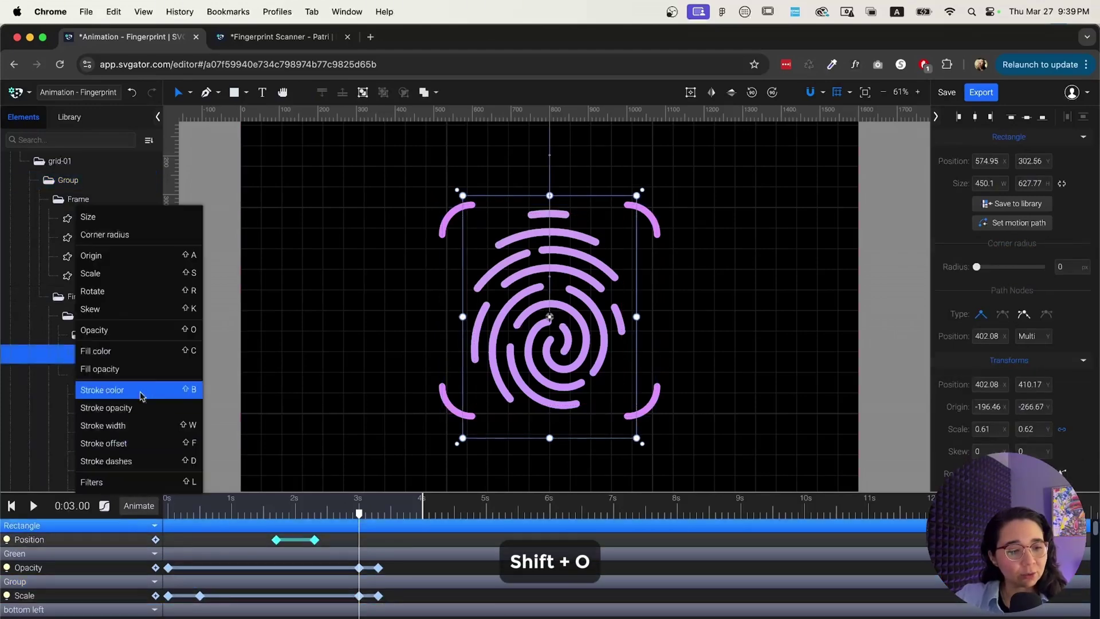
pyautogui.click(149, 332)
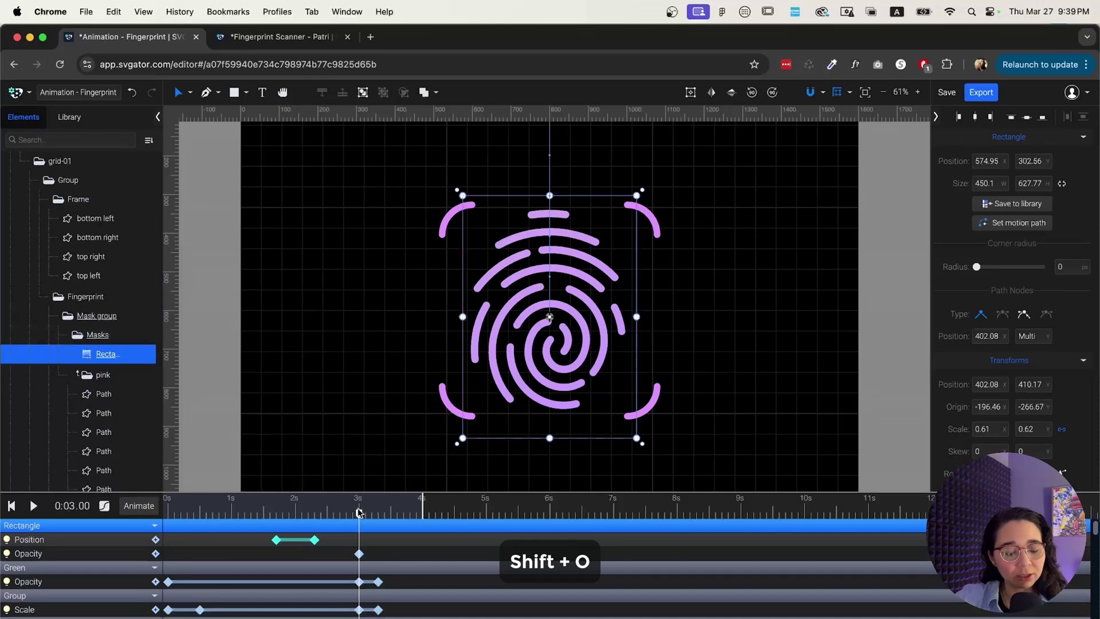
# Step: At 3.3 s, set the mask rectangle's opacity to 0%
pyautogui.moveTo(362, 516); pyautogui.dragTo(378, 514)
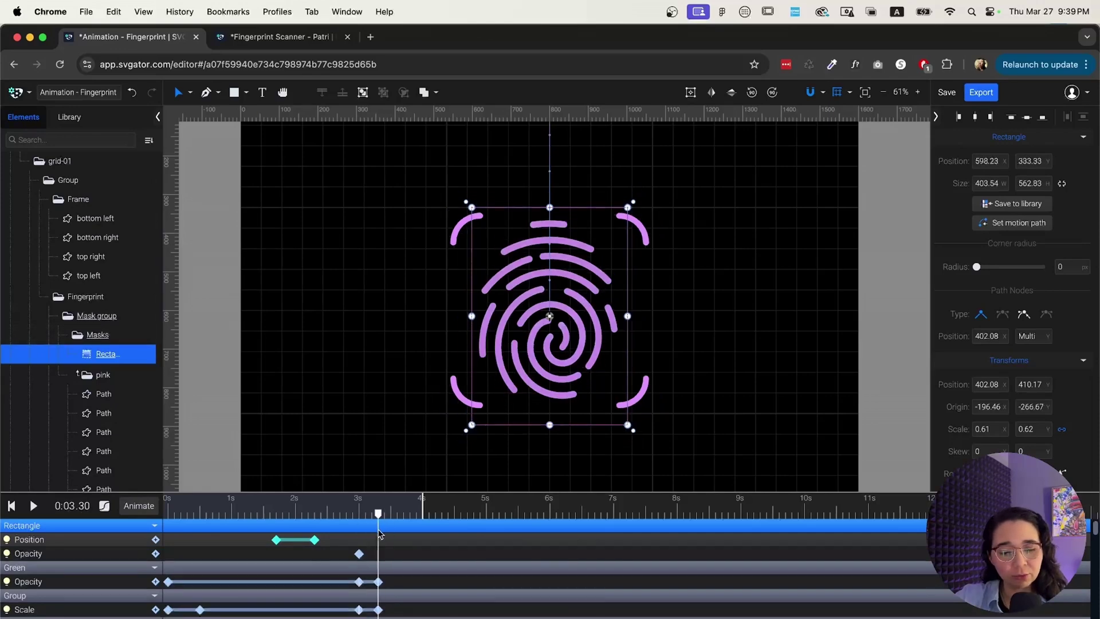
pyautogui.scroll(-5, 1053, 422)
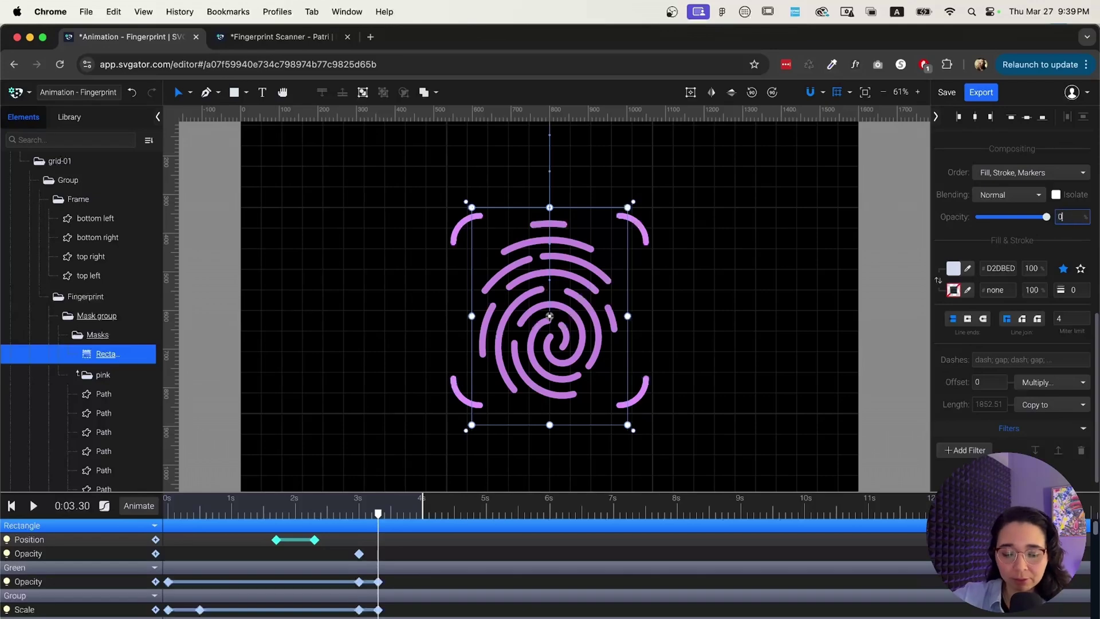
pyautogui.press('Return')
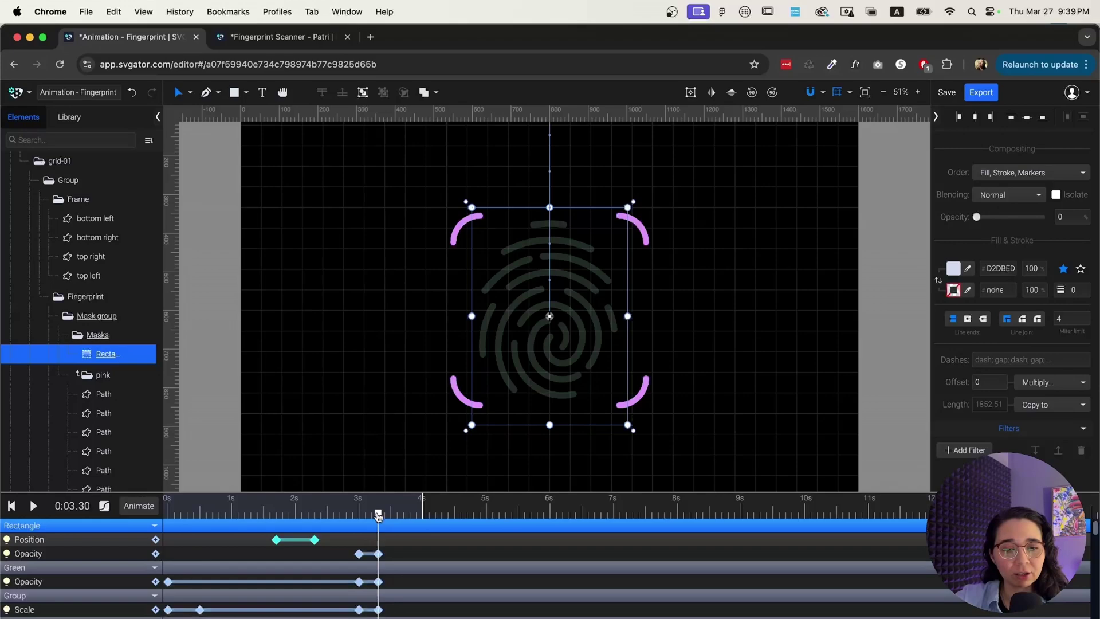
# Step: Copy the bottom left corner's pink Stroke color keyframe at 2.3 s and paste it at 3 s
pyautogui.scroll(-5, 384, 523)
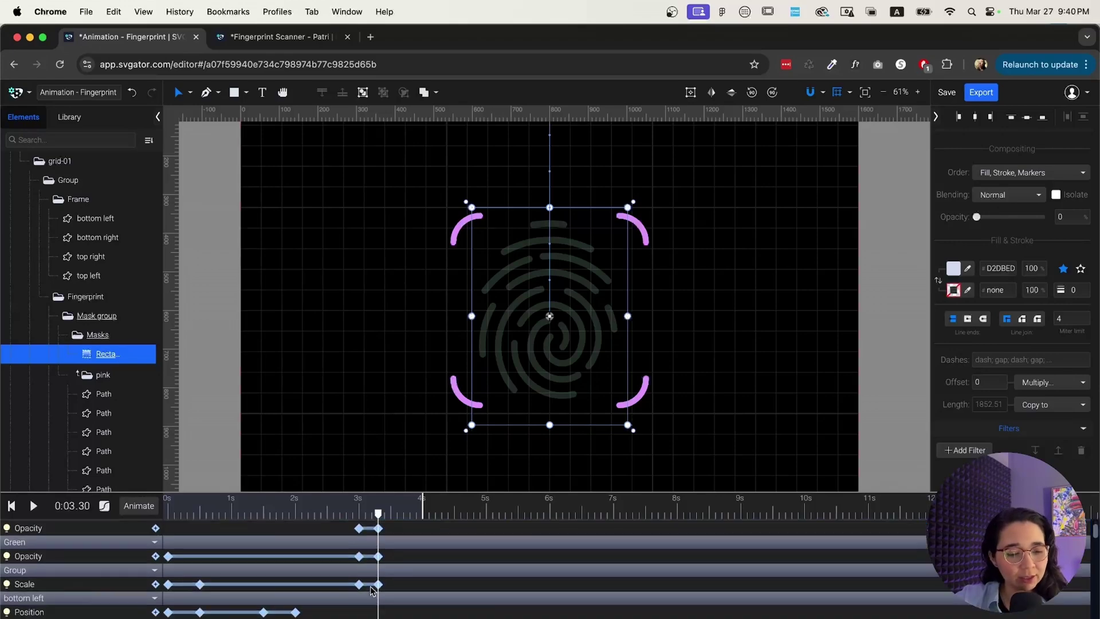
pyautogui.scroll(-1, 373, 590)
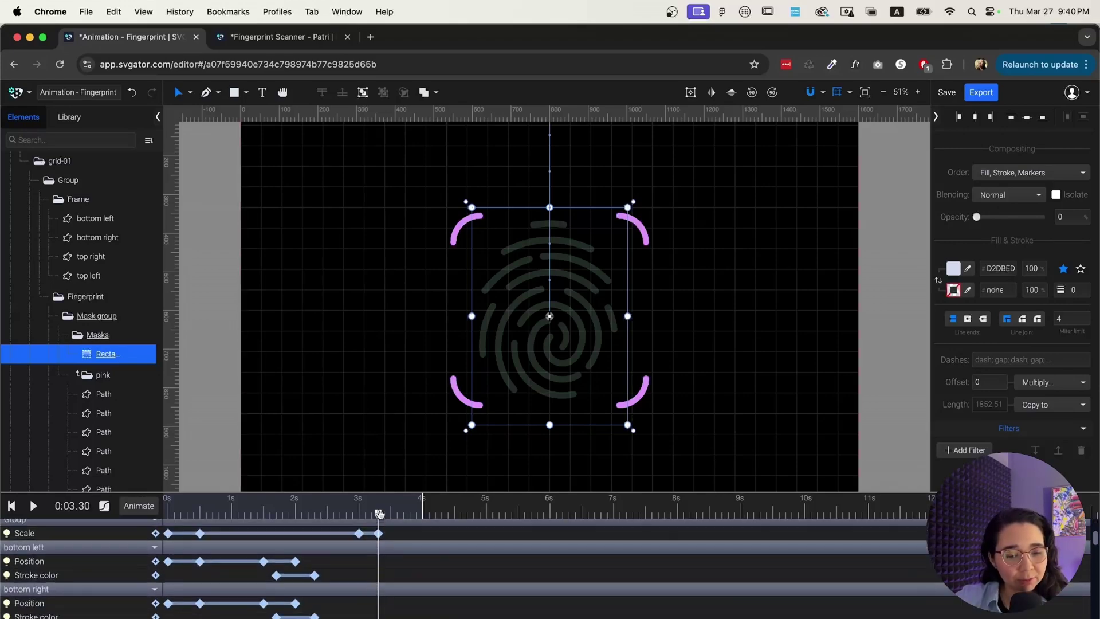
pyautogui.moveTo(379, 513); pyautogui.dragTo(360, 518)
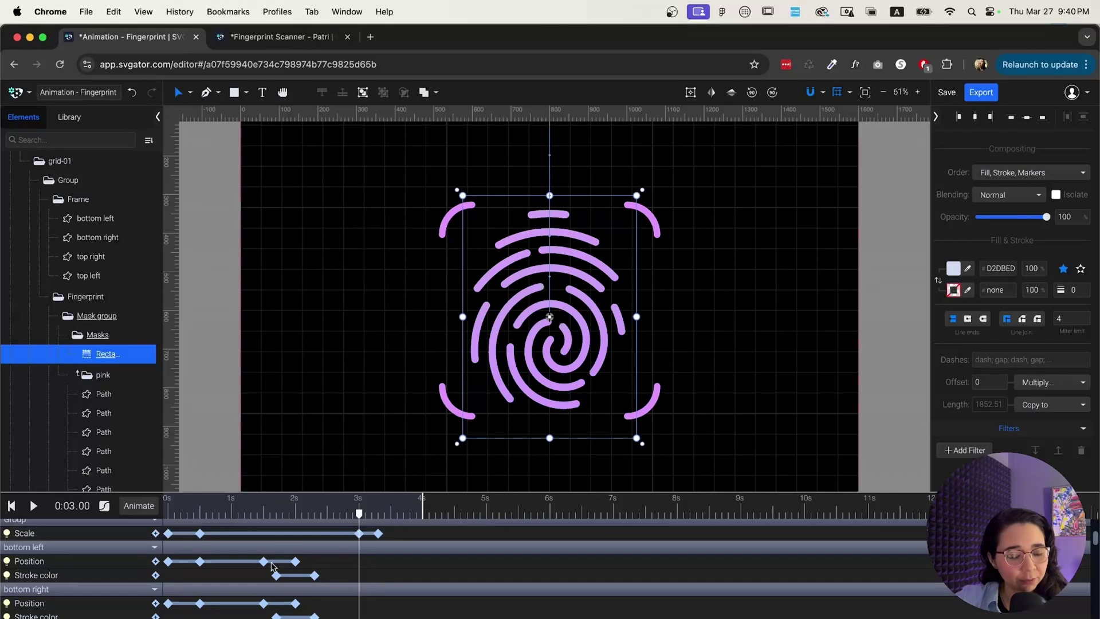
pyautogui.click(84, 572)
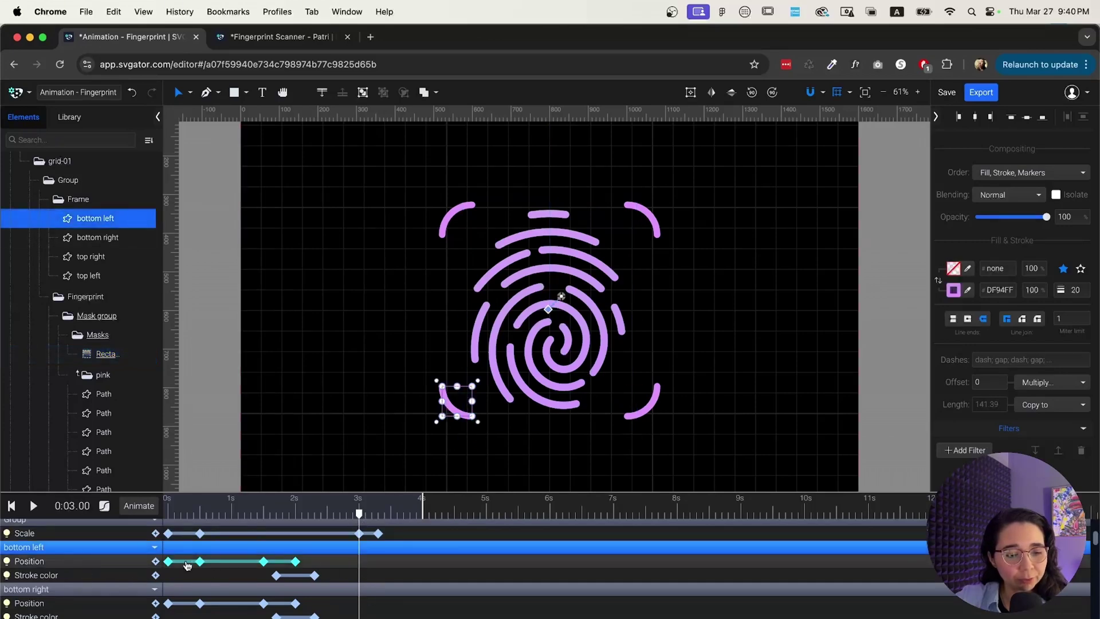
pyautogui.click(278, 576)
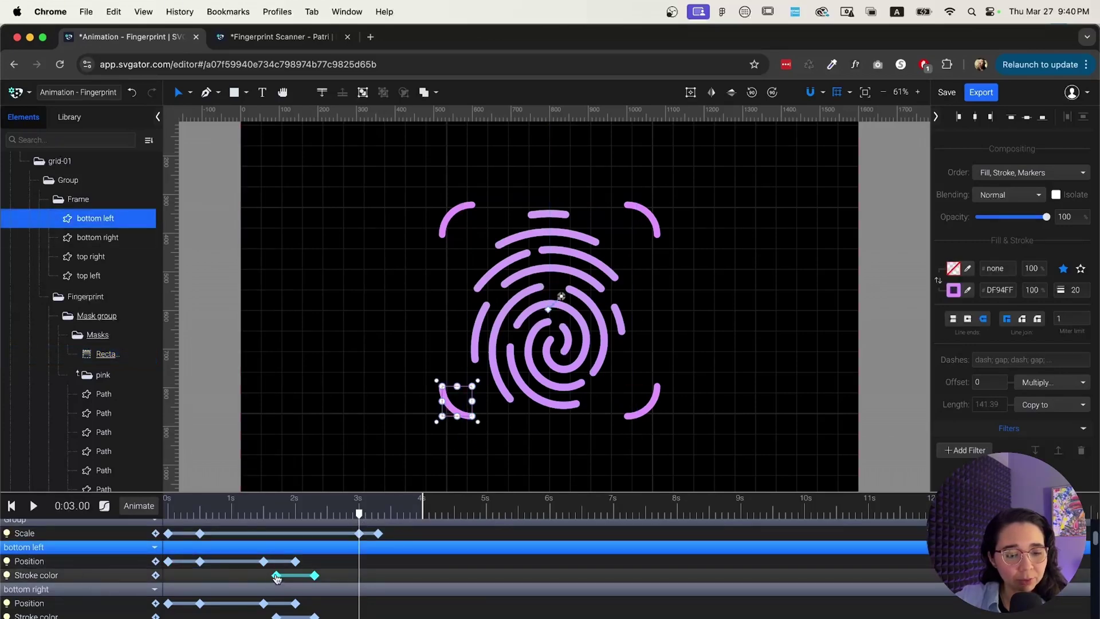
pyautogui.click(319, 588)
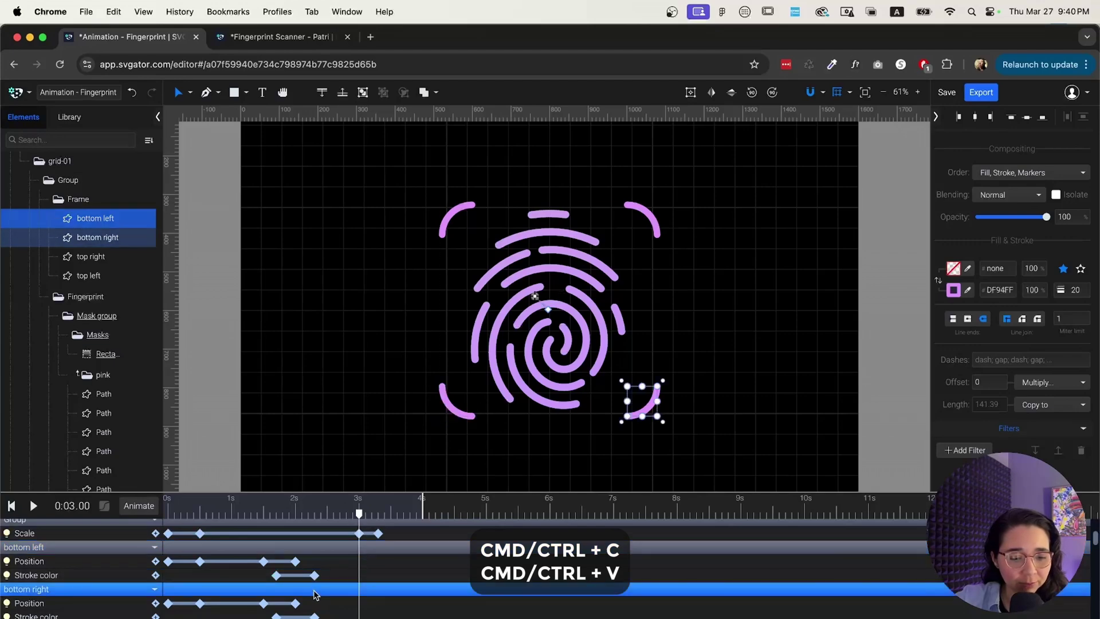
pyautogui.click(276, 577)
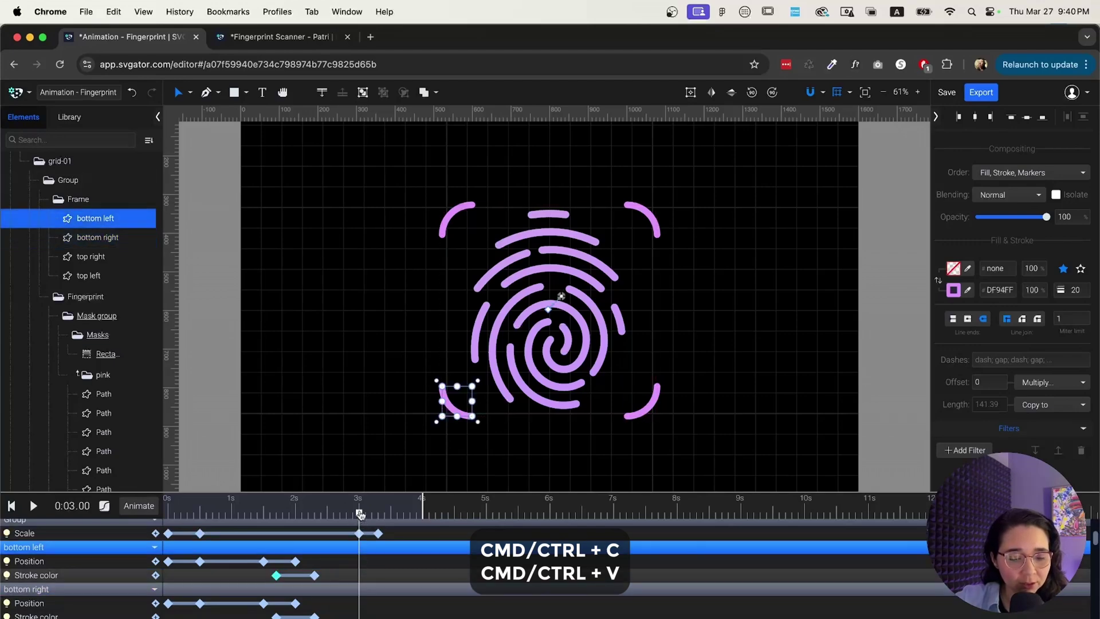
pyautogui.click(315, 576)
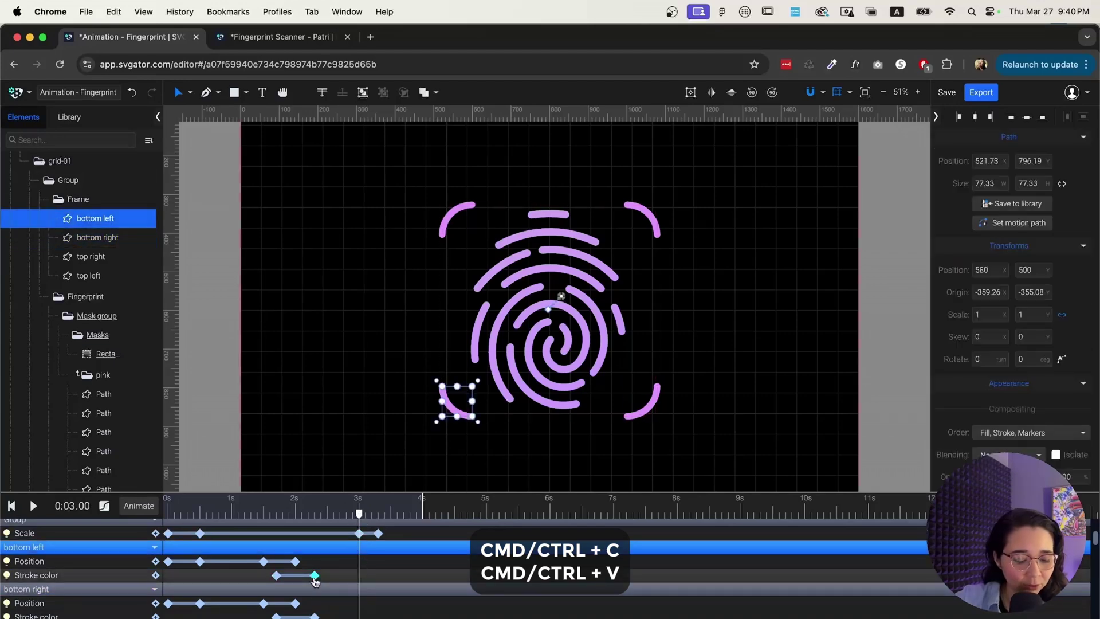
pyautogui.press('super+c')
pyautogui.press('super+v')
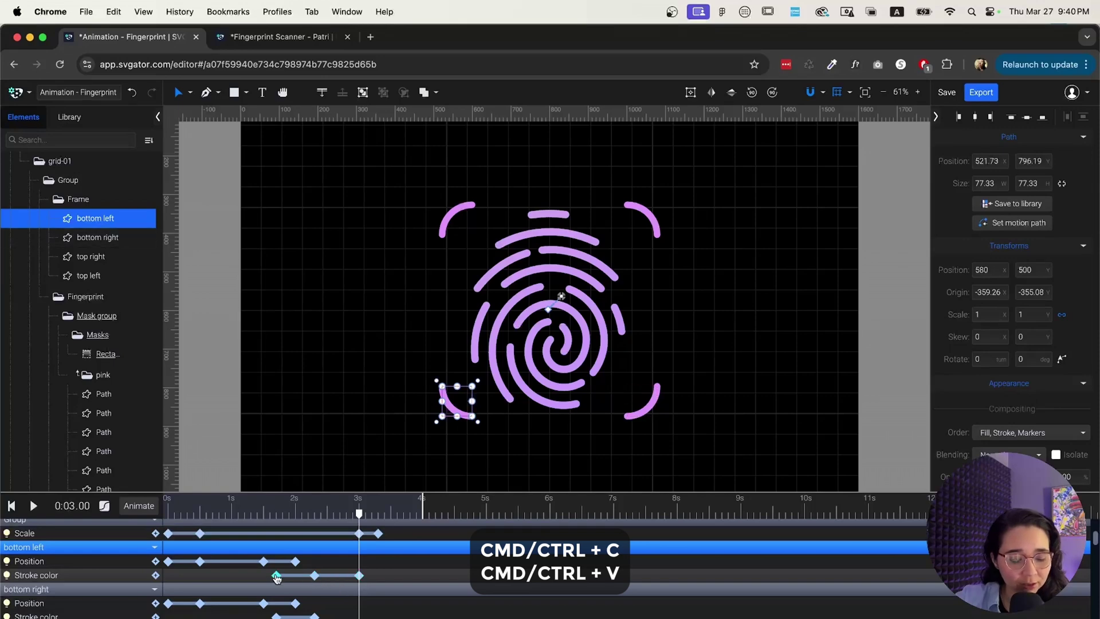
# Step: Paste the bottom left corner's first, green Stroke color keyframe at 3.3 s
pyautogui.moveTo(360, 514); pyautogui.dragTo(378, 514)
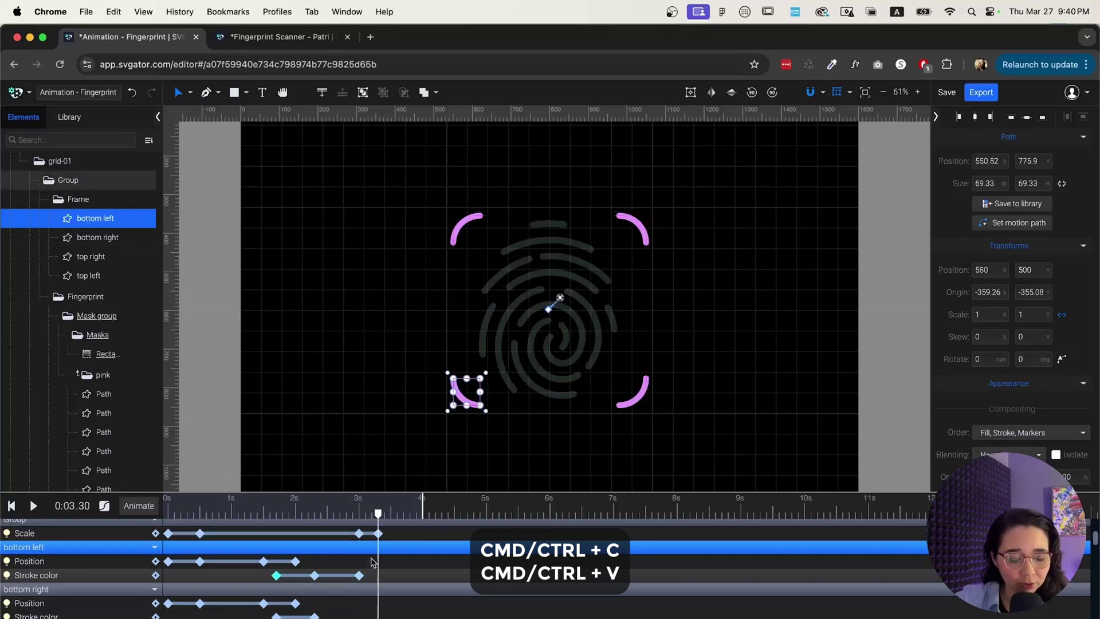
pyautogui.press('super+v')
pyautogui.scroll(-1, 374, 574)
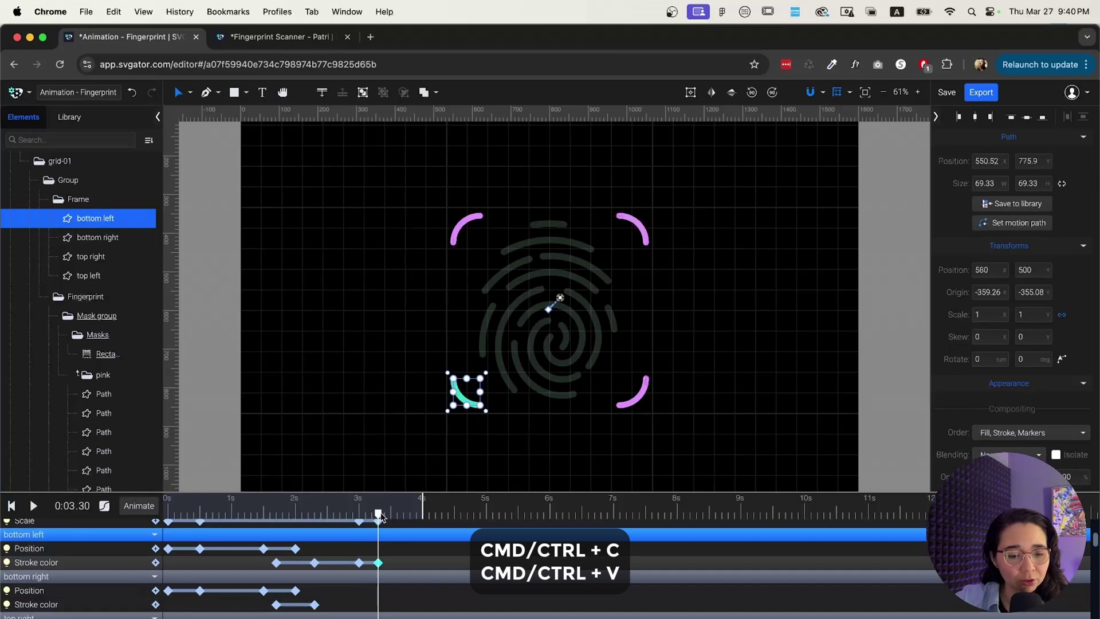
# Step: Repeat the pink and green Stroke color keyframes at 3 s and 3.3 s for the other three frame corners
pyautogui.moveTo(380, 514); pyautogui.dragTo(360, 516)
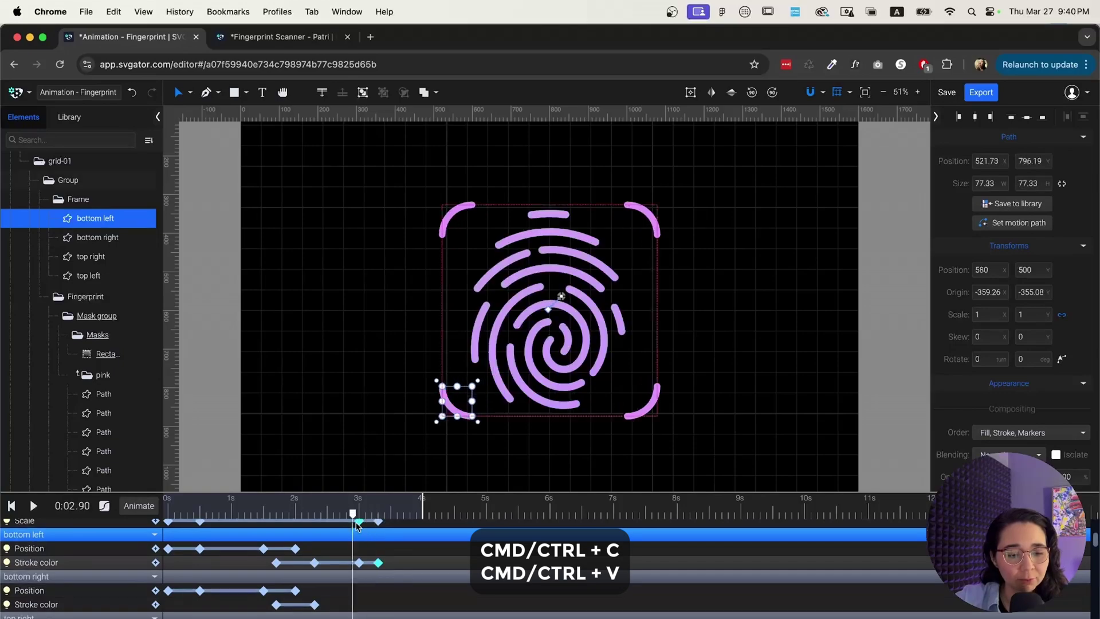
pyautogui.click(276, 604)
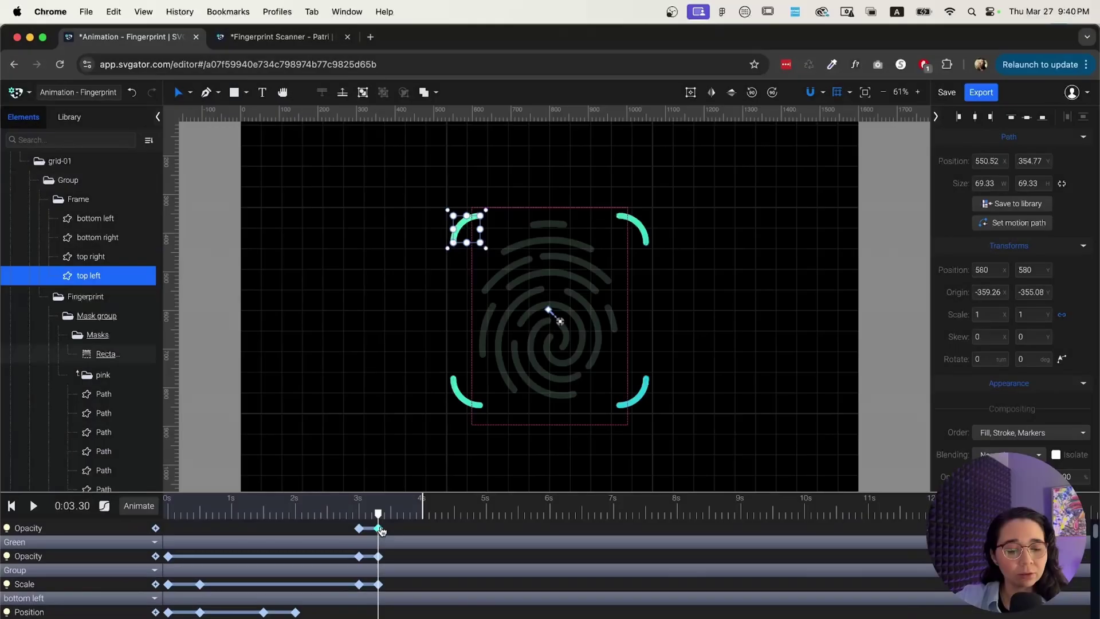
# Step: Play back the animation to check the closing fade and the frame's return to green
pyautogui.scroll(1, 179, 527)
pyautogui.click(270, 514)
pyautogui.press('space')
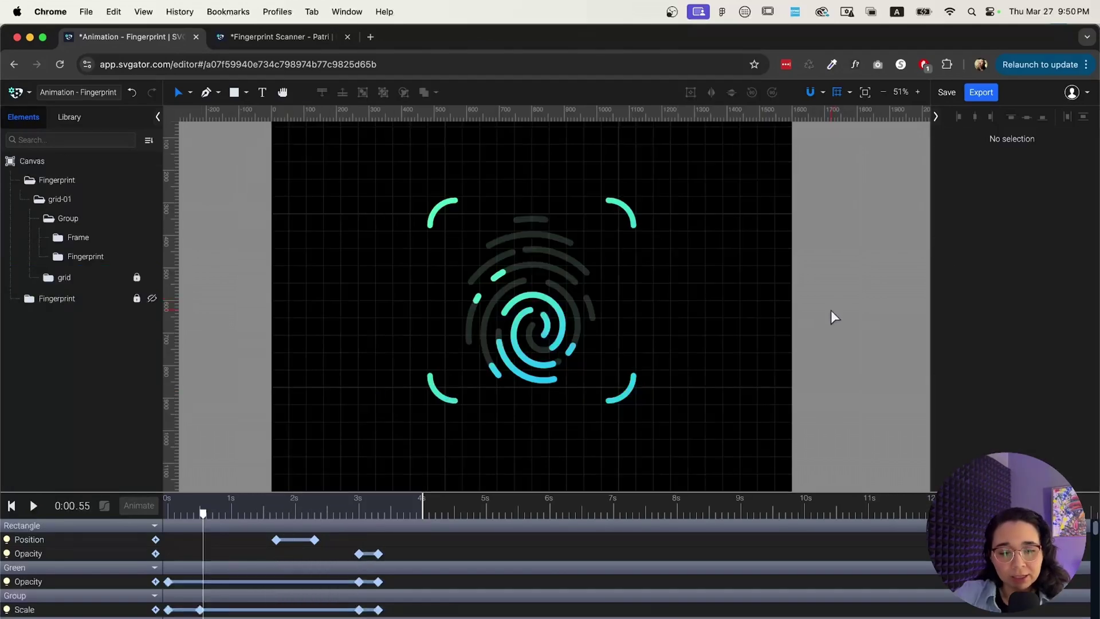
# Step: Return the playhead to 0 s and hide the grid layer
pyautogui.hscroll(-3, 820, 327)
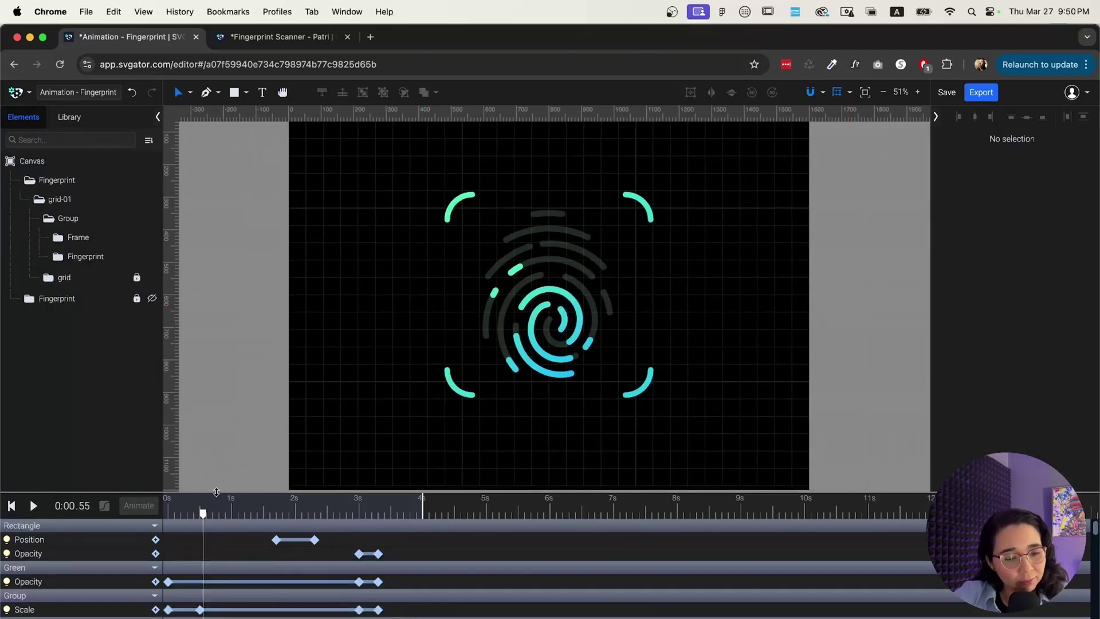
pyautogui.moveTo(203, 514); pyautogui.dragTo(167, 515)
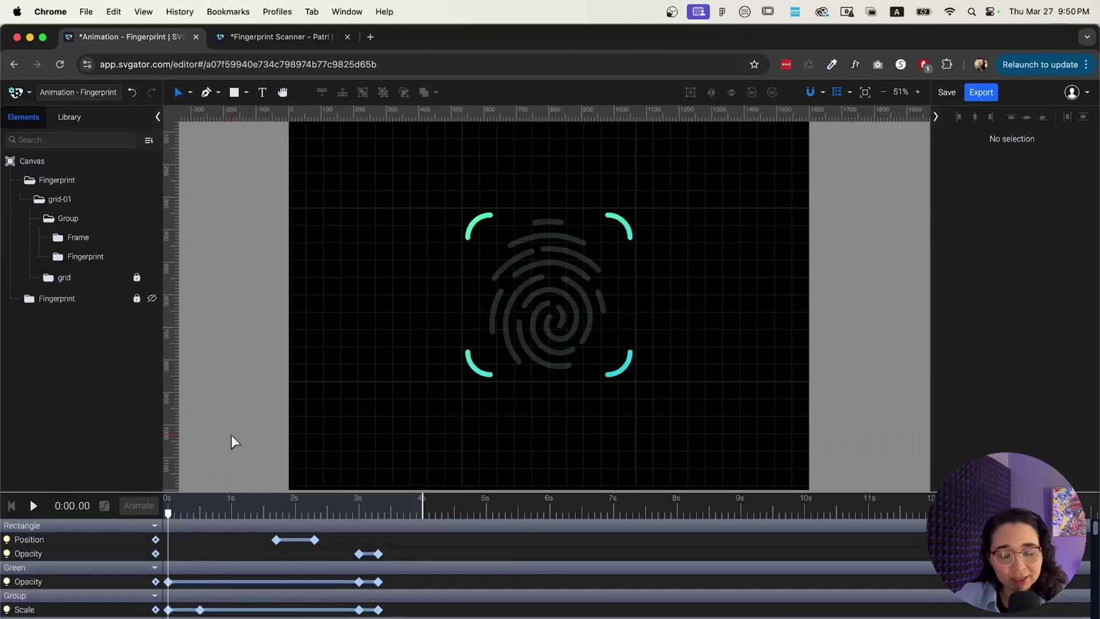
pyautogui.scroll(3, 671, 304)
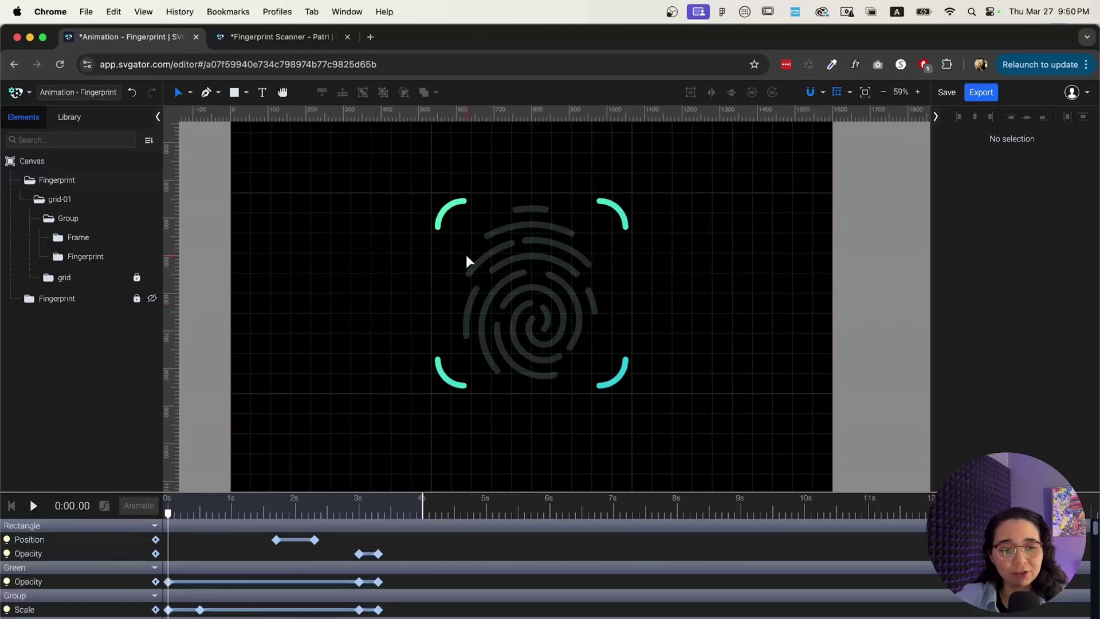
pyautogui.scroll(2, 331, 263)
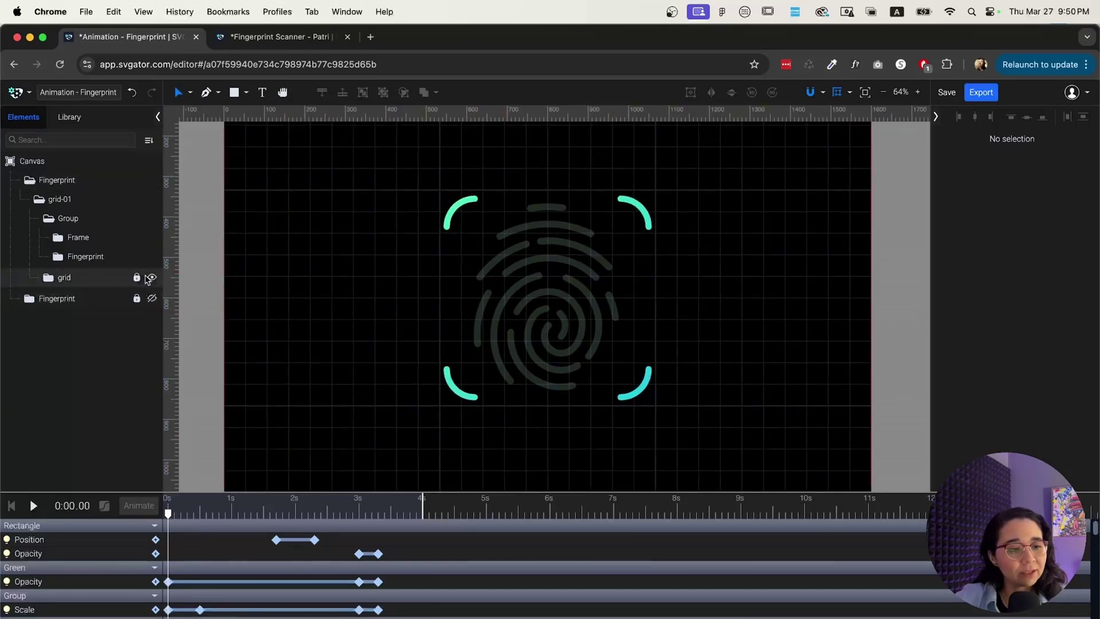
pyautogui.click(153, 278)
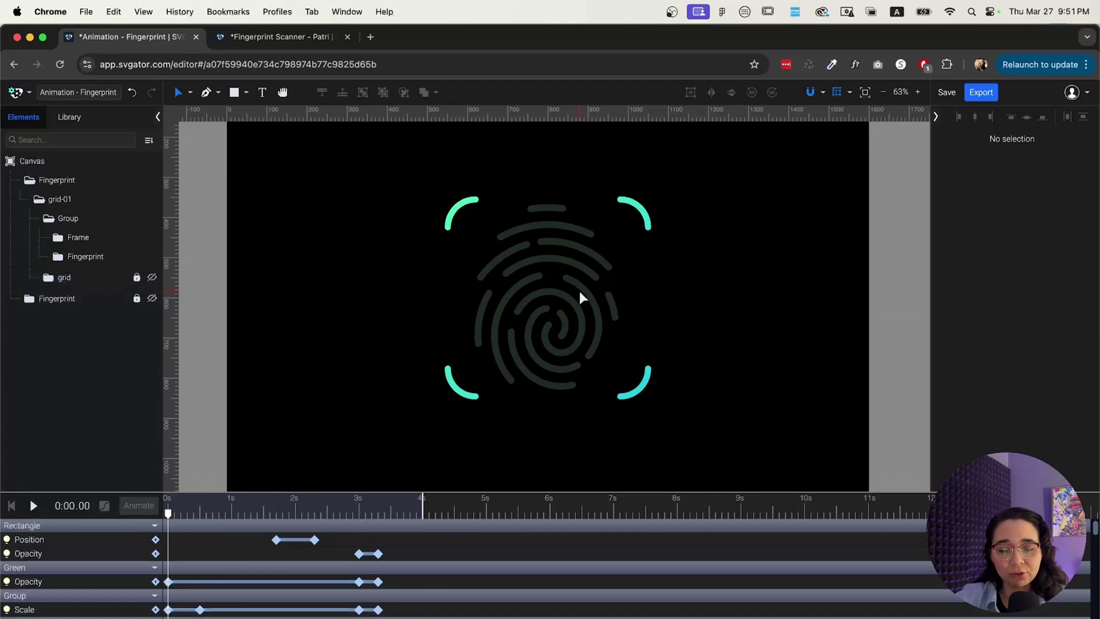
# Step: Play back the complete fingerprint scanner animation from the start with the grid hidden
pyautogui.scroll(-3, 582, 295)
pyautogui.scroll(1, 842, 277)
pyautogui.hscroll(2, 764, 287)
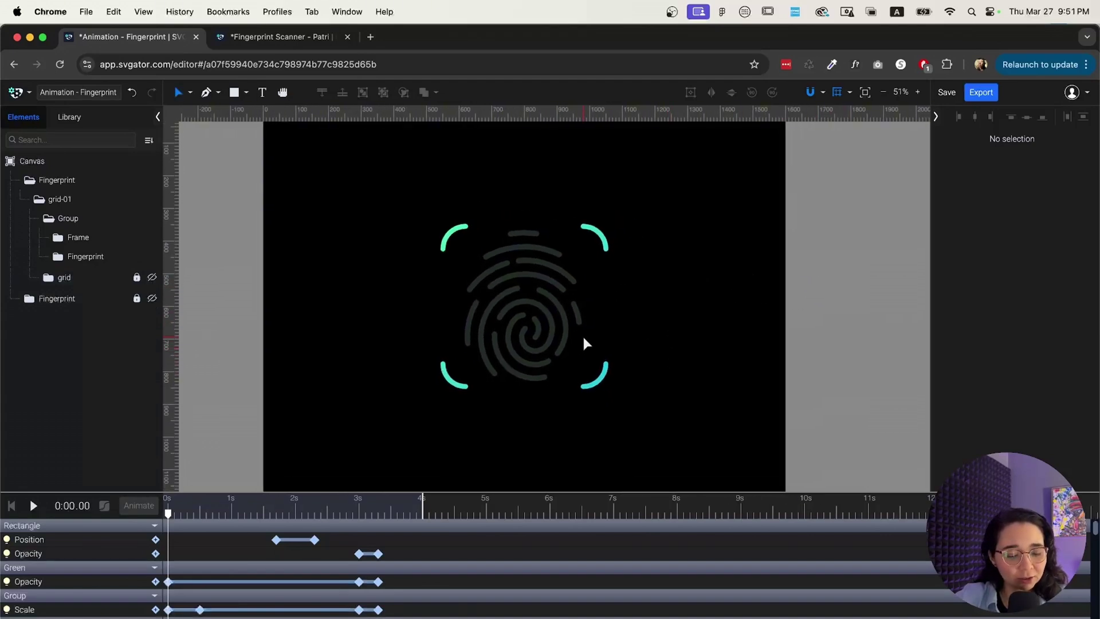
pyautogui.press('space')
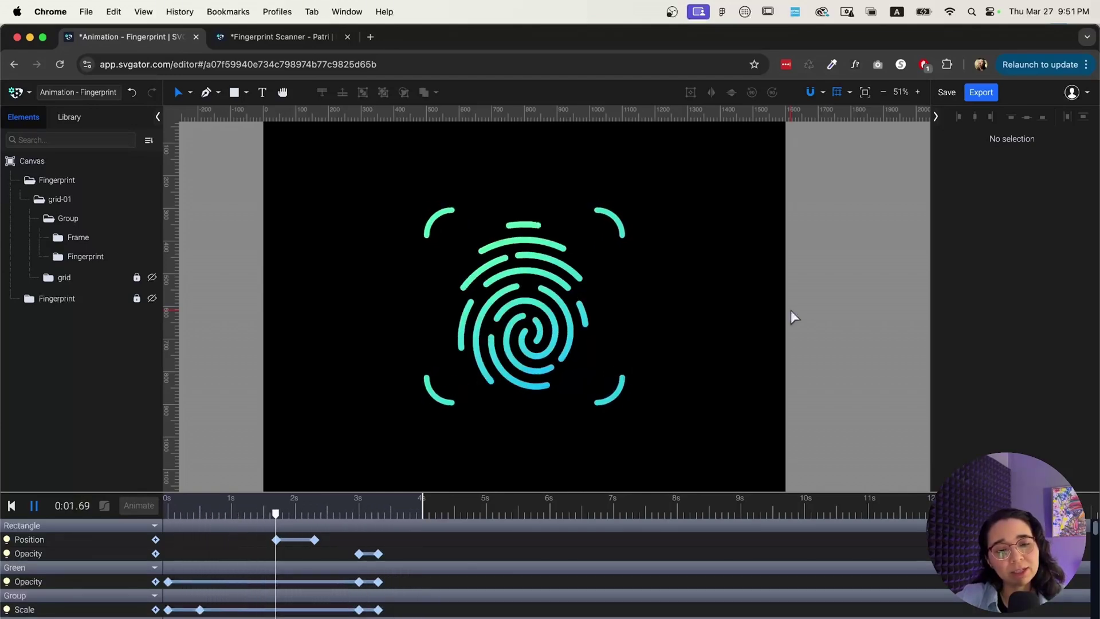
pyautogui.press('space')
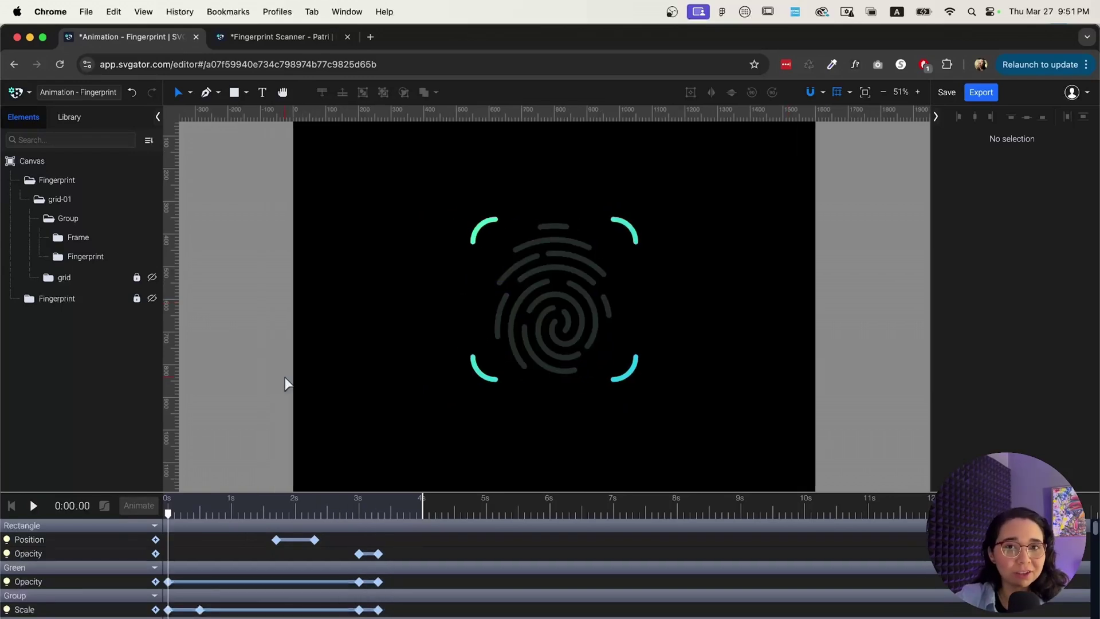
pyautogui.scroll(2, 534, 276)
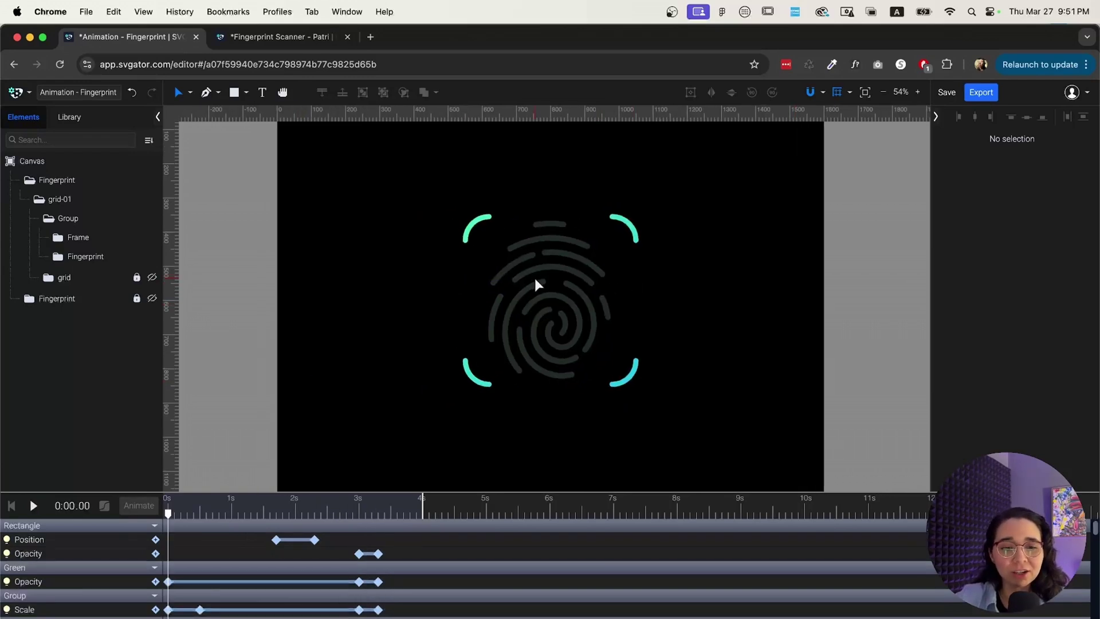